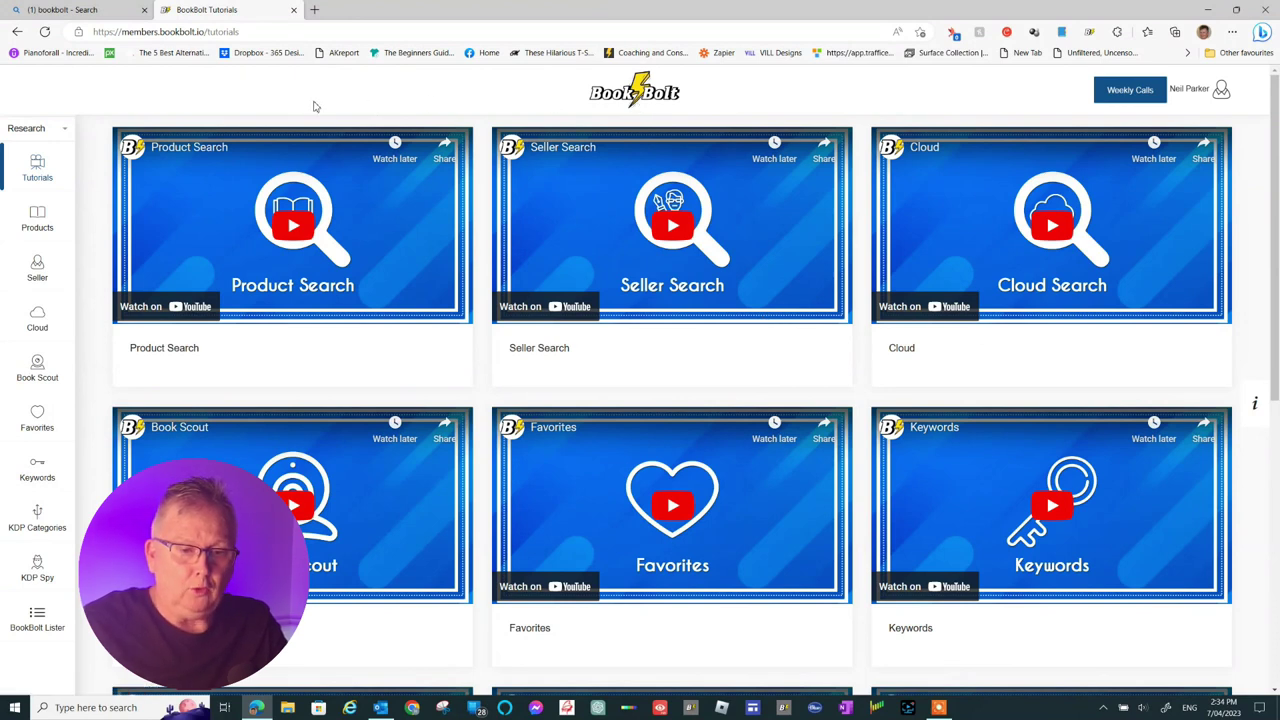
Switch the sidebar from Research to Create and log in to BookBolt Studio
left_click(64, 130)
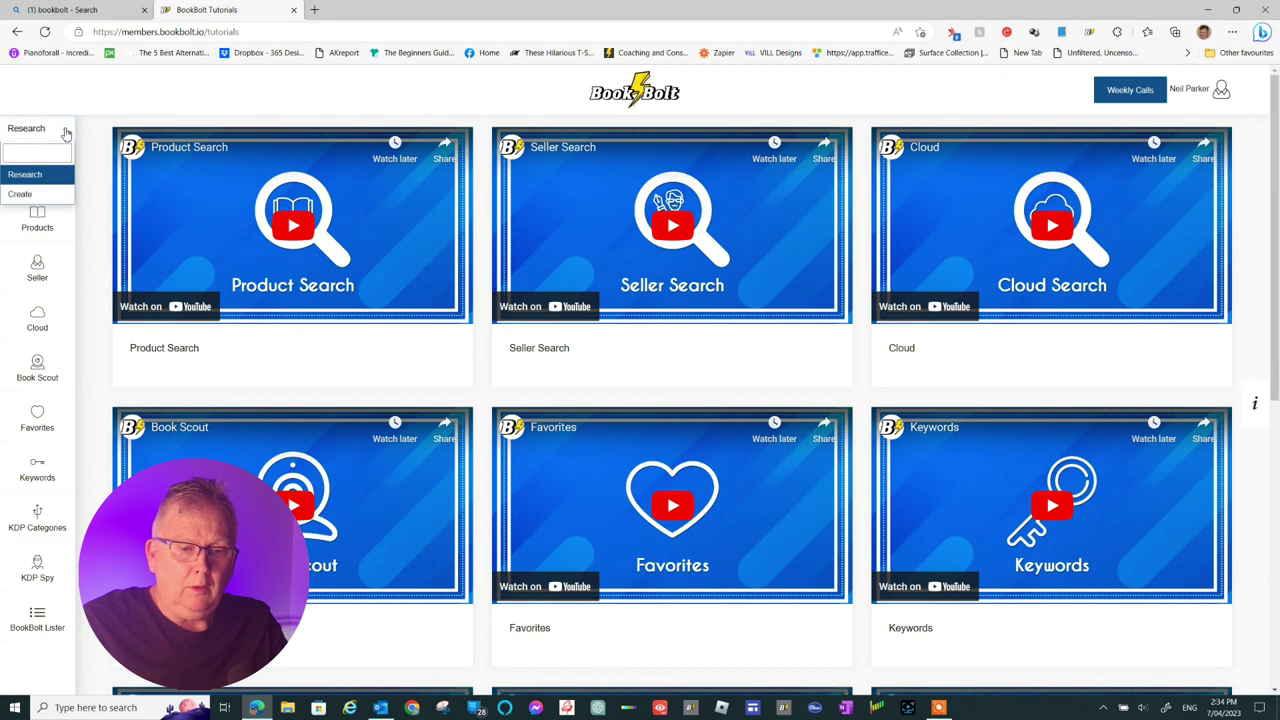
left_click(22, 194)
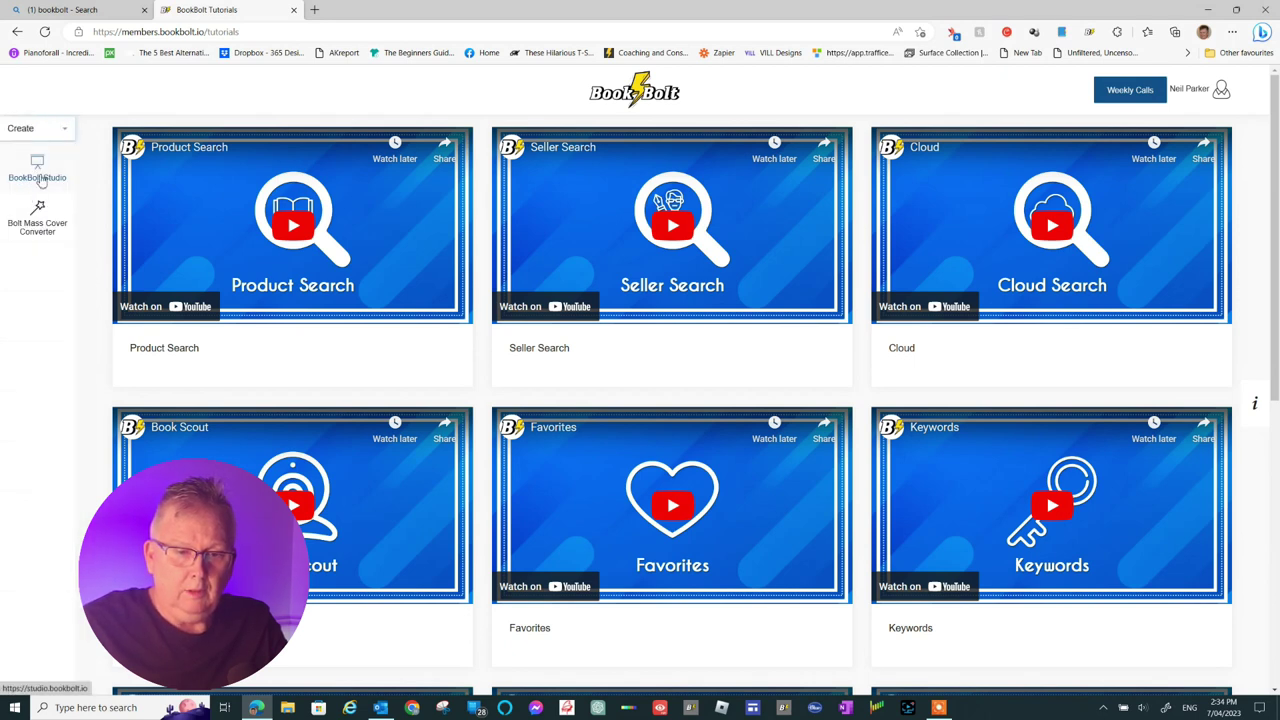
left_click(40, 178)
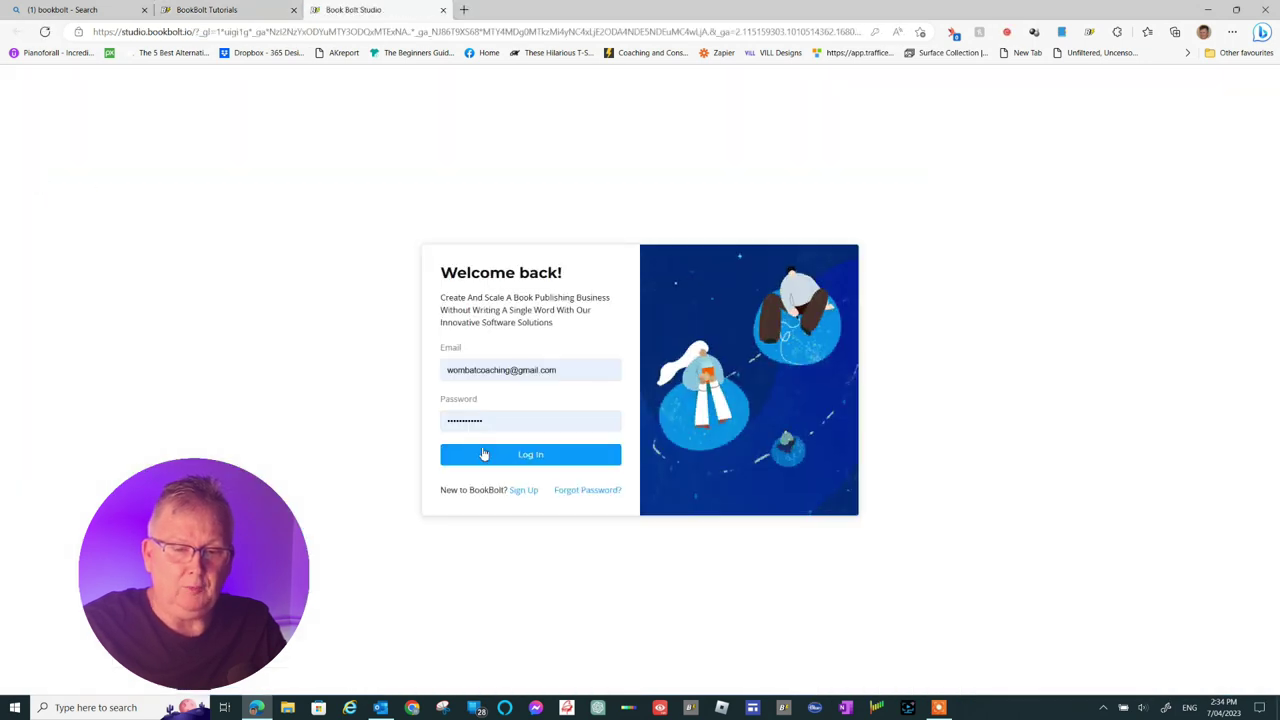
left_click(484, 454)
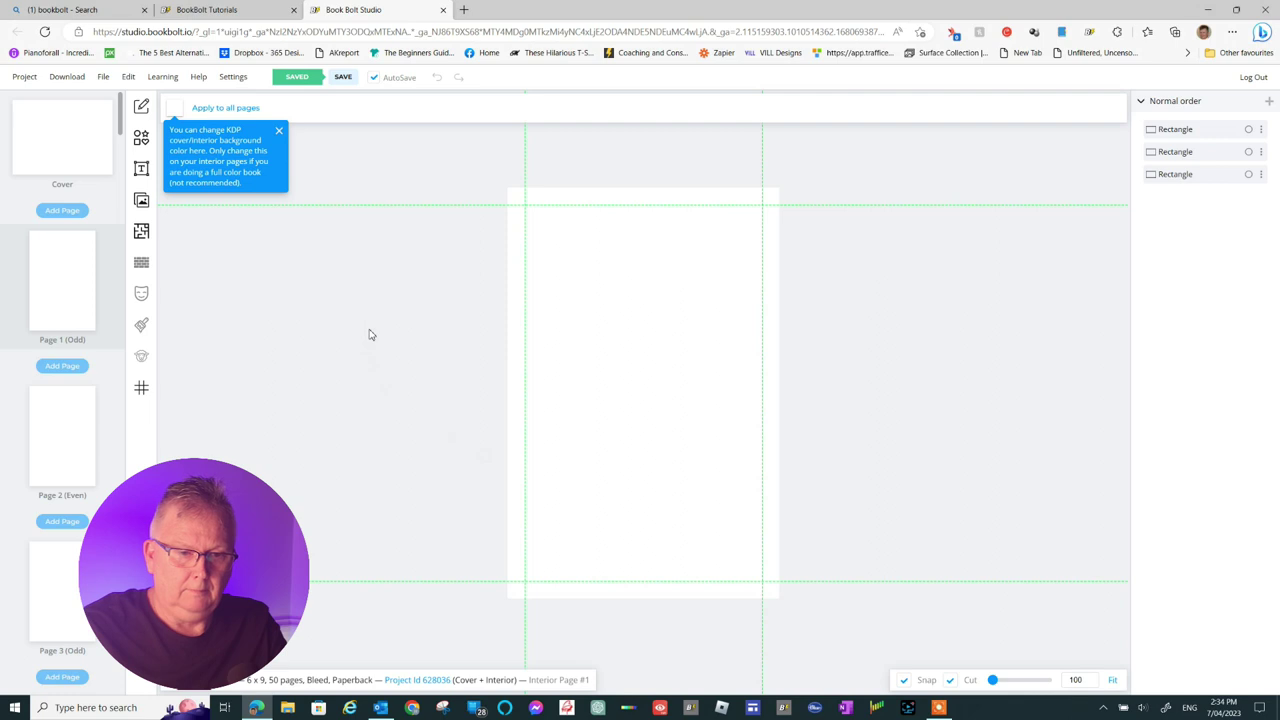
left_click(24, 78)
Start a new project named 'Gratitude Journal', keeping 6 x 9 with bleed, and set 50 pages
left_click(35, 112)
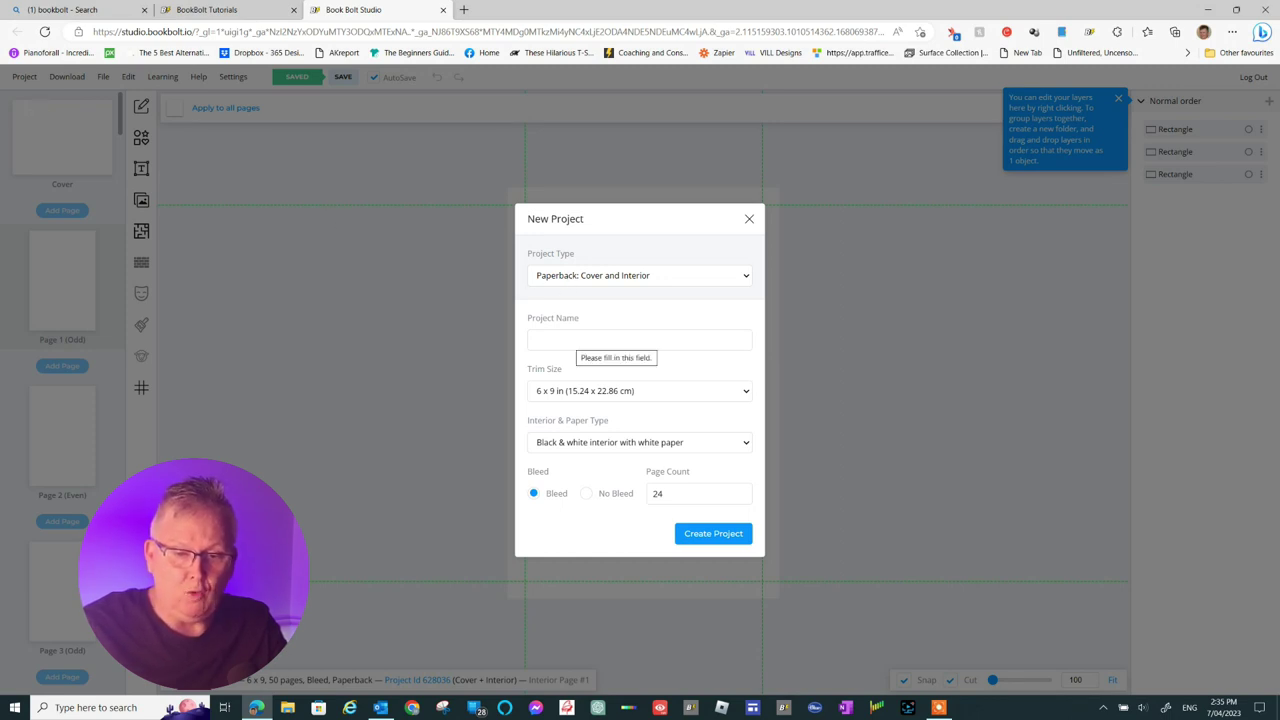
left_click(570, 340)
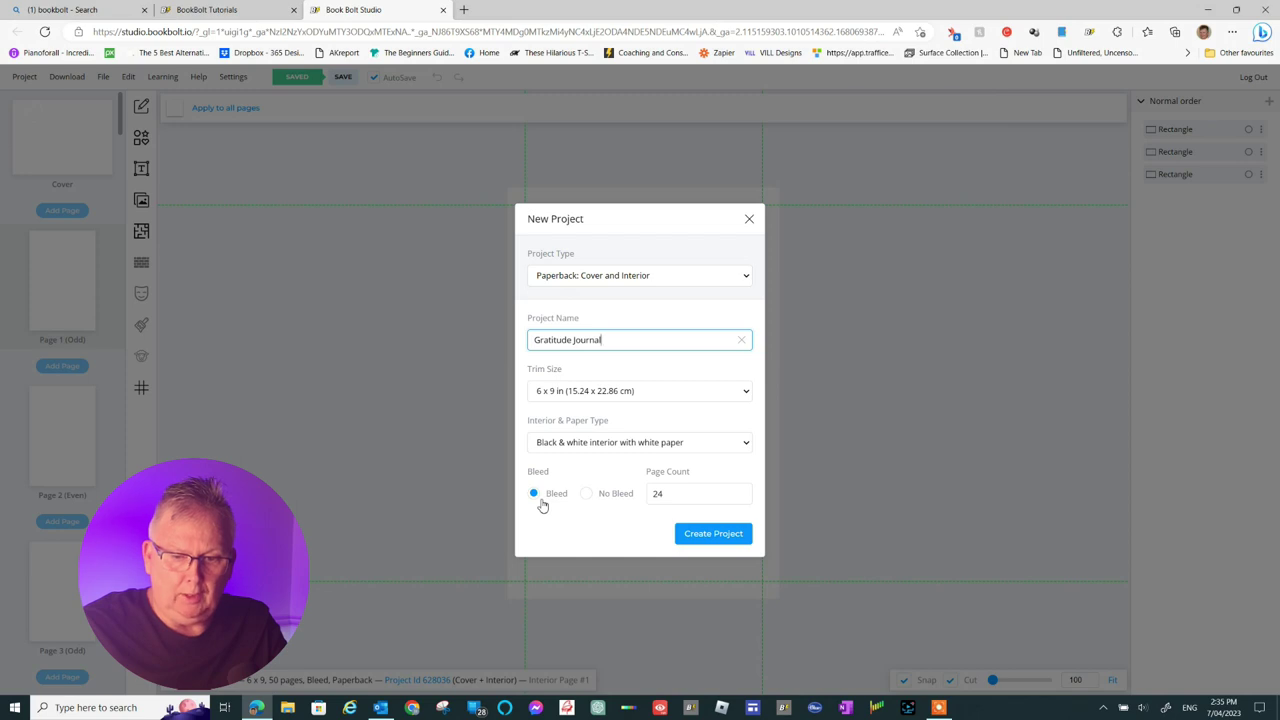
double_click(658, 493)
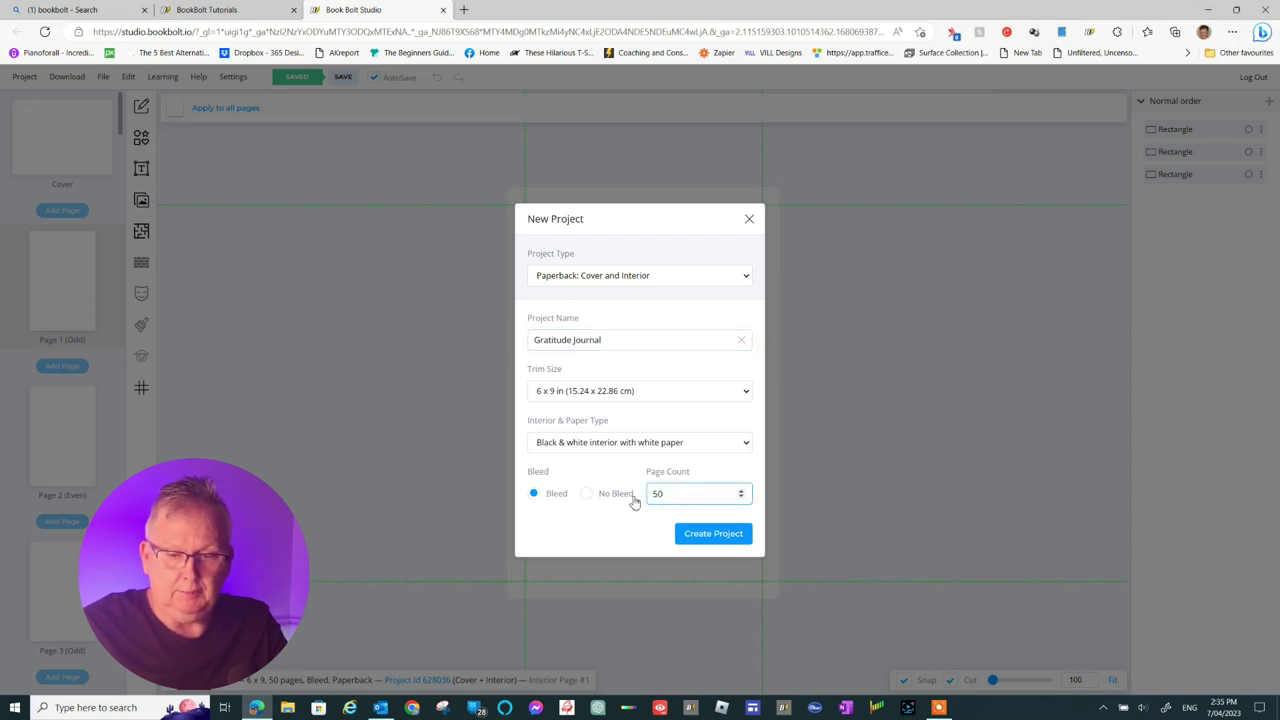
left_click(714, 537)
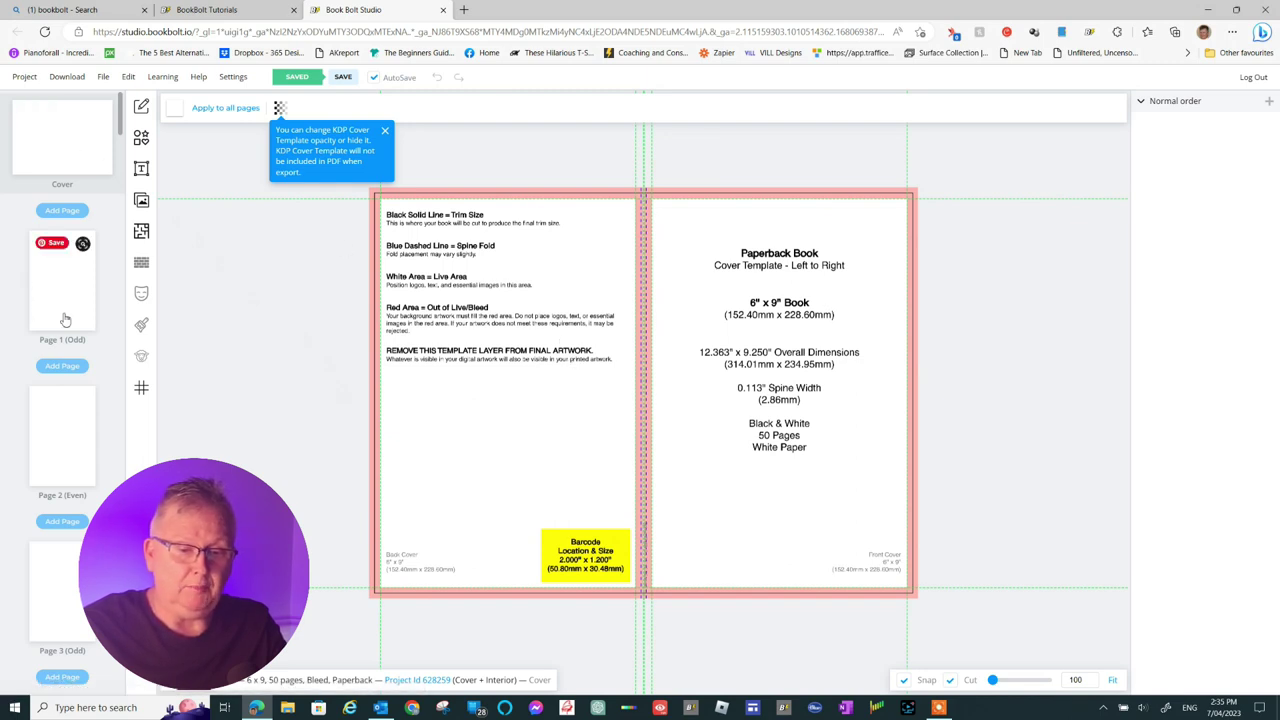
Apply the Ruled > Wide Ruled interior template with default options to Page 2 only
left_click(65, 437)
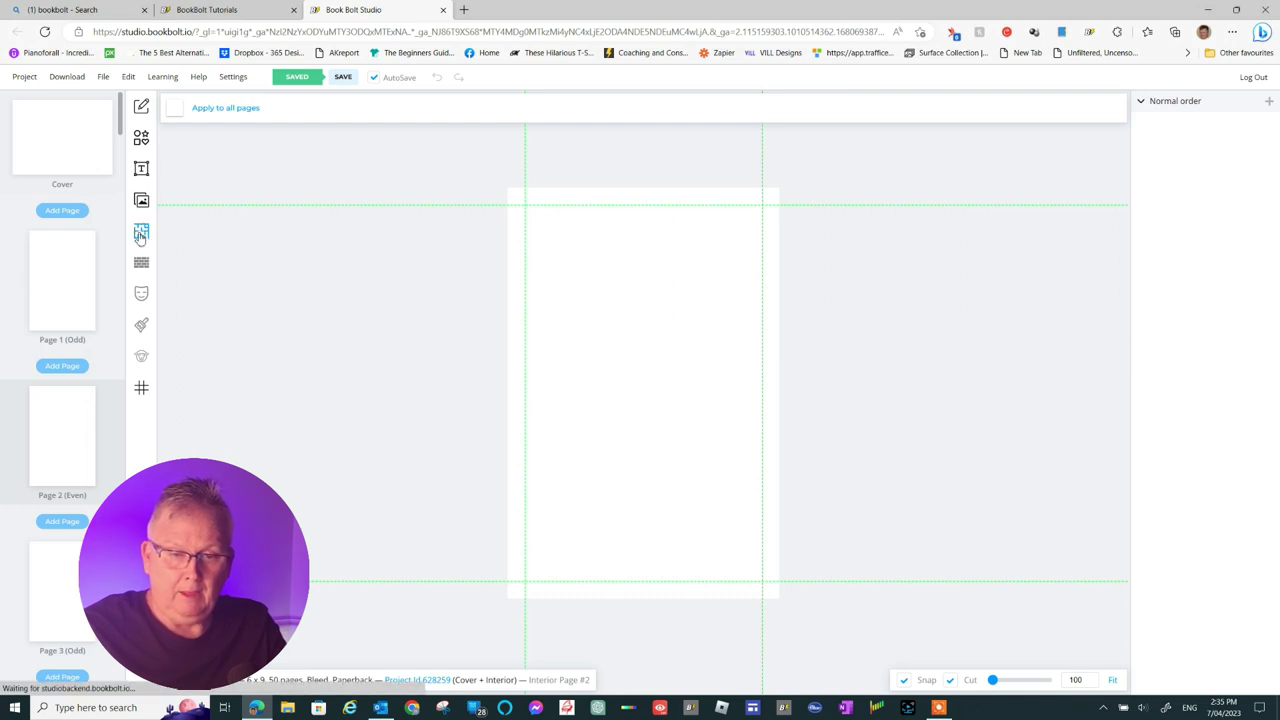
left_click(141, 232)
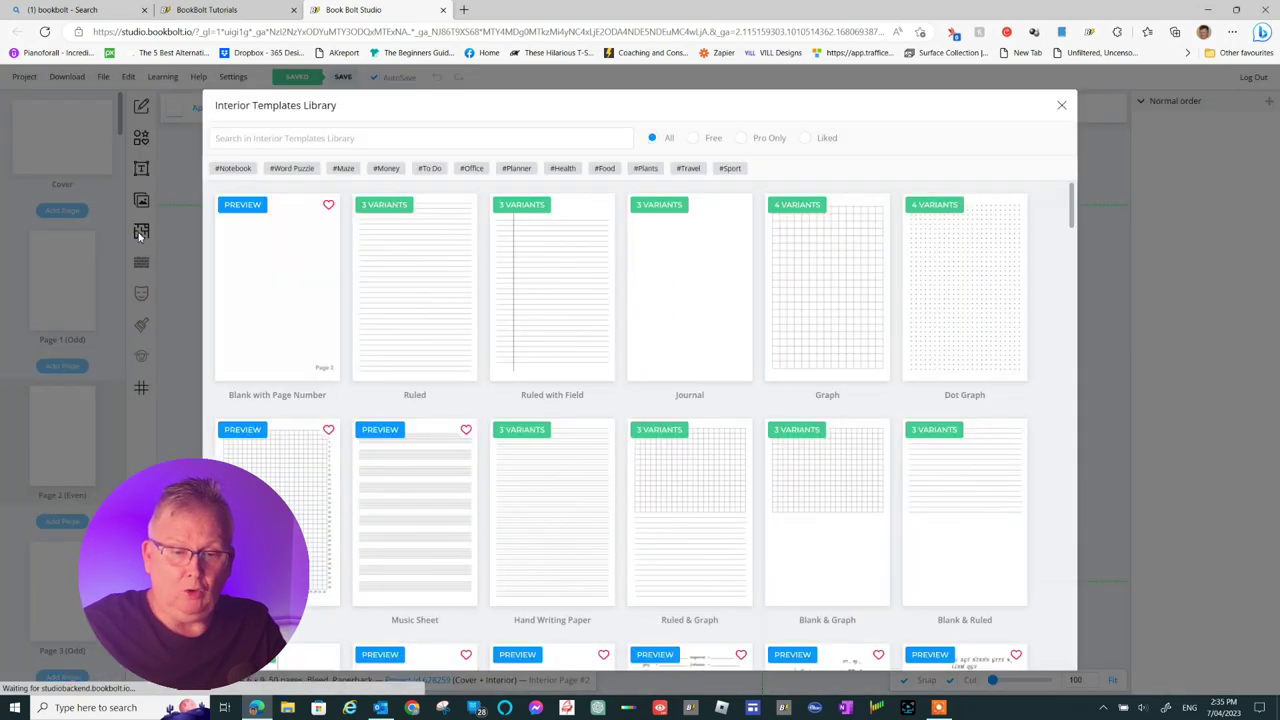
left_click(392, 284)
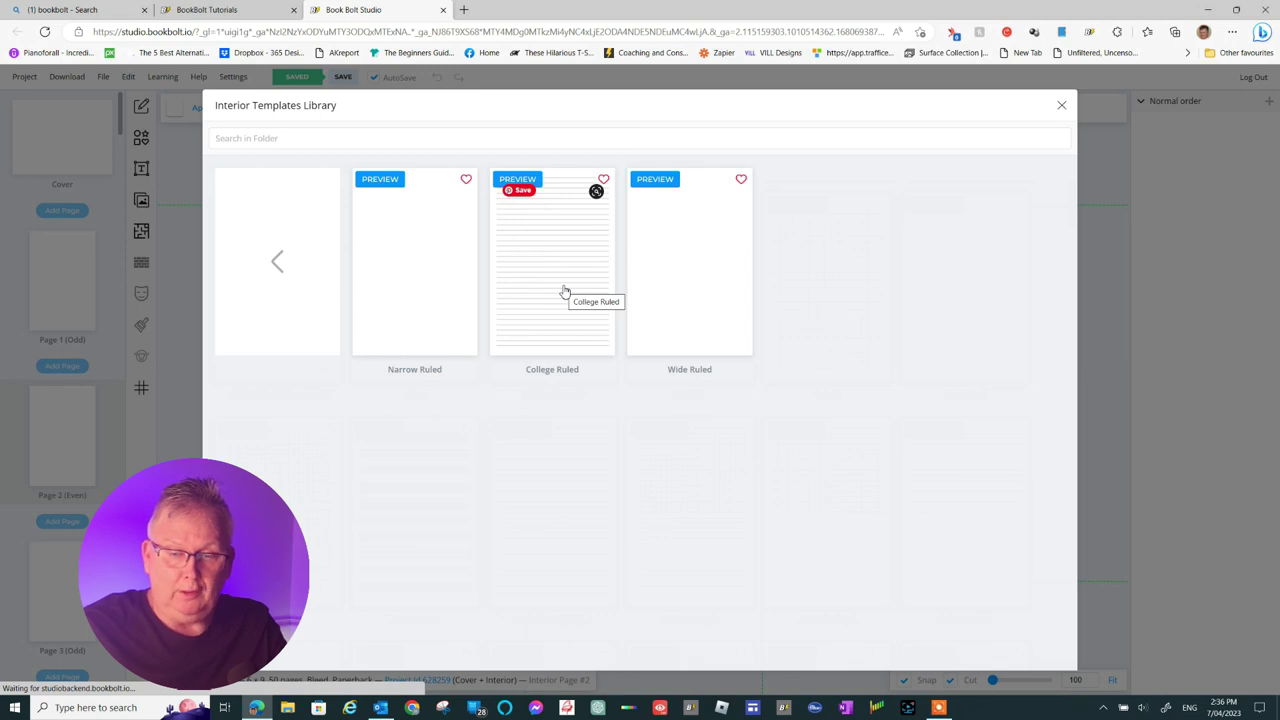
left_click(683, 288)
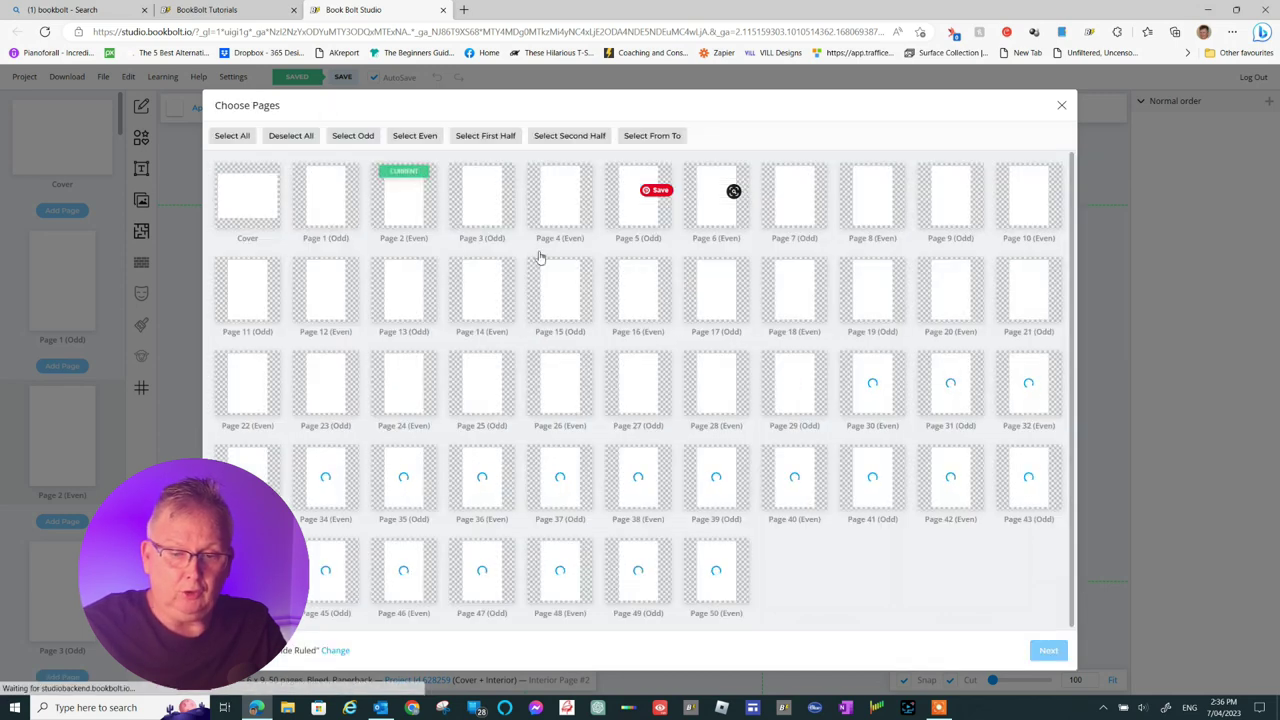
left_click(415, 208)
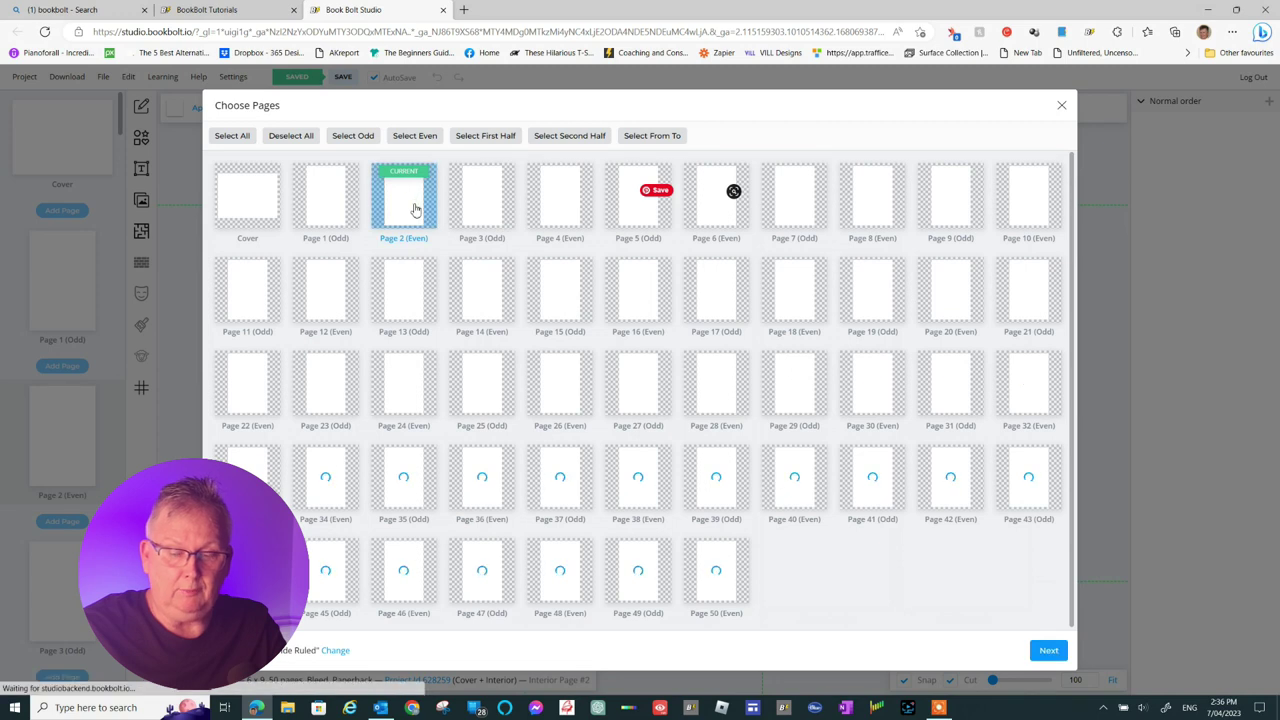
left_click(1049, 651)
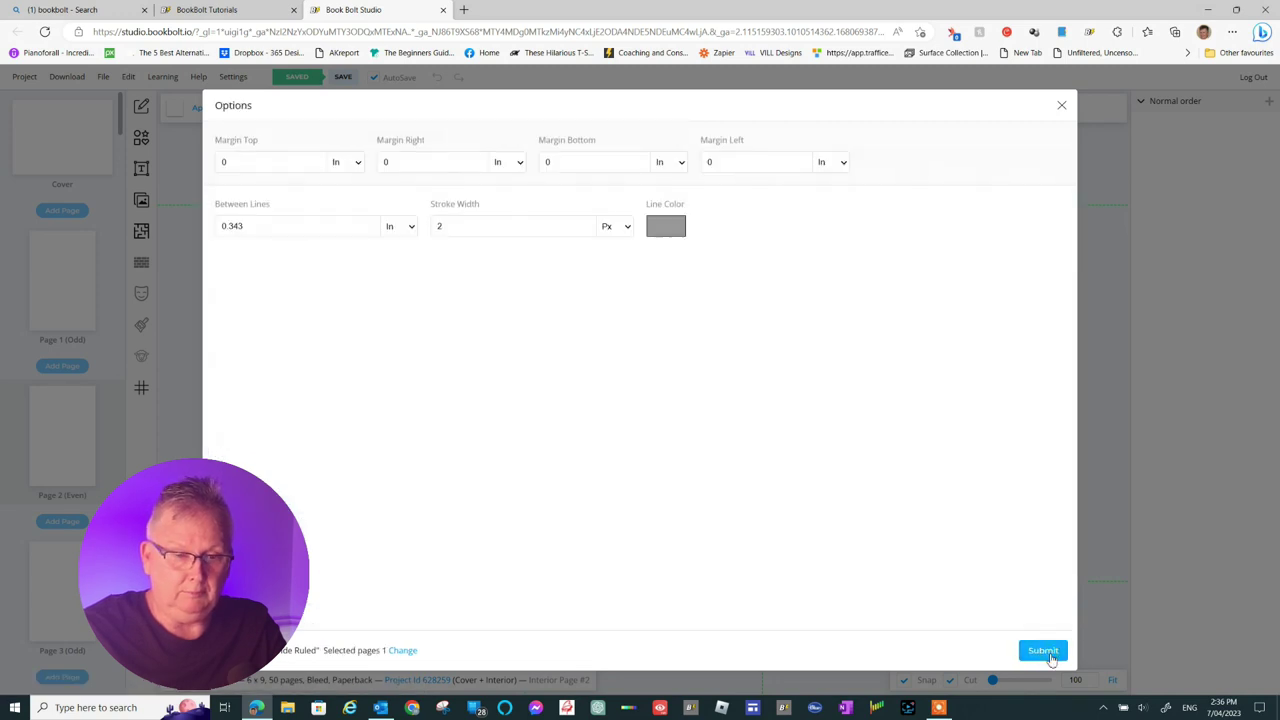
left_click(1049, 651)
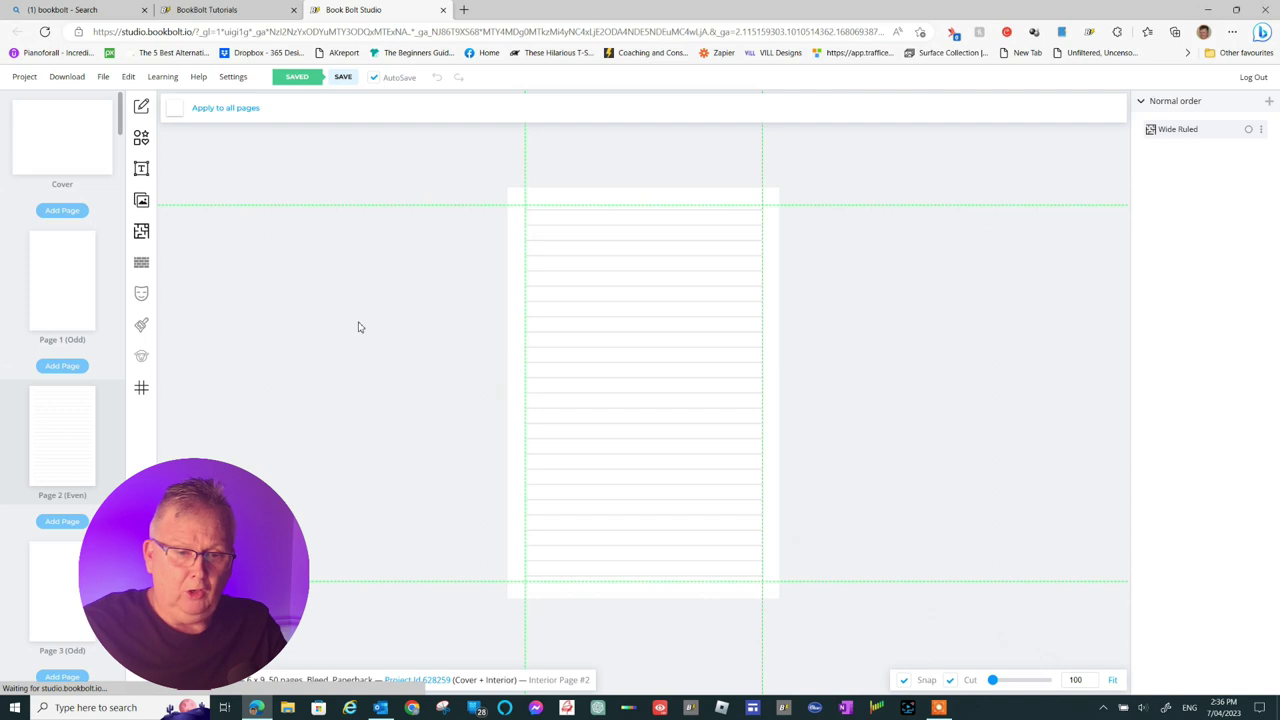
Add a rectangle as a short bar across the top of page 2 and fill it white
left_click(141, 139)
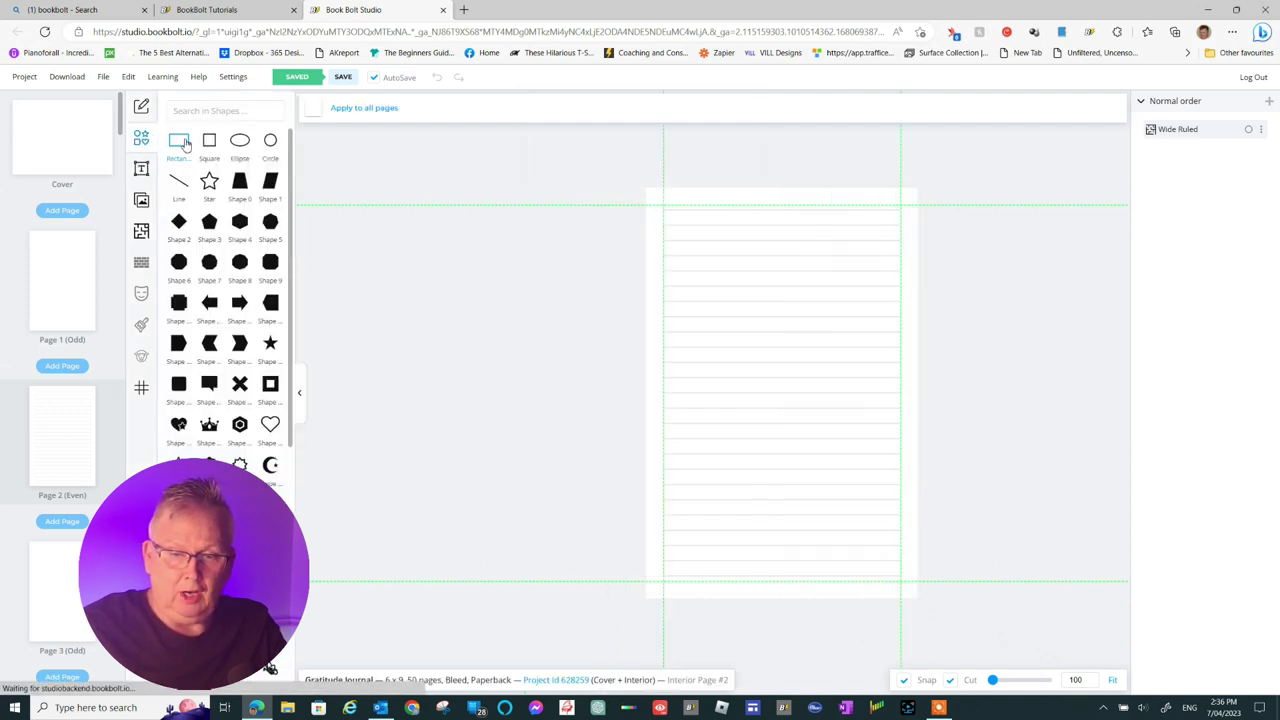
left_click(180, 143)
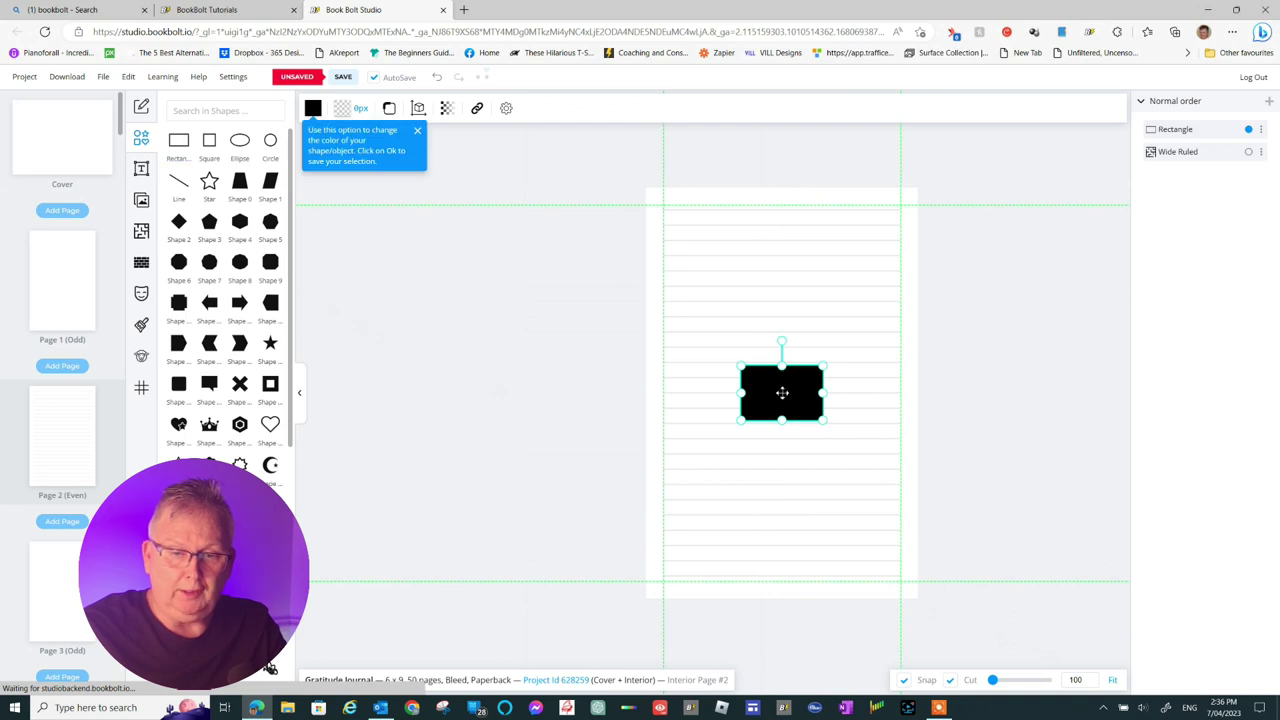
left_click_drag(805, 405, 706, 237)
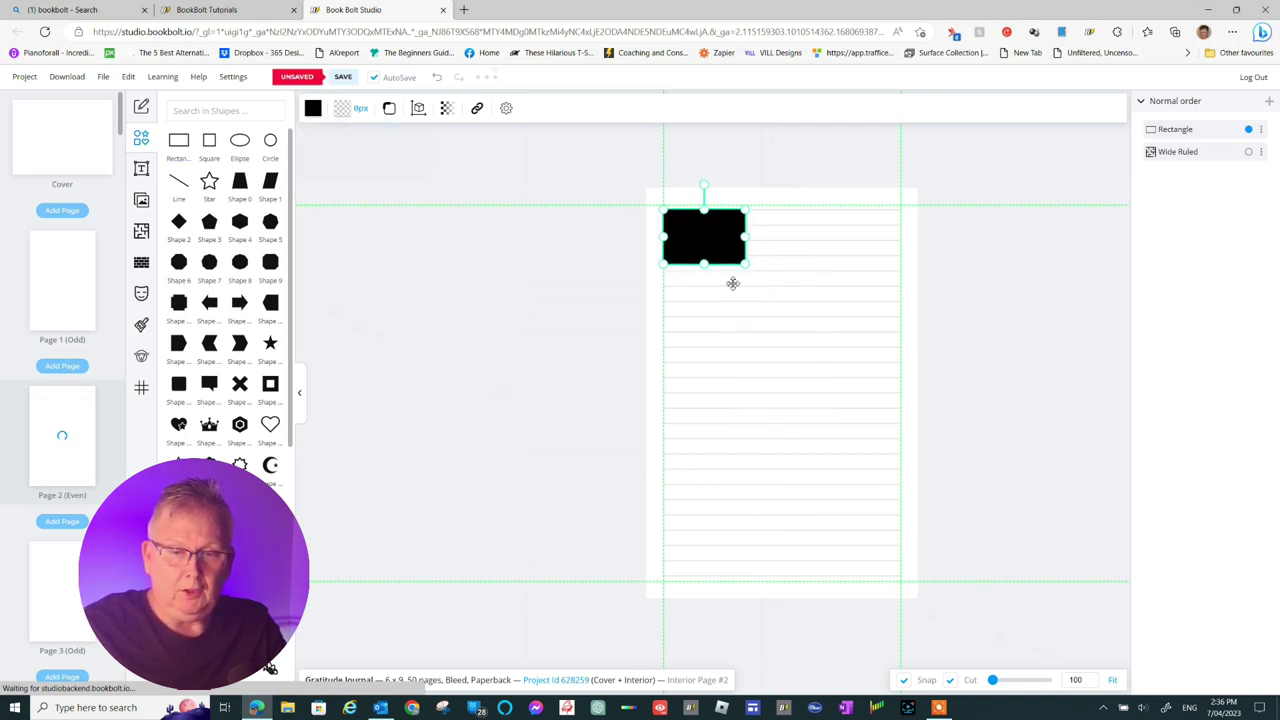
left_click_drag(748, 265, 740, 259)
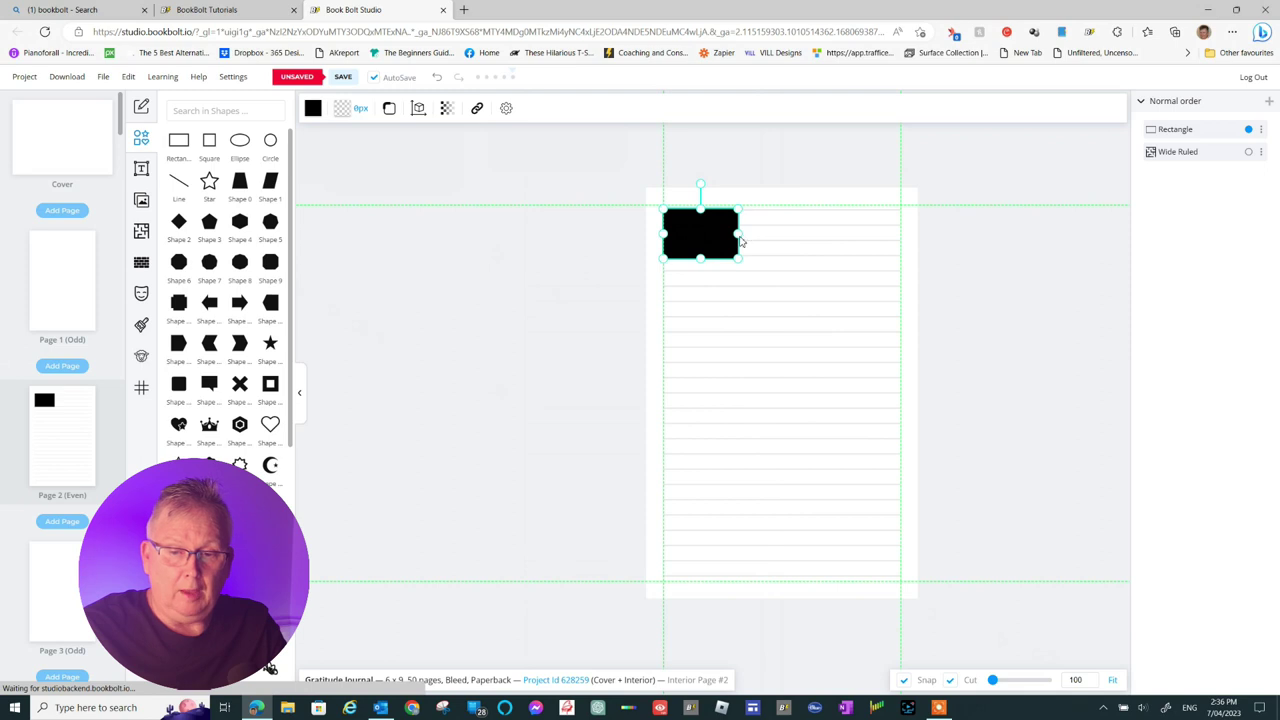
left_click_drag(739, 234, 898, 235)
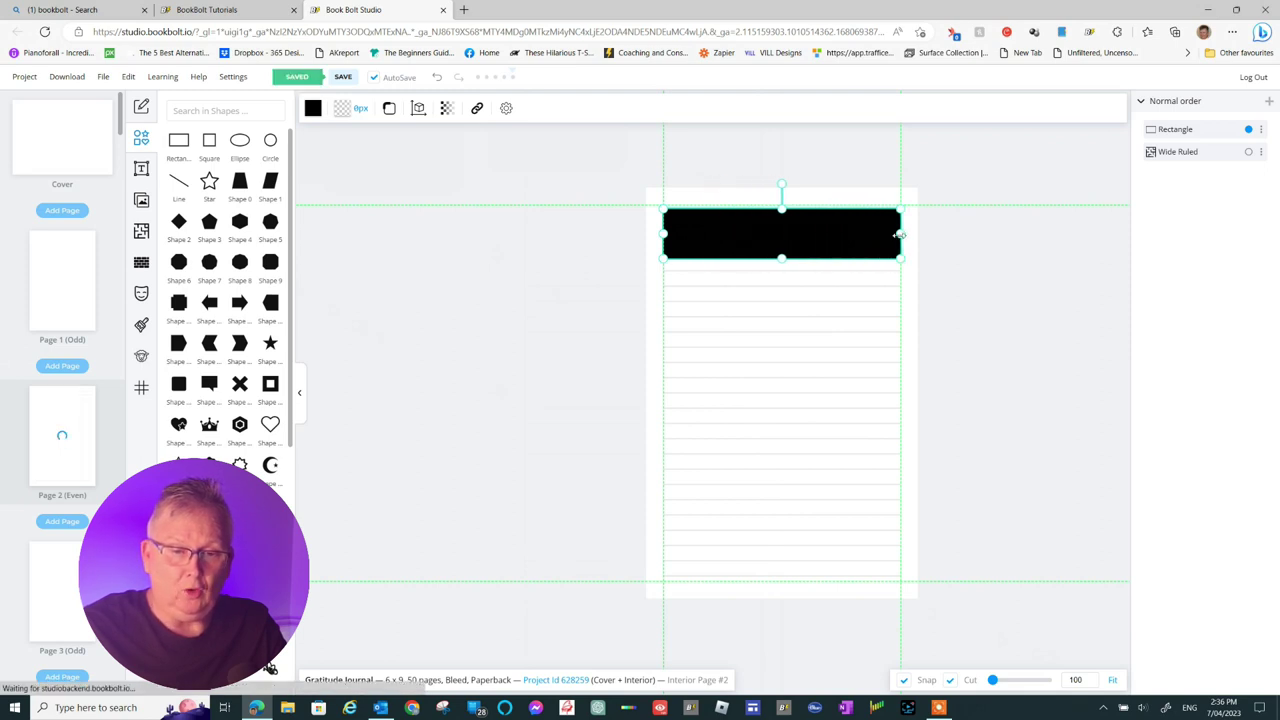
left_click(313, 108)
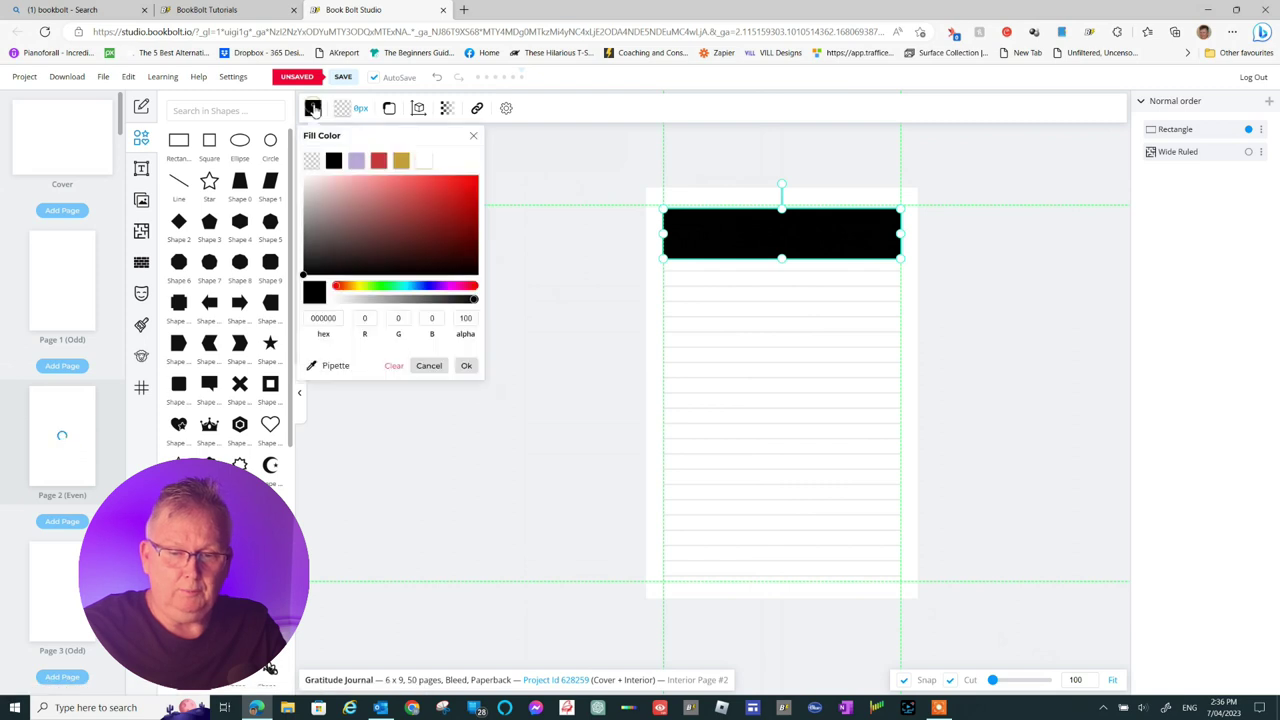
left_click(425, 160)
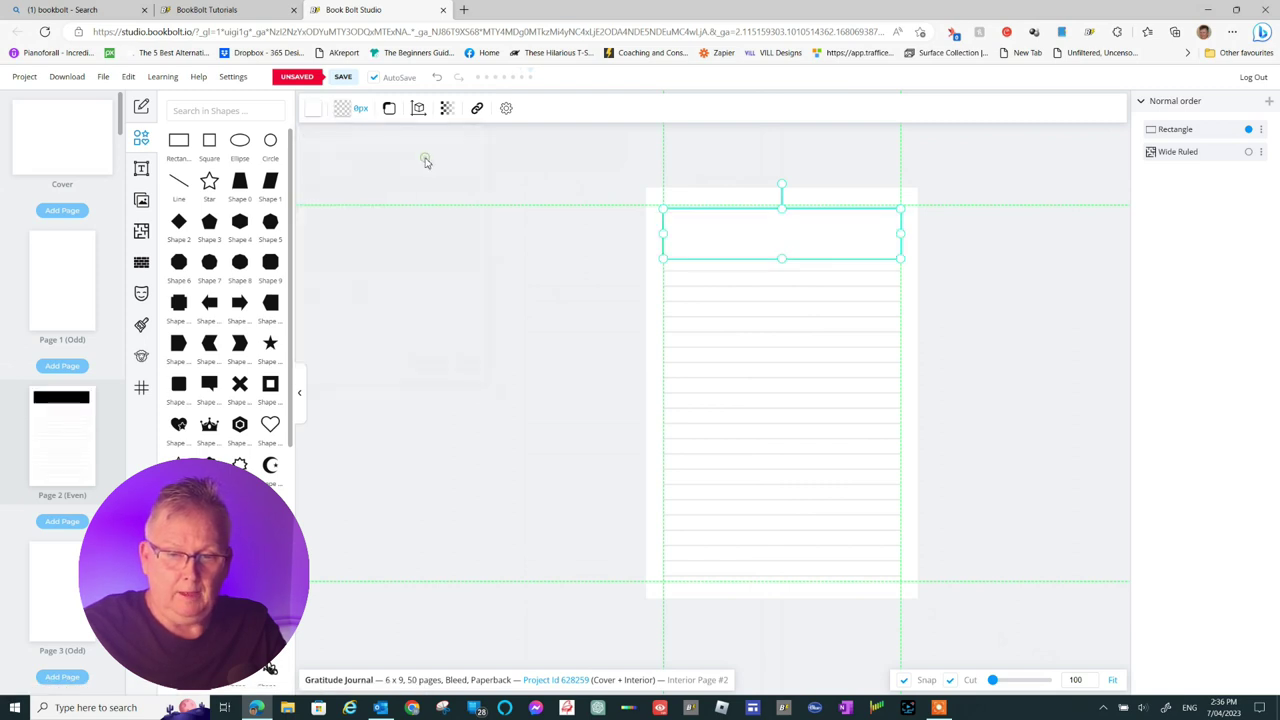
left_click(808, 336)
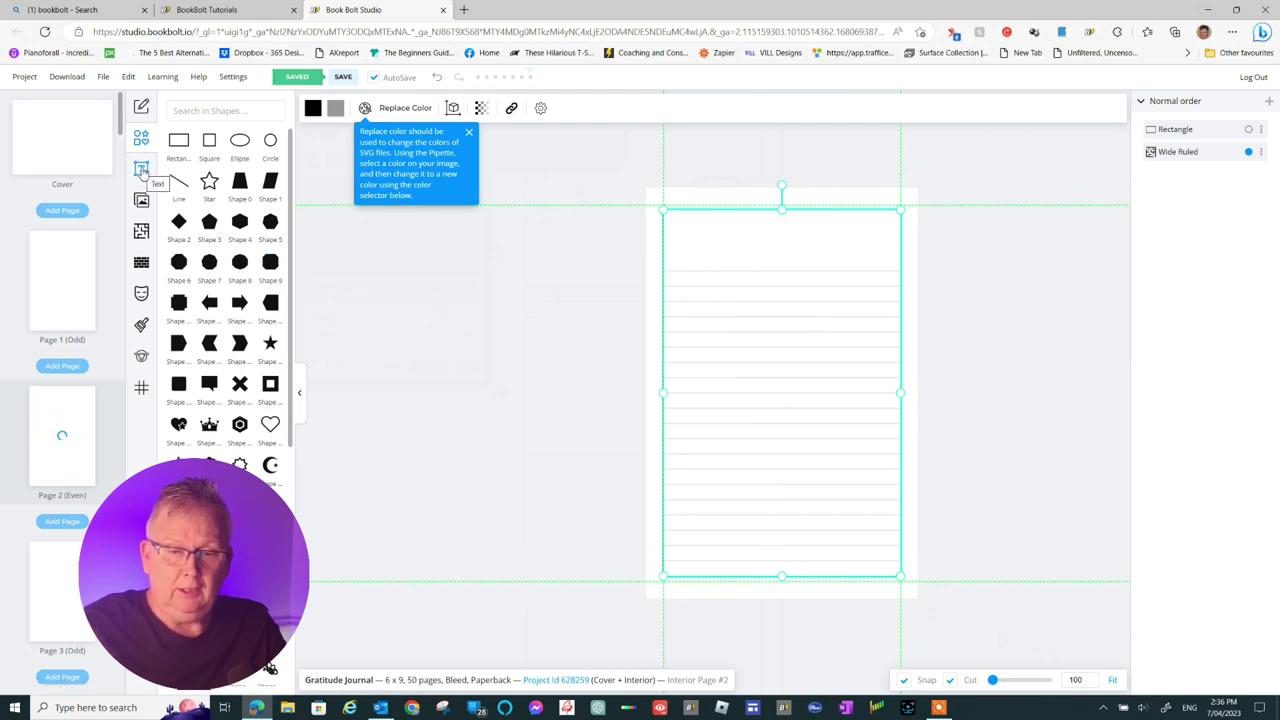
left_click(141, 170)
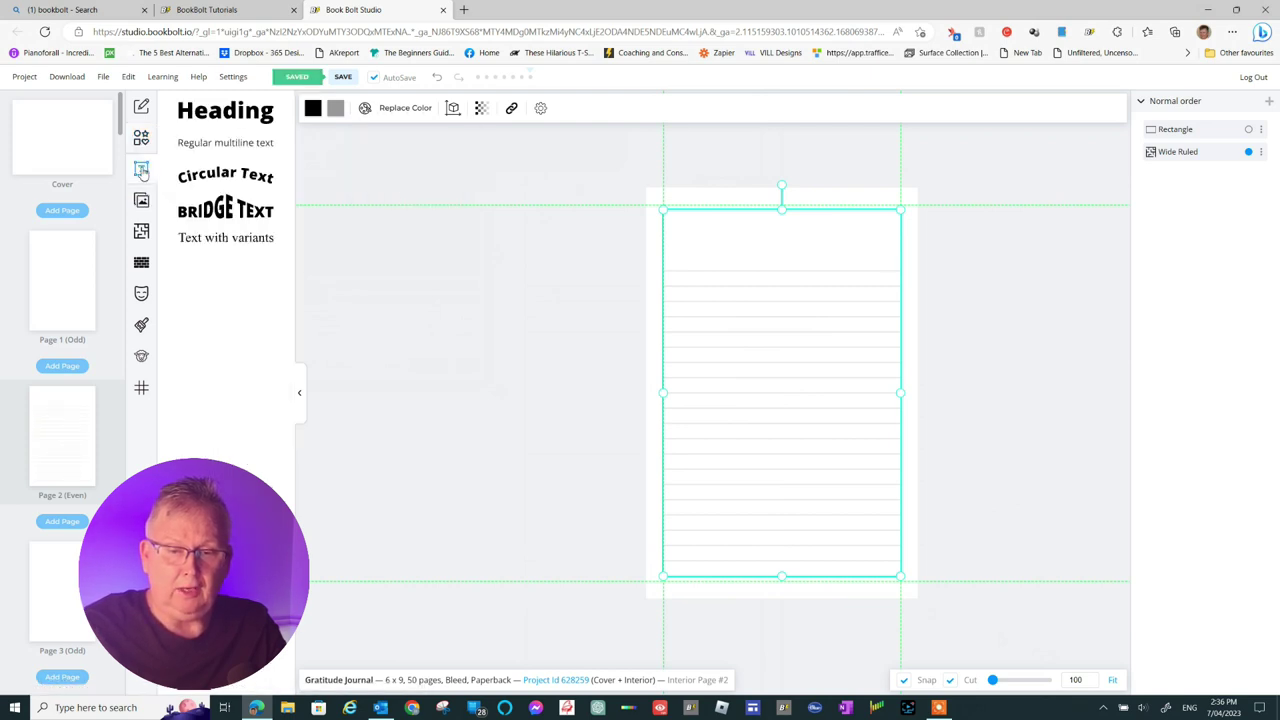
Add a heading reading "Today's Date: _____" and nudge it up slightly
left_click(238, 113)
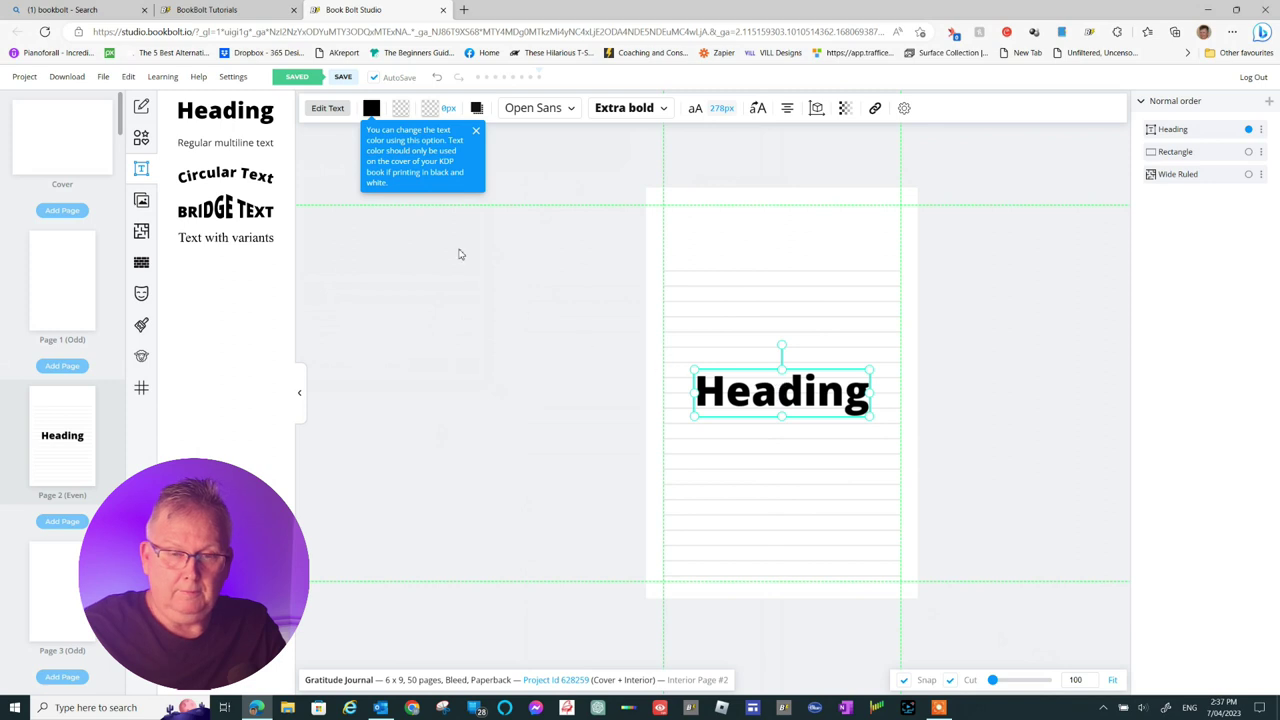
left_click(320, 109)
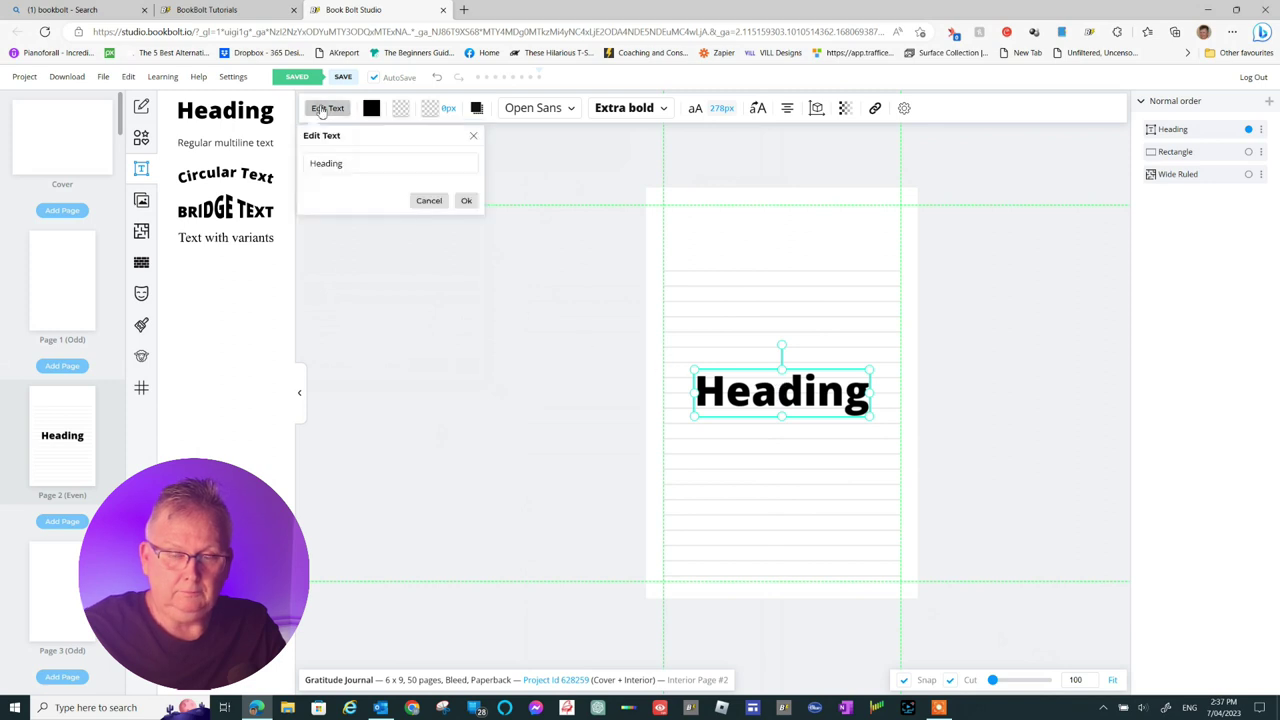
left_click(356, 161)
key("ctrl+a")
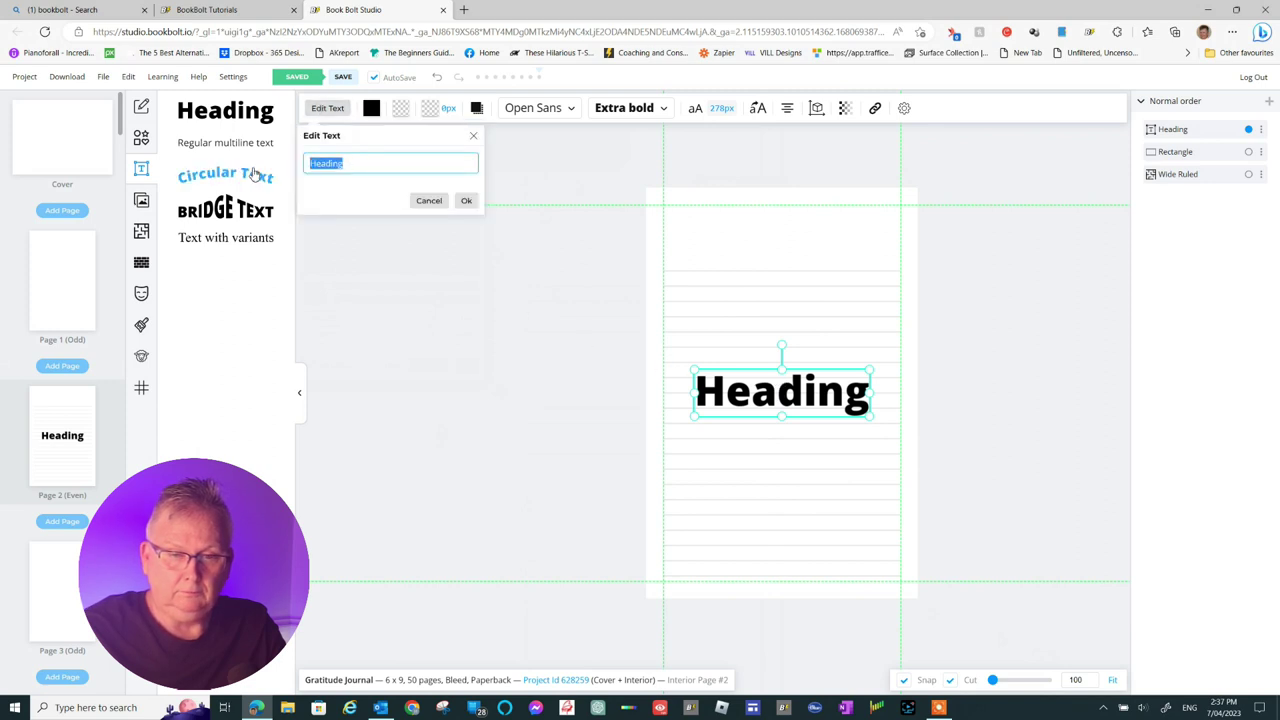
type("Today's")
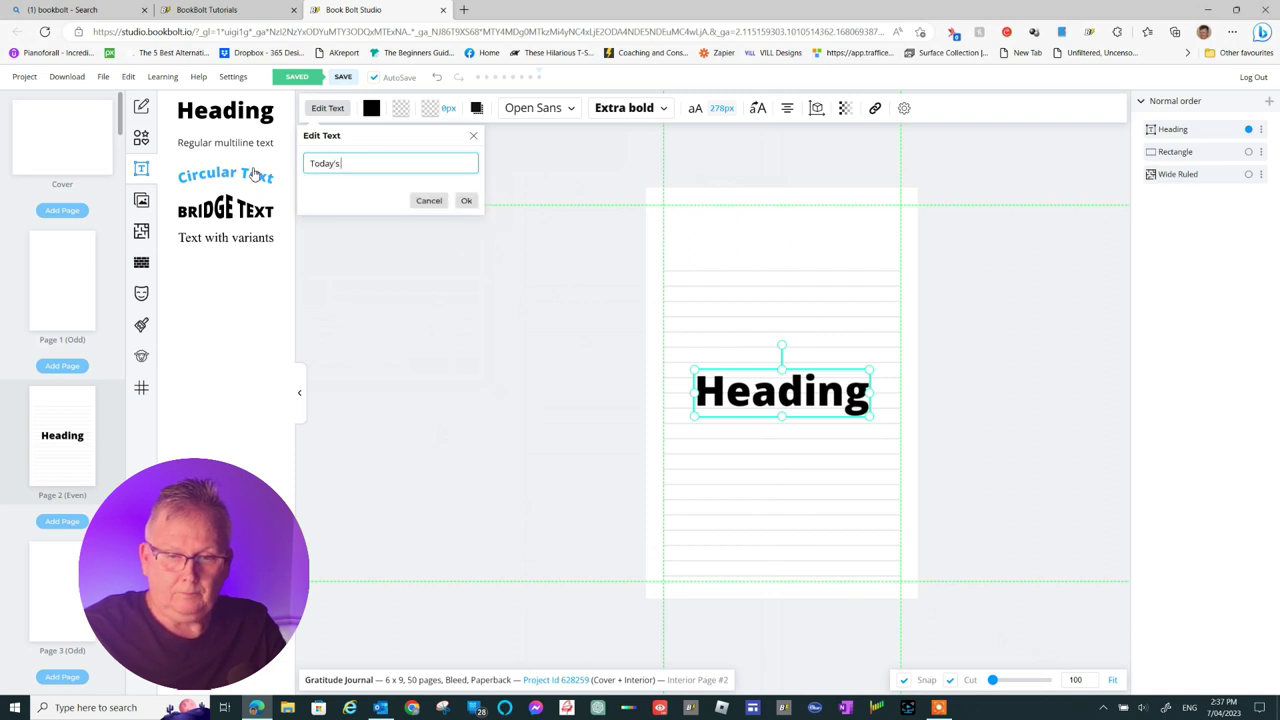
type(" Date: ______")
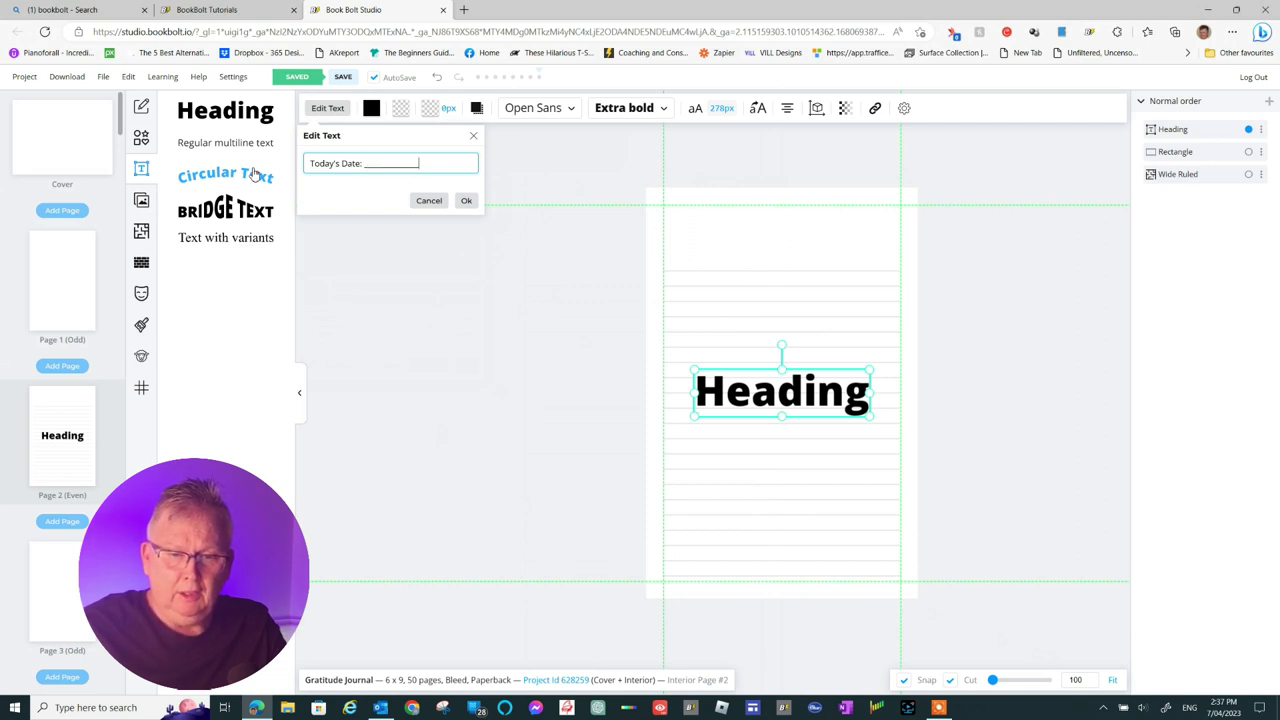
type("____________")
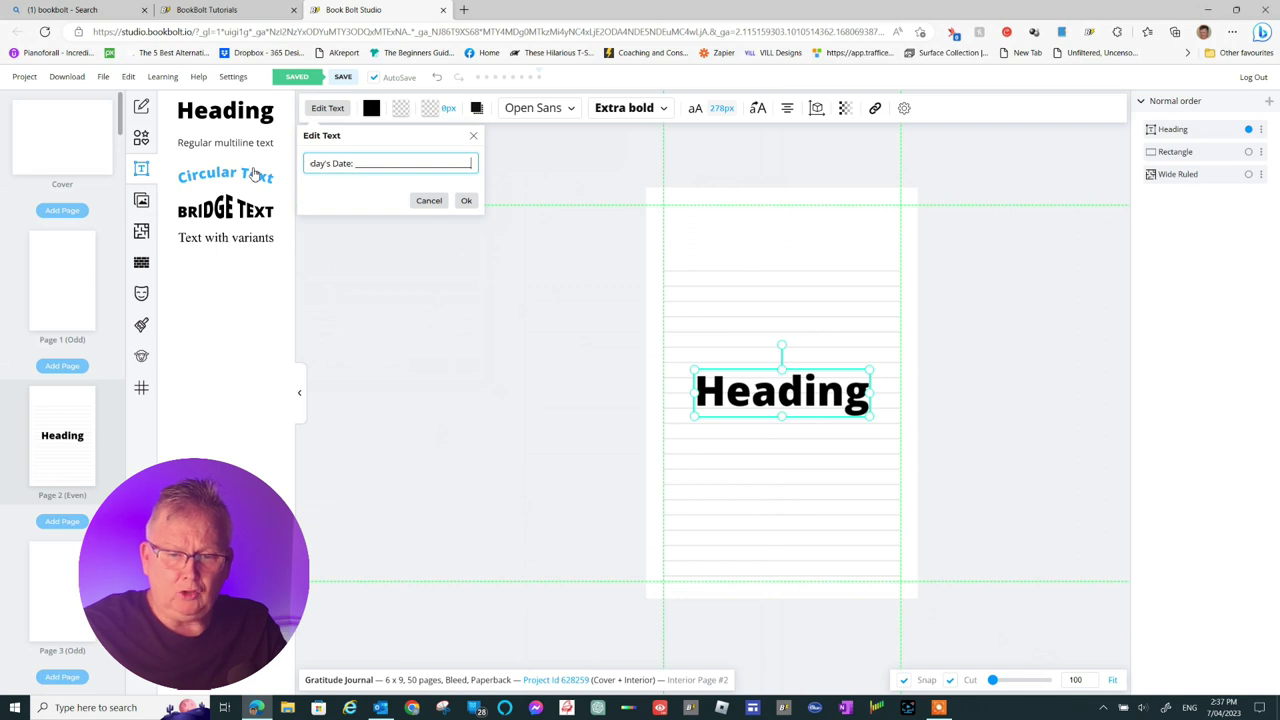
type("_")
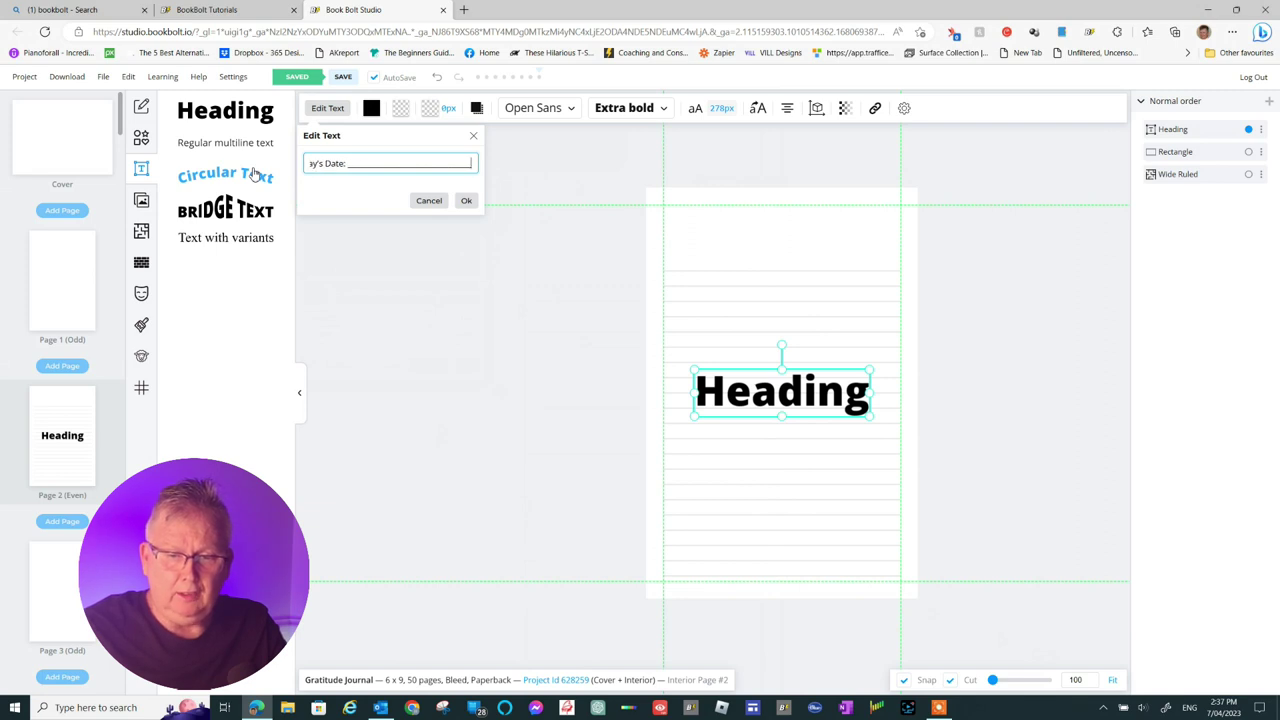
left_click(466, 200)
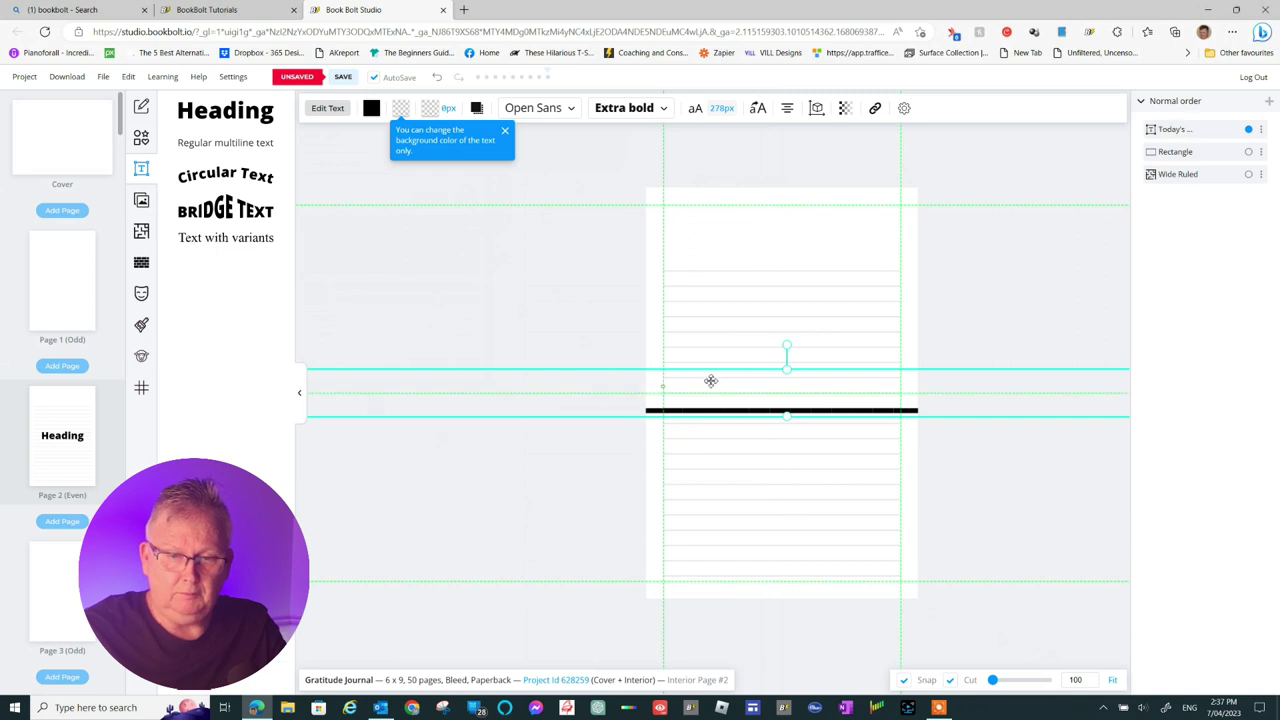
left_click_drag(710, 381, 791, 360)
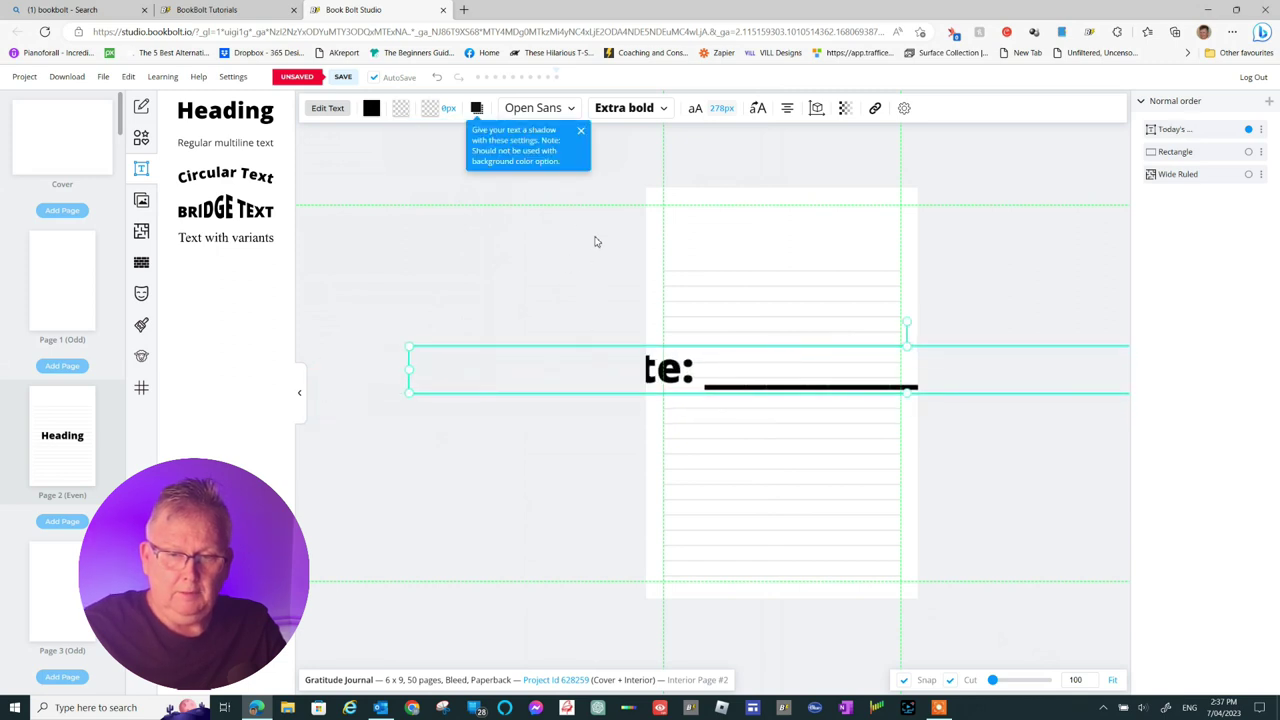
Shrink the date text from 278 to 116 px, narrow its box, and set Regular weight
left_click(716, 110)
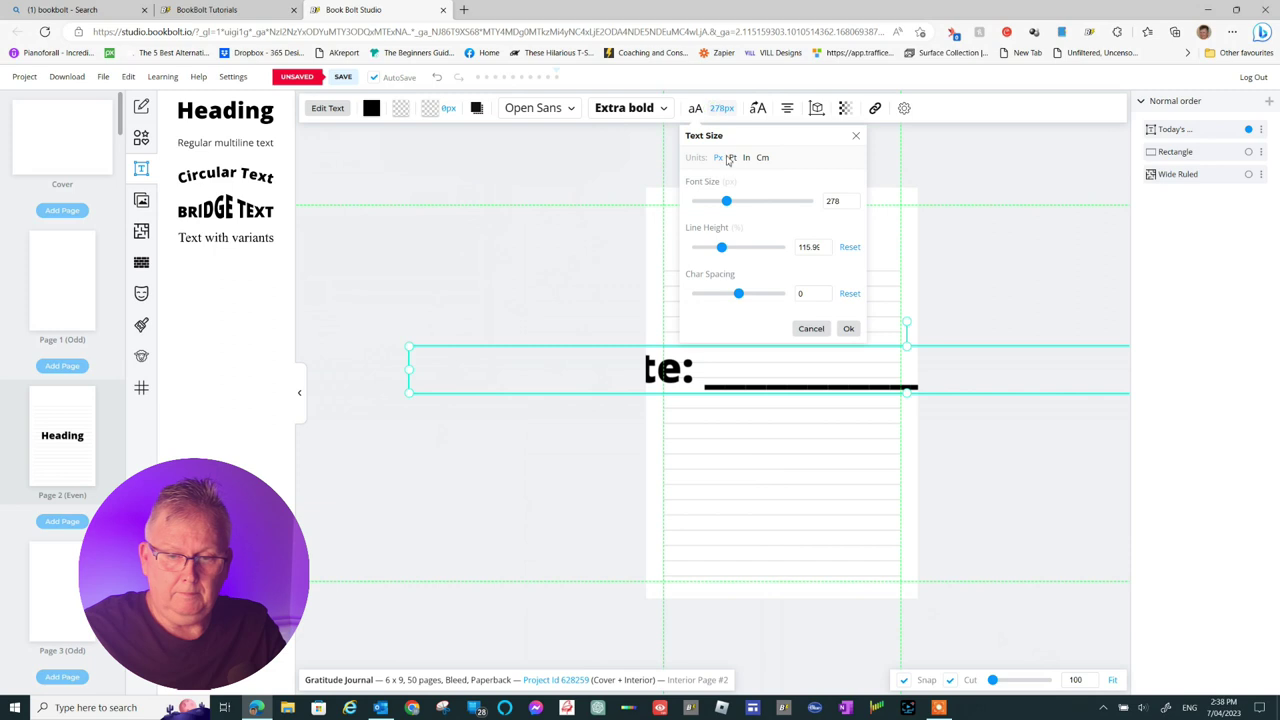
left_click_drag(726, 201, 703, 202)
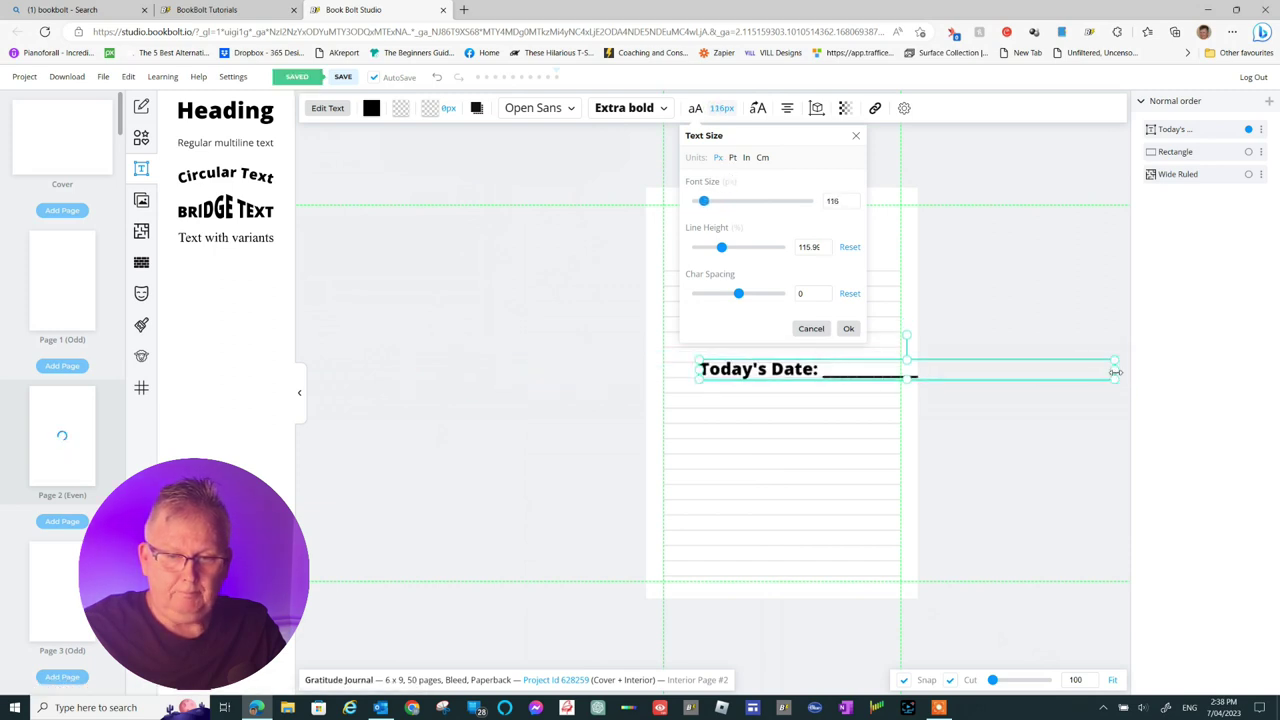
left_click_drag(1112, 369, 965, 374)
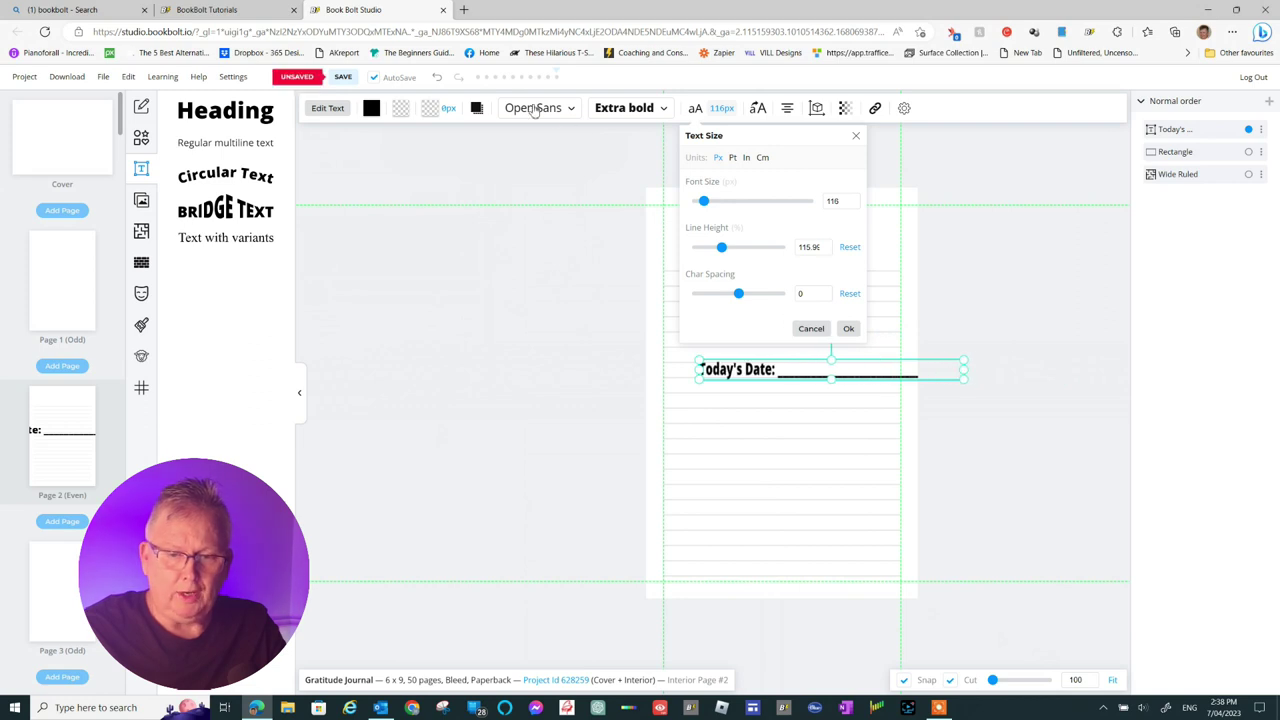
left_click(609, 110)
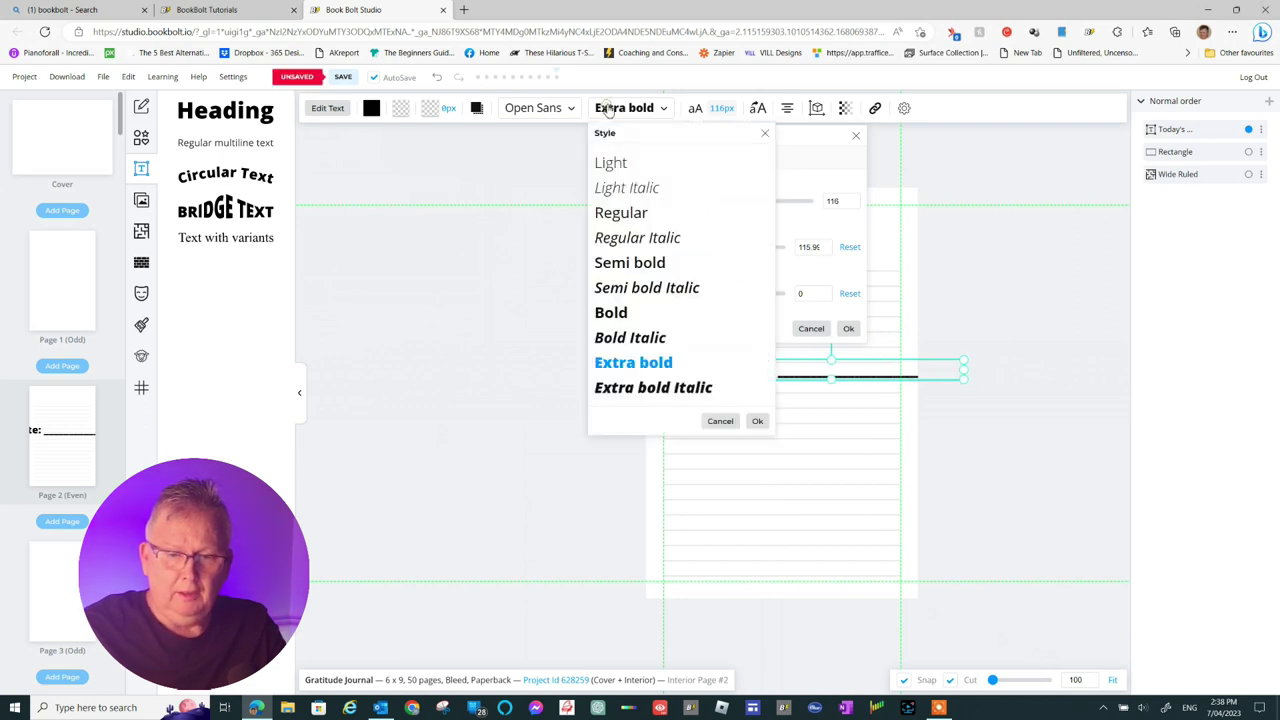
left_click(621, 214)
left_click(755, 421)
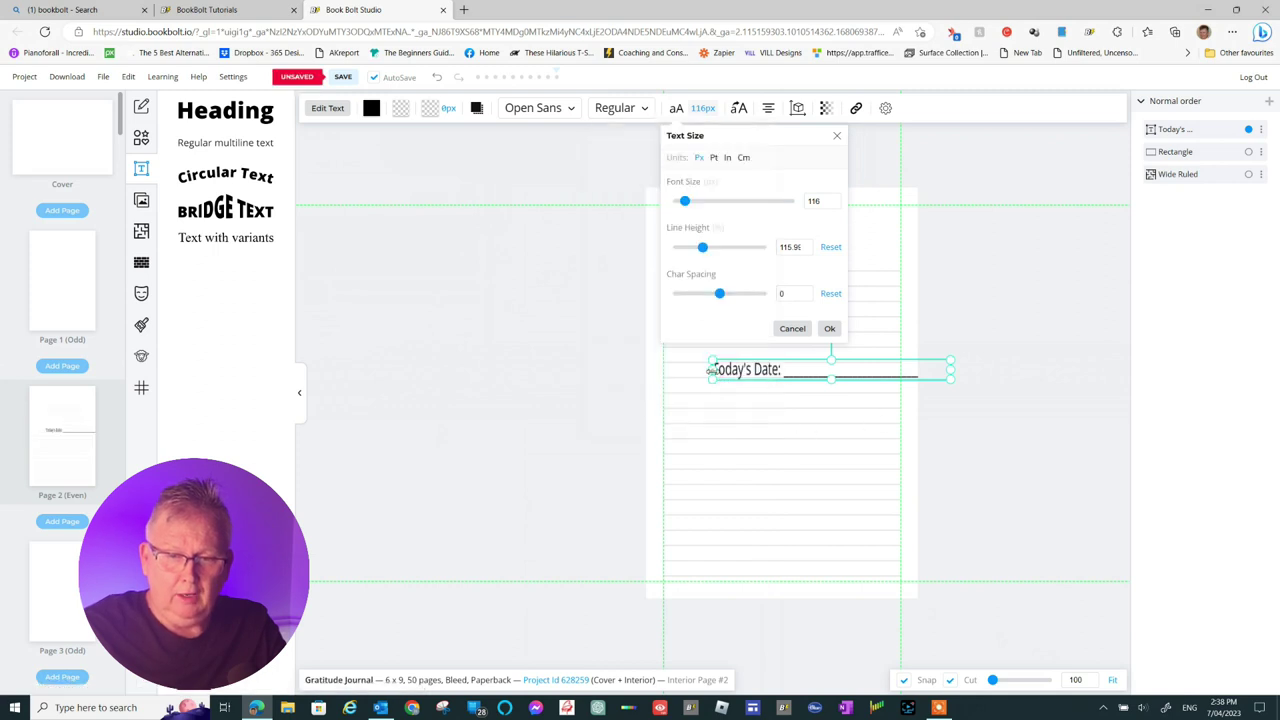
left_click_drag(709, 370, 703, 370)
Move the date line to the top, set character spacing to 42, and fit it within the margins
left_click(838, 138)
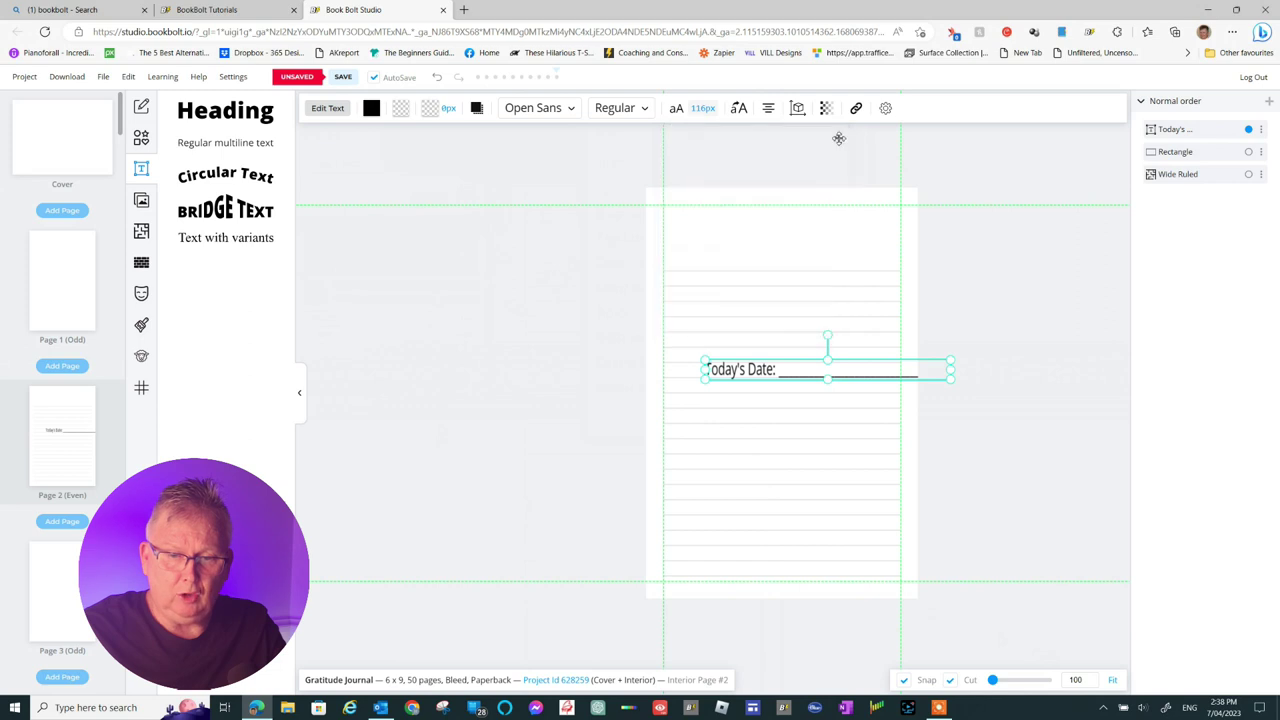
left_click_drag(805, 373, 769, 223)
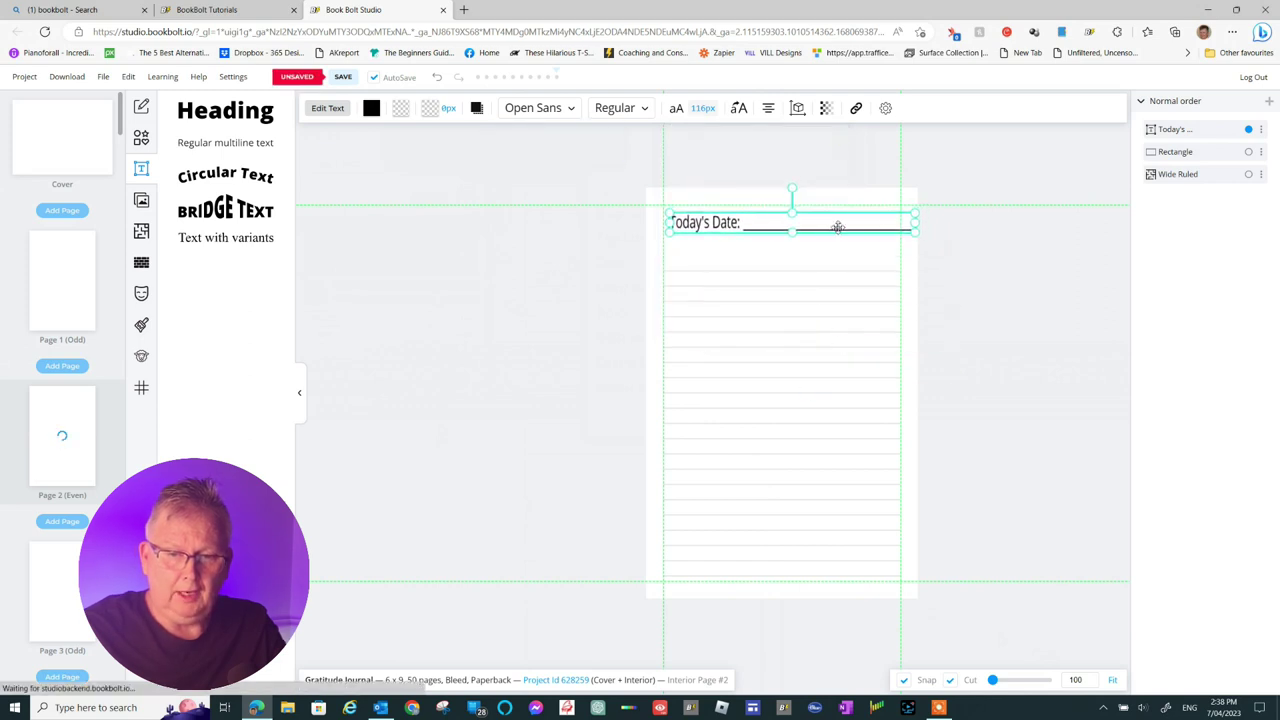
left_click_drag(916, 224, 889, 224)
left_click_drag(779, 231, 779, 215)
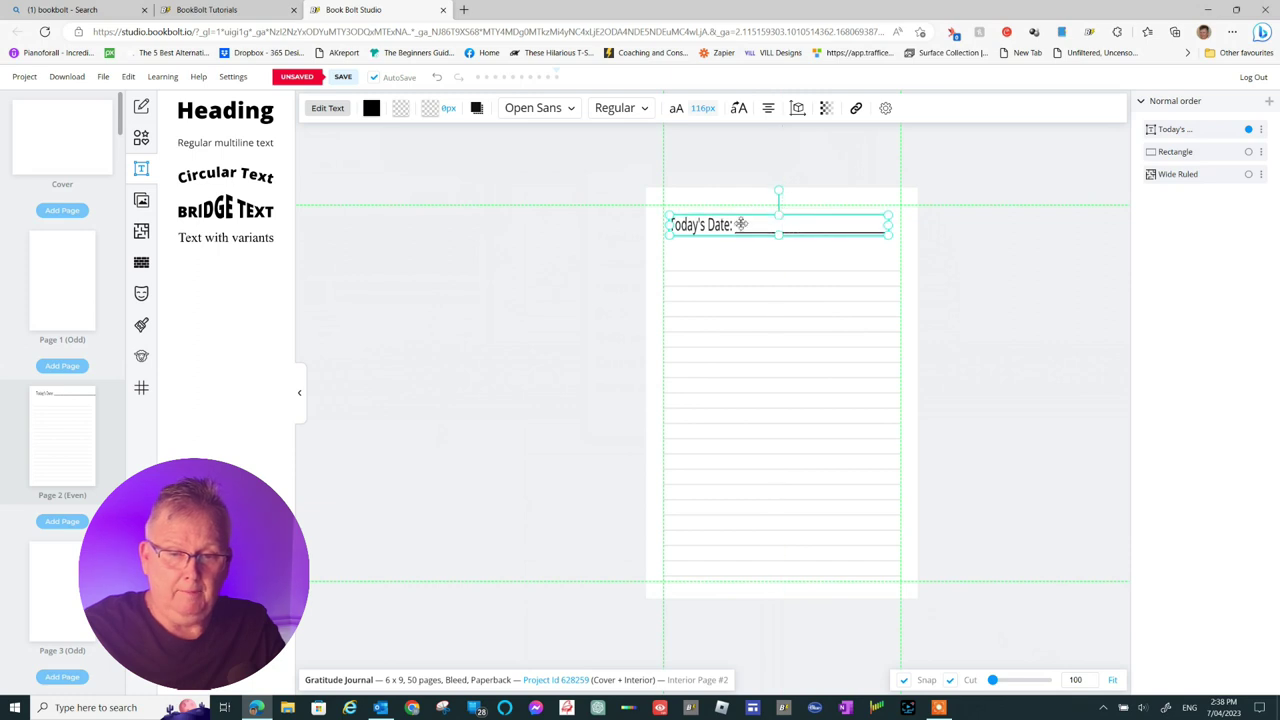
left_click(676, 110)
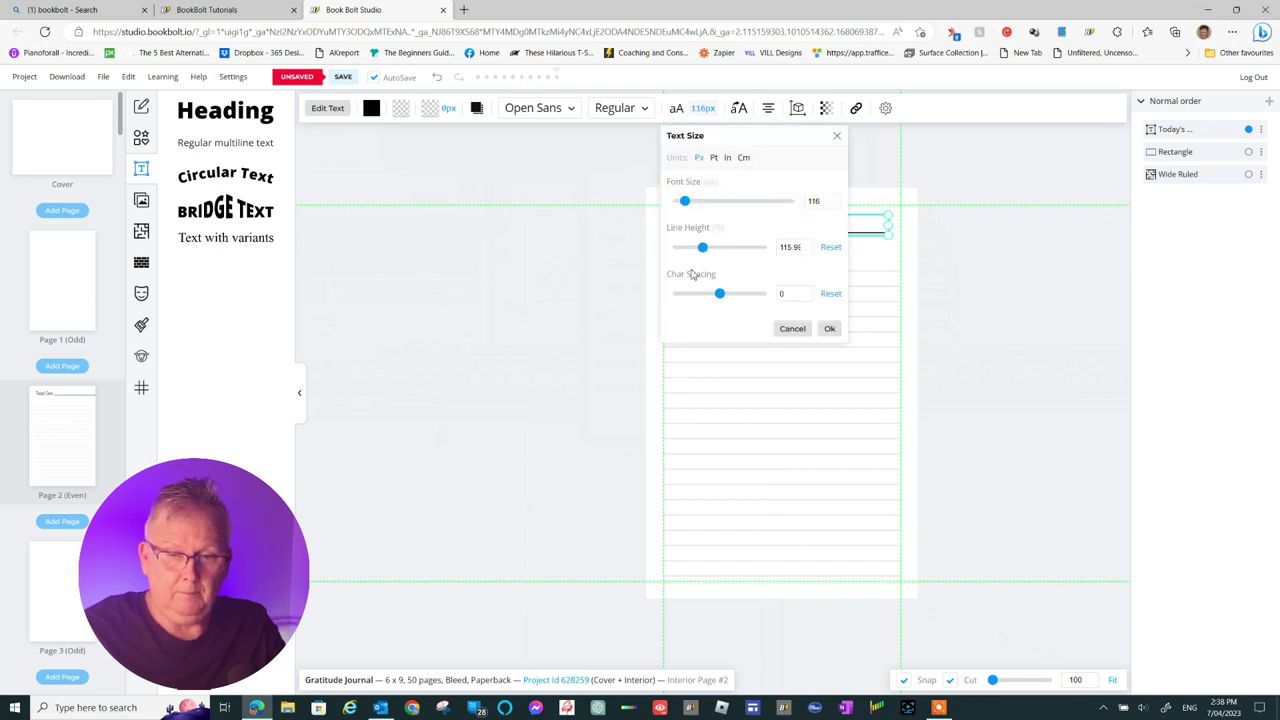
left_click_drag(763, 134, 537, 152)
left_click_drag(497, 312, 502, 312)
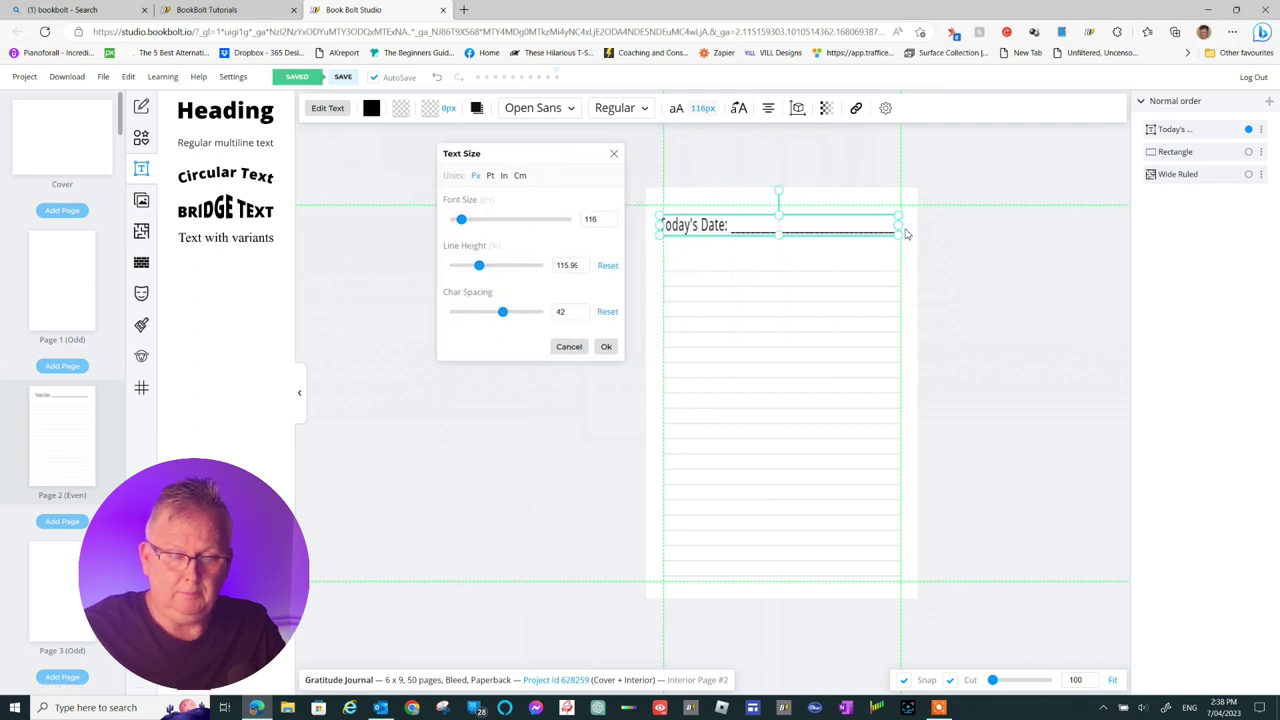
left_click_drag(899, 226, 876, 220)
left_click(885, 277)
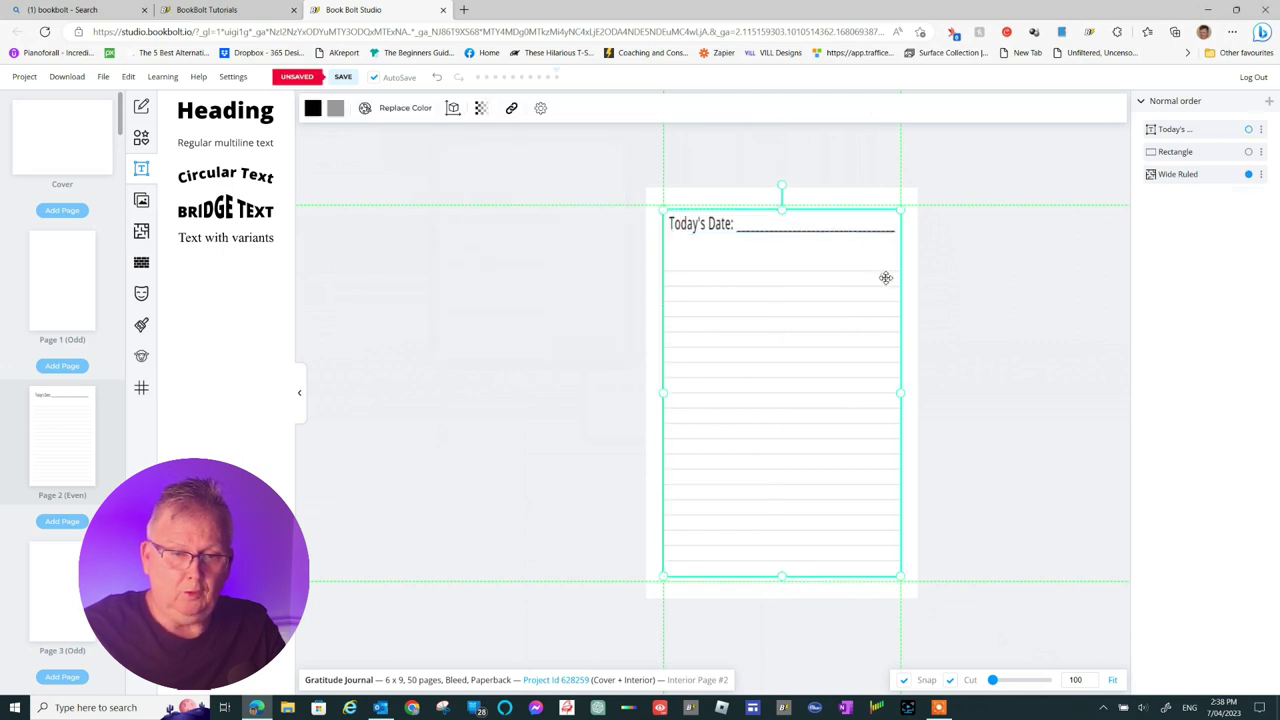
left_click(975, 289)
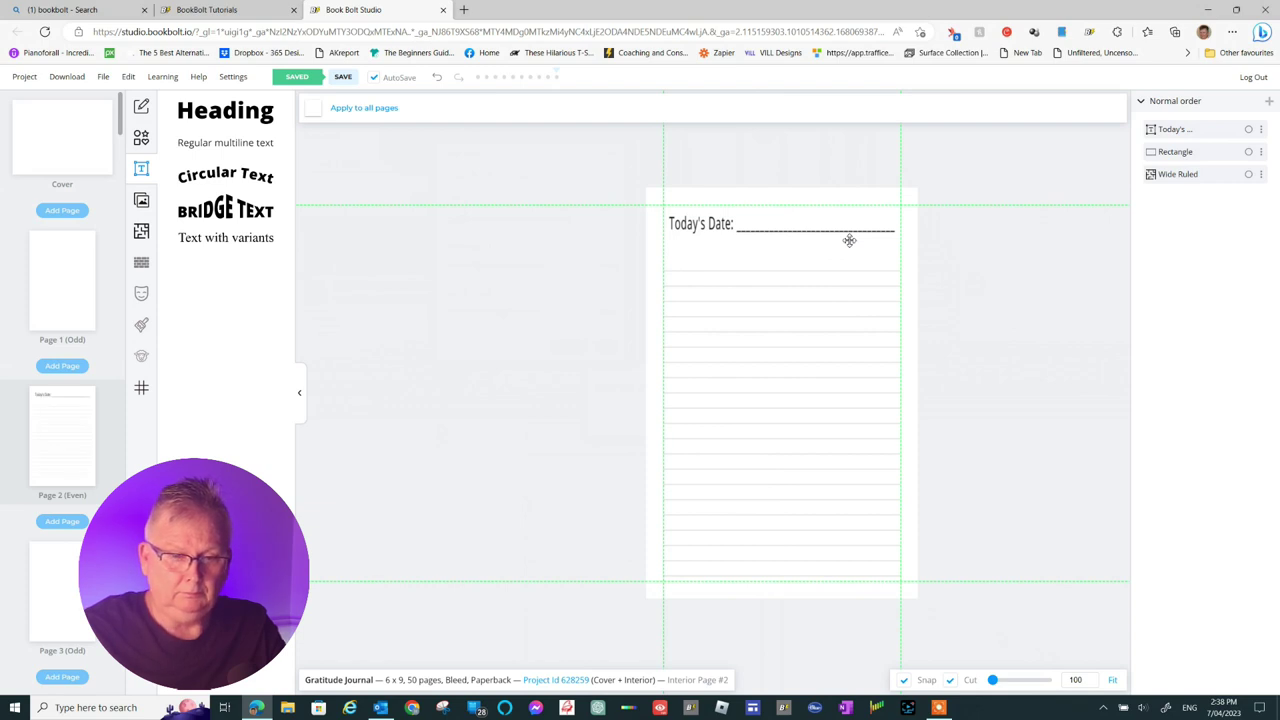
Add a rectangle spanning the margins midway down page 2 and fill it white
left_click(141, 139)
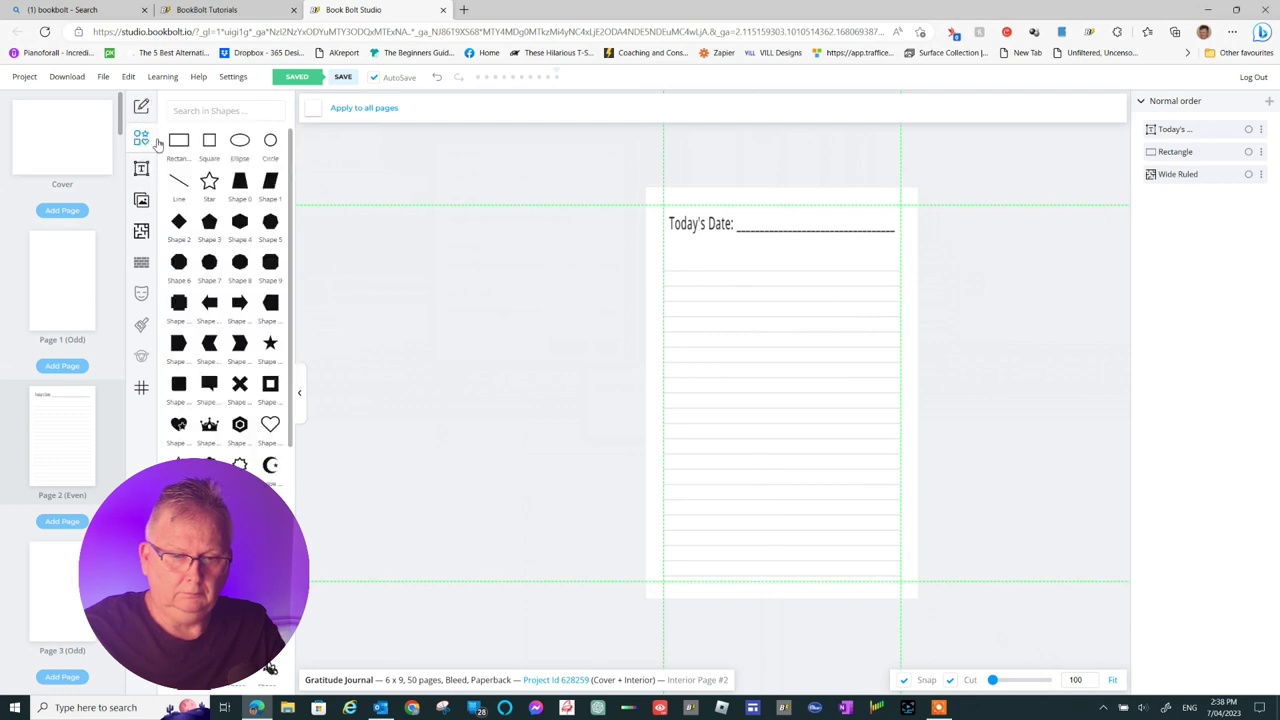
left_click(178, 140)
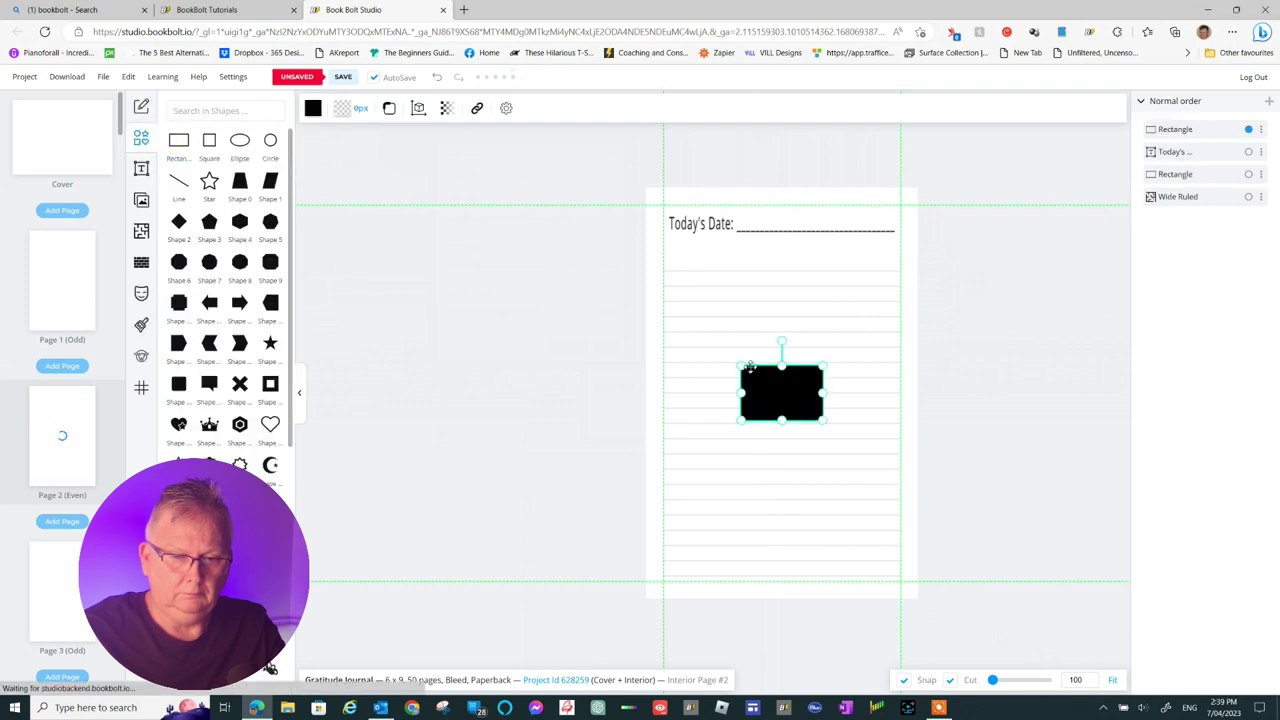
left_click_drag(779, 394, 903, 366)
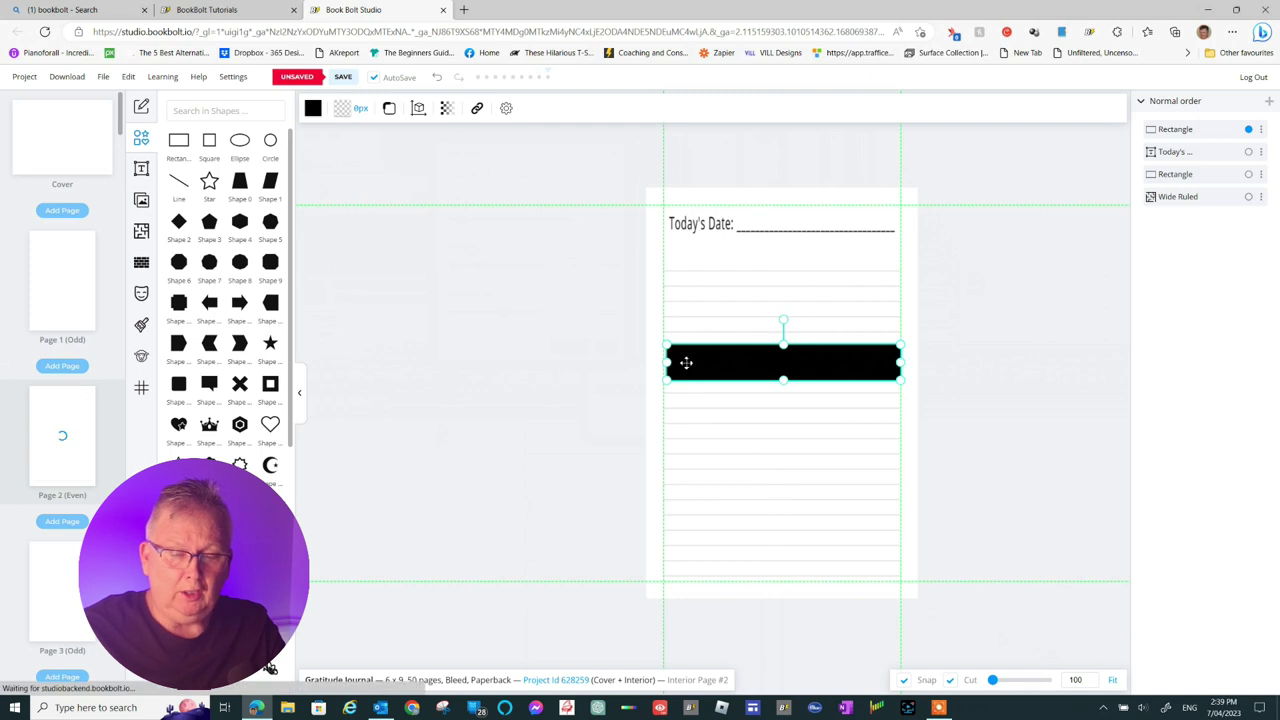
left_click_drag(672, 363, 668, 363)
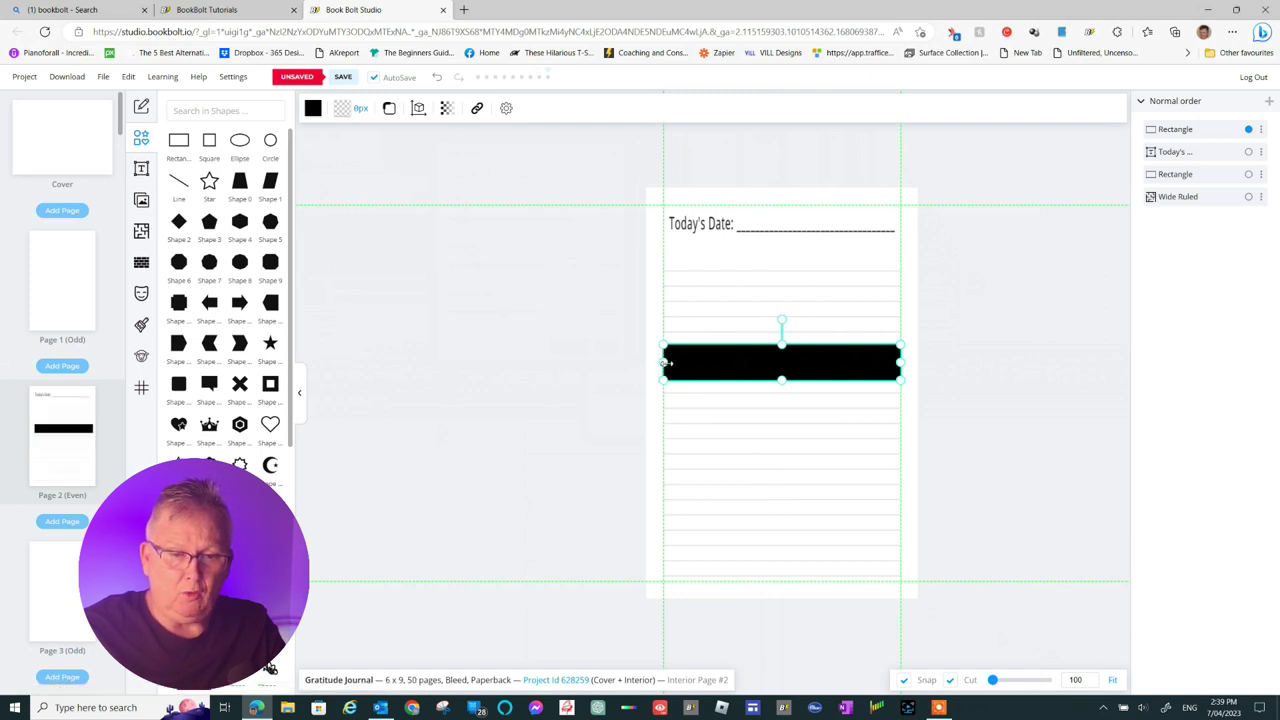
left_click(313, 109)
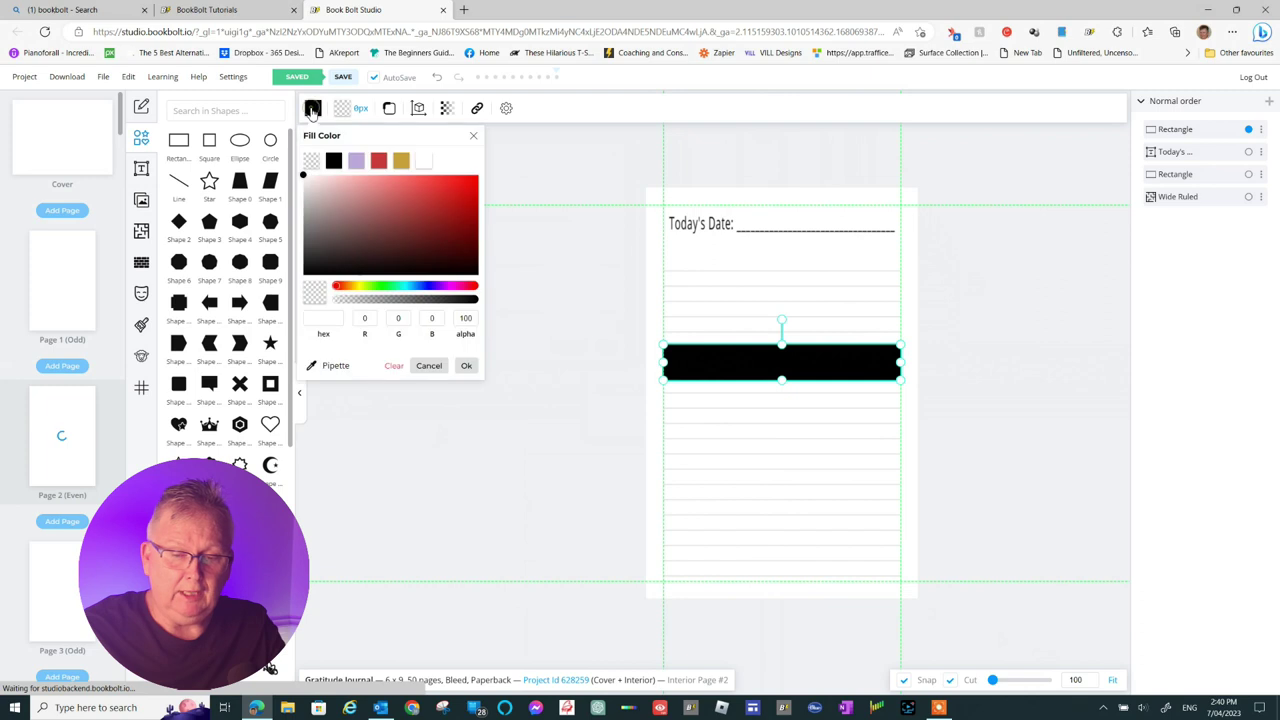
left_click(424, 161)
left_click(803, 403)
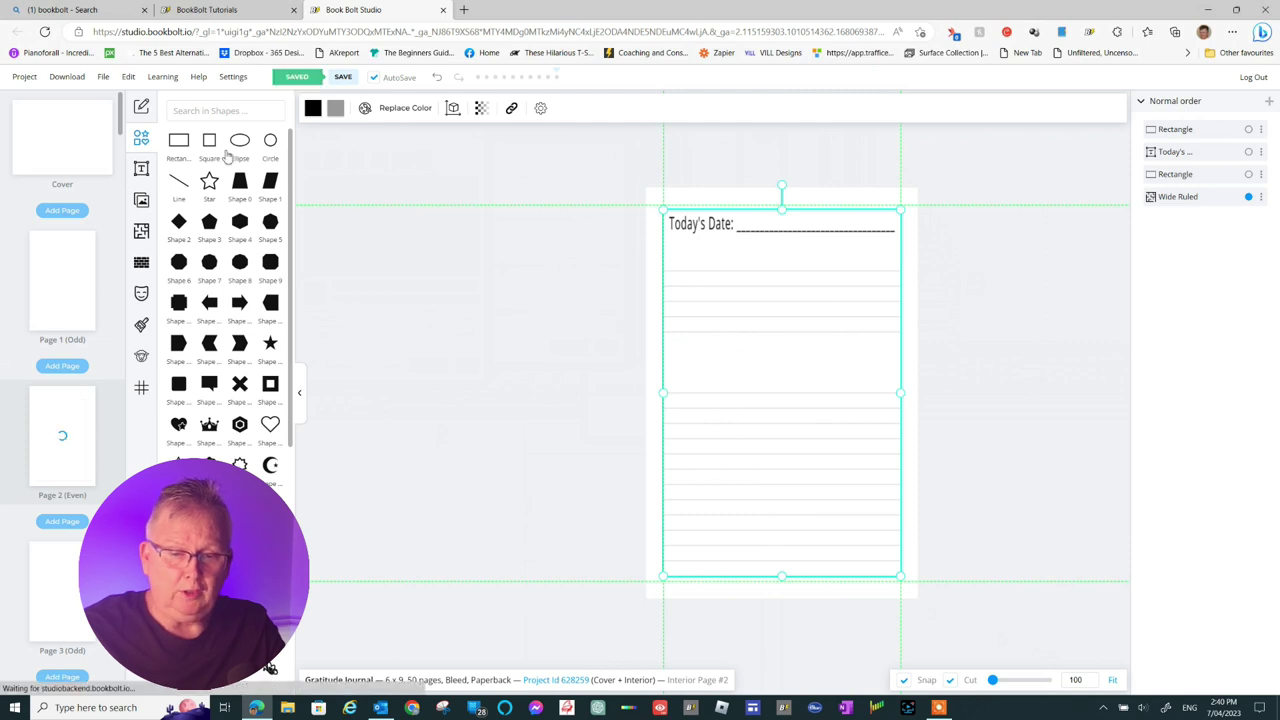
Place another rectangle lower on the ruled lines, stretch it margin to margin, and fill it white
left_click(179, 143)
left_click_drag(787, 391, 724, 503)
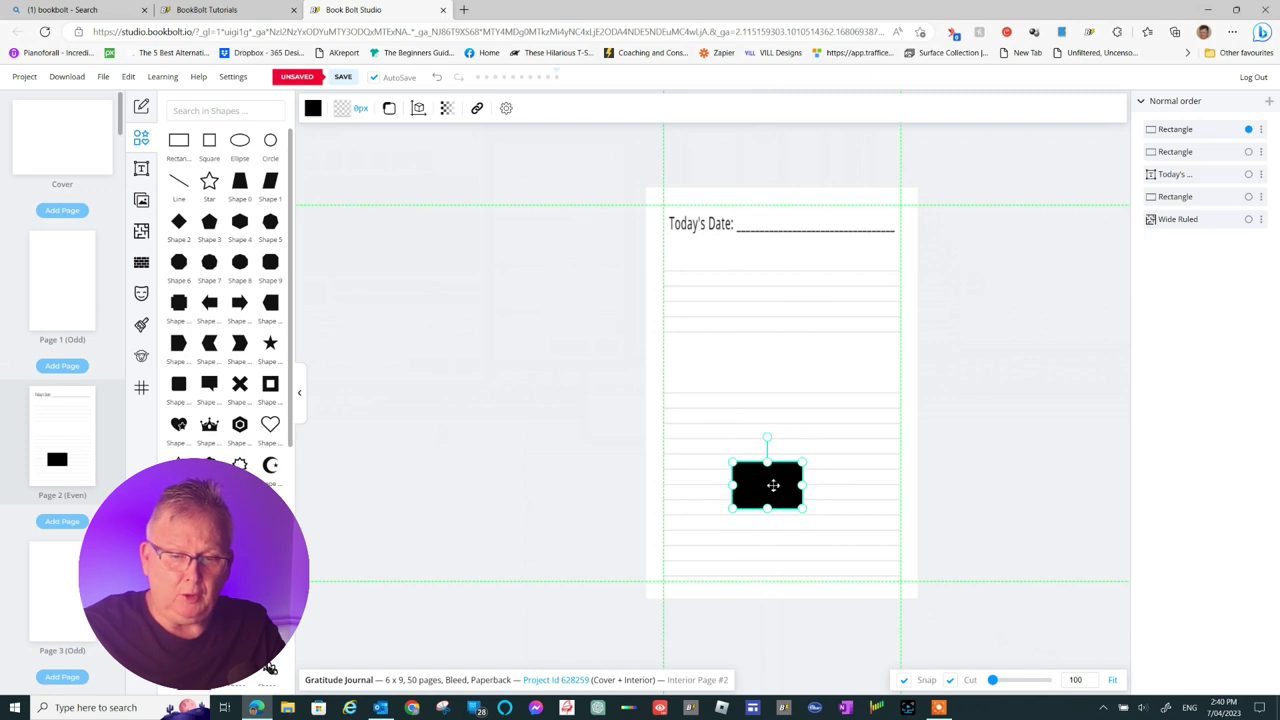
left_click_drag(773, 485, 706, 486)
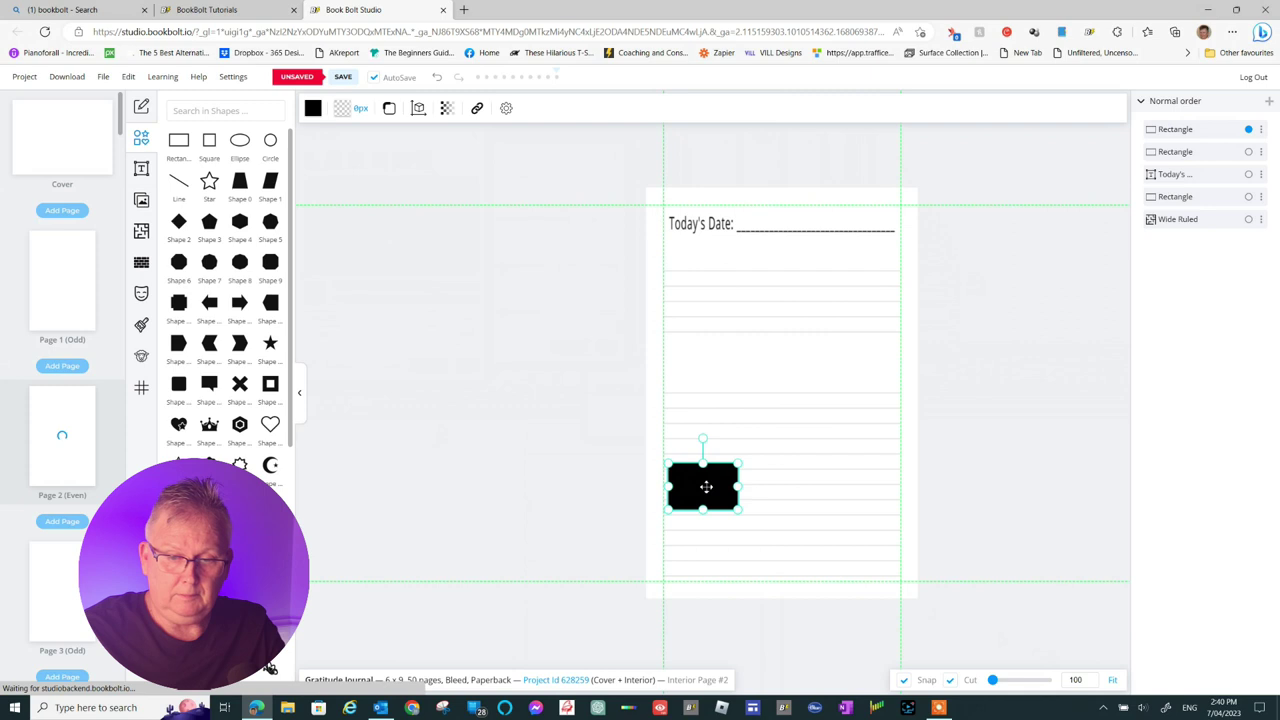
left_click_drag(742, 486, 903, 497)
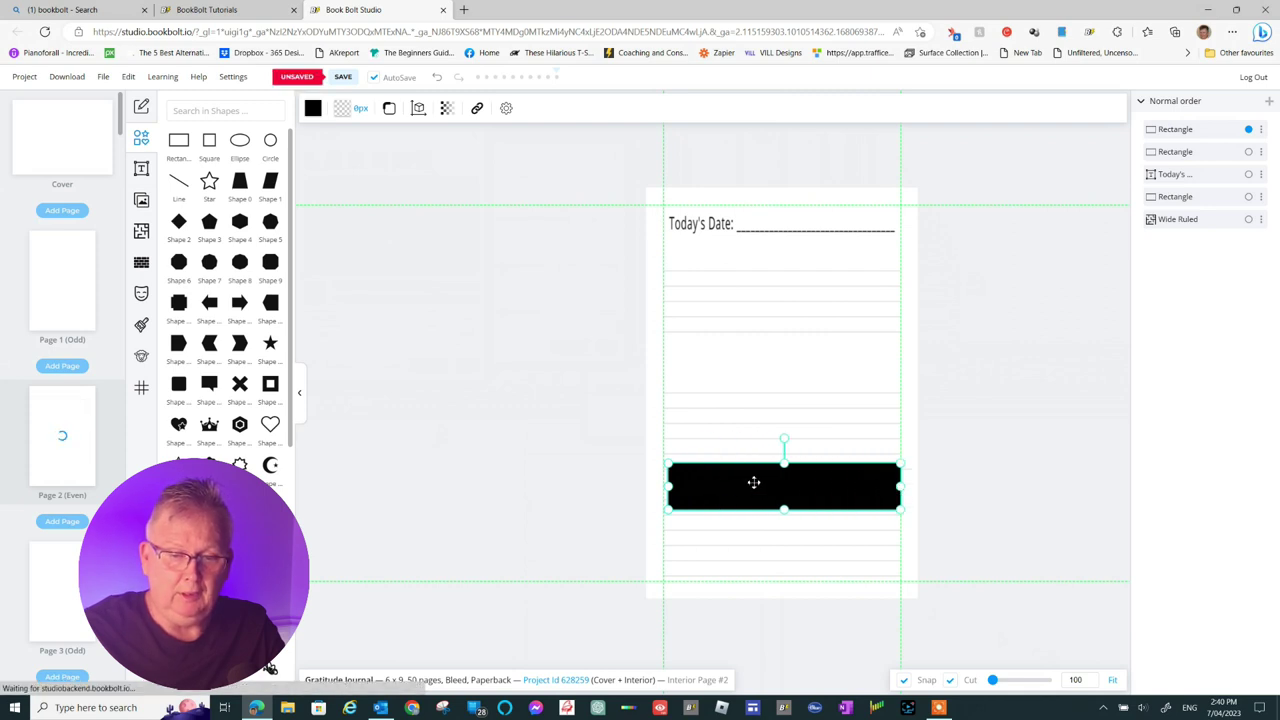
left_click_drag(669, 486, 662, 486)
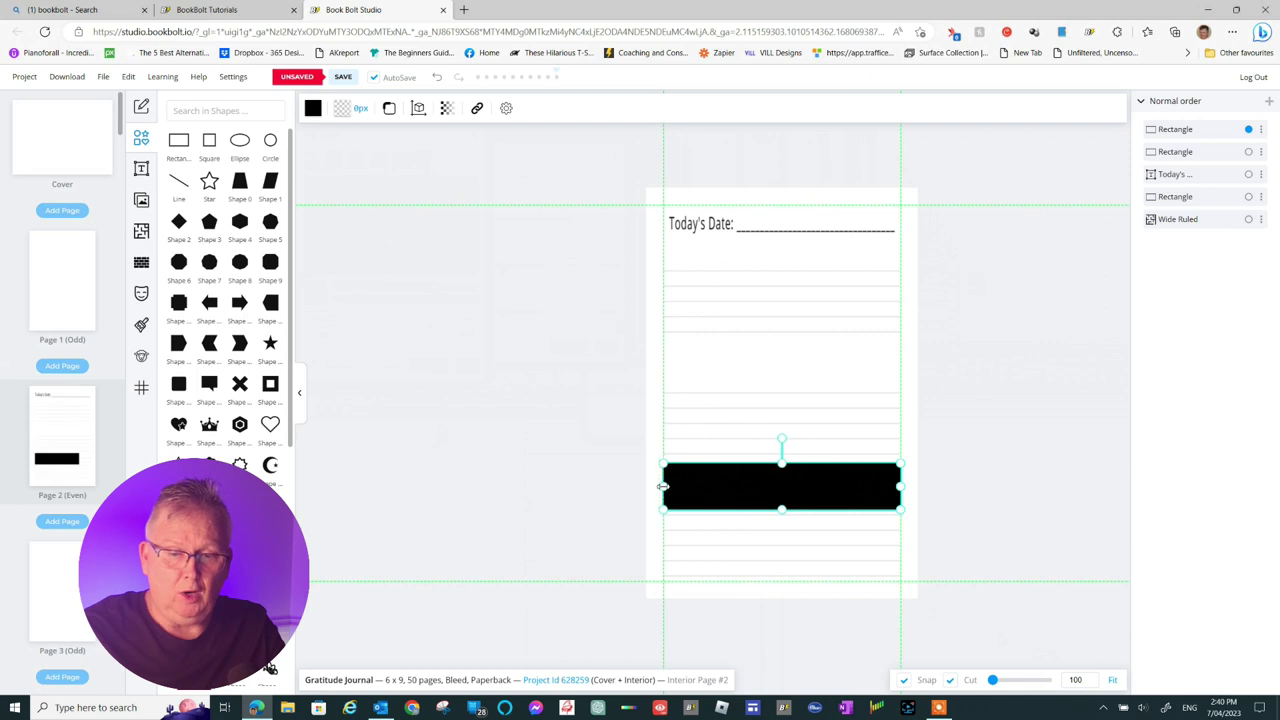
left_click(314, 108)
left_click(422, 163)
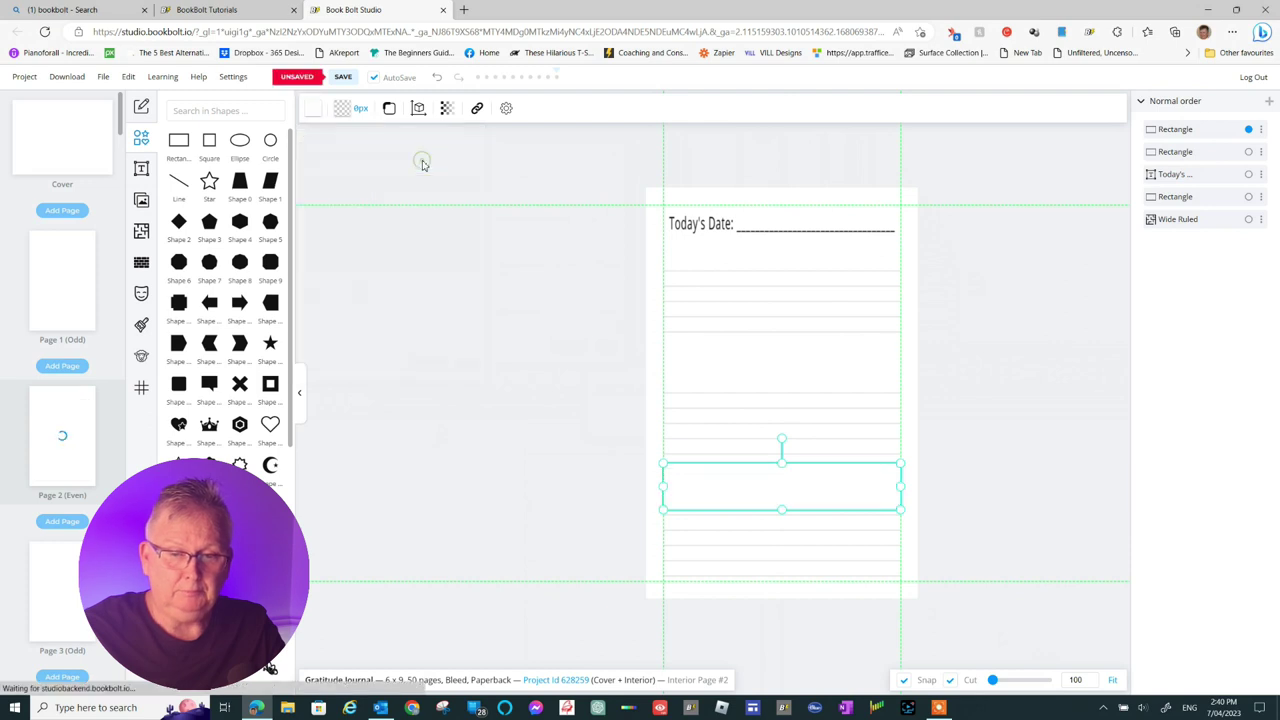
left_click(949, 360)
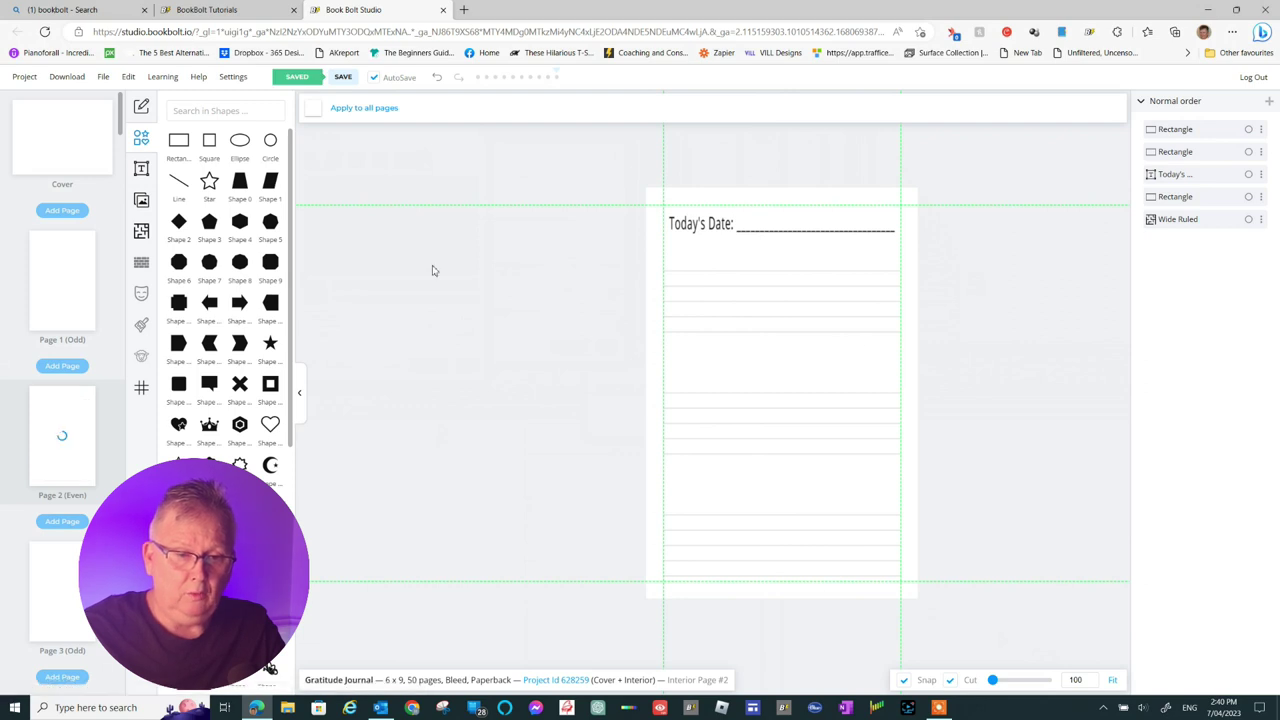
Add a new heading, shrink it to 121 px, and switch it from Extra Bold to Regular
left_click(141, 169)
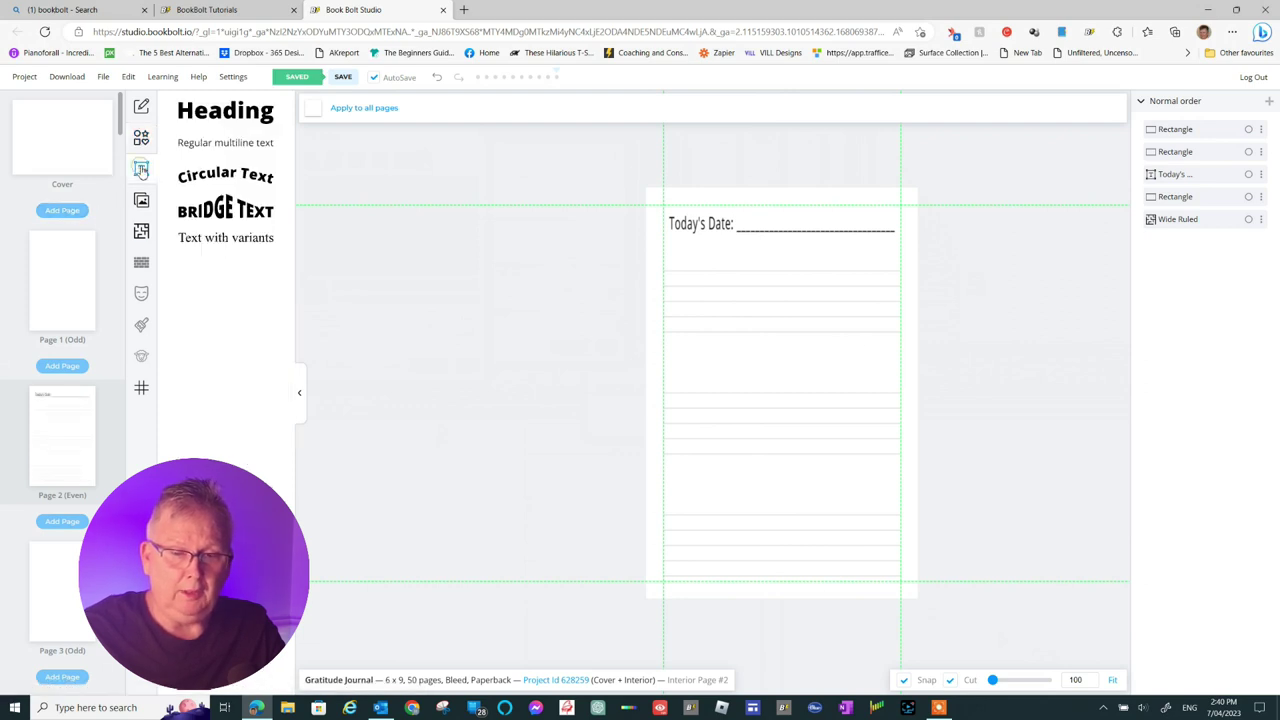
left_click(246, 118)
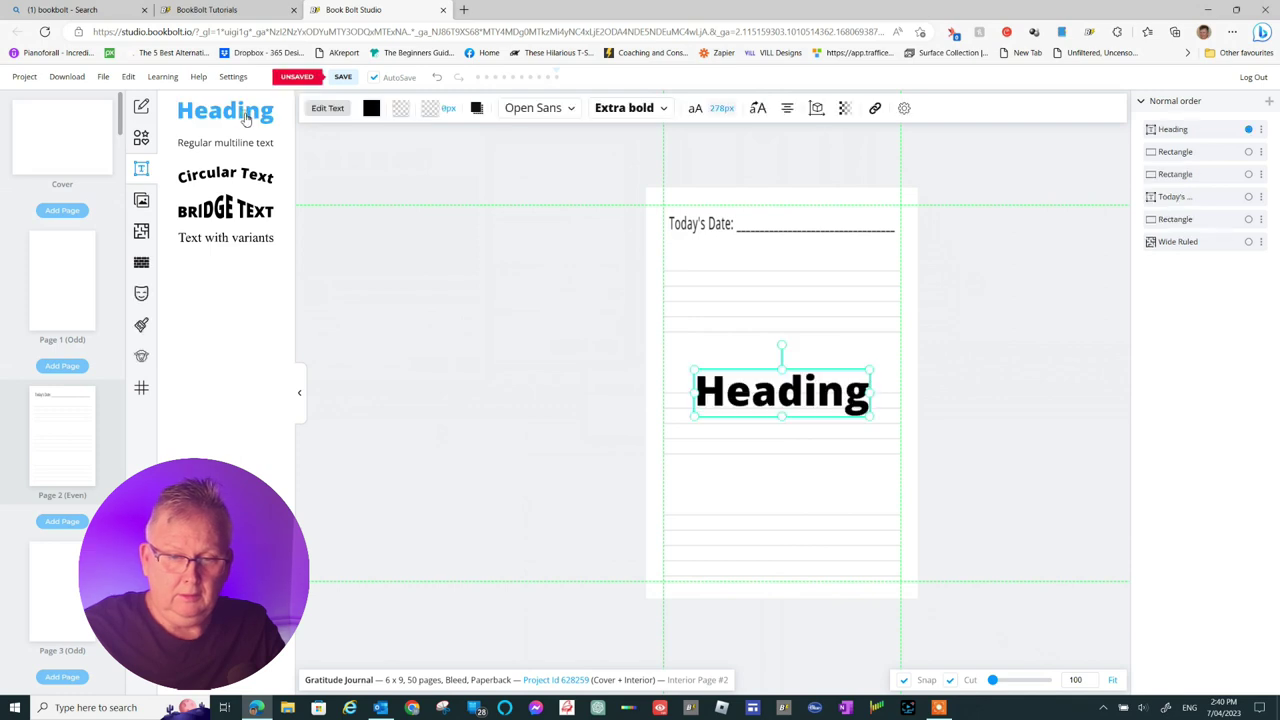
left_click(695, 109)
left_click_drag(484, 218, 462, 219)
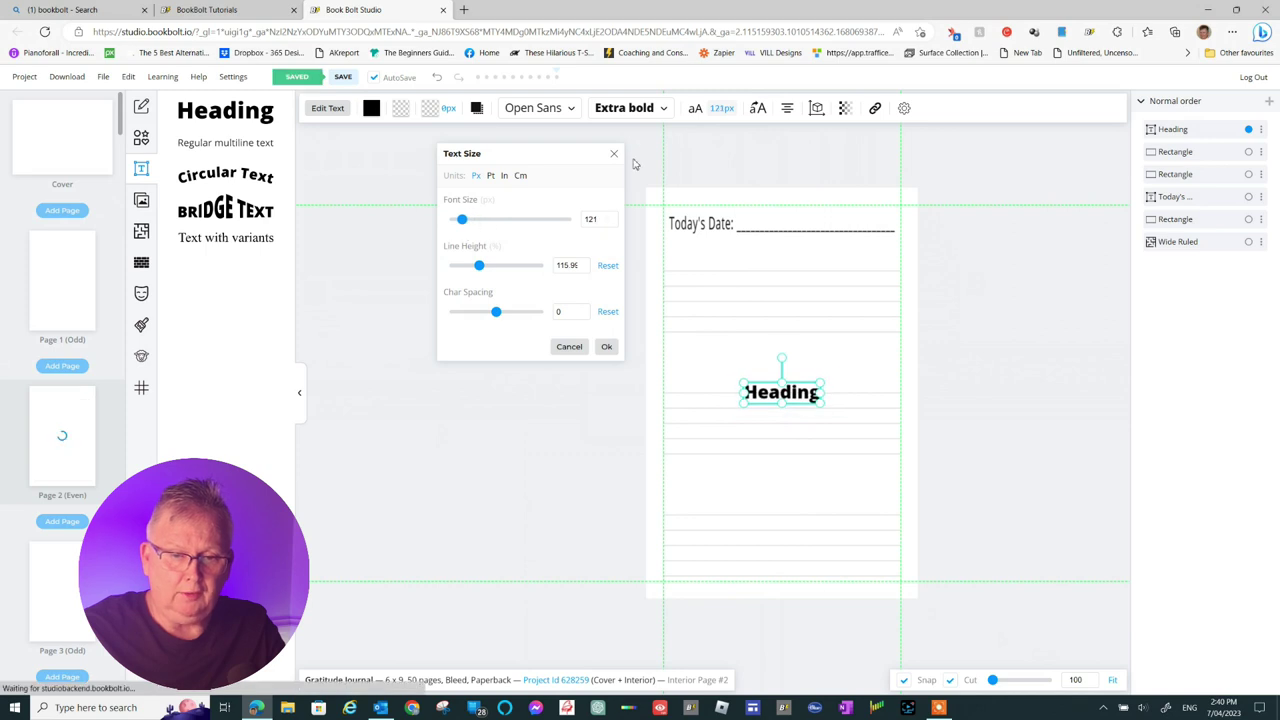
left_click(634, 109)
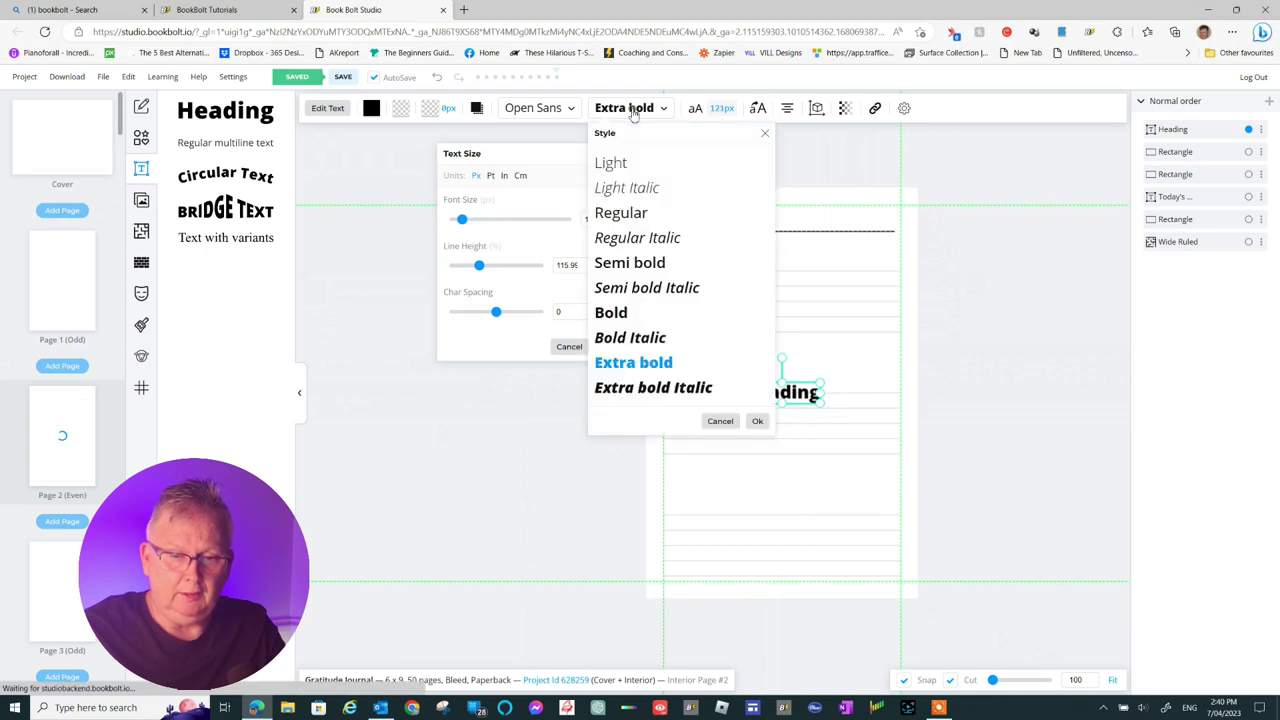
left_click(621, 212)
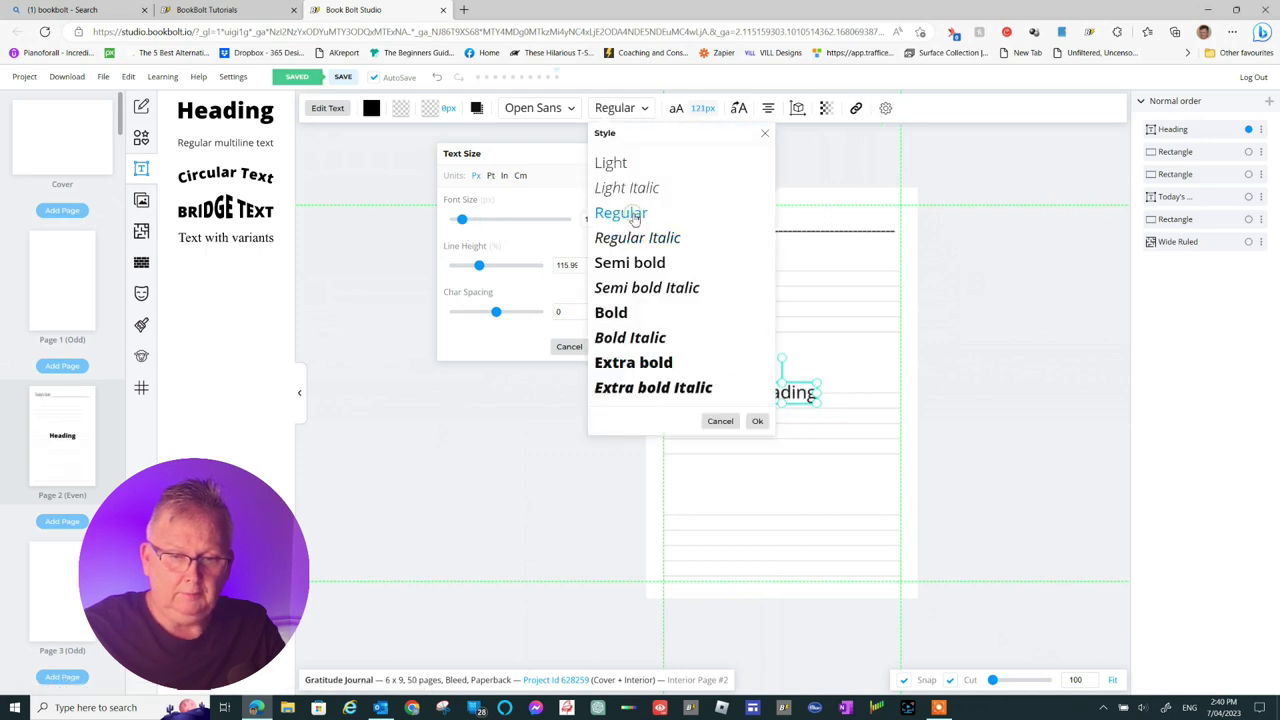
left_click(759, 421)
Reword the heading to "Today I am grateful for:", shrink it to 68 px, and move it under the date line
left_click(326, 113)
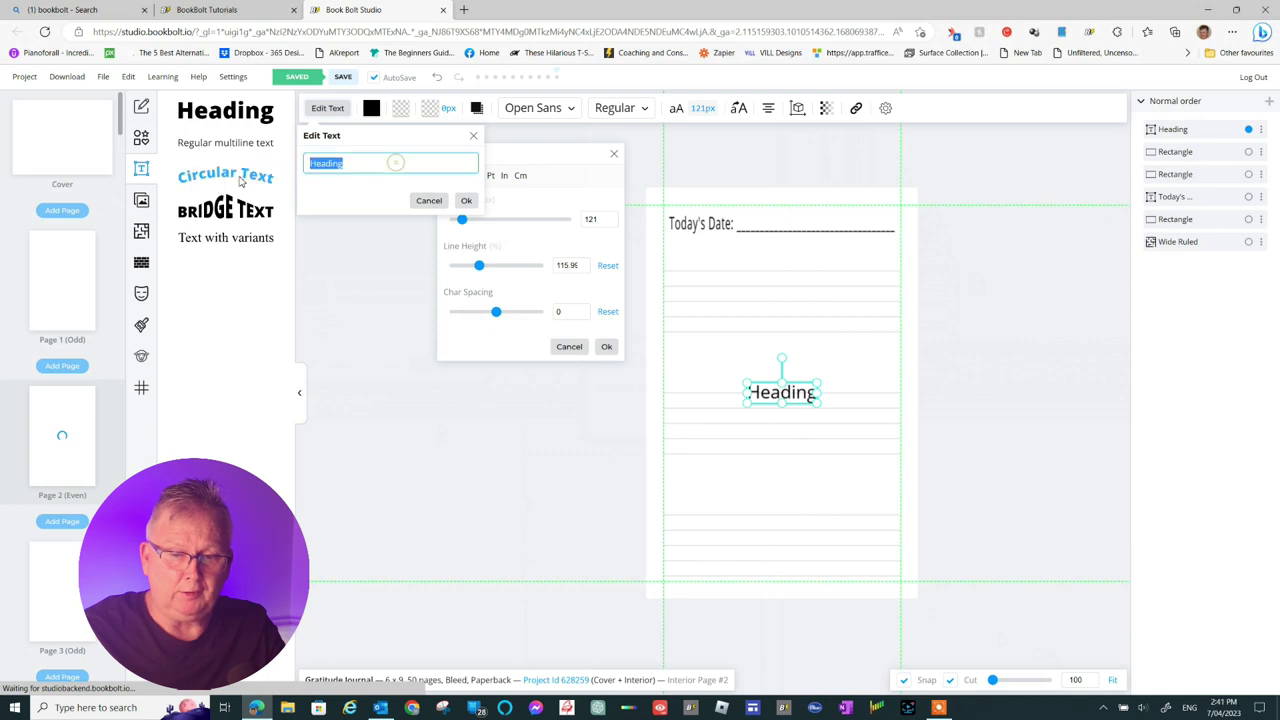
type("T")
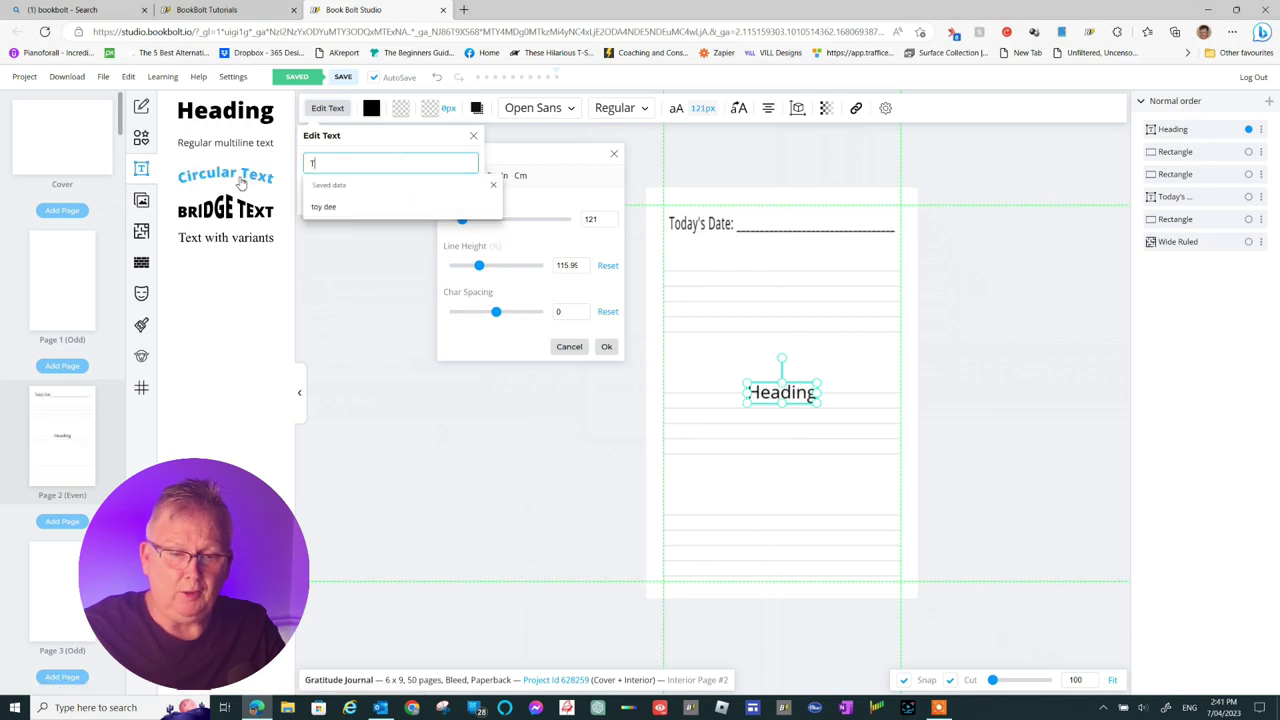
type("oday I am grateful for:")
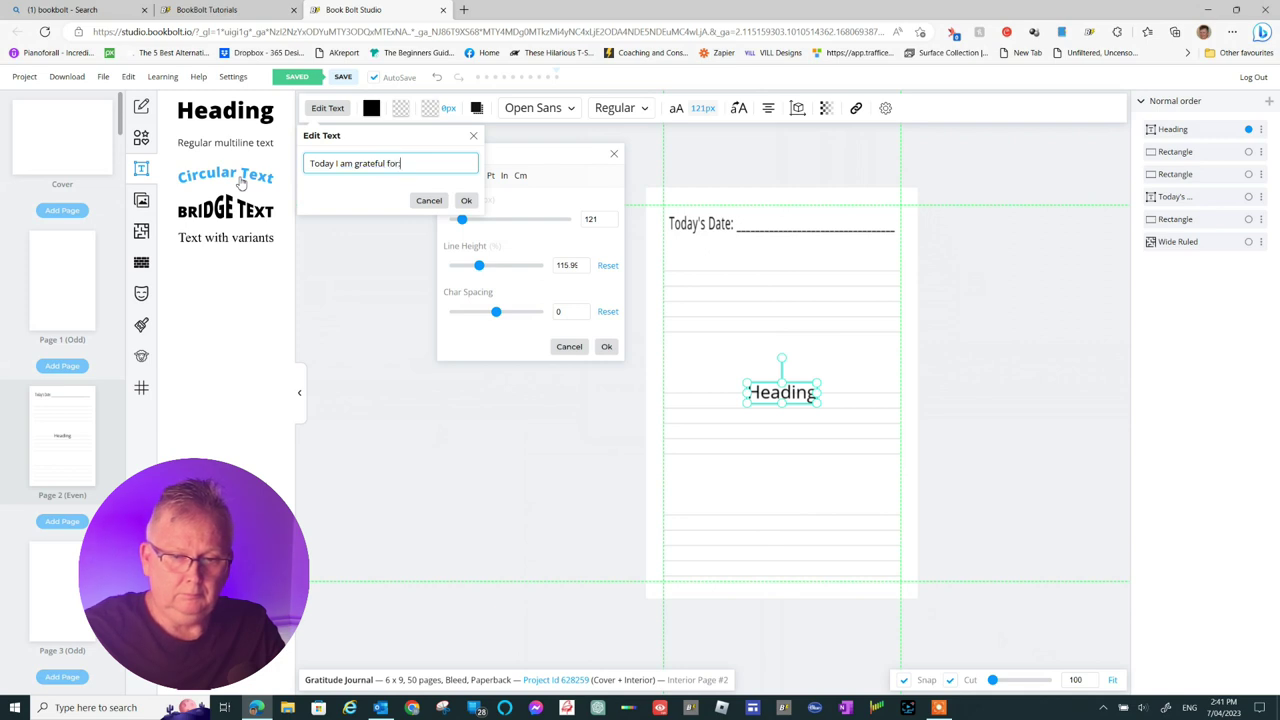
left_click(466, 200)
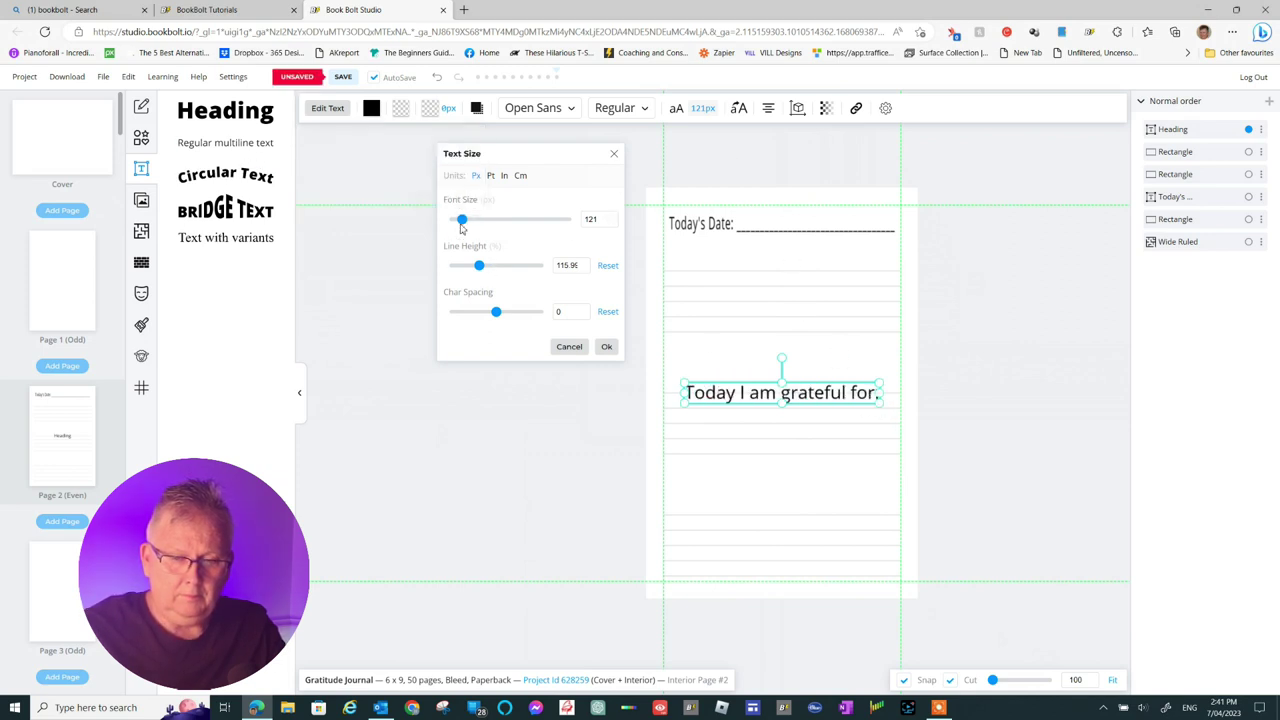
left_click_drag(461, 222, 457, 222)
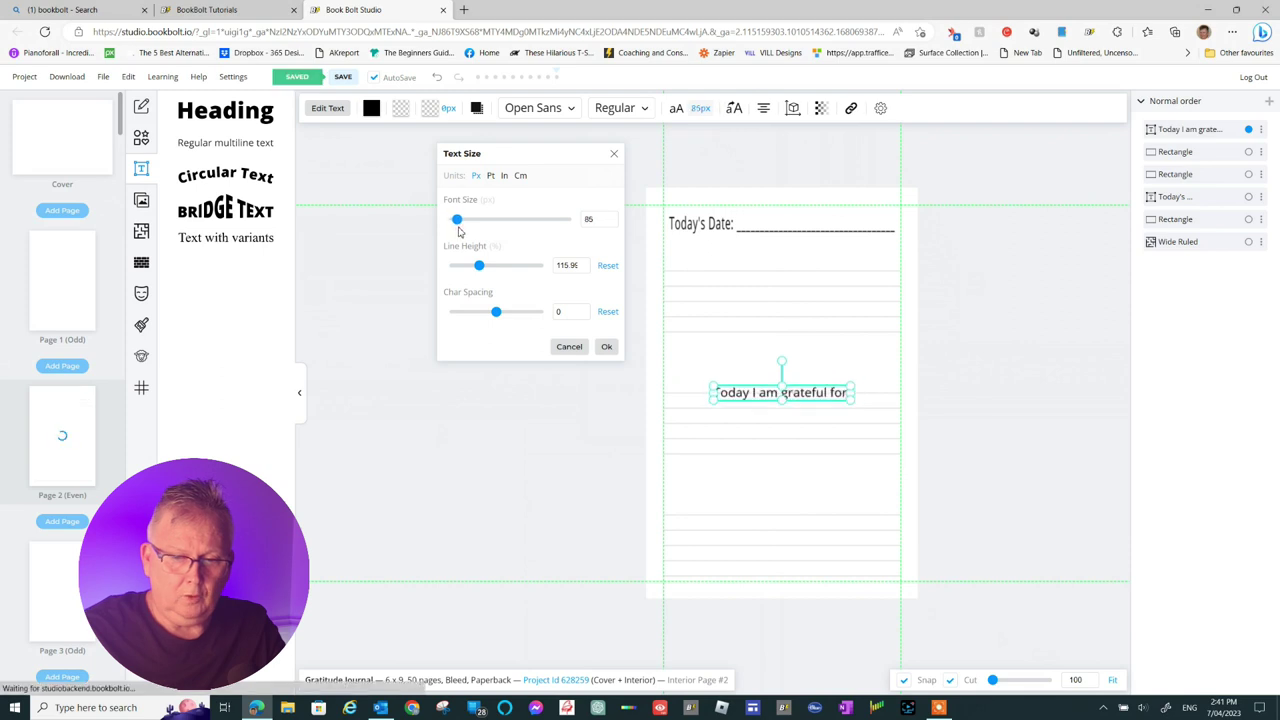
left_click_drag(458, 232, 455, 228)
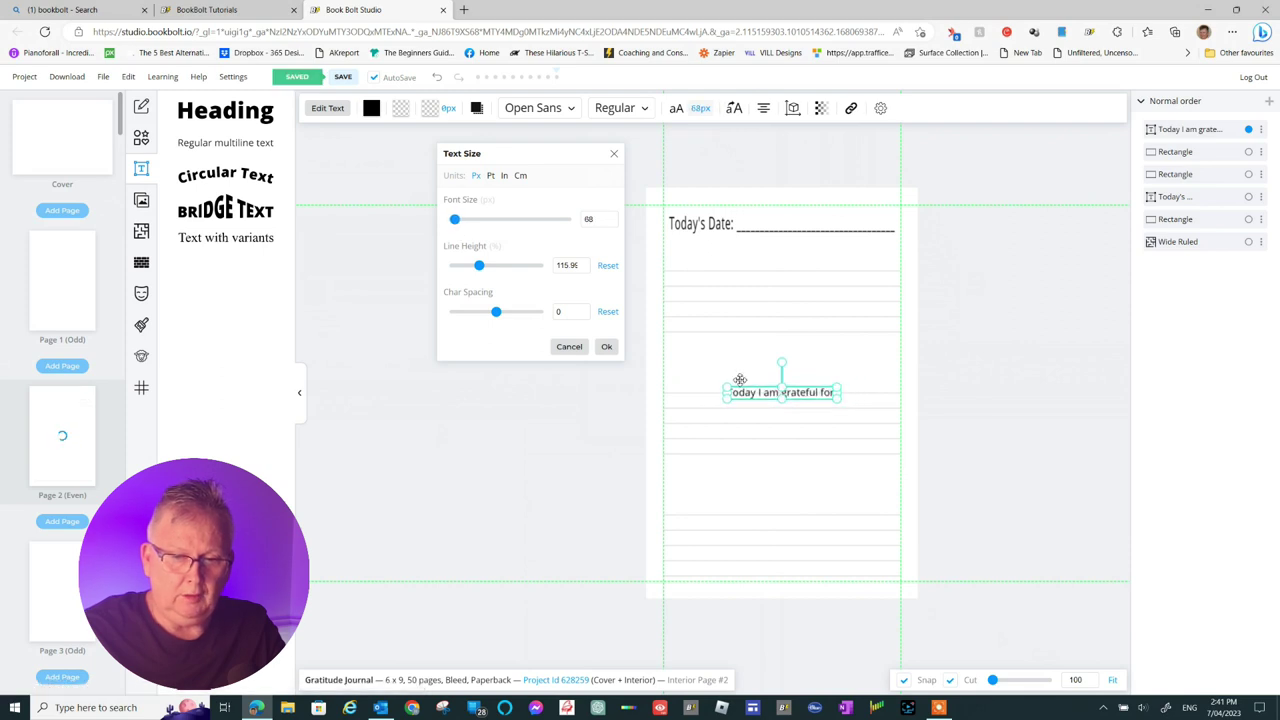
left_click_drag(795, 394, 794, 254)
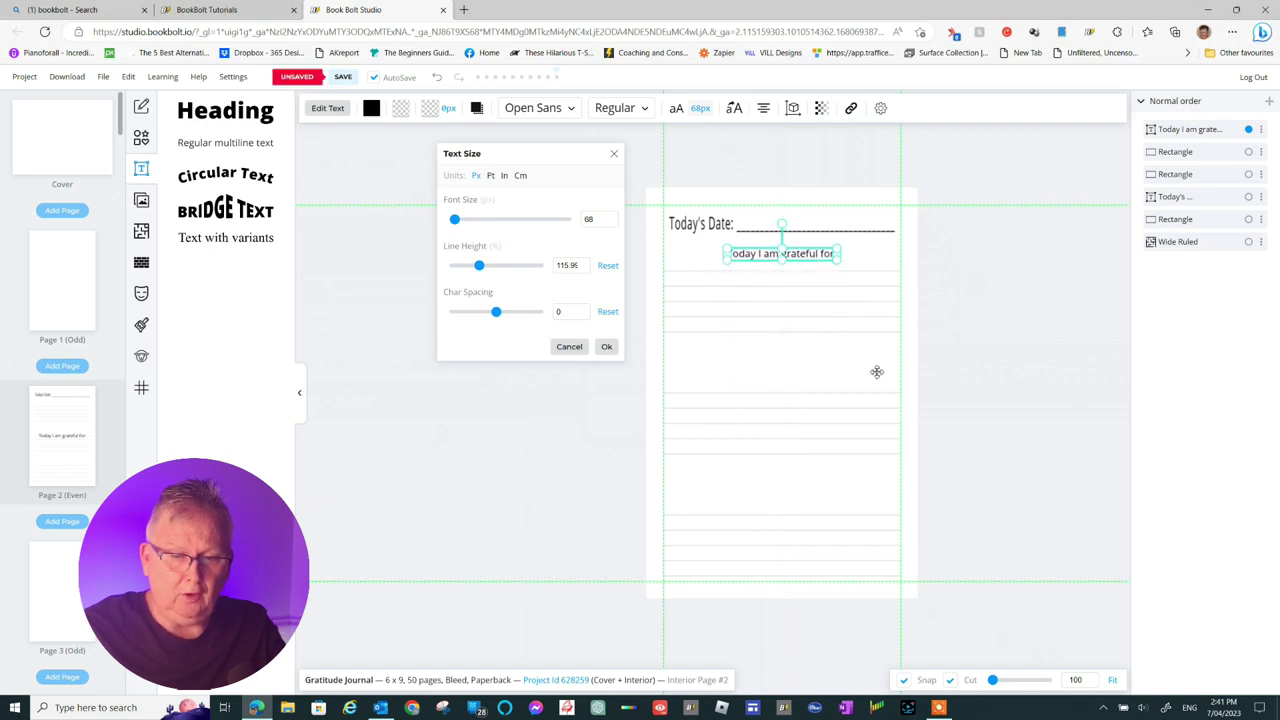
Duplicate the gratitude prompt, move the copy mid-page, and reword it "I am looking forward to:"
left_click(876, 372)
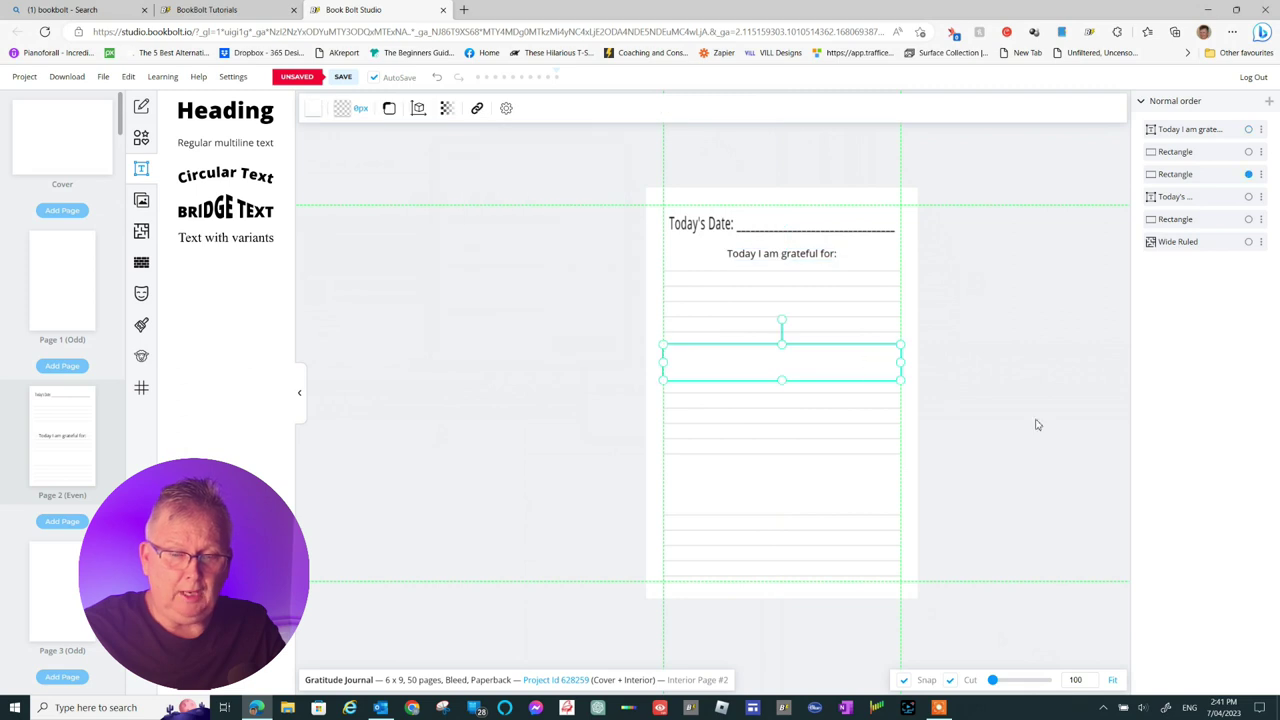
left_click(785, 254)
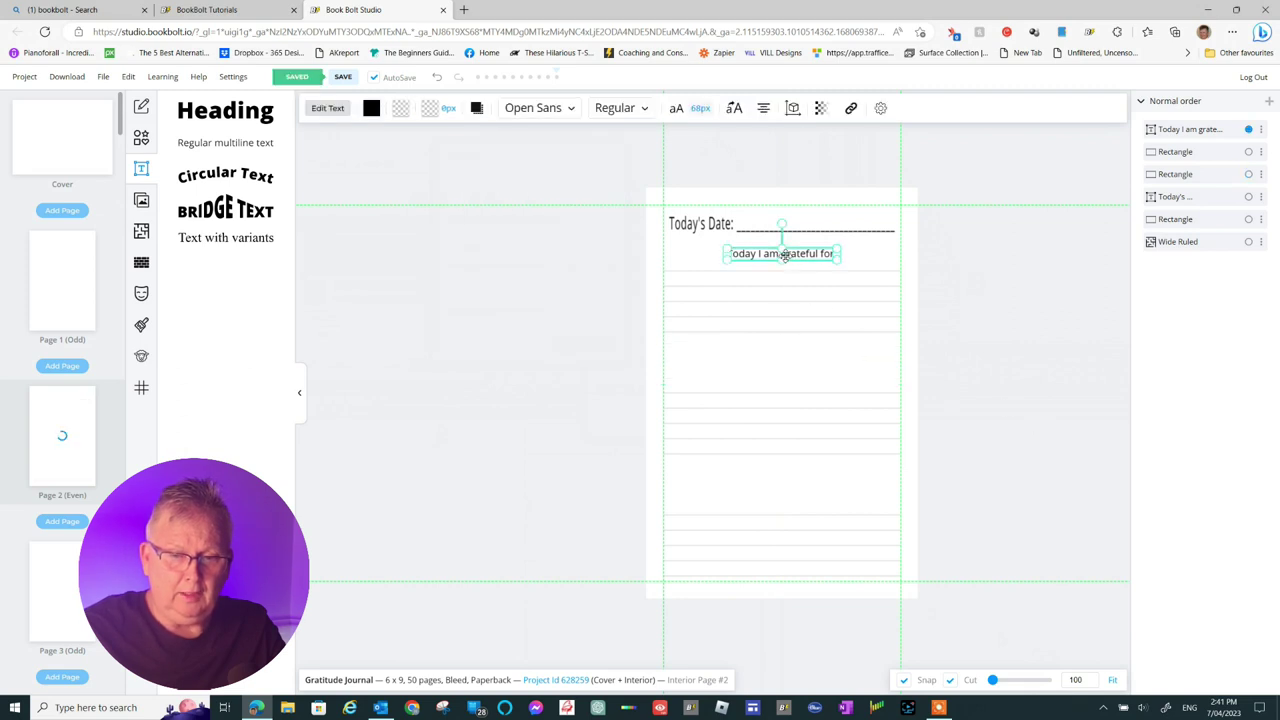
right_click(785, 254)
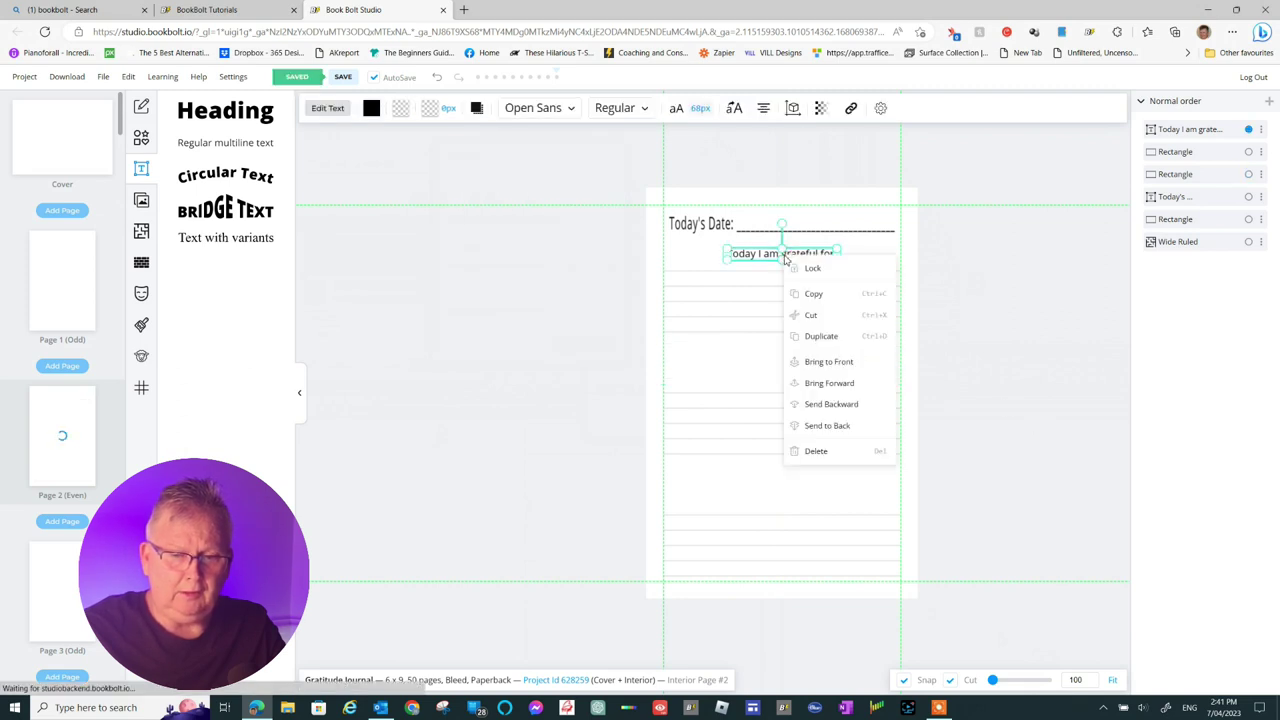
left_click(811, 330)
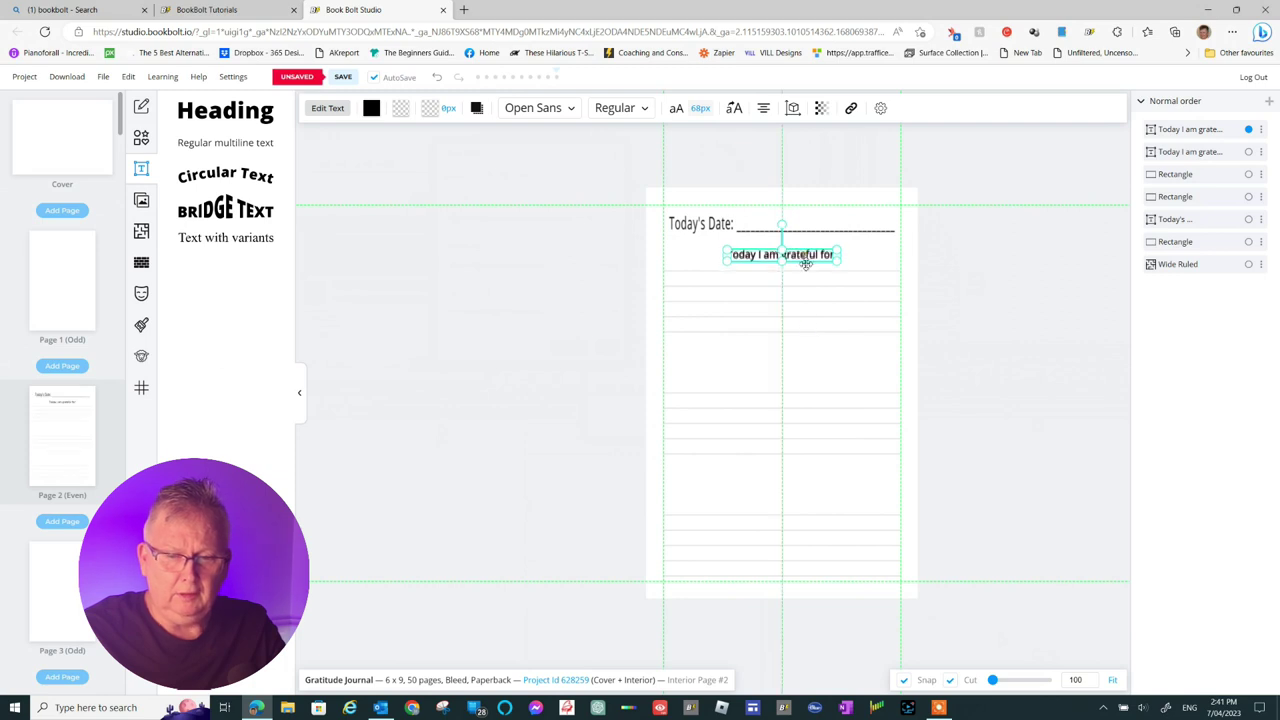
left_click_drag(812, 254, 808, 370)
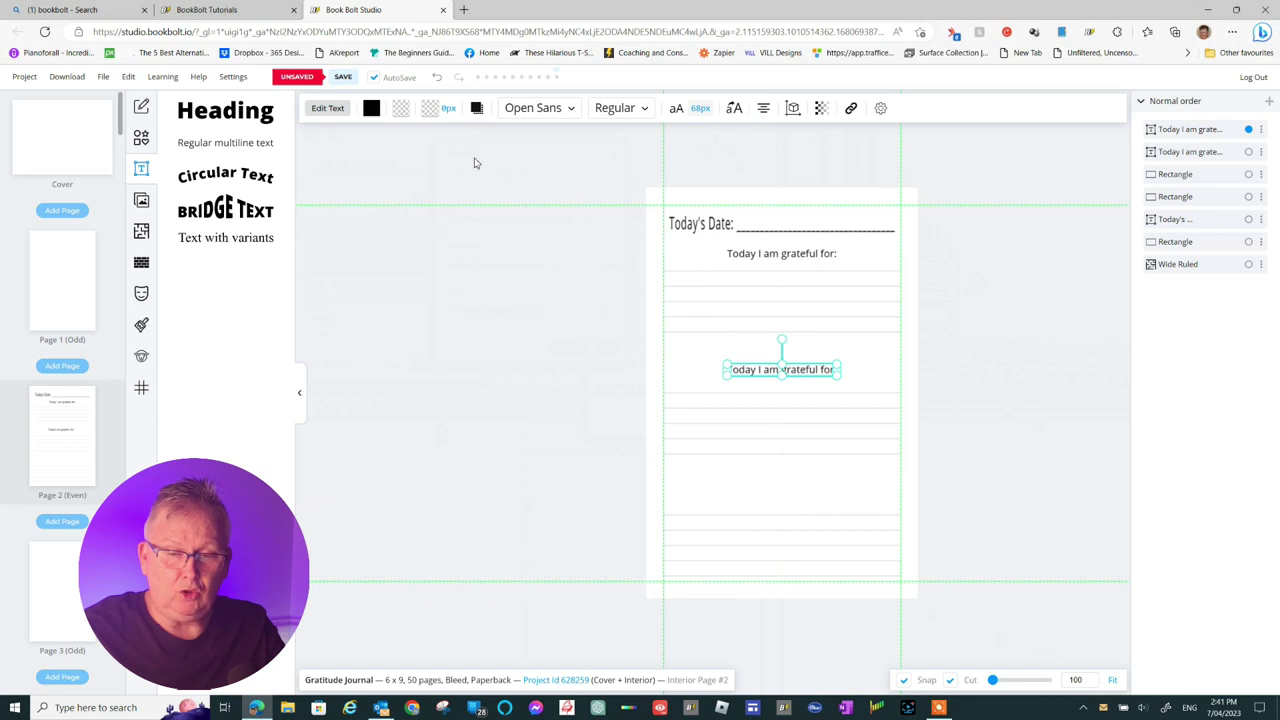
left_click(329, 108)
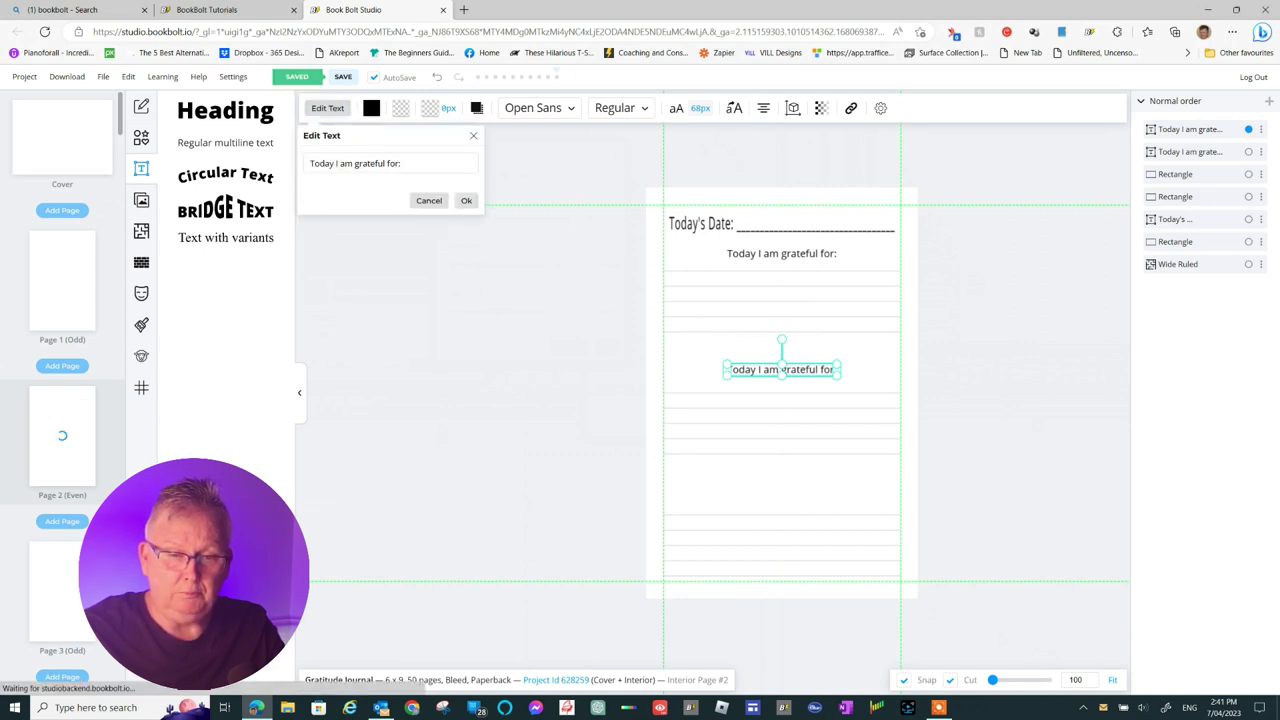
left_click_drag(402, 164, 297, 173)
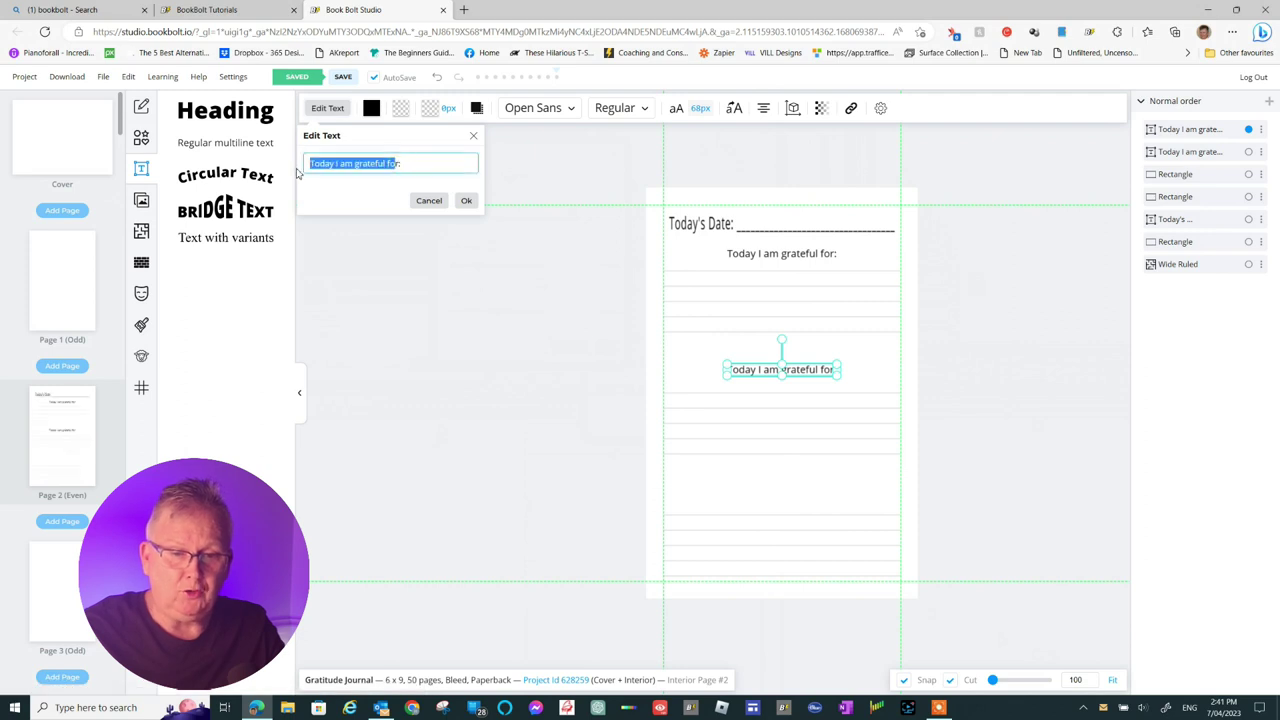
type("I a")
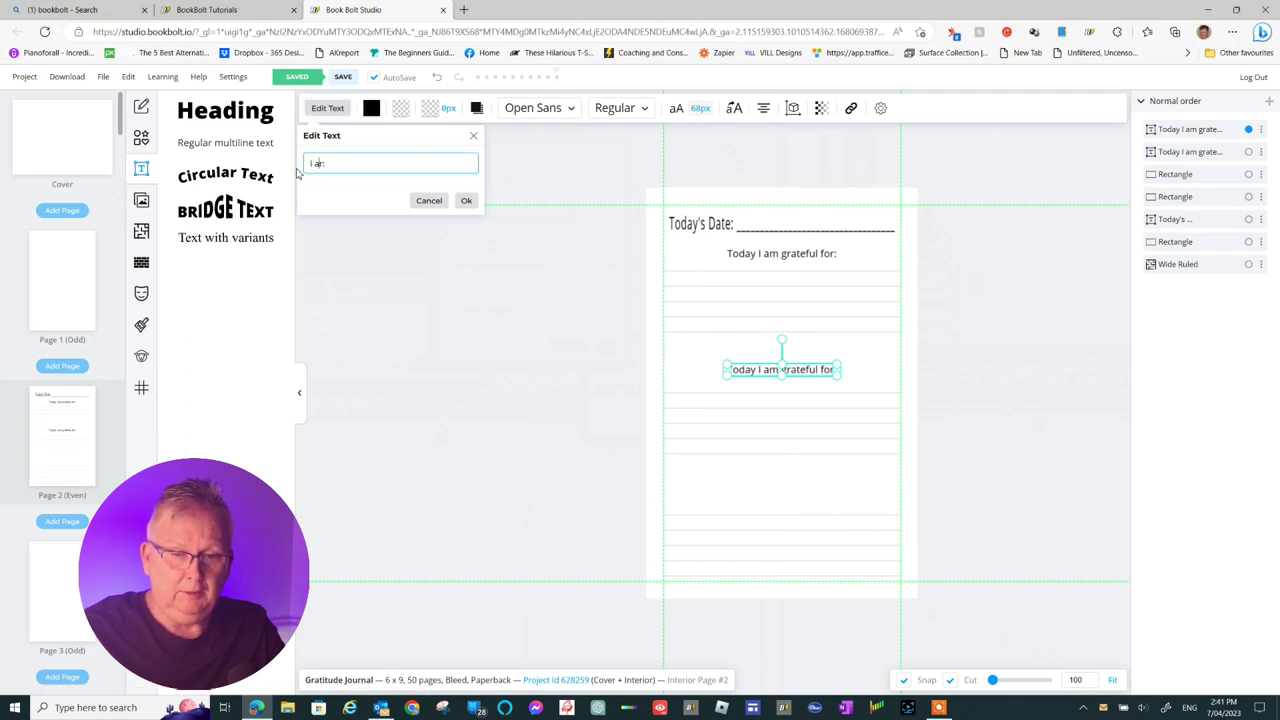
type("m look")
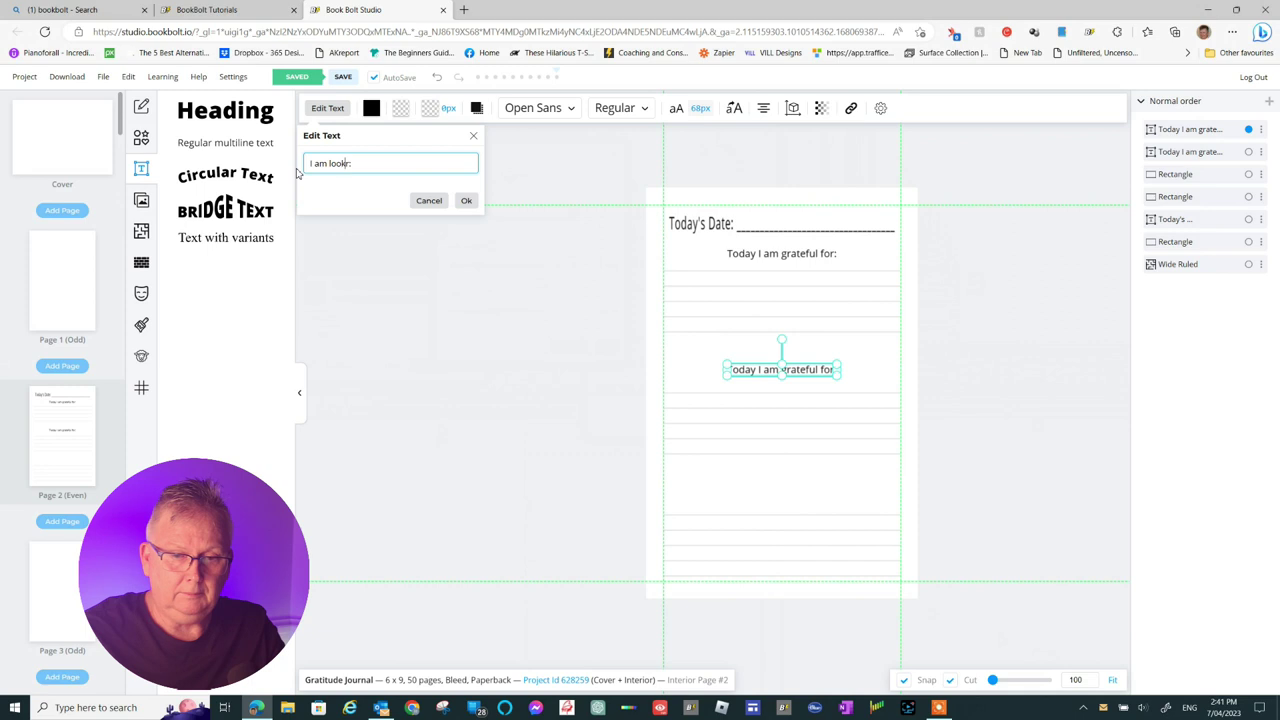
type("ing f")
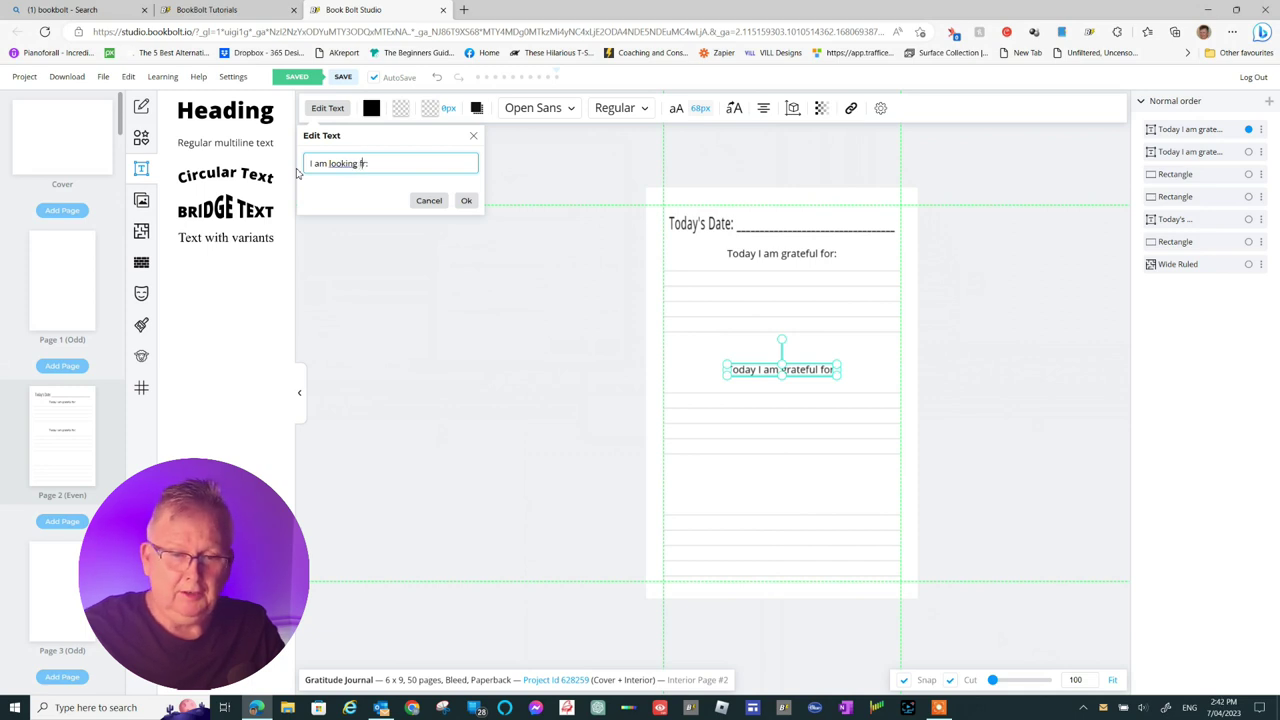
type("orward to")
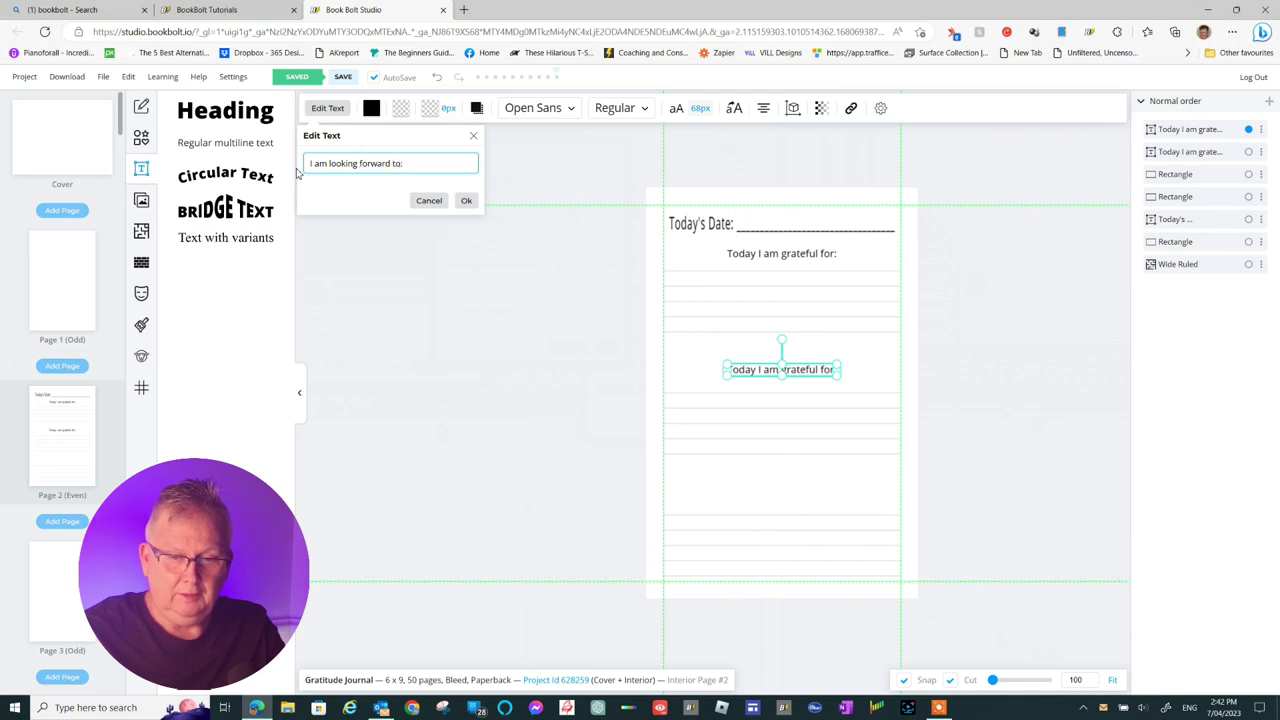
left_click(466, 201)
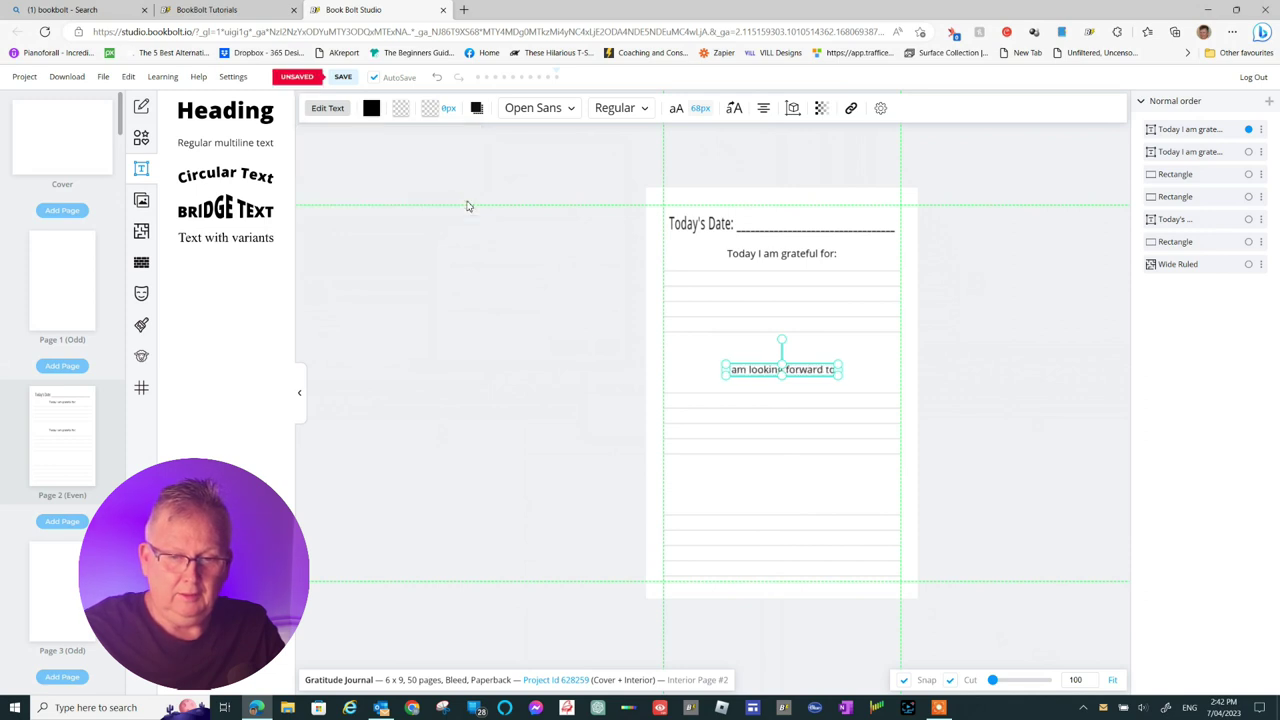
Duplicate the 'I am looking forward to:' prompt, move it lower and reword it 'Tomorrow I am going to:'
right_click(760, 376)
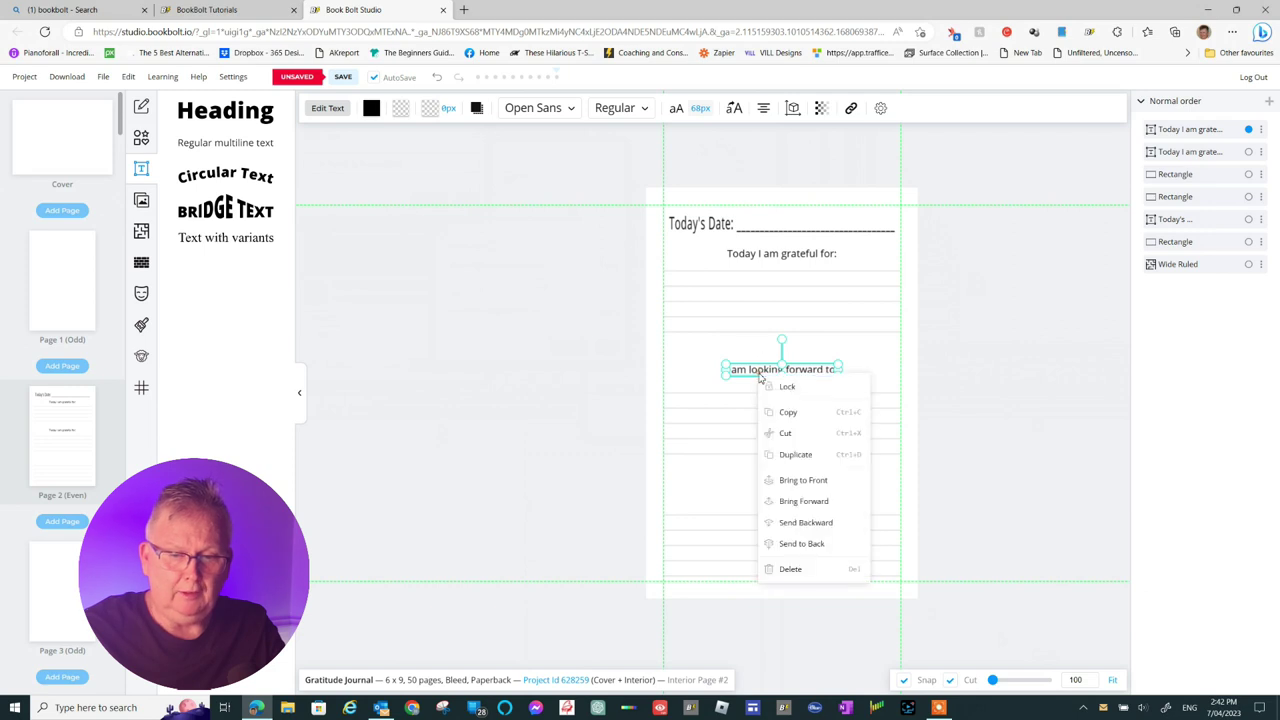
left_click(792, 454)
left_click_drag(766, 369, 767, 494)
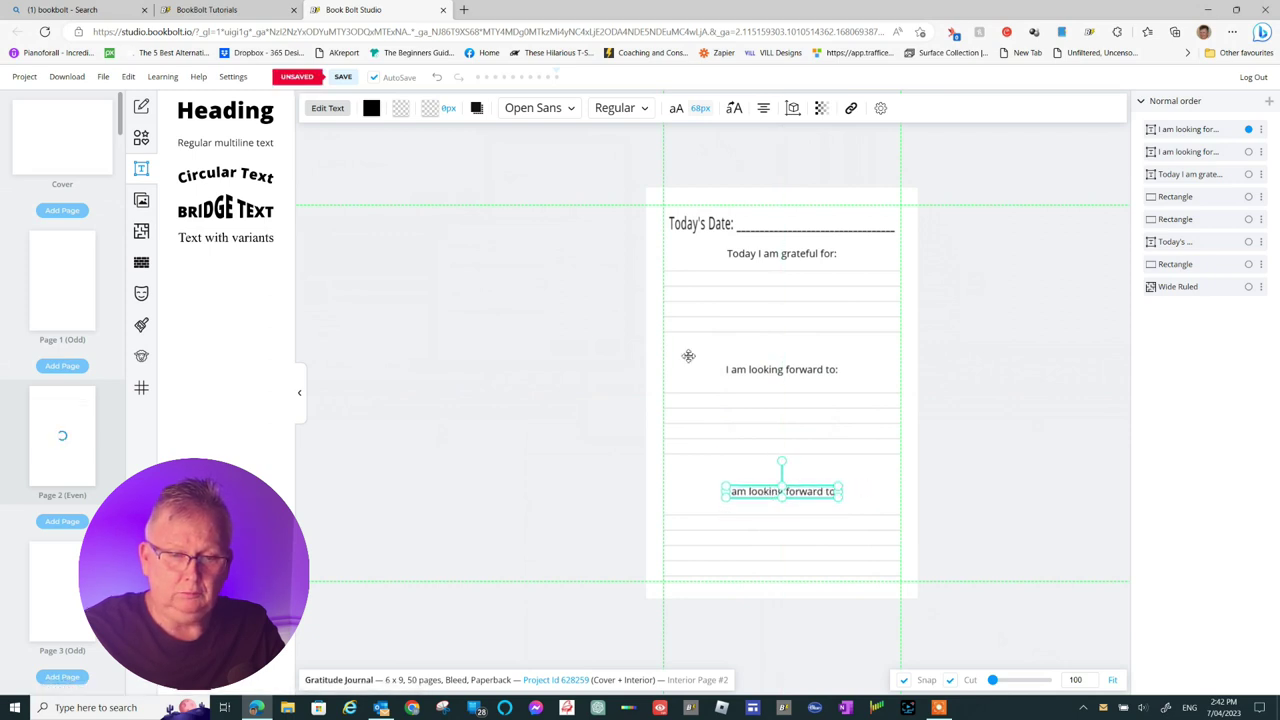
left_click(340, 112)
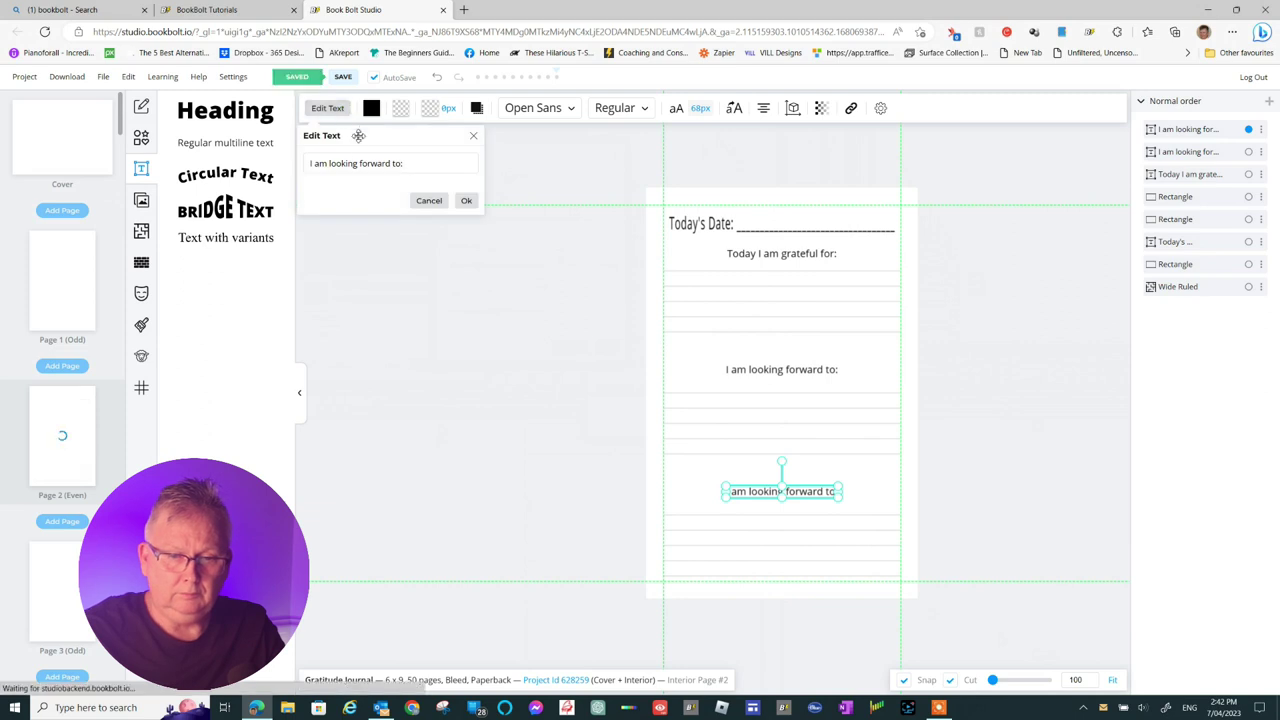
left_click_drag(392, 163, 310, 163)
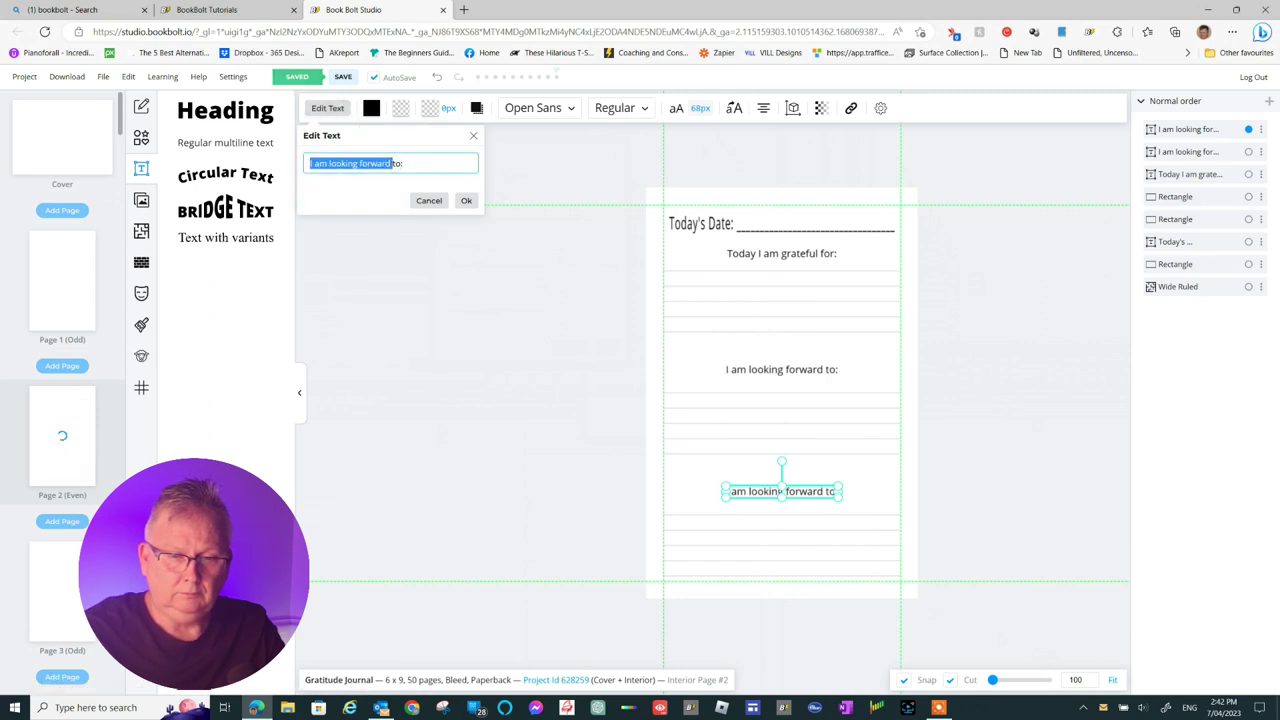
type("Tomorro")
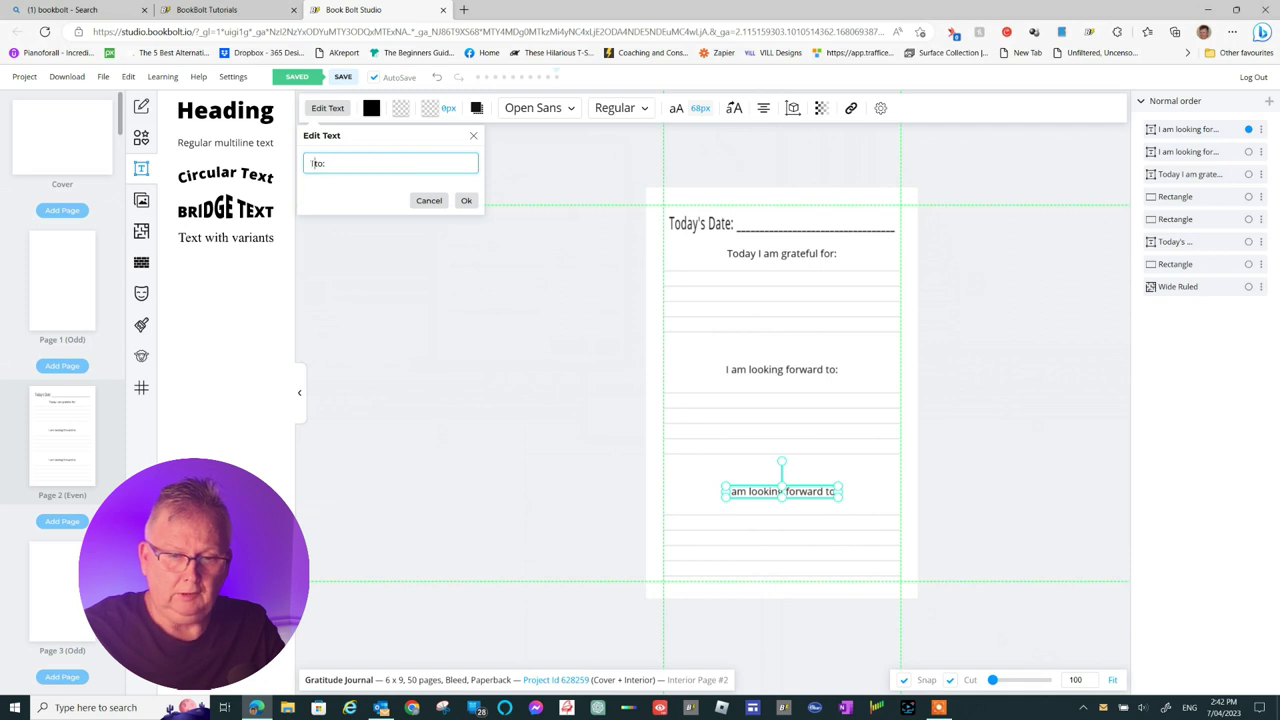
type("w")
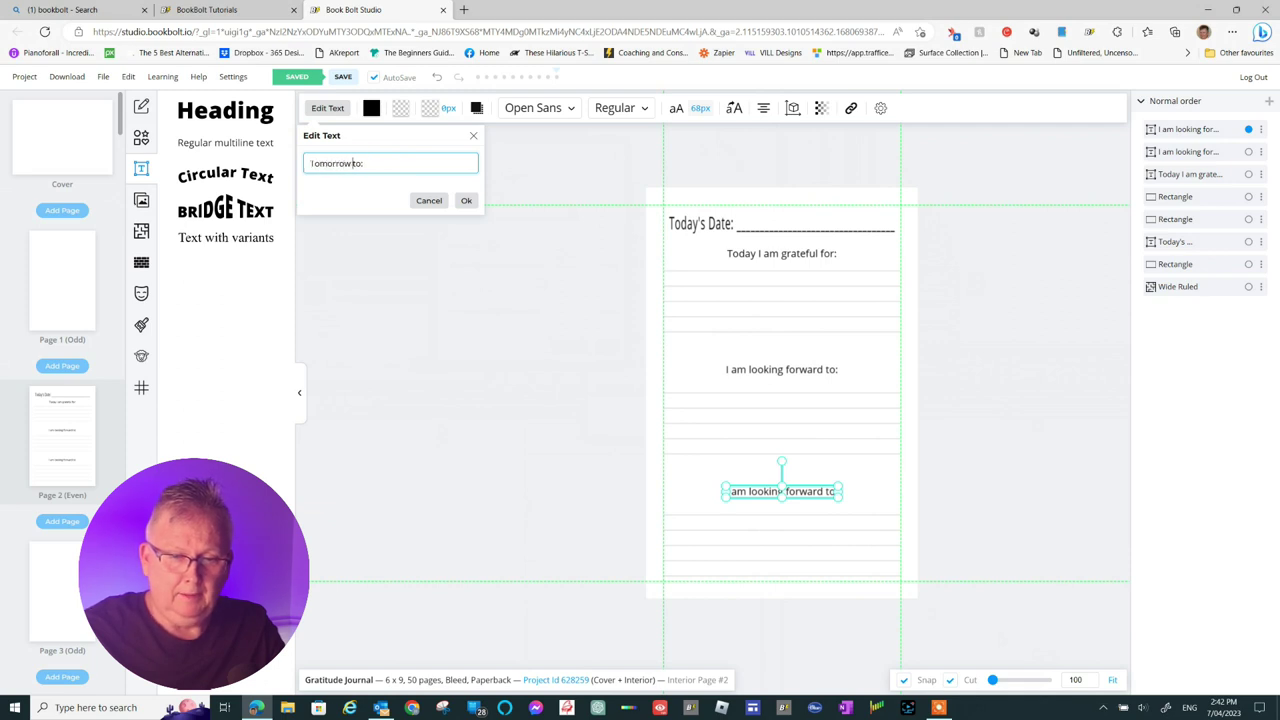
type(" I am going")
left_click(466, 200)
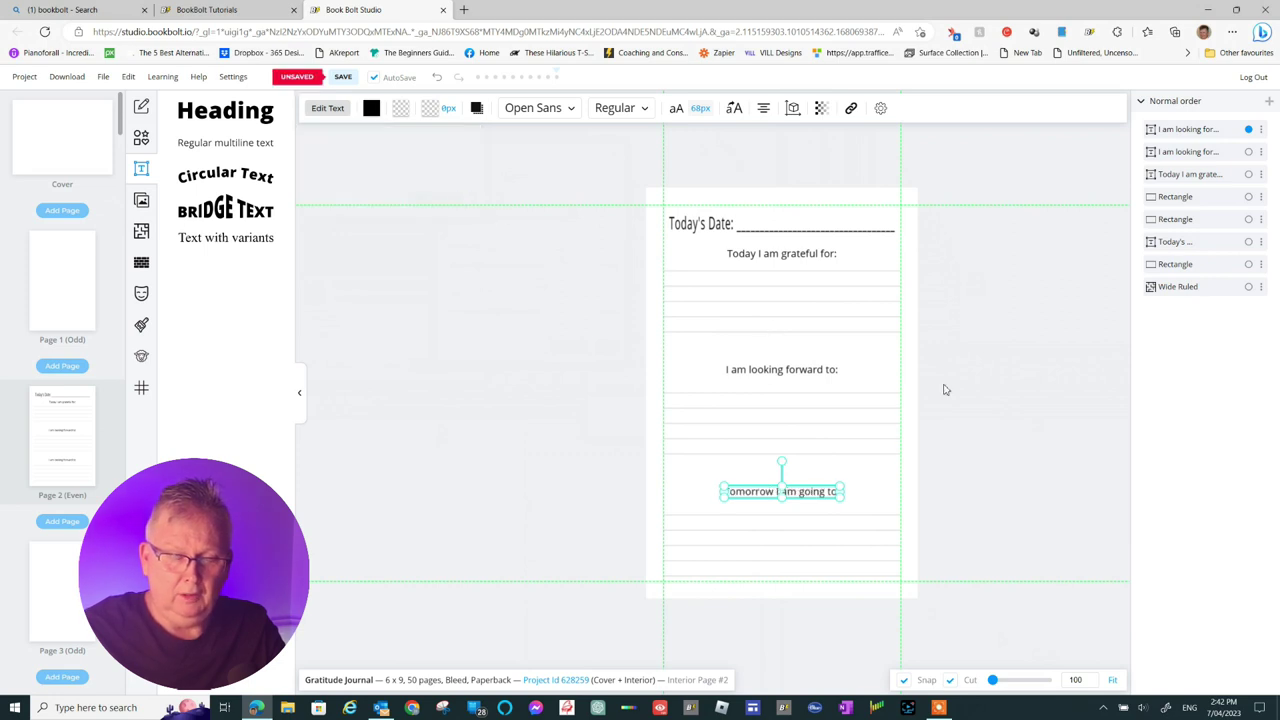
left_click(906, 378)
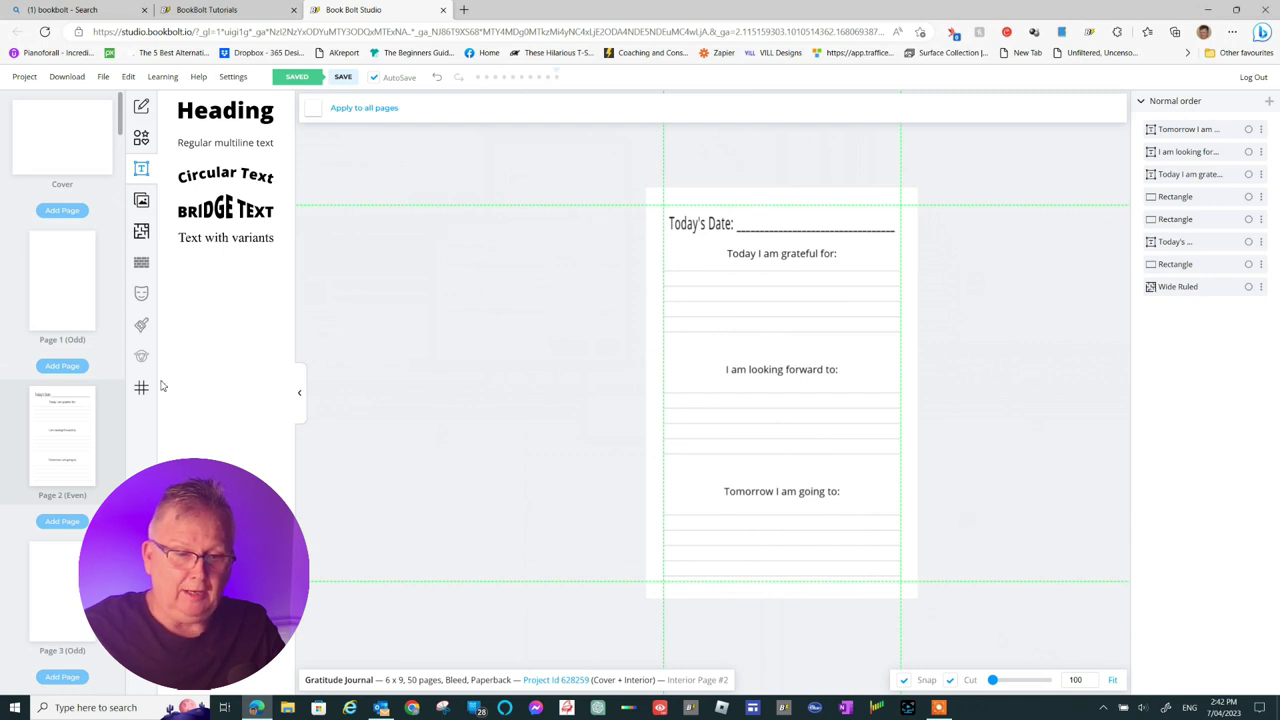
Clone page 2 onto the page range 2 to 50 and agree to overwrite their content
right_click(64, 422)
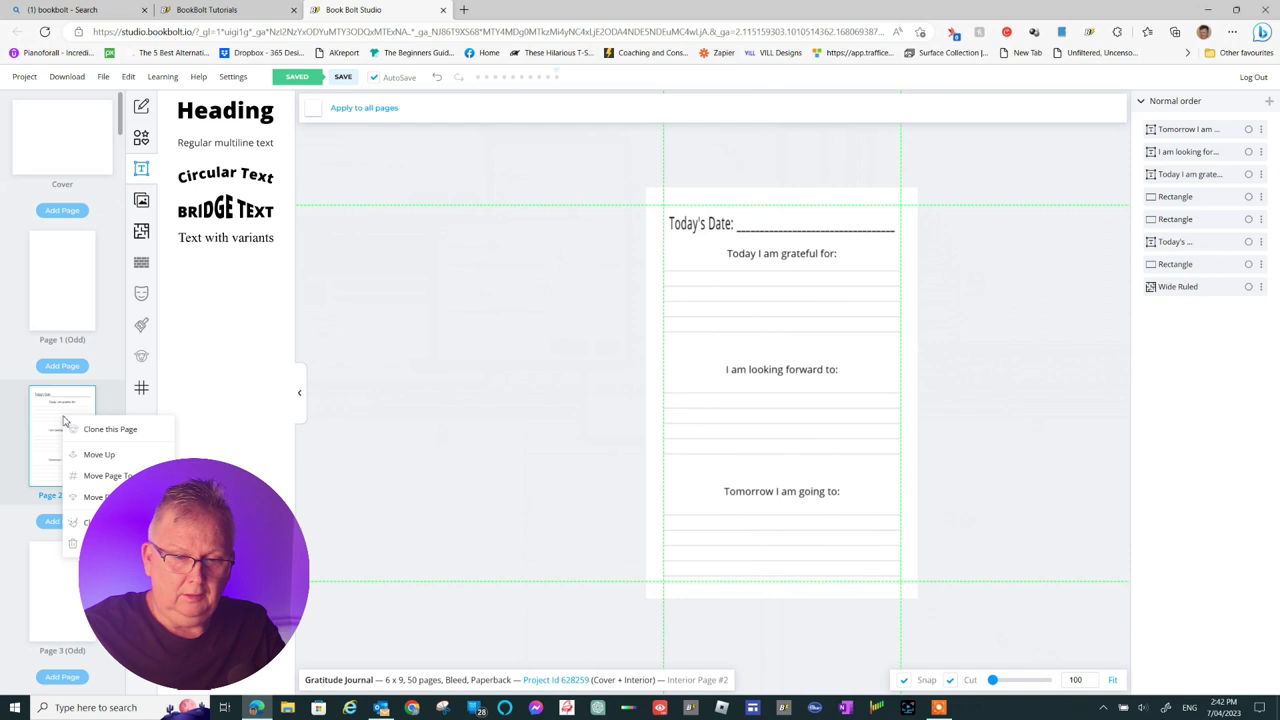
left_click(112, 430)
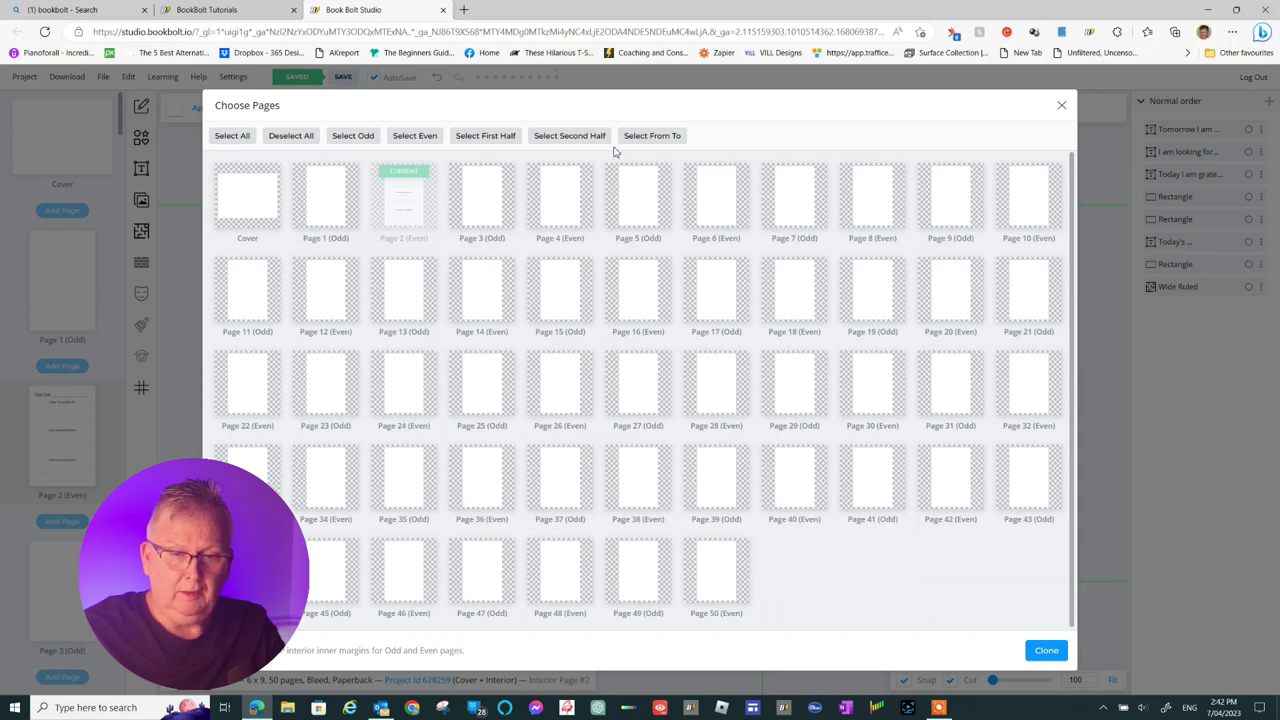
left_click(643, 136)
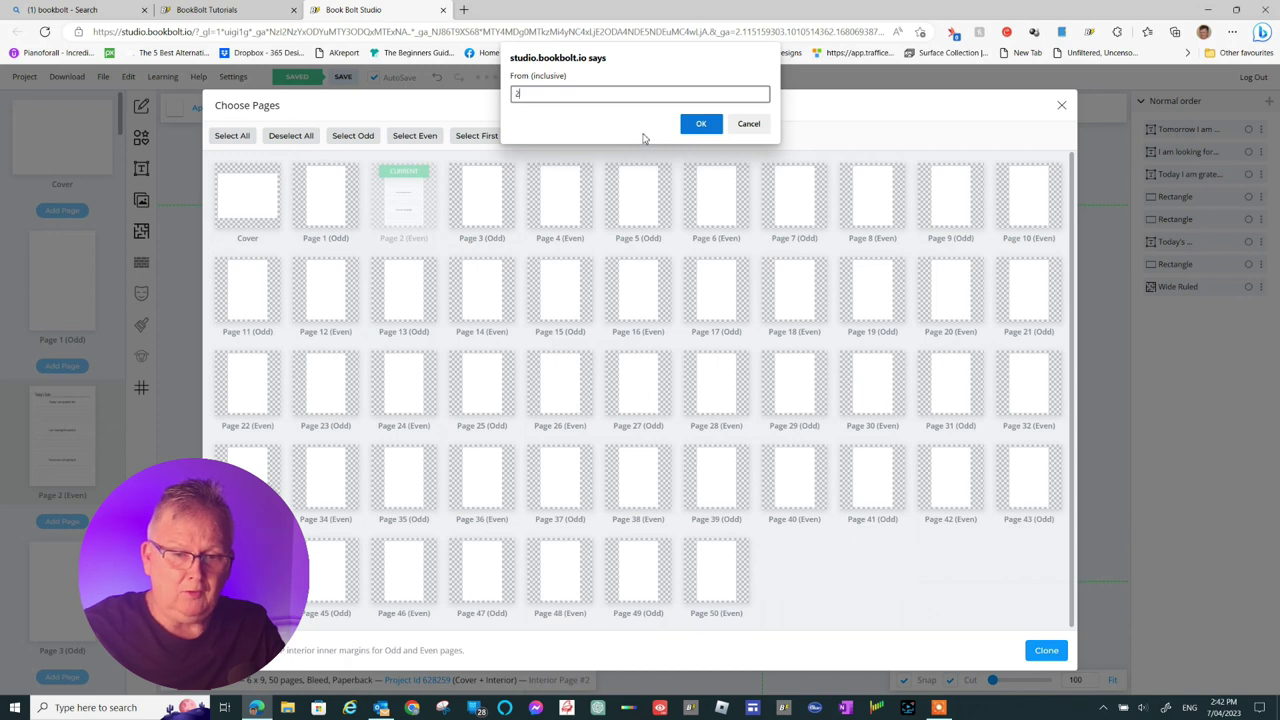
left_click(702, 125)
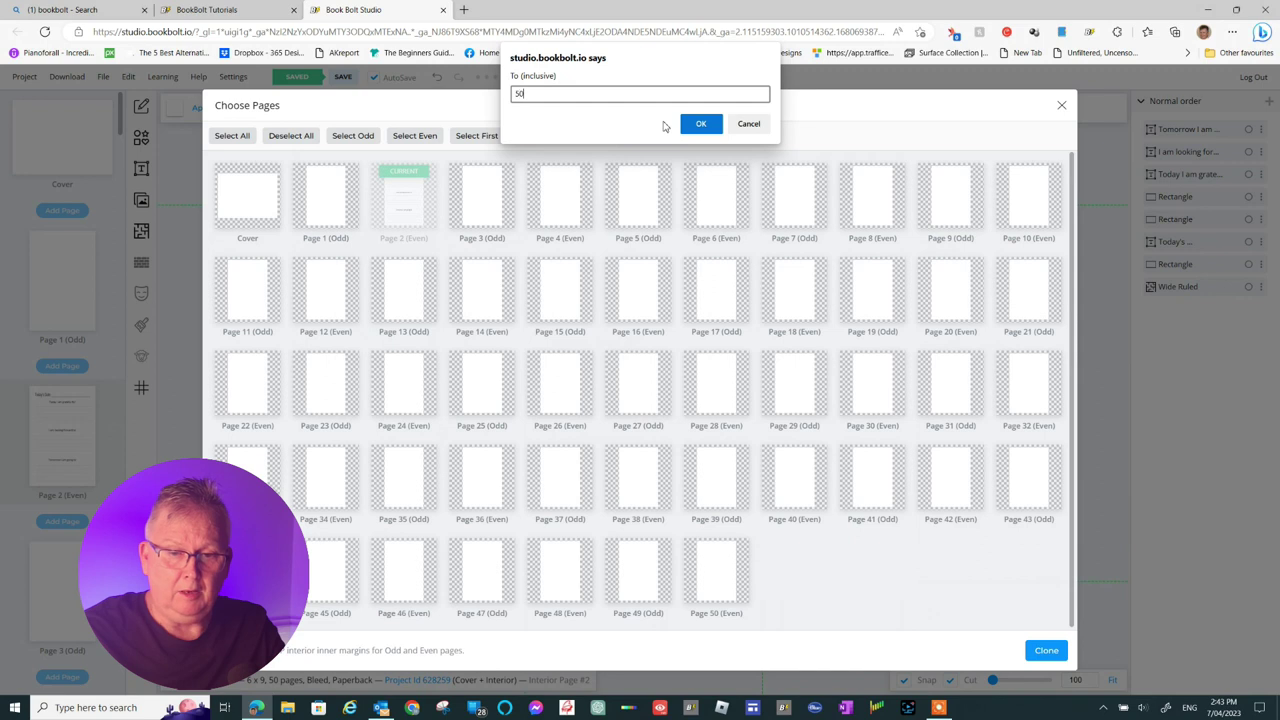
left_click(700, 125)
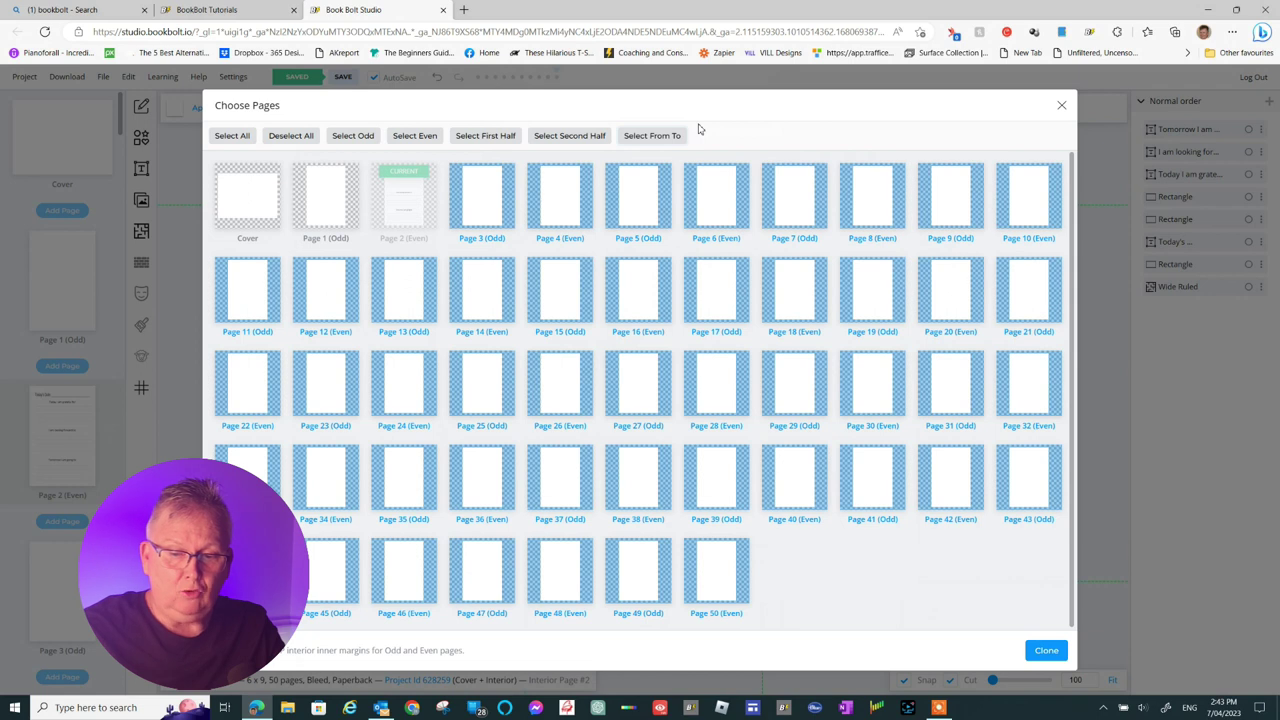
left_click(1047, 652)
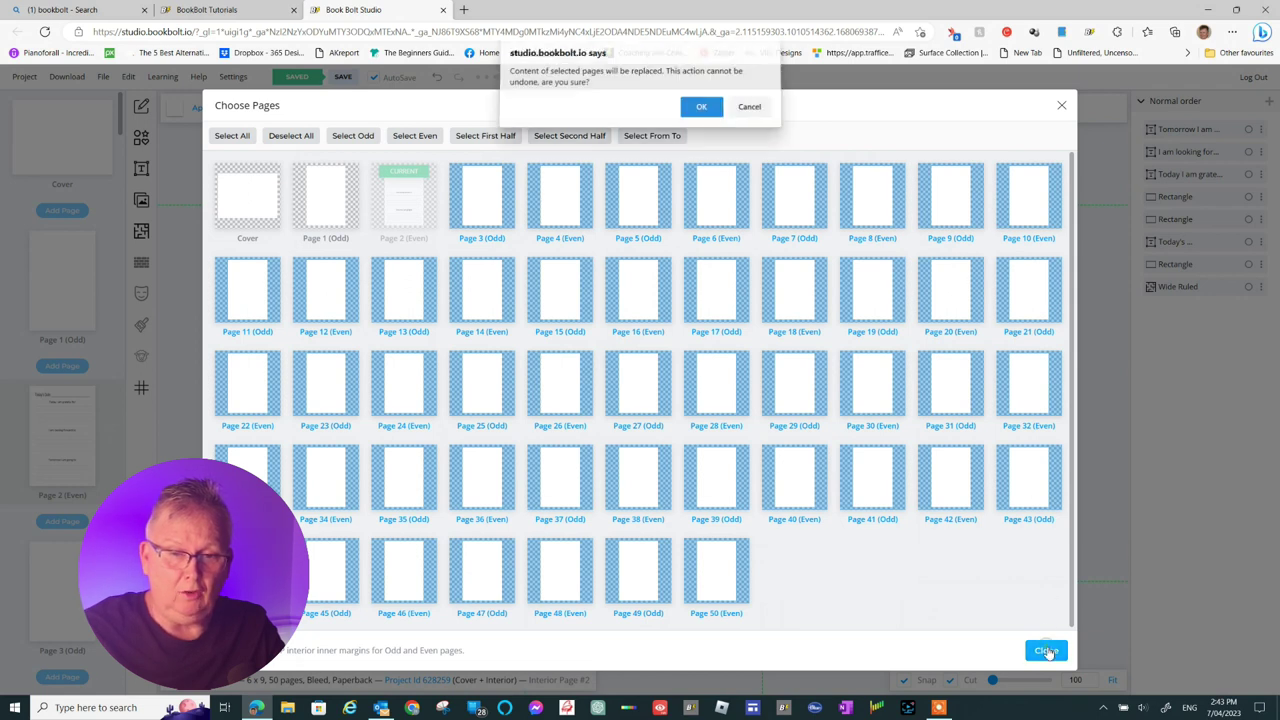
left_click(701, 112)
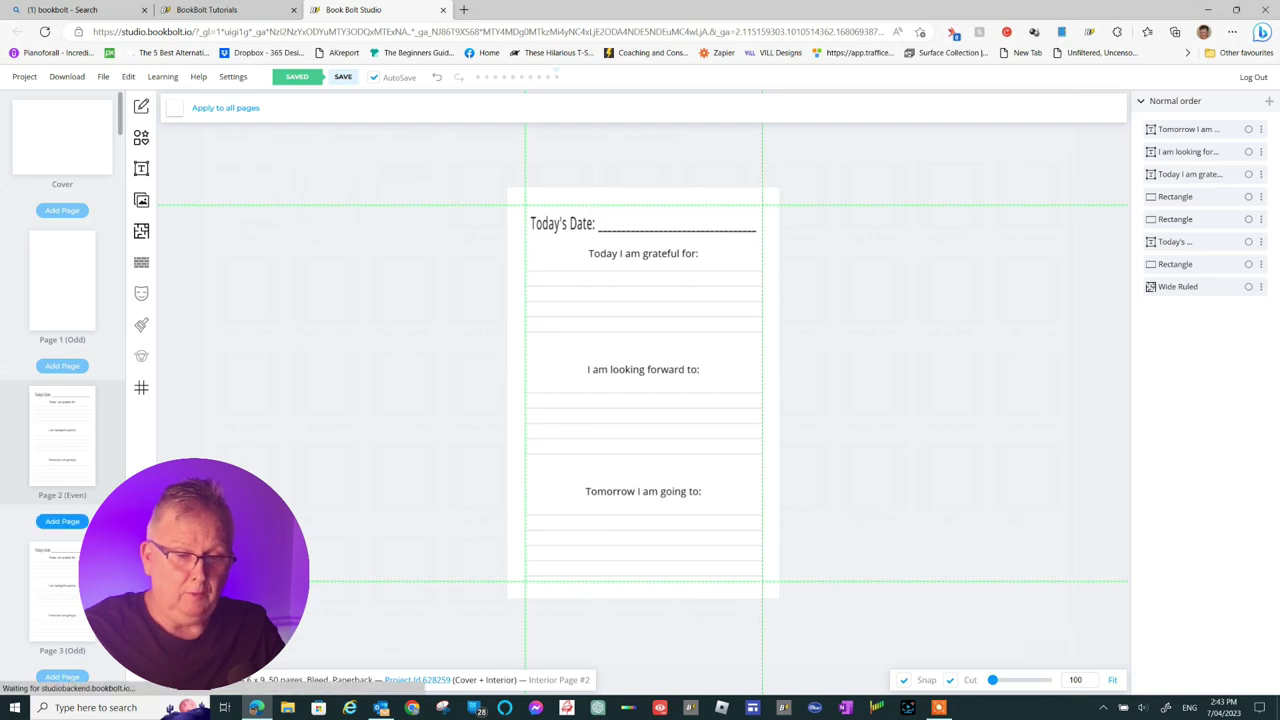
Scroll through the page thumbnails to check the cloned layout on later pages
scroll(62, 400, "down", 9)
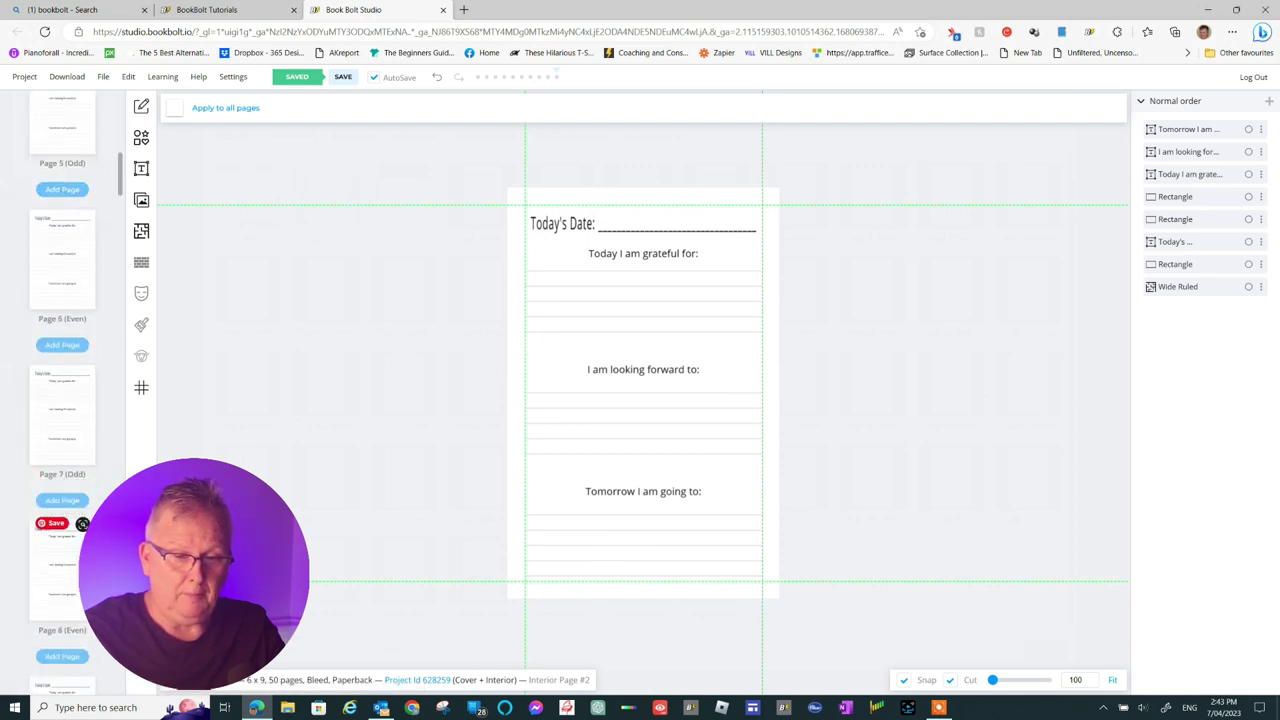
scroll(62, 400, "down", 8)
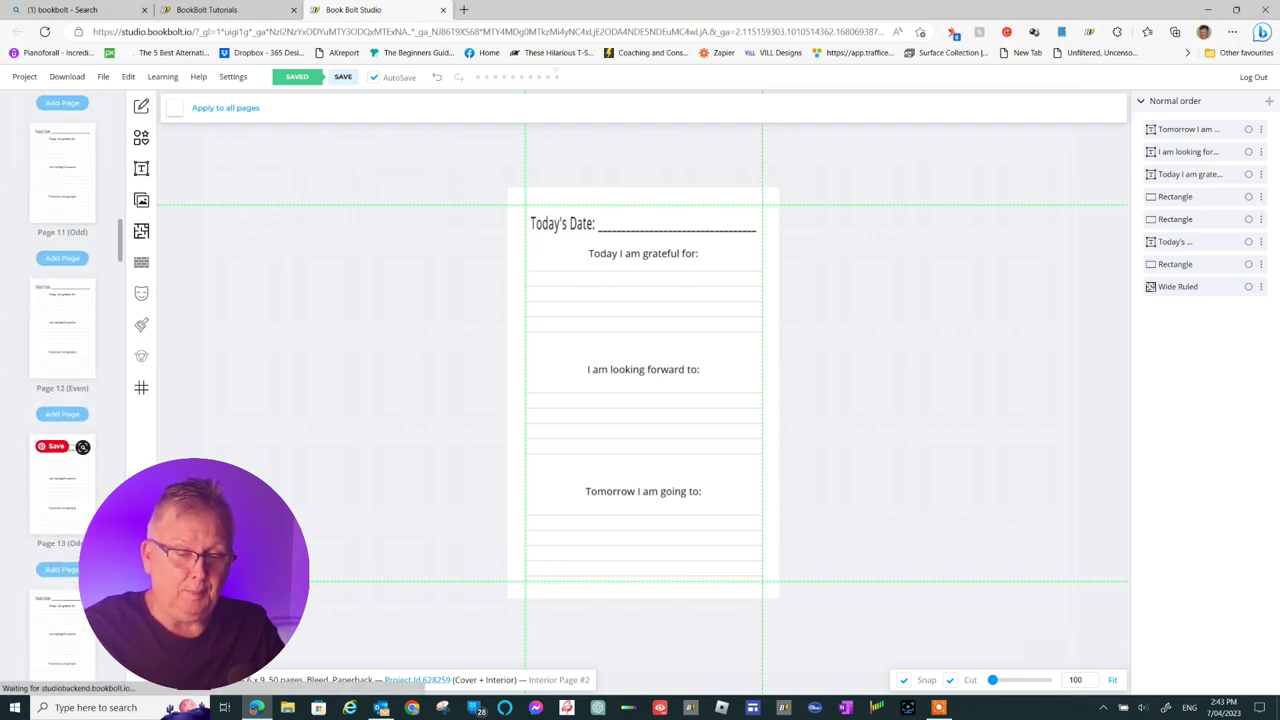
scroll(62, 400, "down", 4)
scroll(62, 400, "down", 1)
scroll(62, 500, "down", 5)
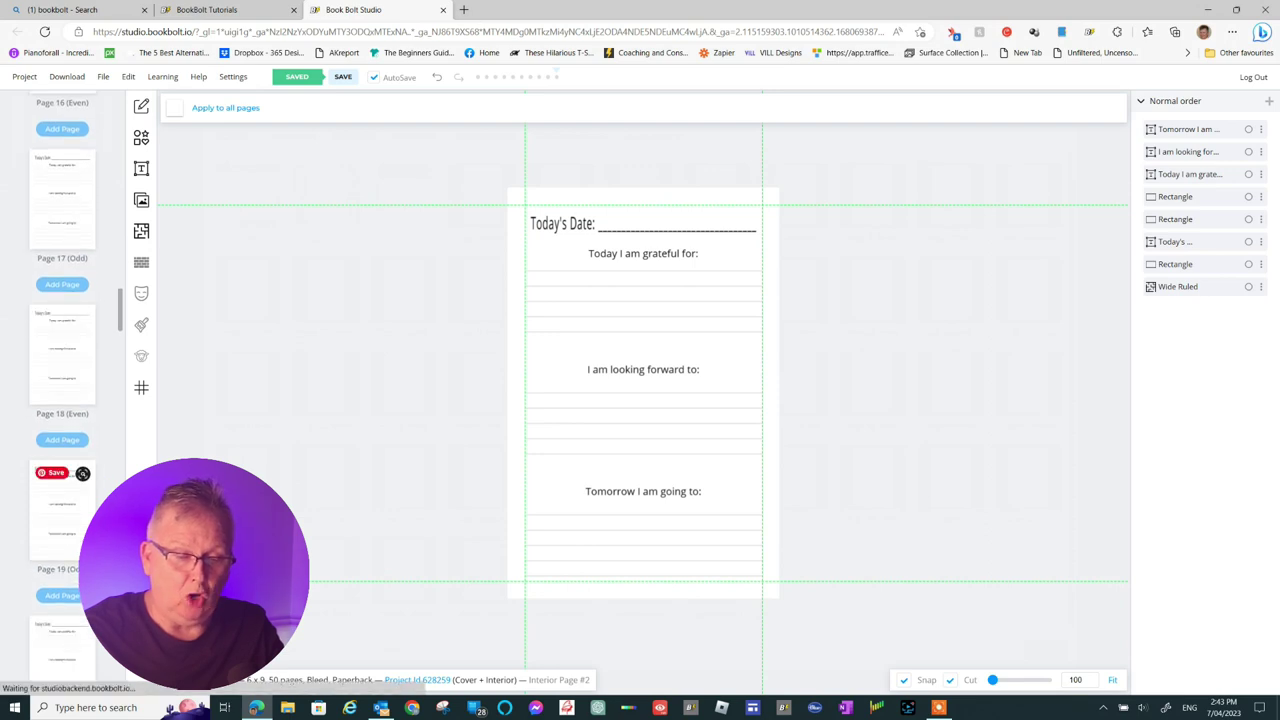
scroll(62, 500, "down", 6)
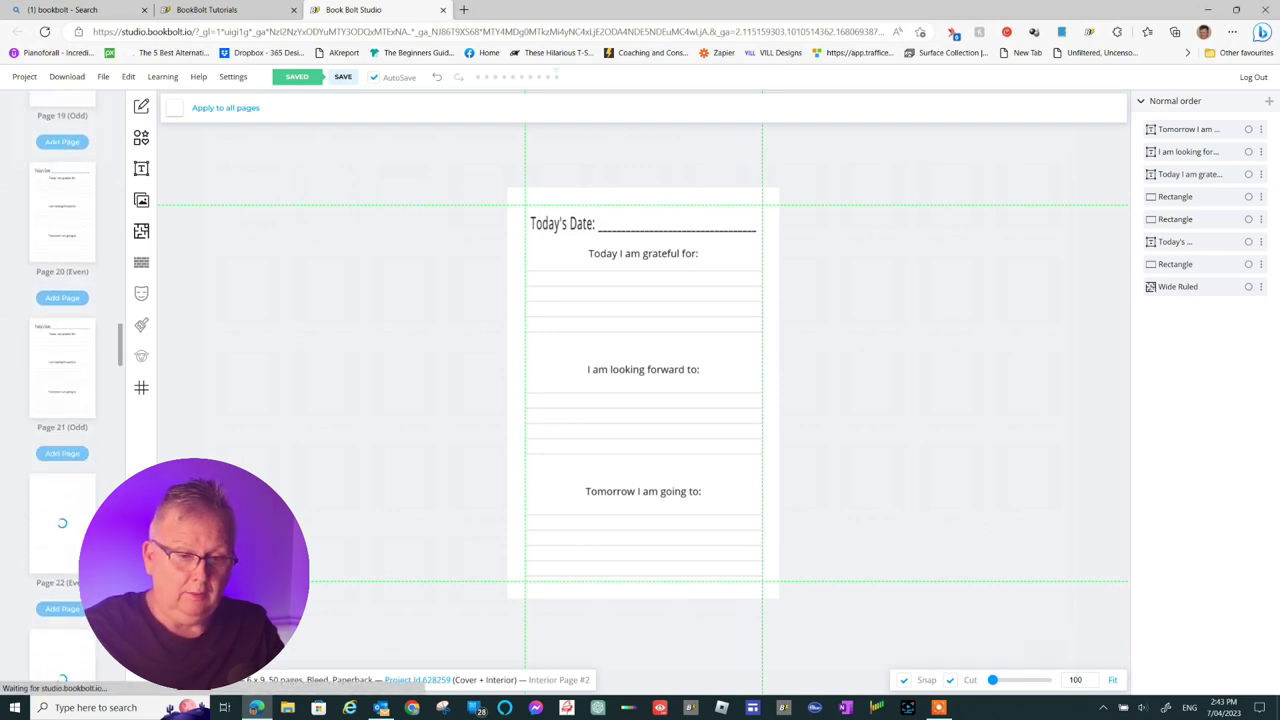
scroll(62, 500, "up", 18)
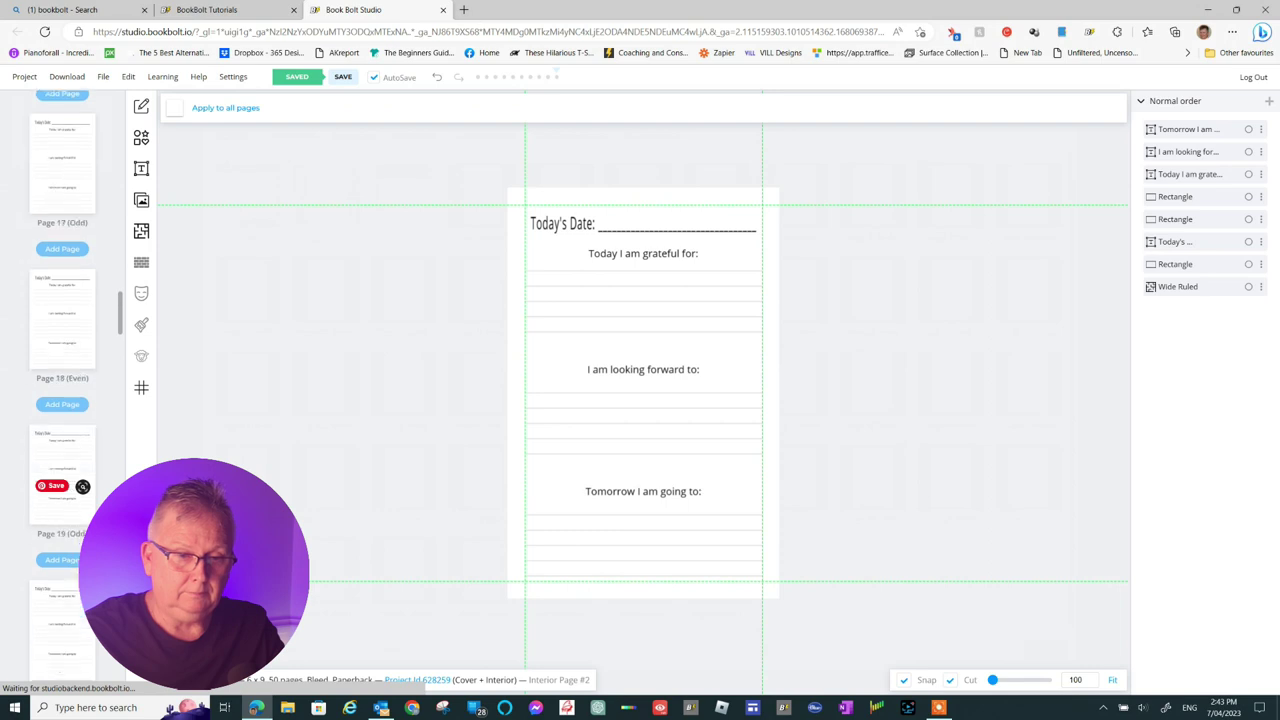
scroll(62, 520, "up", 20)
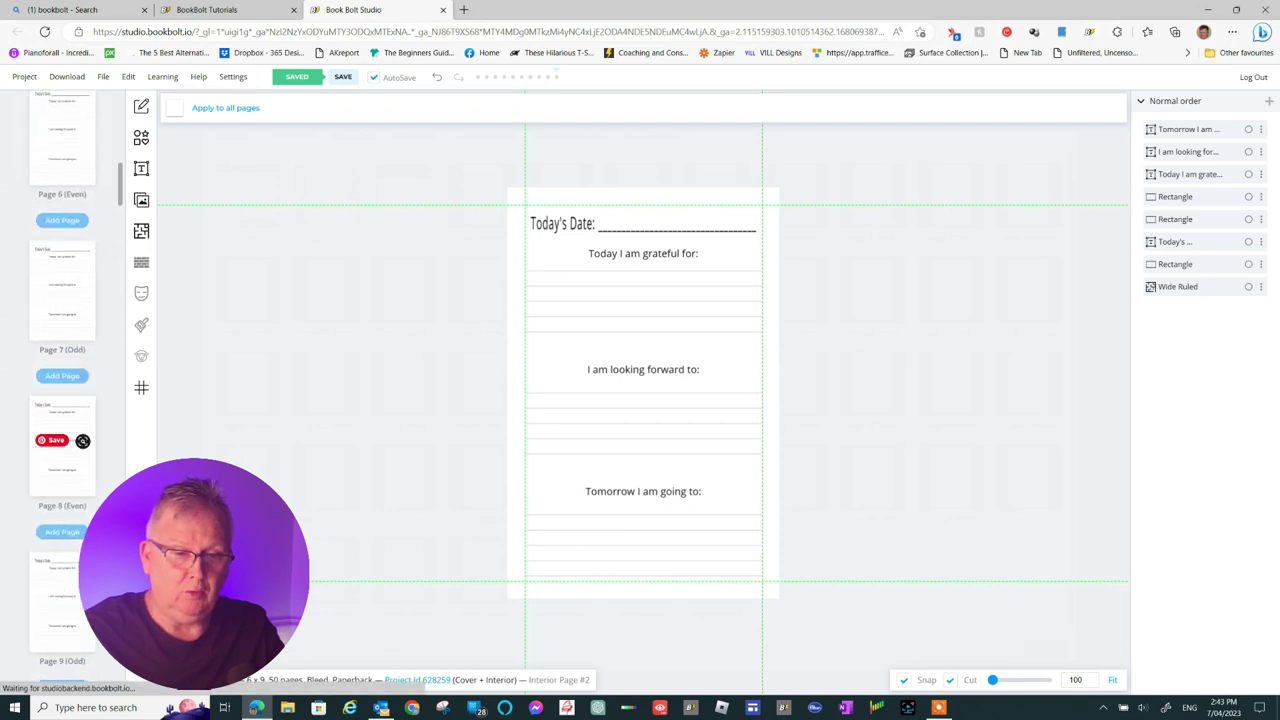
scroll(62, 520, "up", 3)
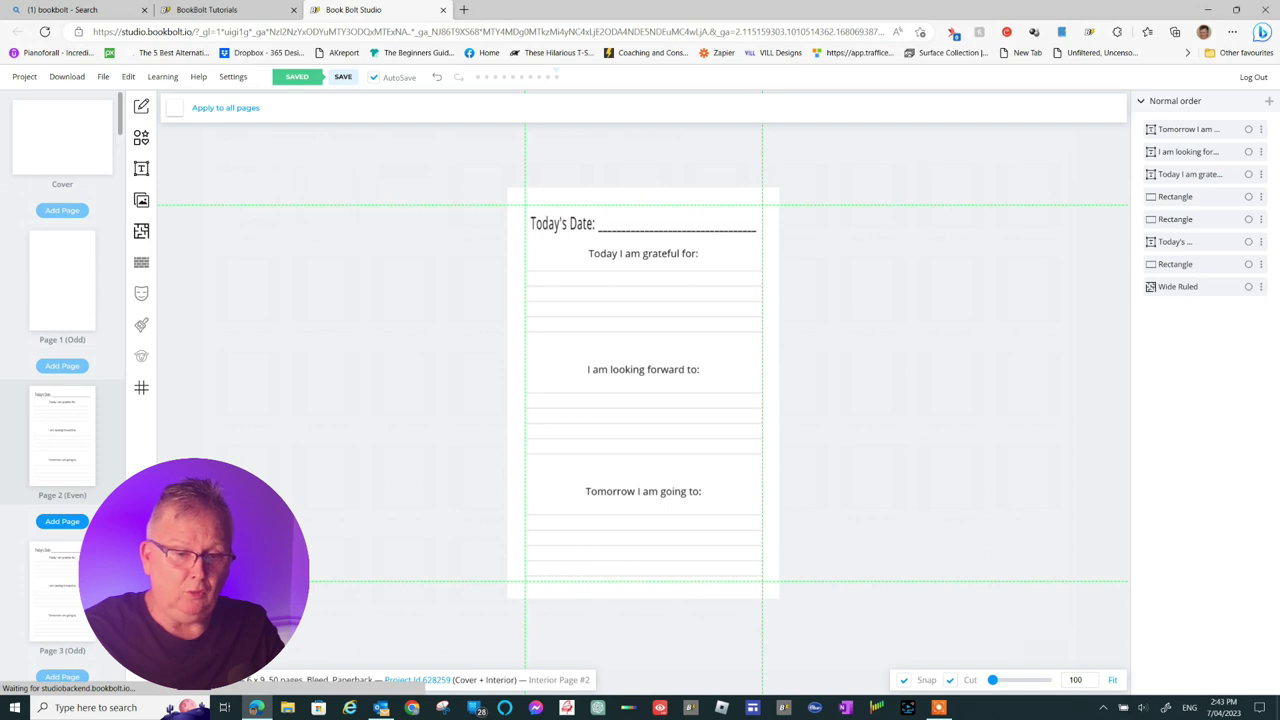
On page 1, add a heading text box set to Bold with a smaller font size
left_click(58, 295)
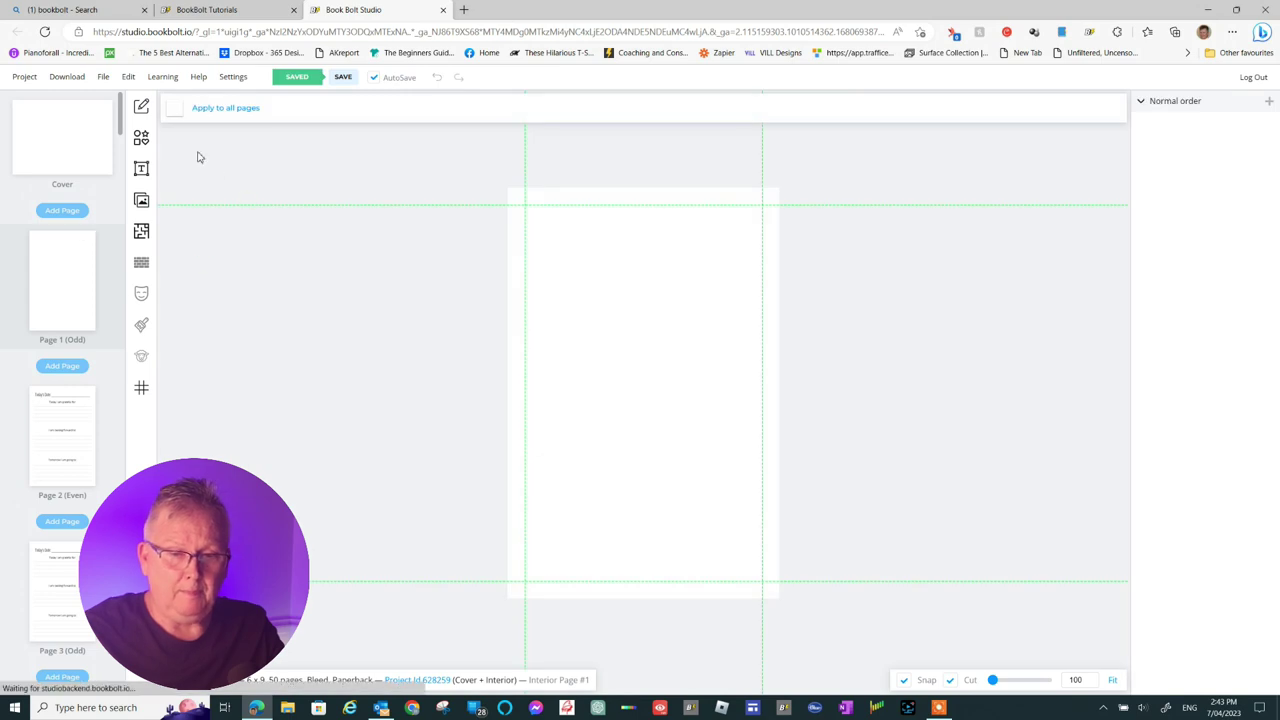
left_click(141, 168)
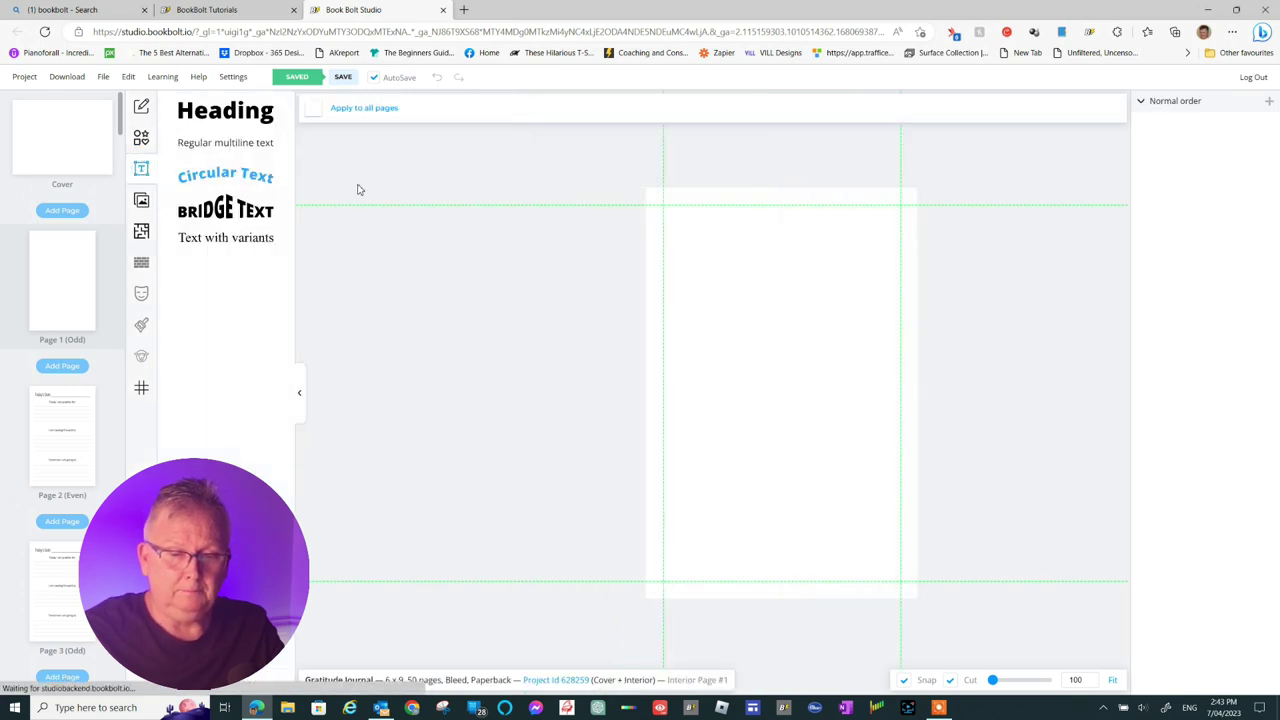
left_click(240, 114)
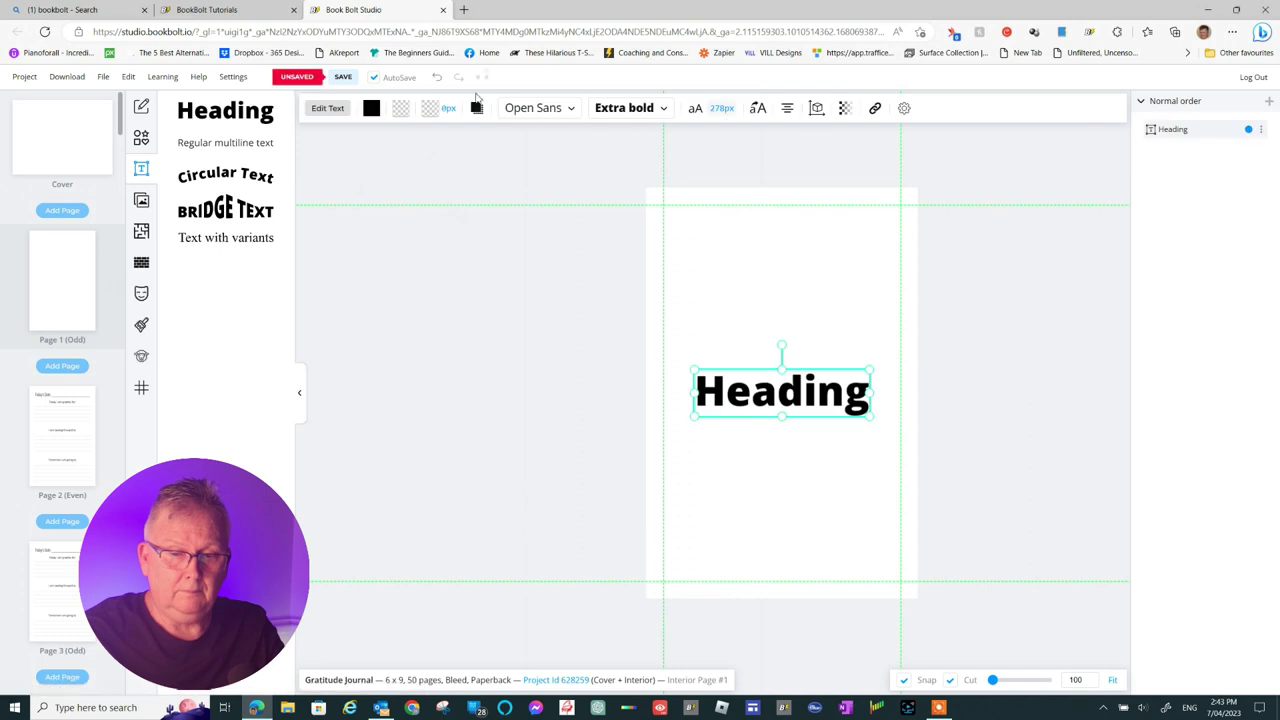
left_click(663, 112)
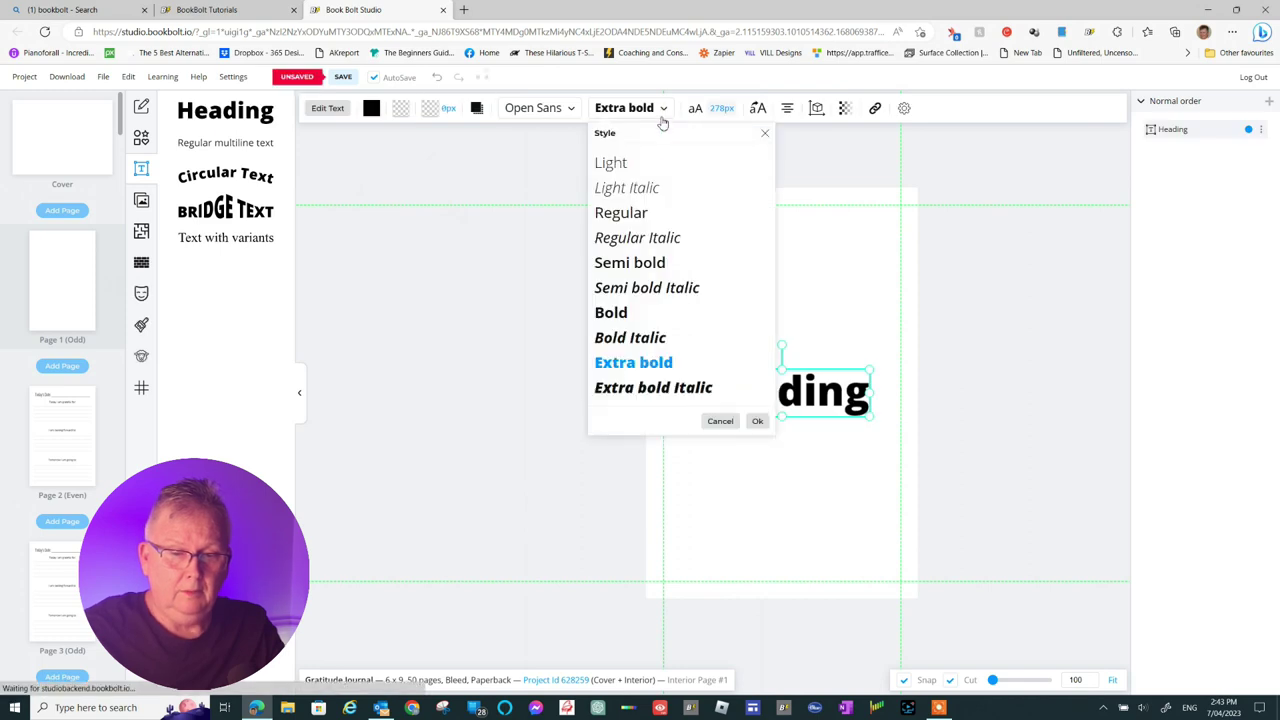
left_click(628, 314)
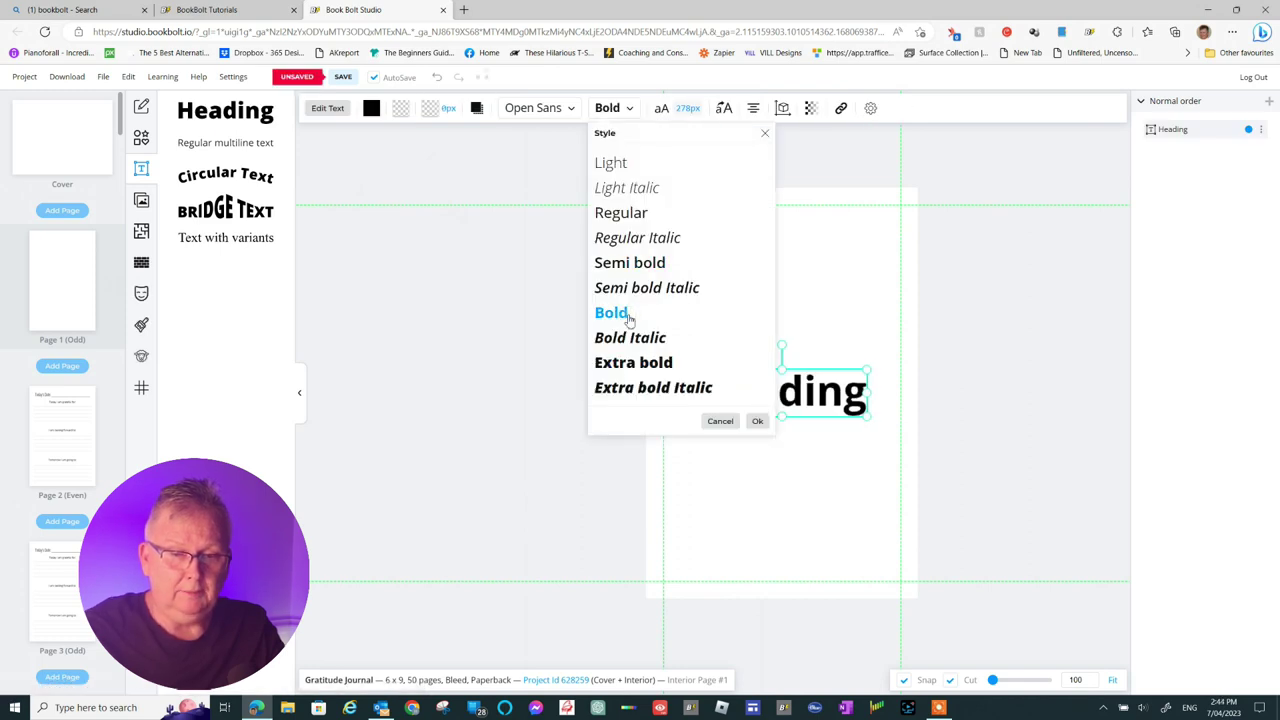
left_click(688, 110)
left_click_drag(484, 219, 468, 231)
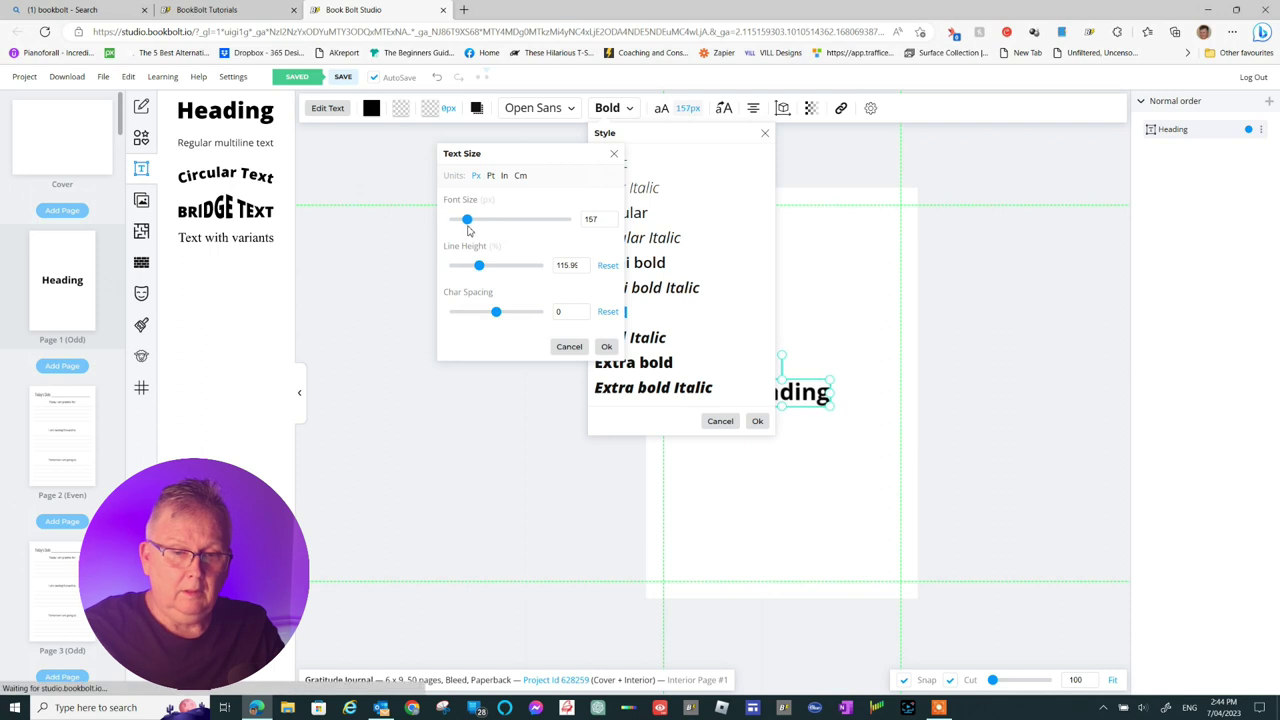
left_click(606, 346)
left_click(757, 420)
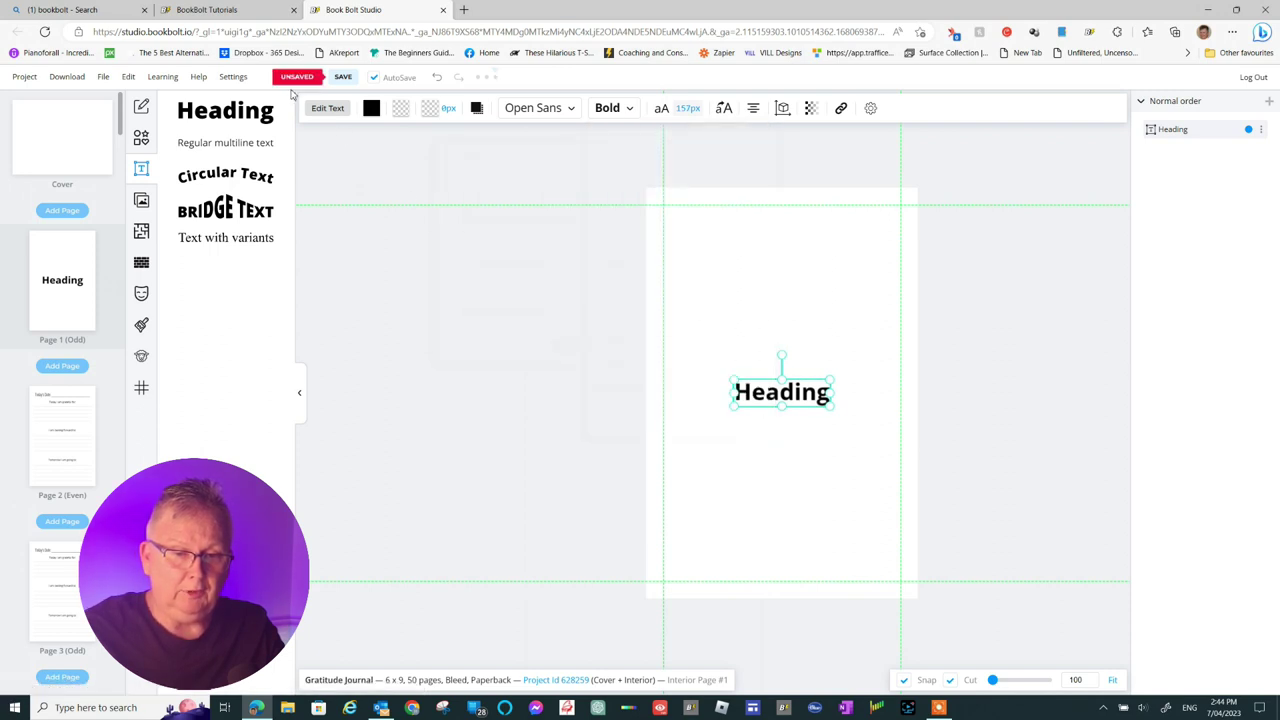
Retitle the heading 'Gratitude Journal' and move it near the top of the page
left_click(321, 111)
double_click(343, 163)
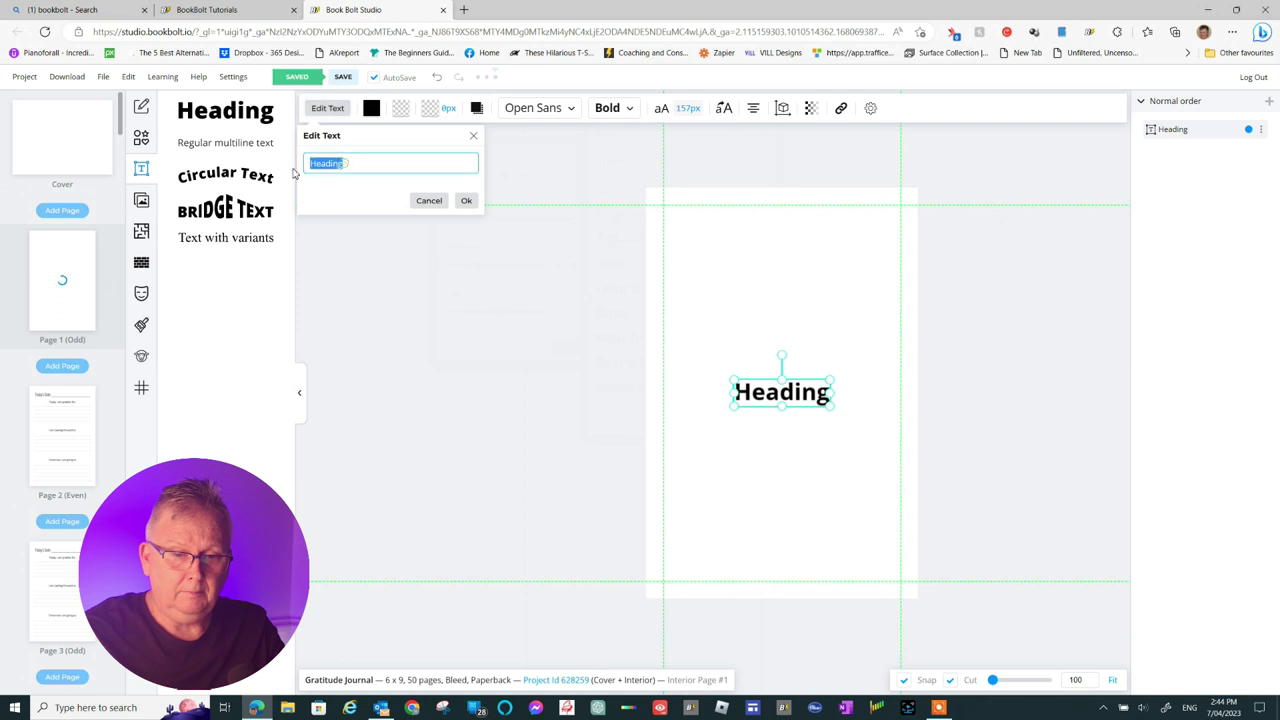
type("G")
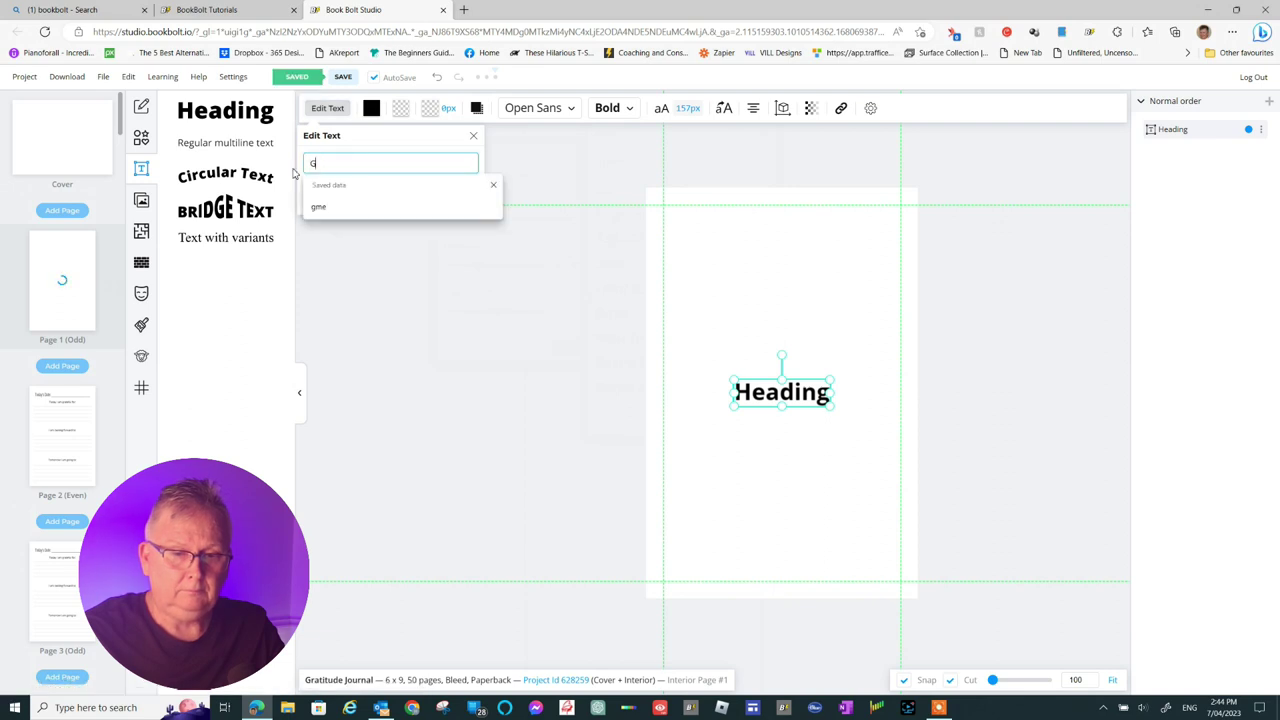
type("ratit")
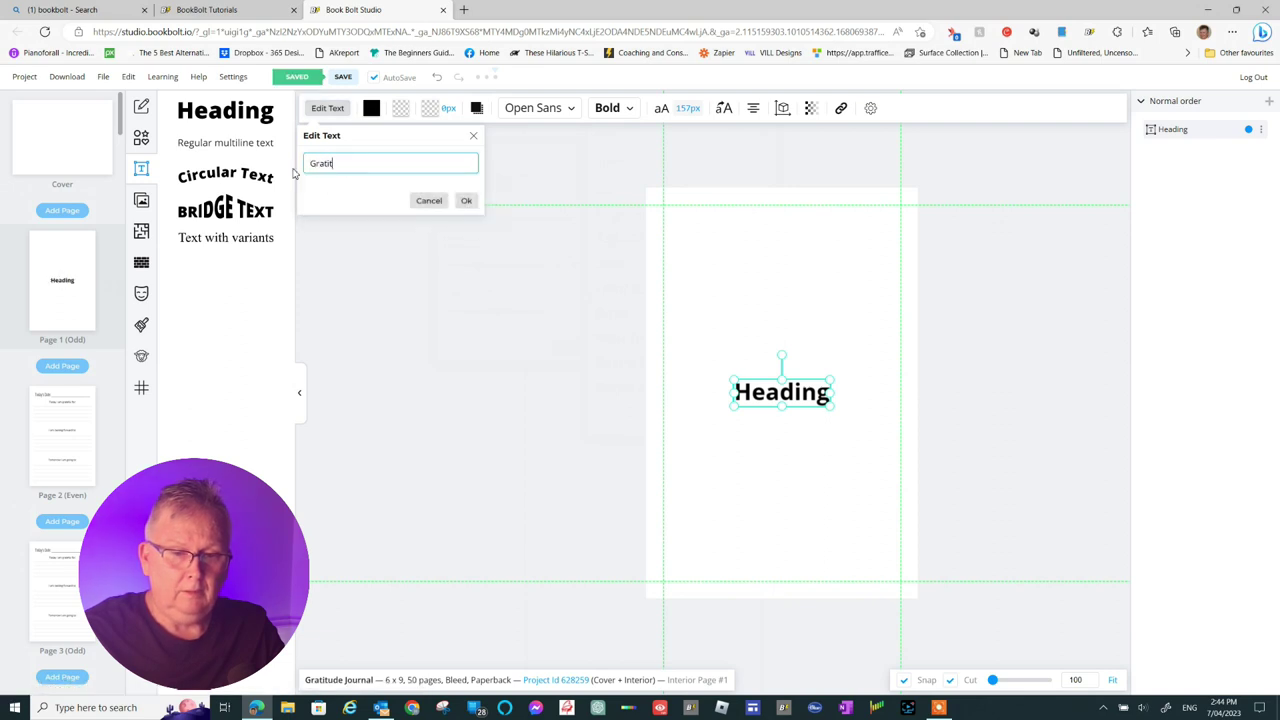
type("ude Journal")
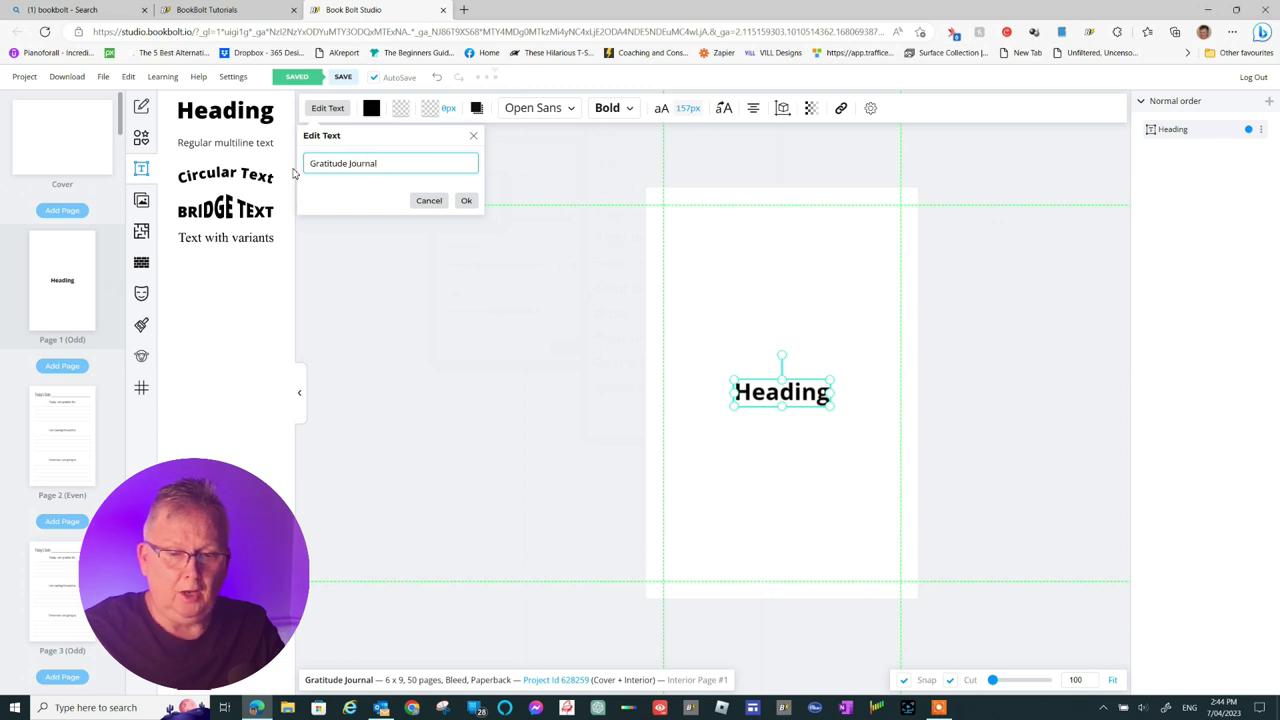
left_click(466, 201)
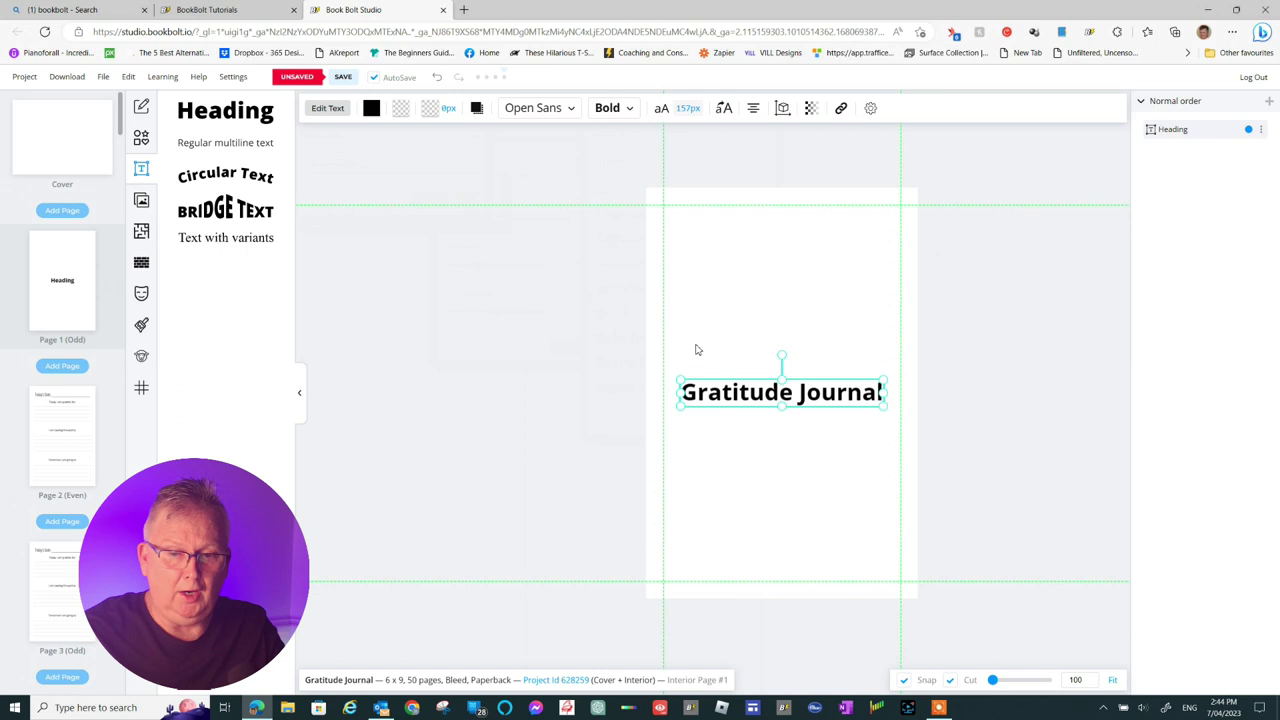
left_click_drag(757, 390, 760, 241)
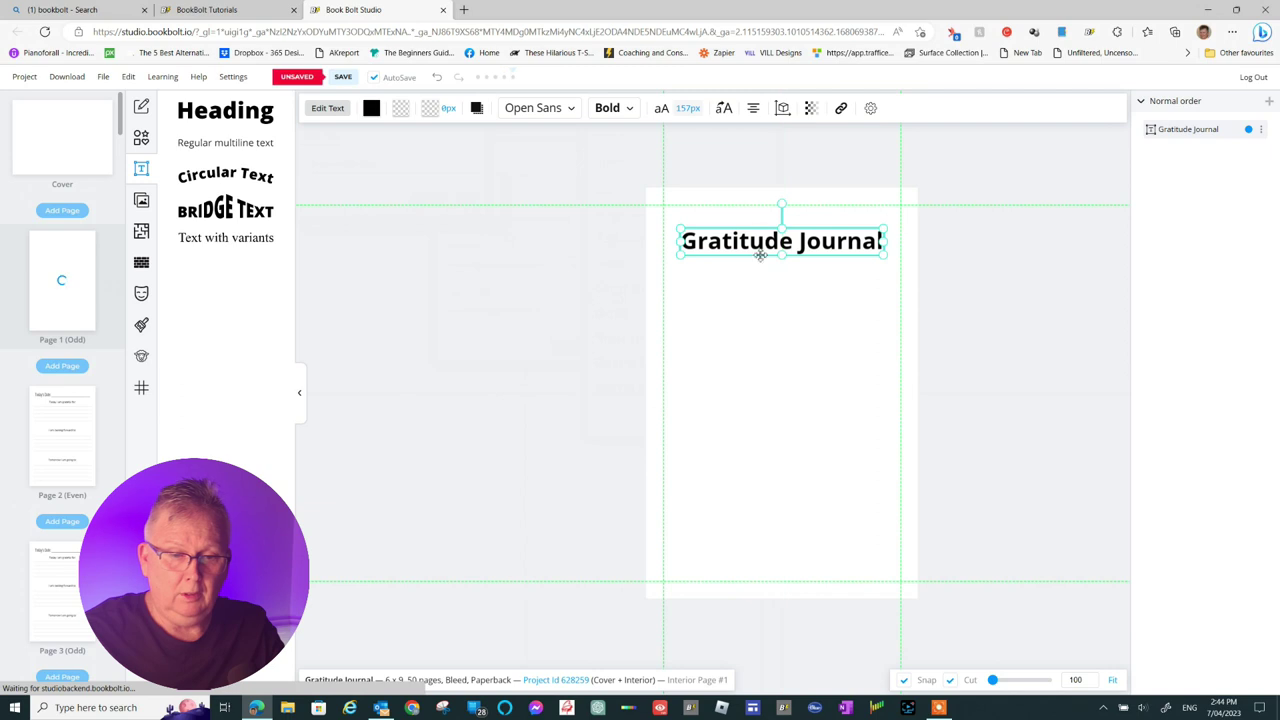
left_click(760, 323)
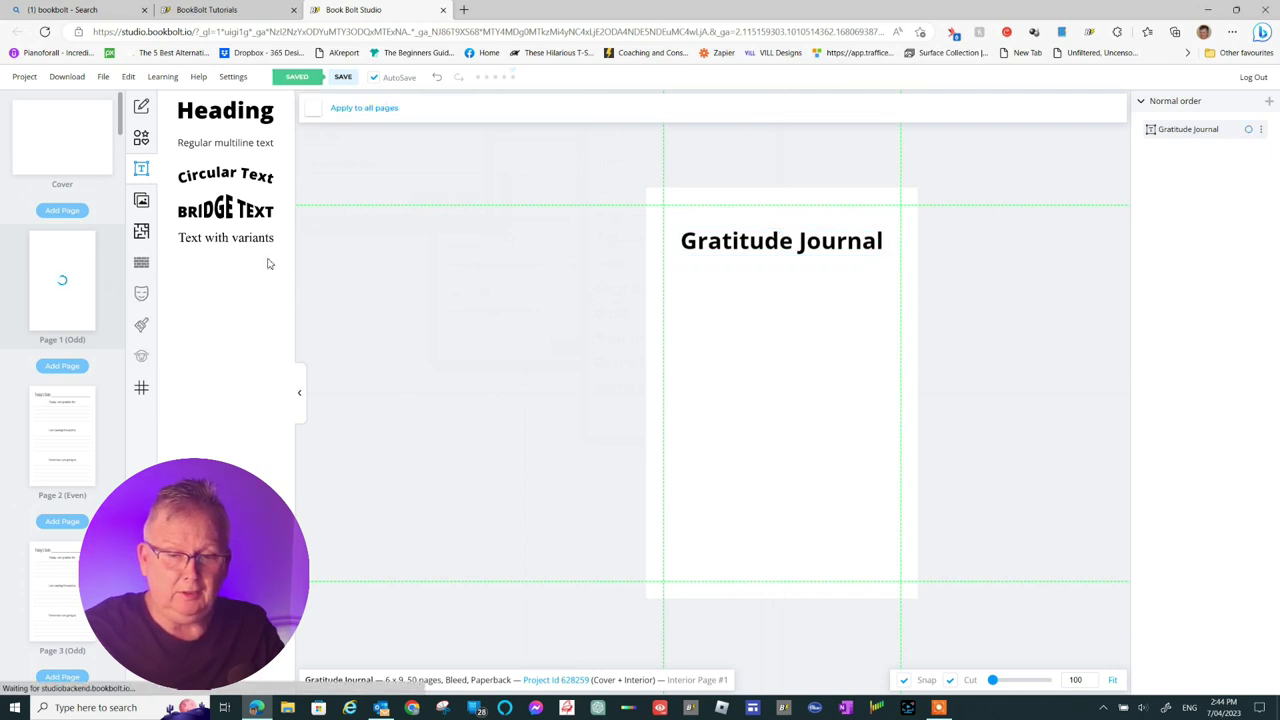
Add a multiline text box, widen it and place it under the title
left_click(245, 143)
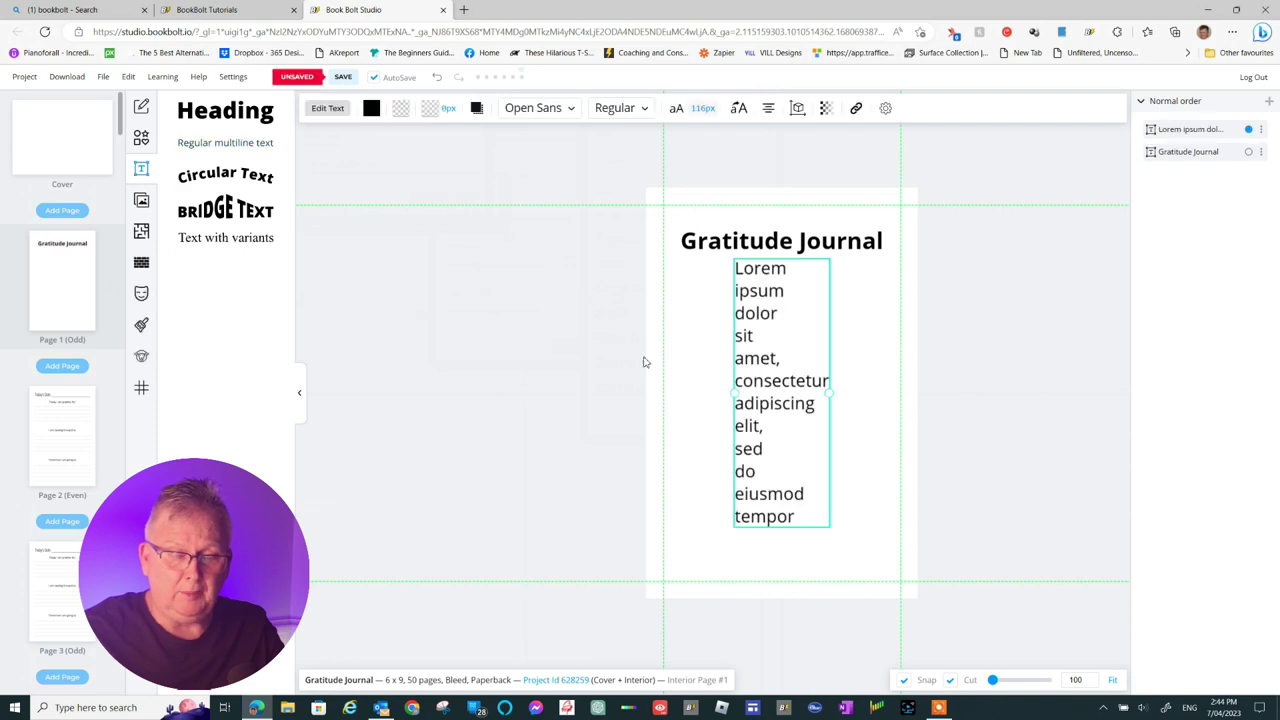
left_click_drag(734, 394, 679, 395)
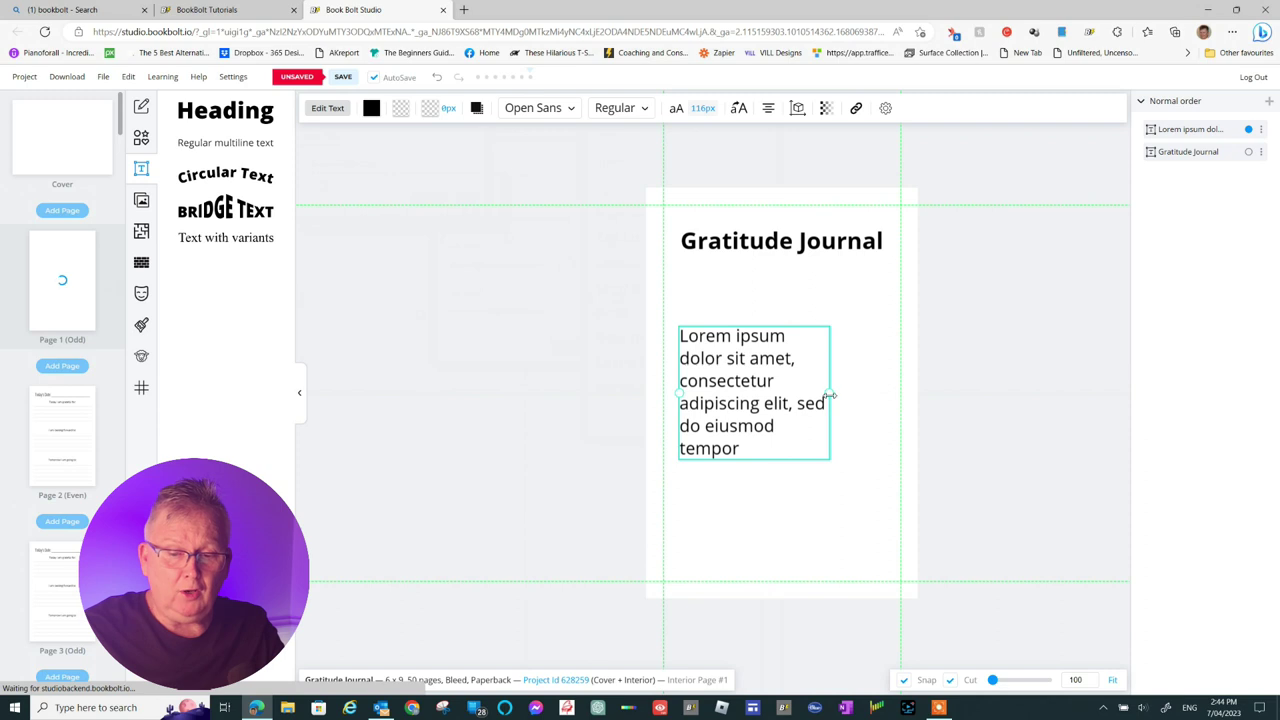
left_click_drag(830, 395, 889, 398)
left_click_drag(805, 397, 806, 335)
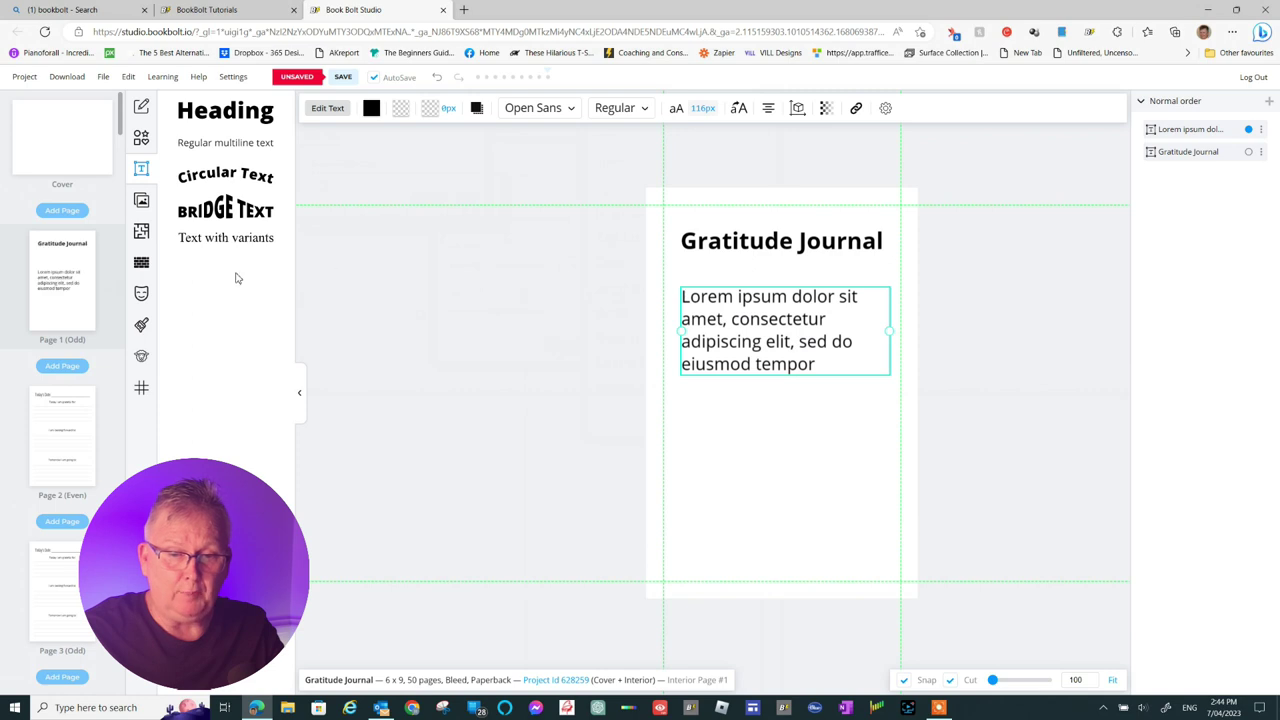
Replace the placeholder with the sentence beginning 'Let's take the time to record each day…'
left_click(329, 110)
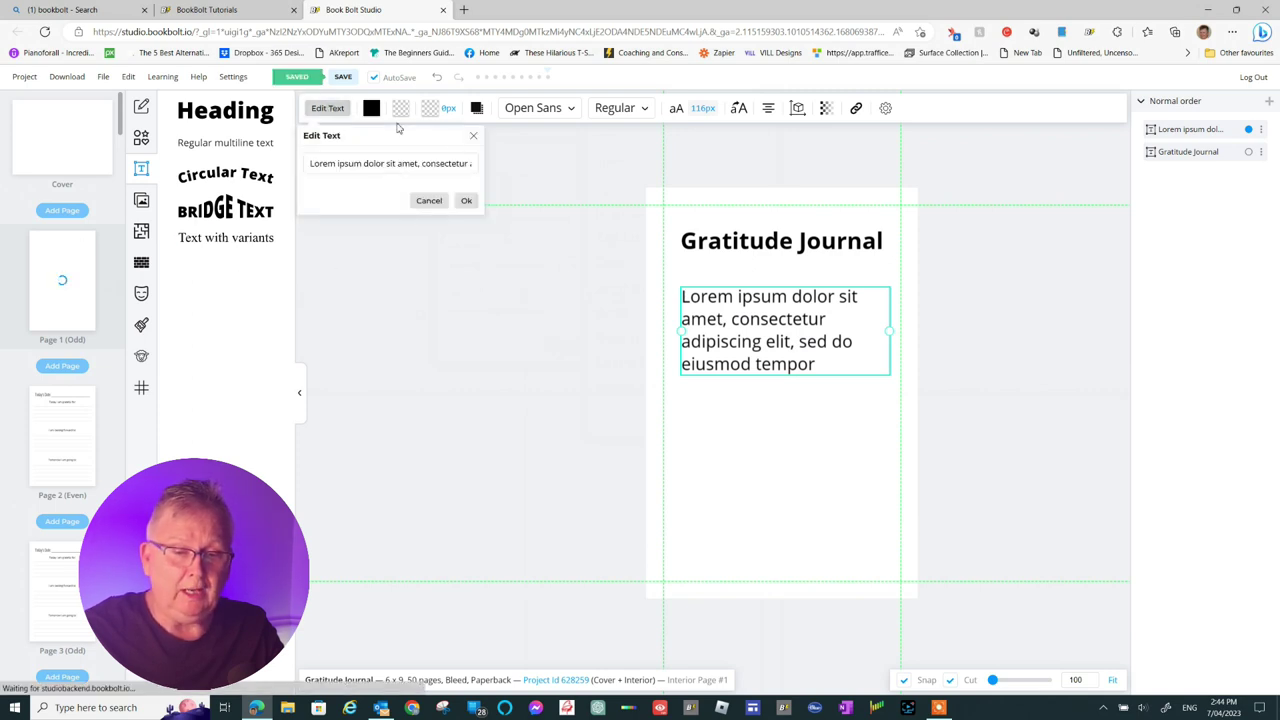
left_click(338, 163)
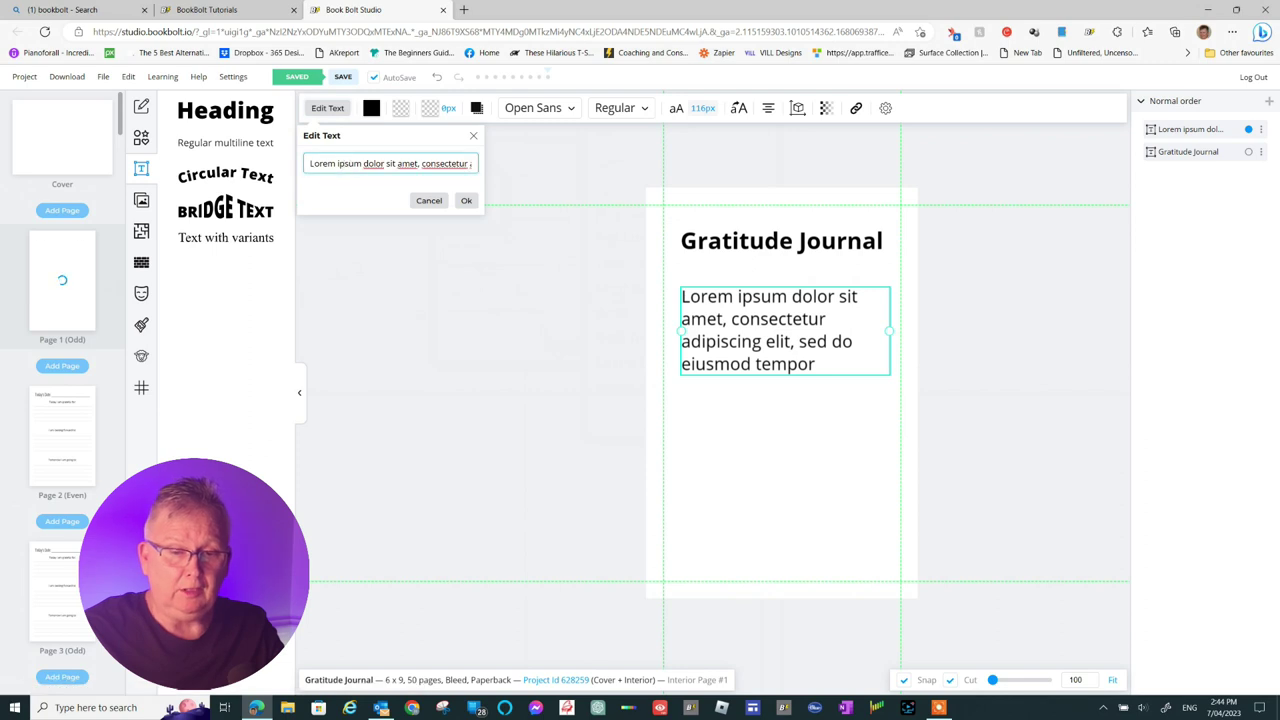
left_click_drag(310, 163, 549, 199)
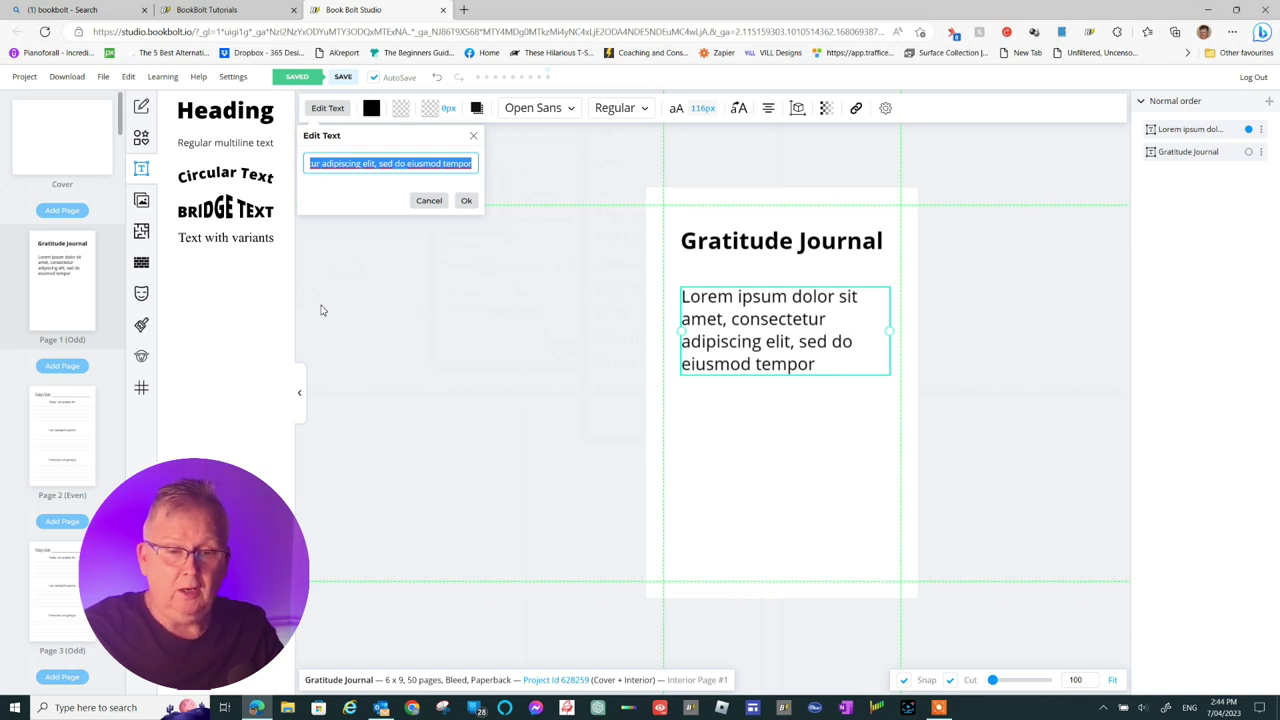
type("Let's take the time to")
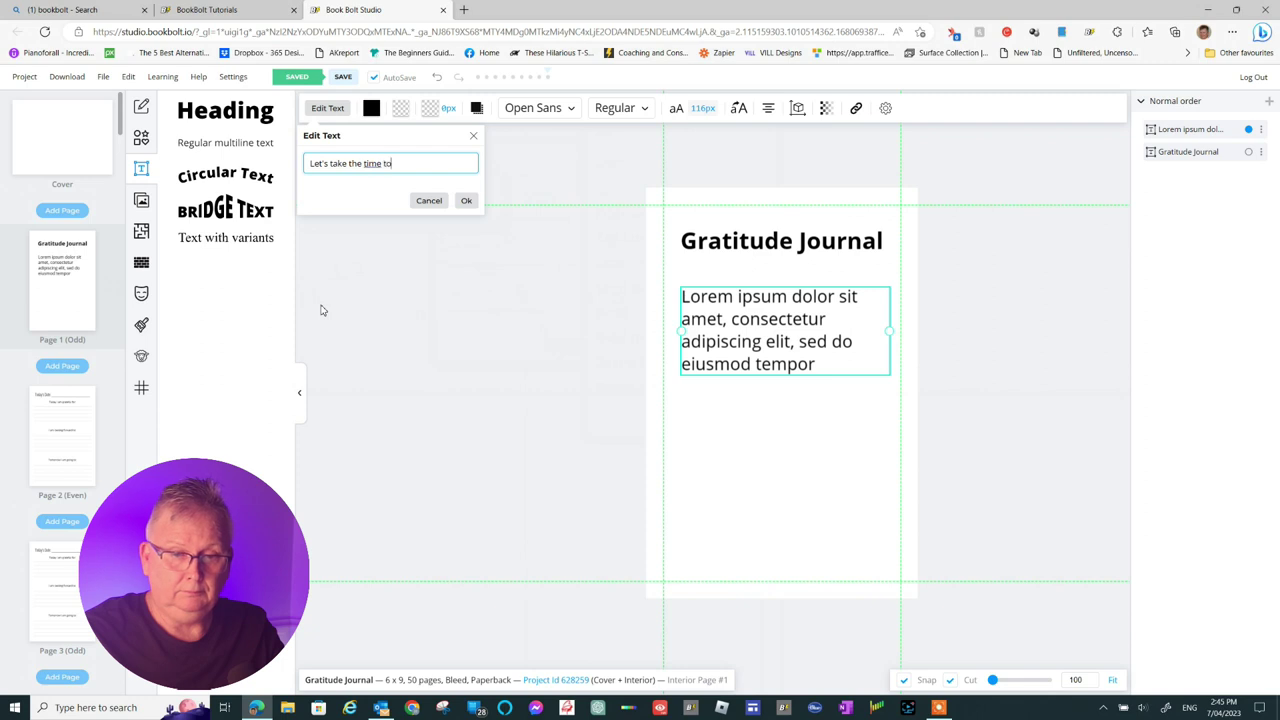
type("d each day")
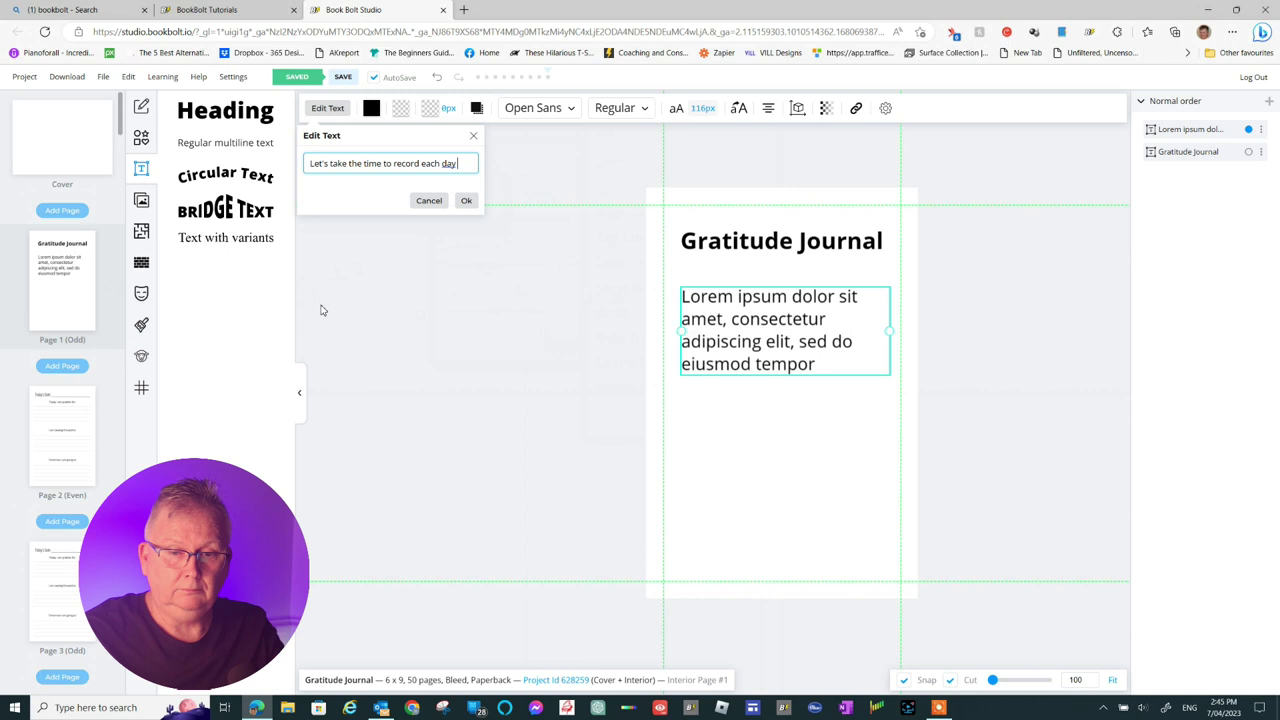
type(" what we")
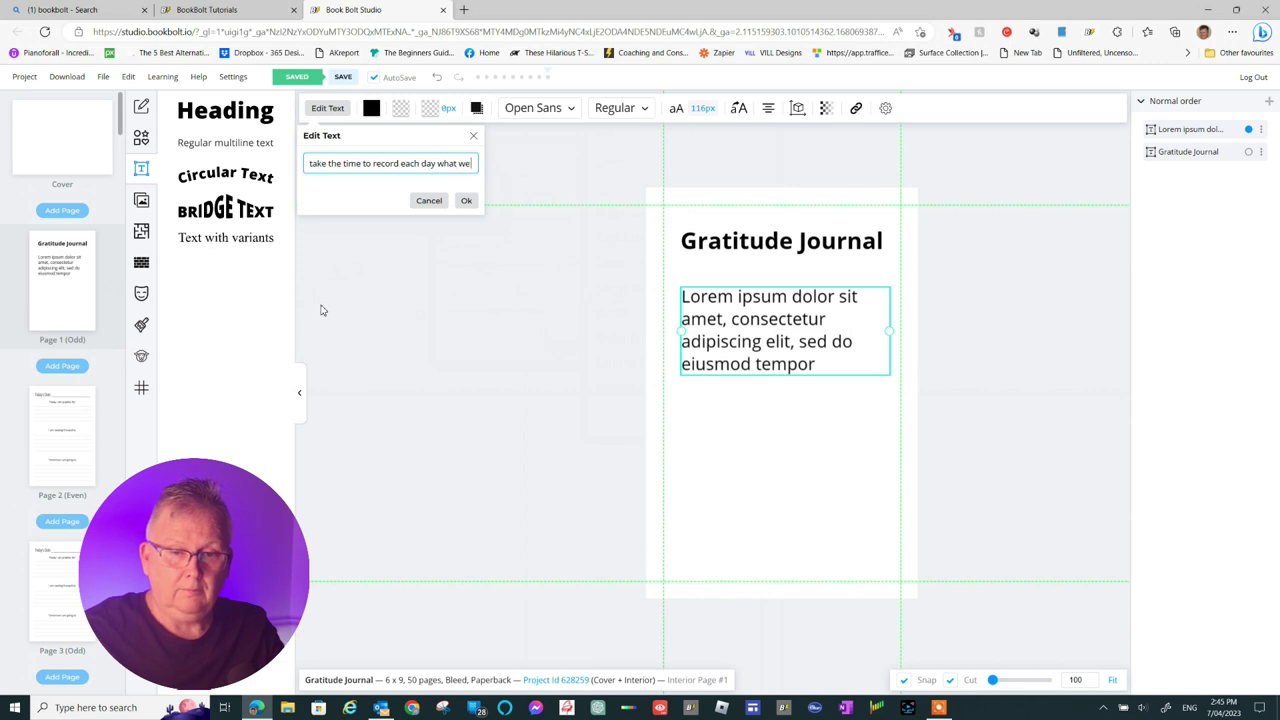
type("are grate")
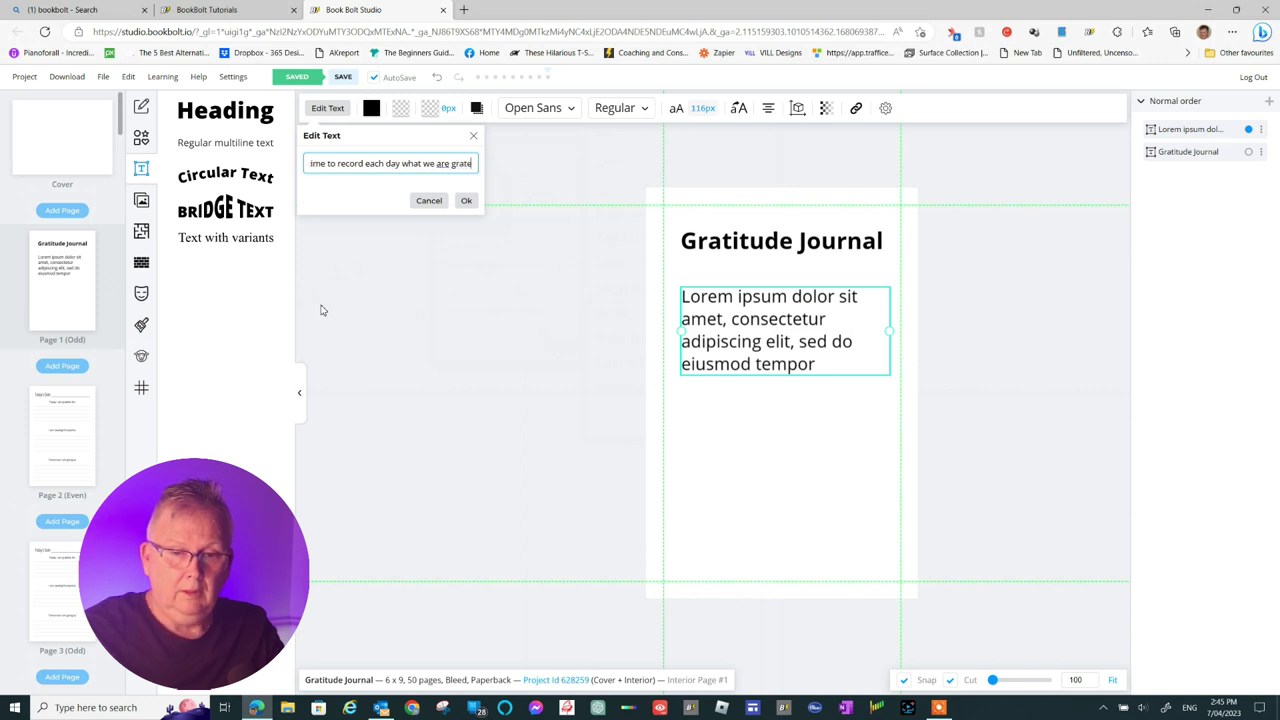
type("ful for")
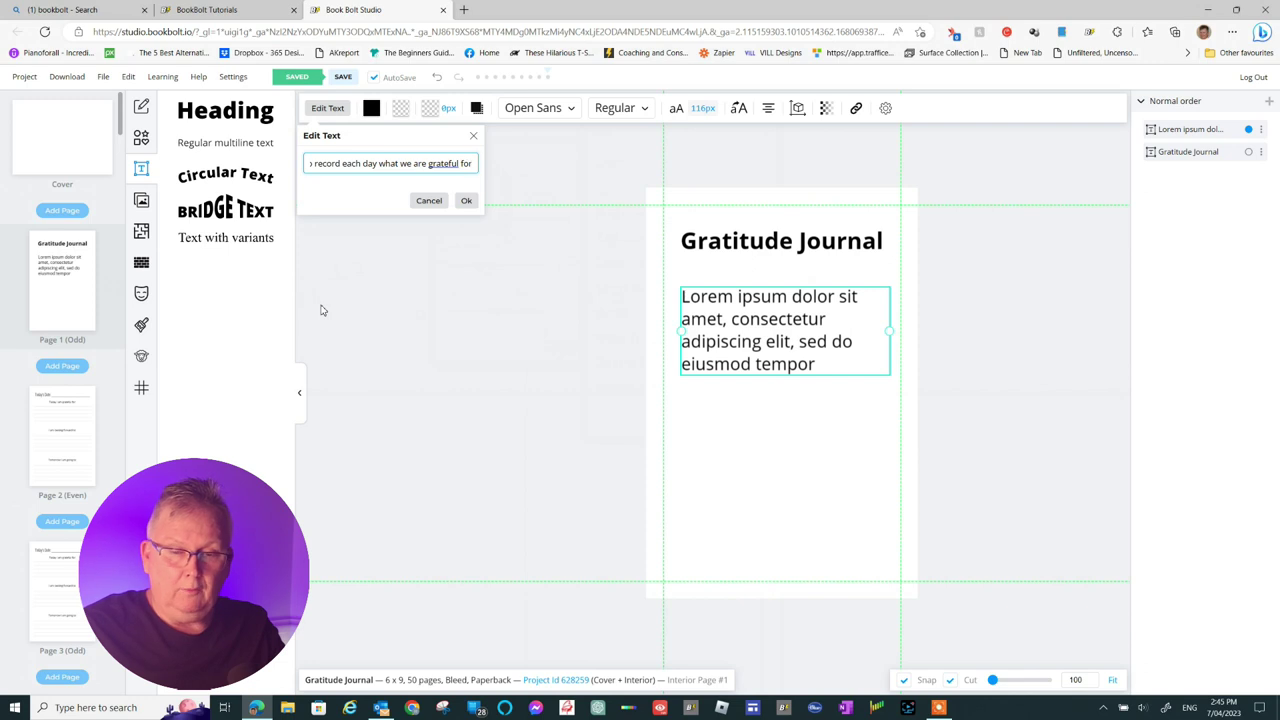
type(" ....")
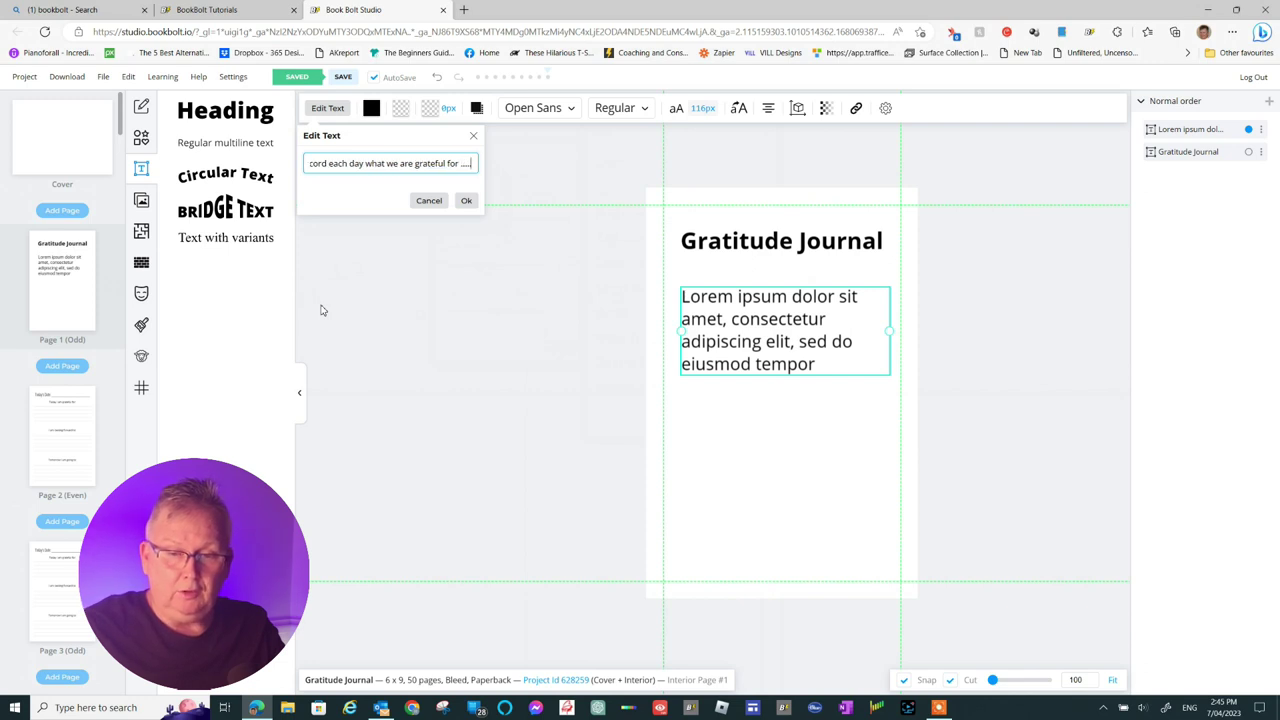
type("........")
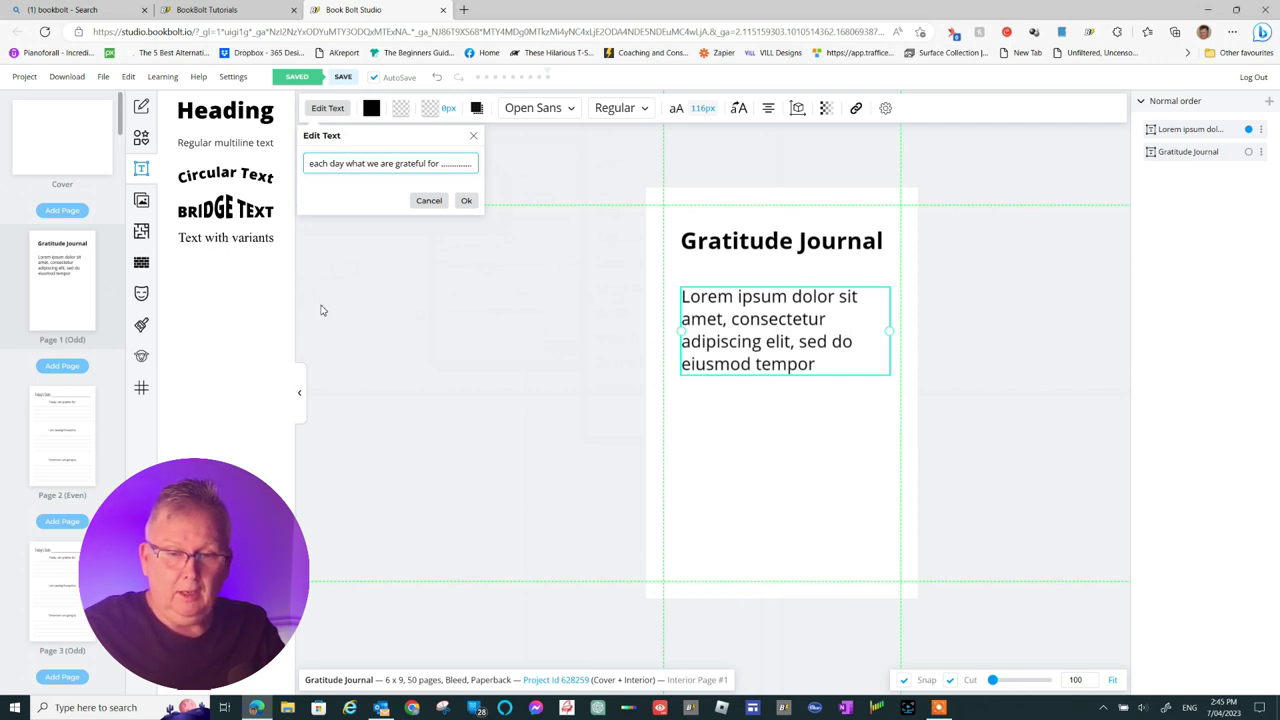
left_click(464, 201)
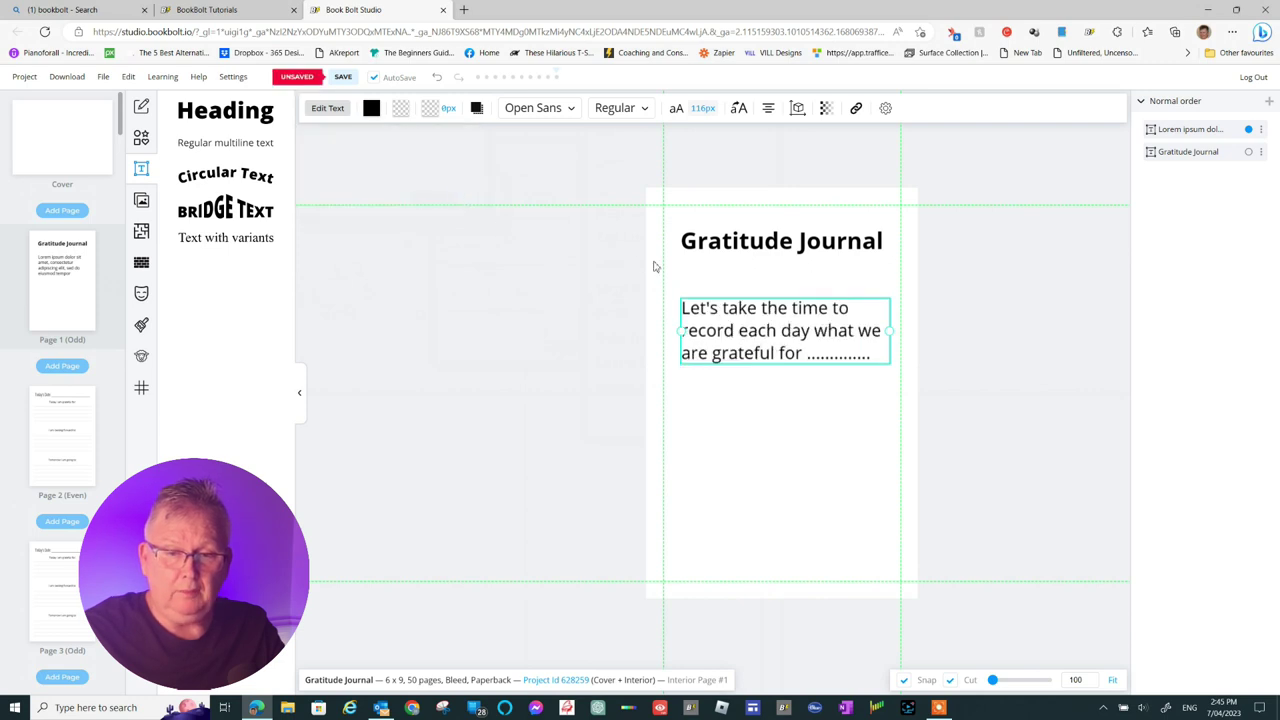
Set the intro text to size 134, wider line height and -18 character spacing, below the title
left_click(677, 108)
left_click_drag(466, 219, 464, 219)
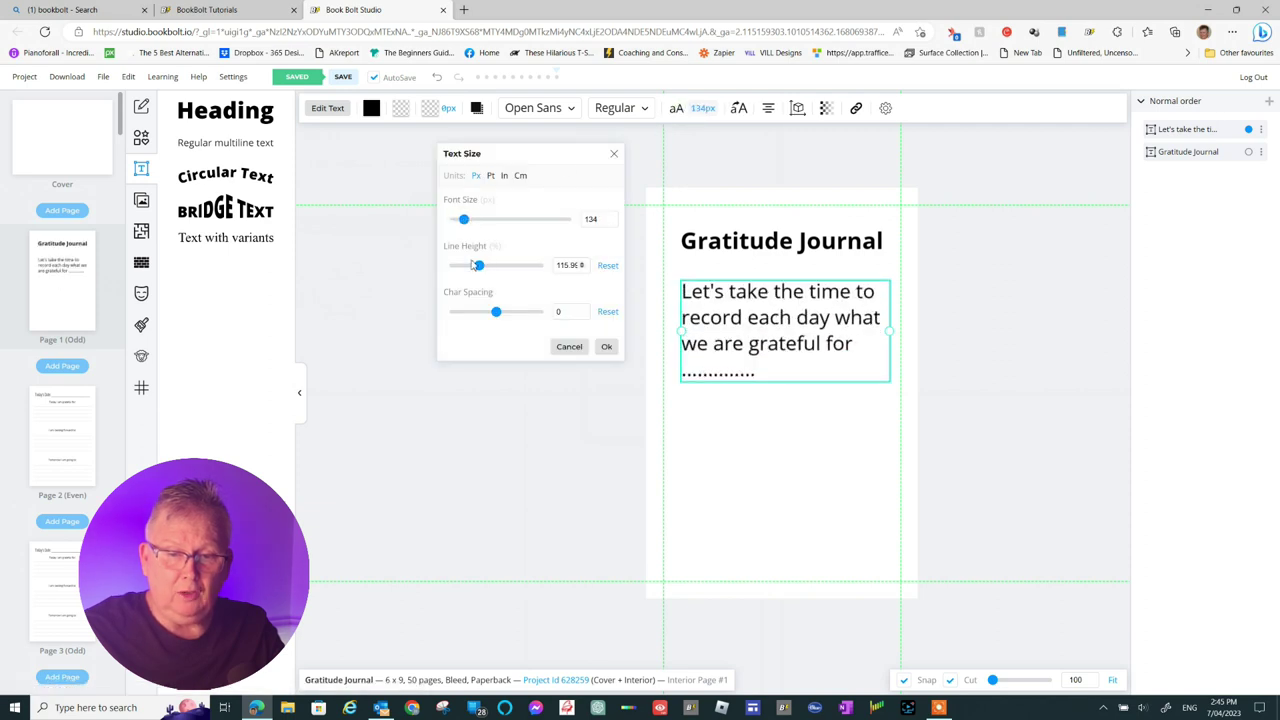
left_click_drag(477, 265, 496, 265)
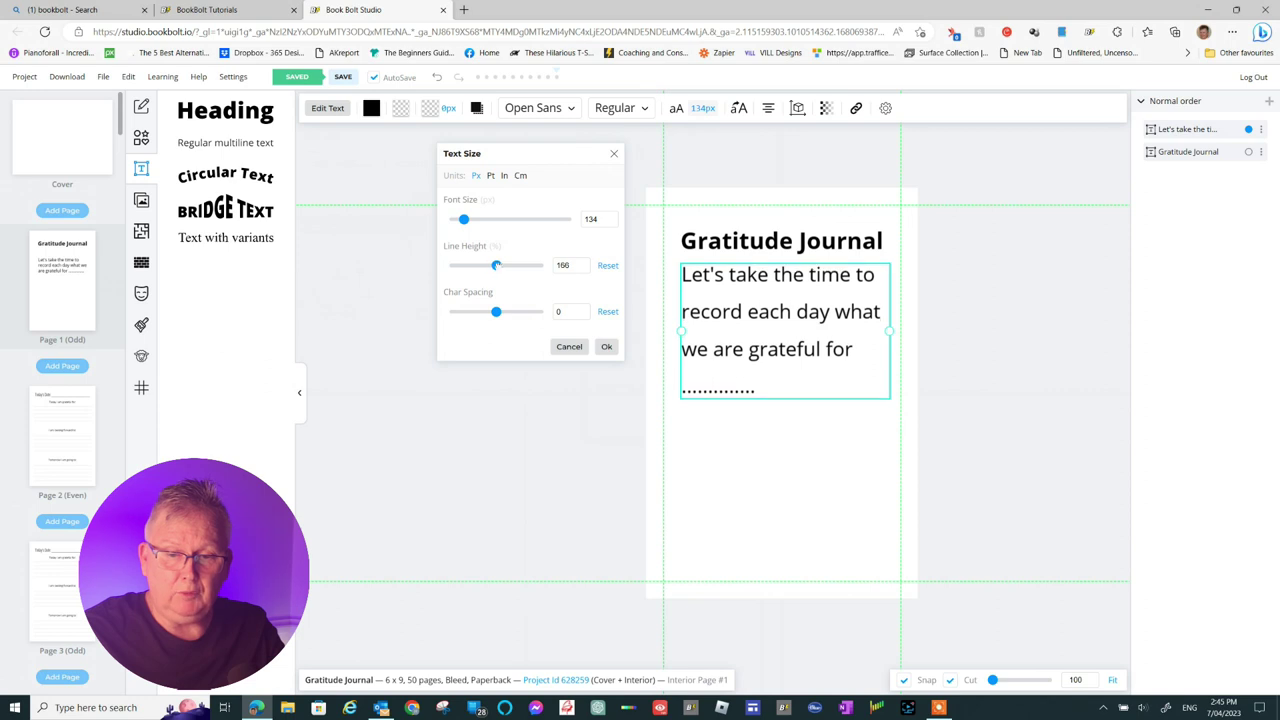
left_click_drag(496, 311, 493, 311)
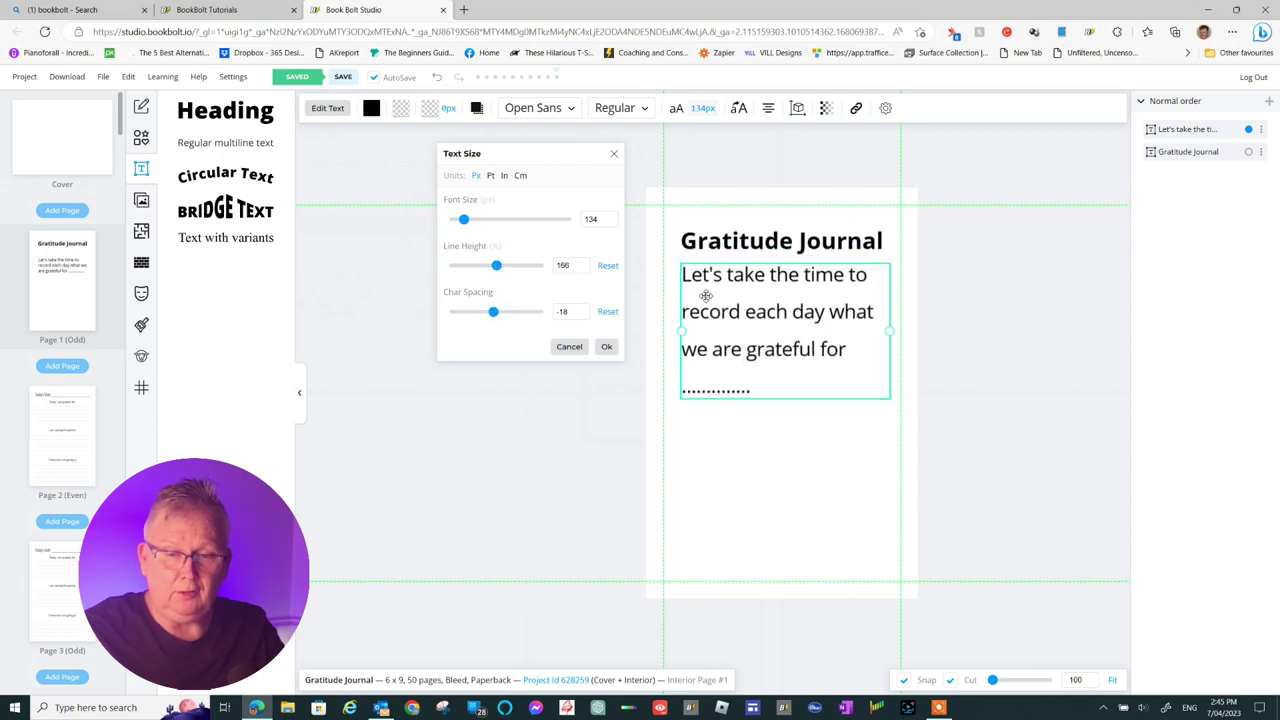
left_click(604, 347)
left_click_drag(742, 312, 738, 358)
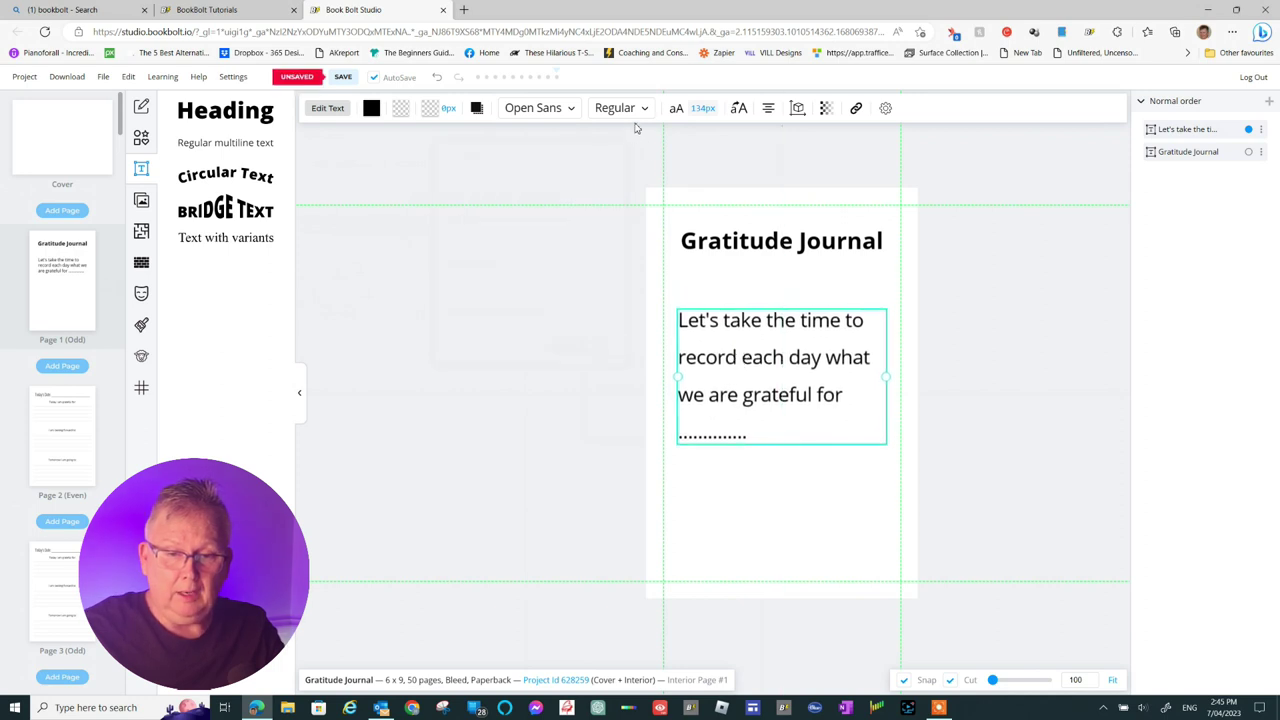
Increase the line height to 196 and centre-align the intro sentence
left_click(677, 108)
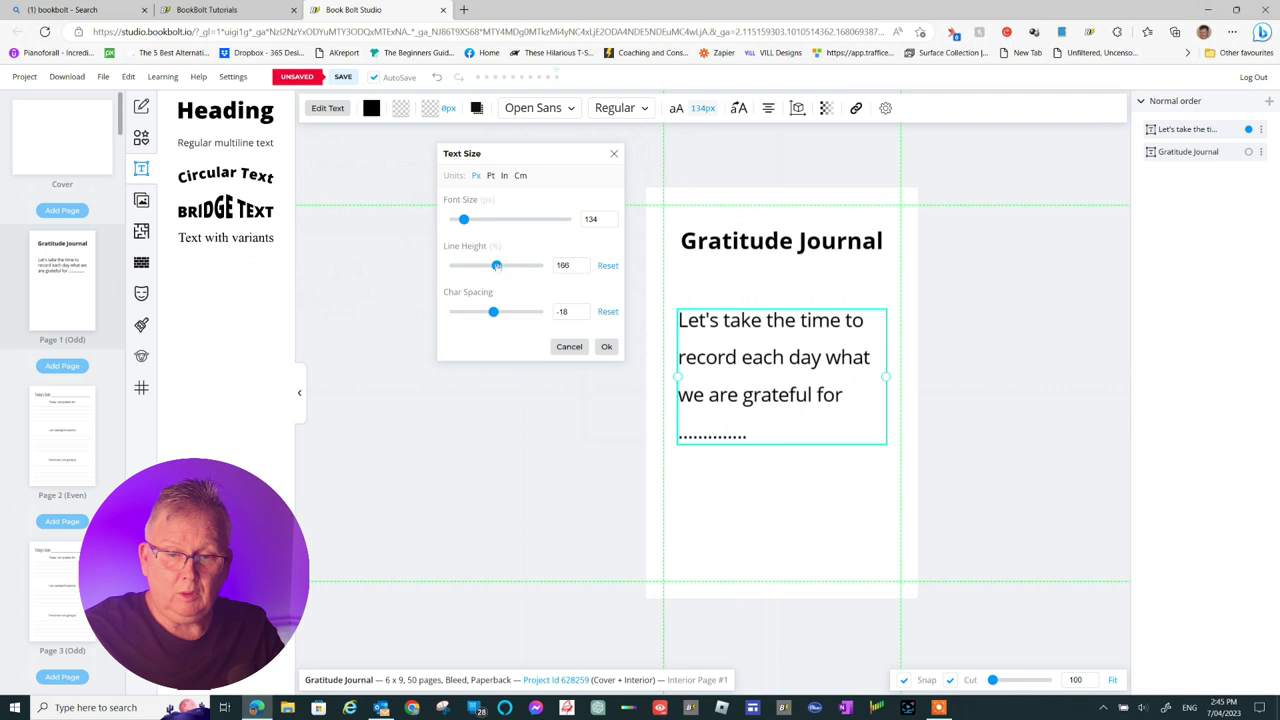
mouse_move(497, 265)
left_mouse_down()
mouse_move(520, 270)
mouse_move(507, 266)
left_mouse_up()
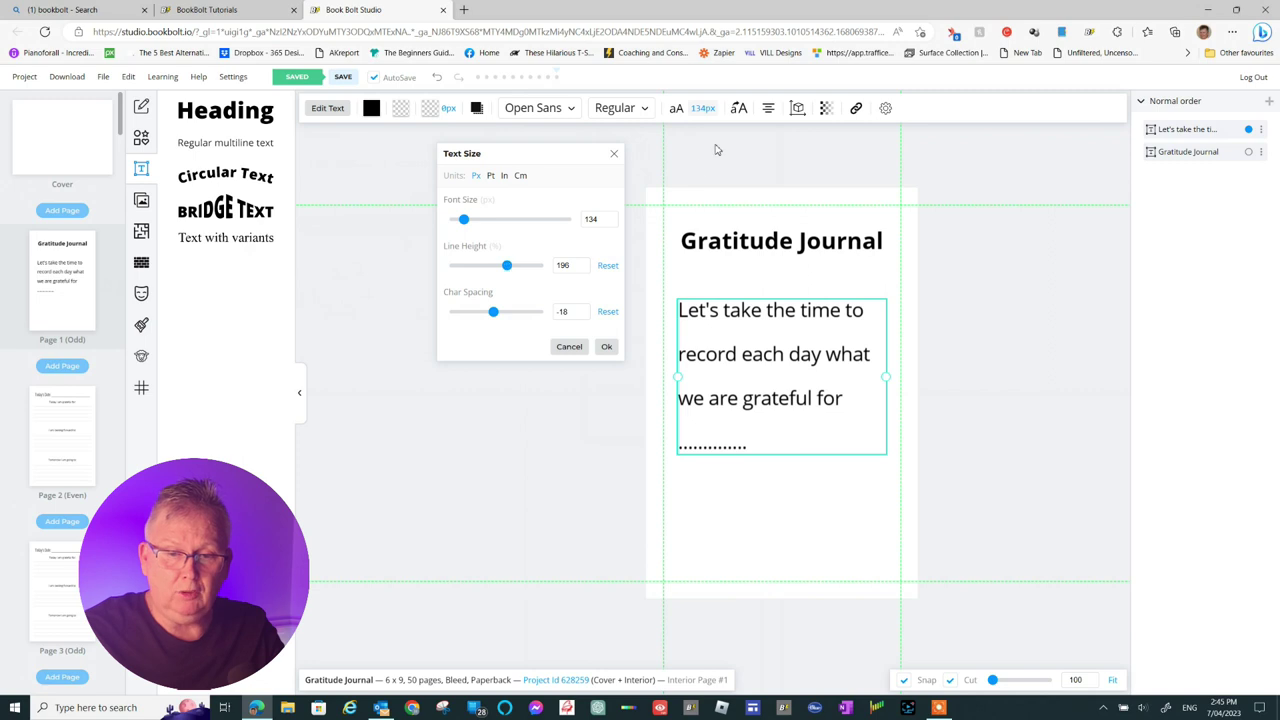
left_click(606, 346)
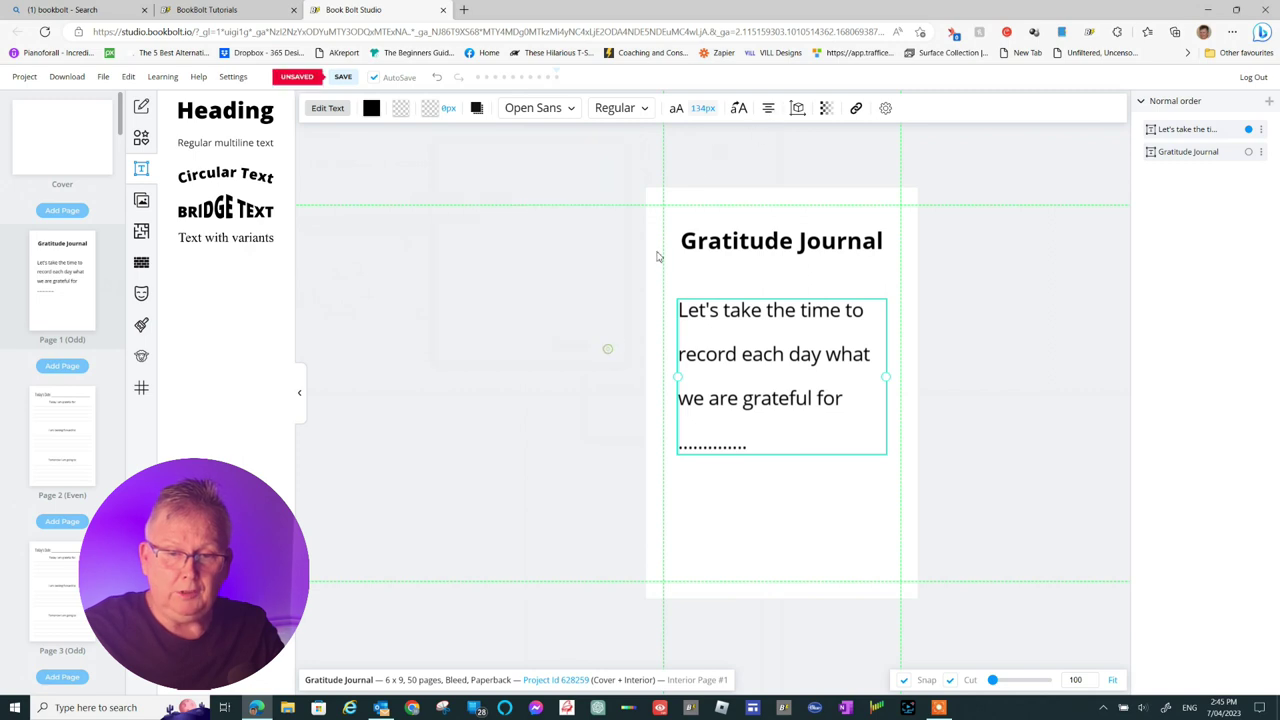
left_click(768, 110)
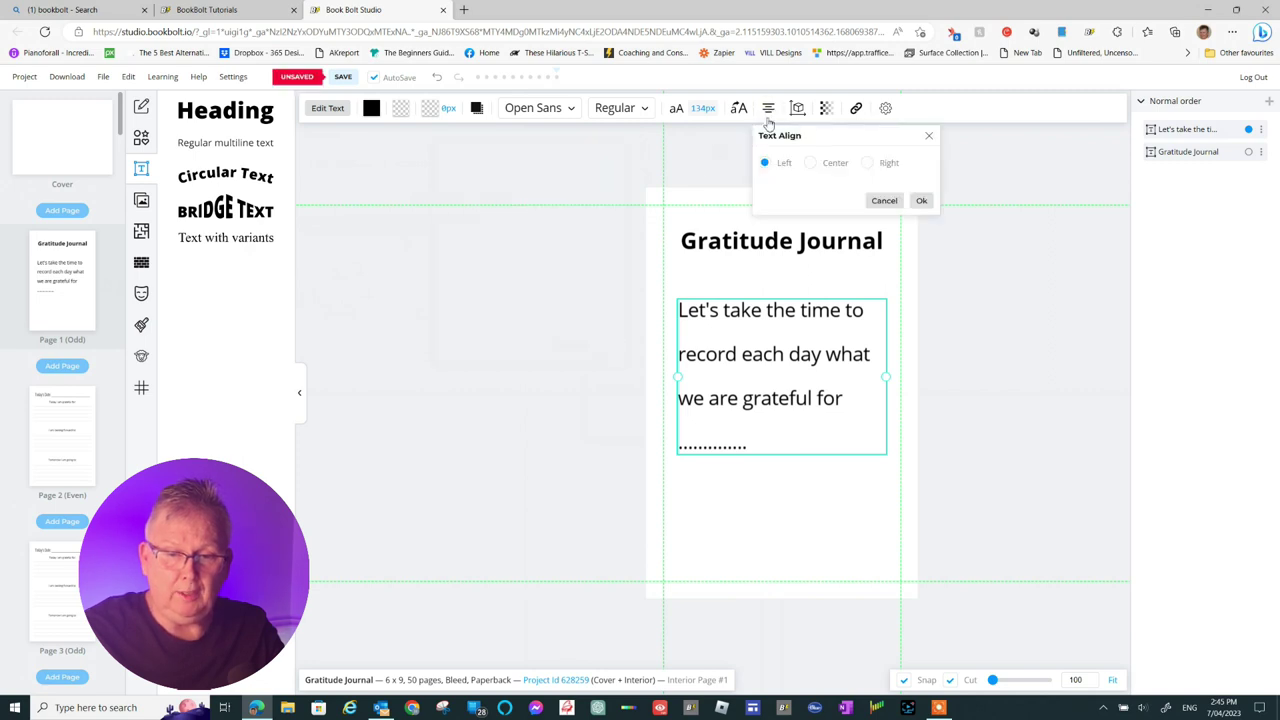
left_click(811, 165)
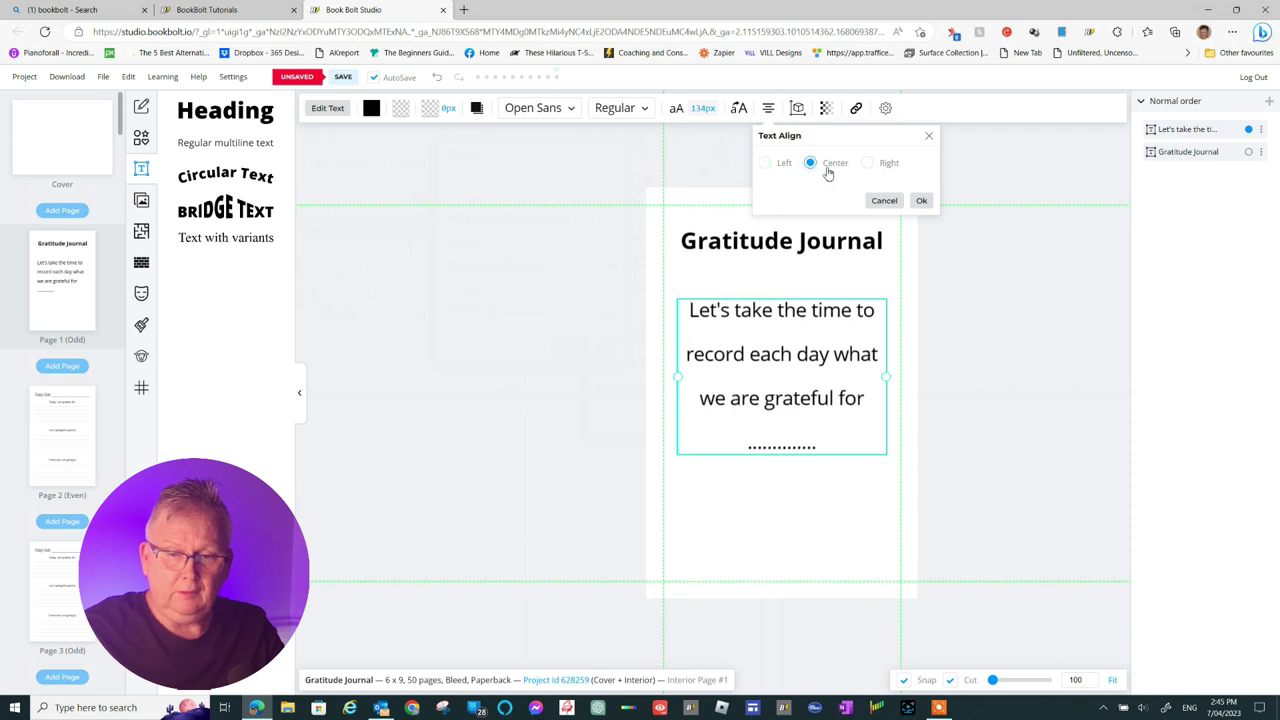
left_click(921, 200)
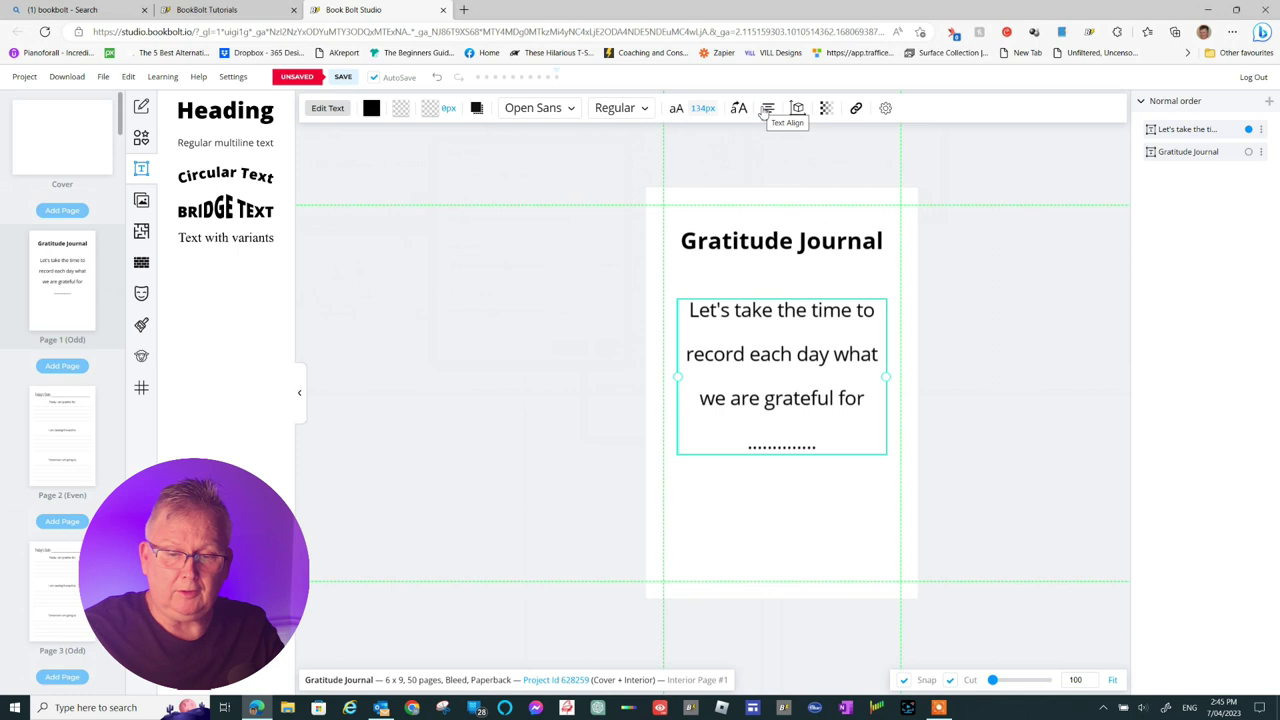
left_click(760, 485)
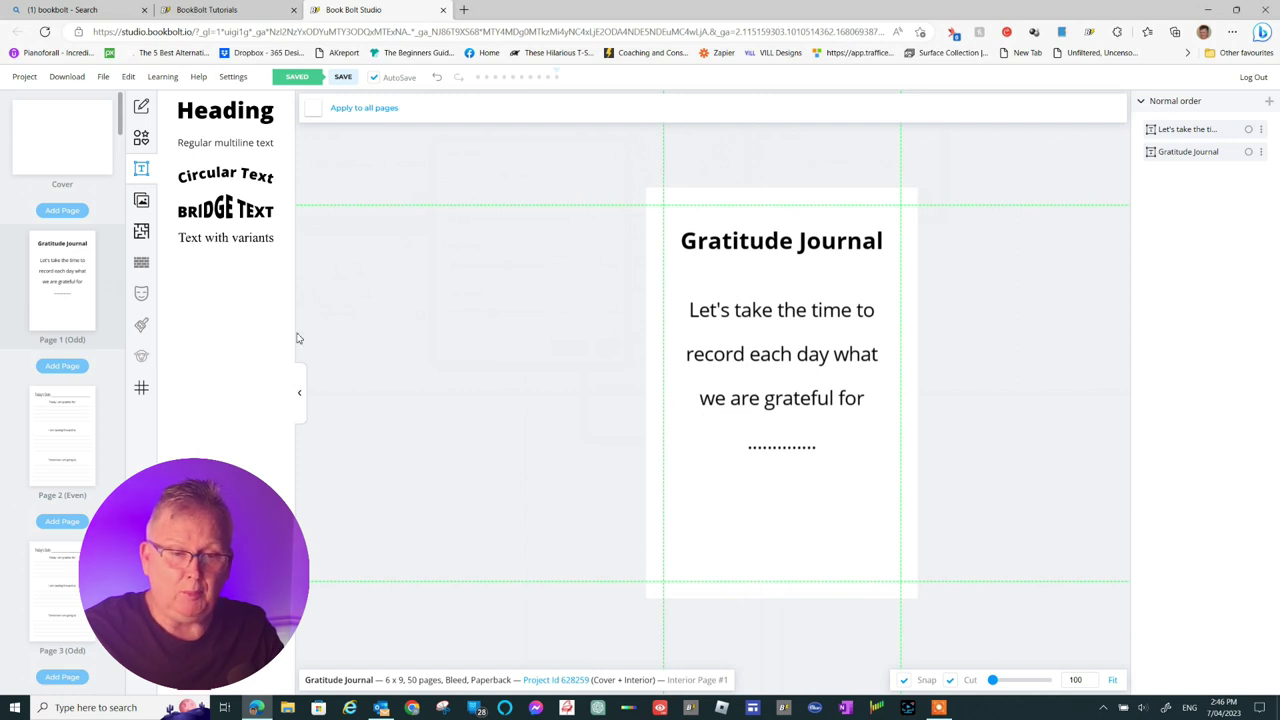
On the cover, search Pixabay images for 'Gratitude' and browse the results
left_click(75, 146)
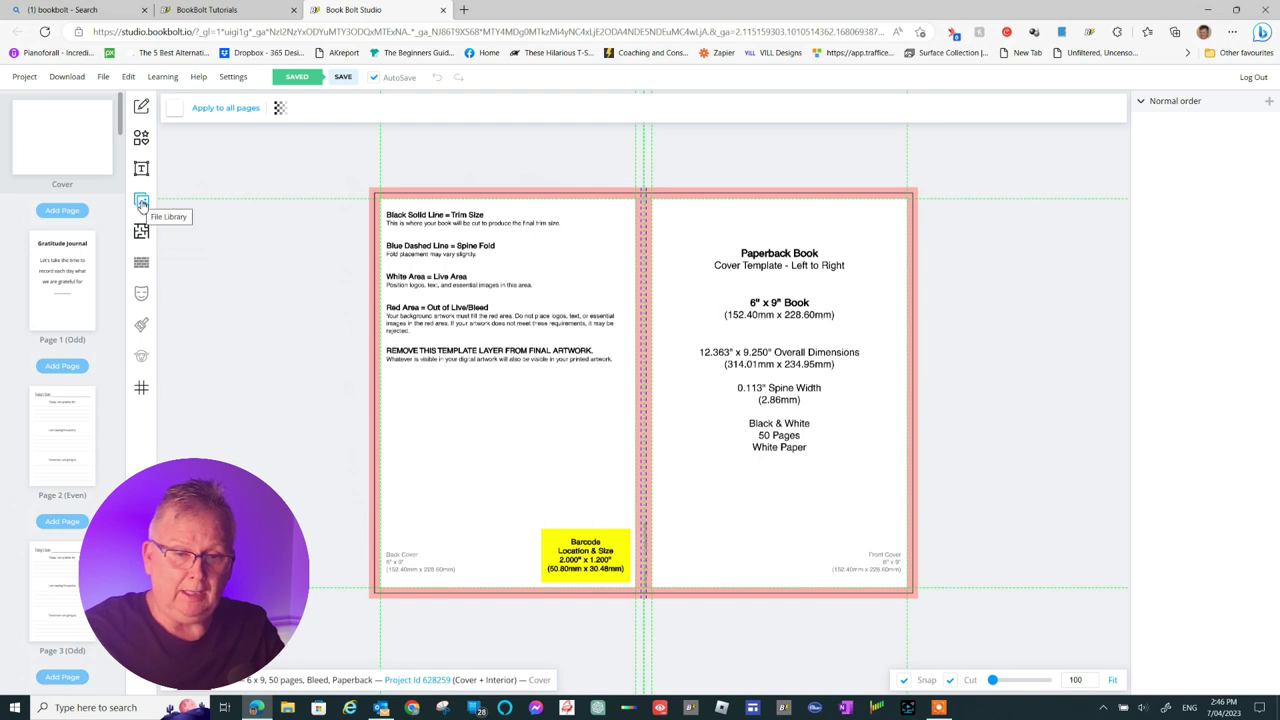
left_click(141, 202)
left_click(290, 107)
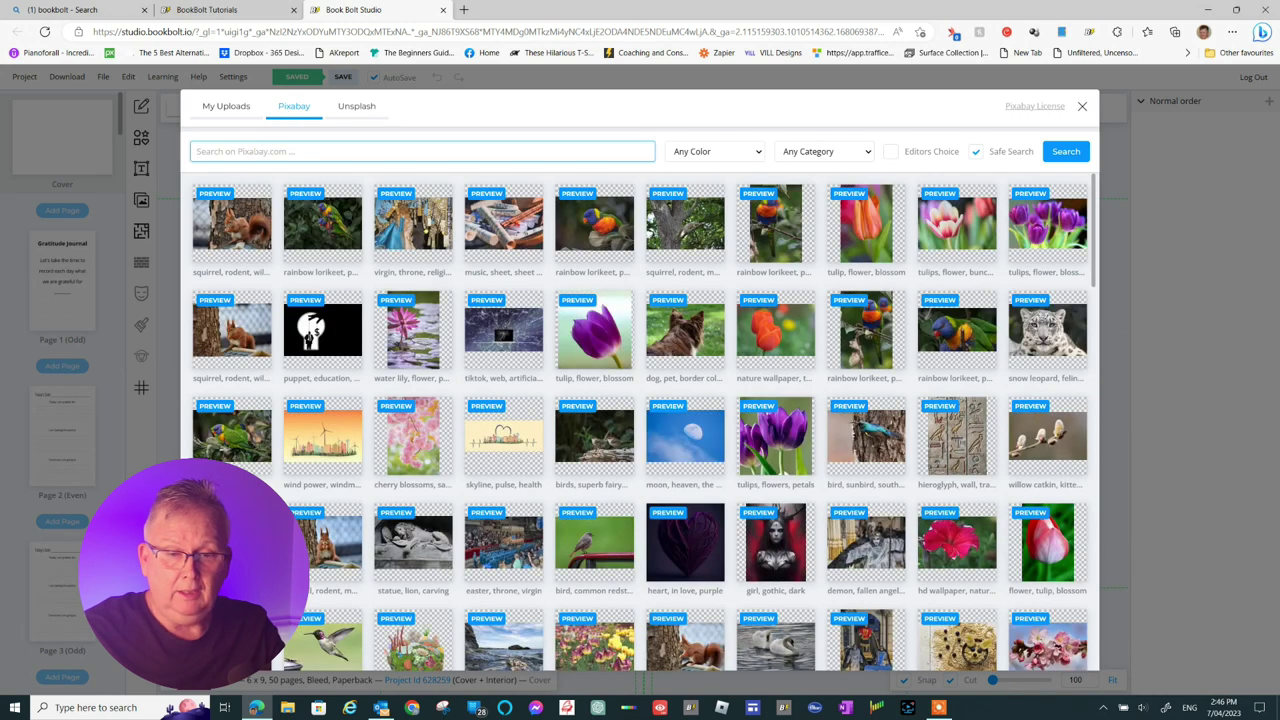
type("Gratitude")
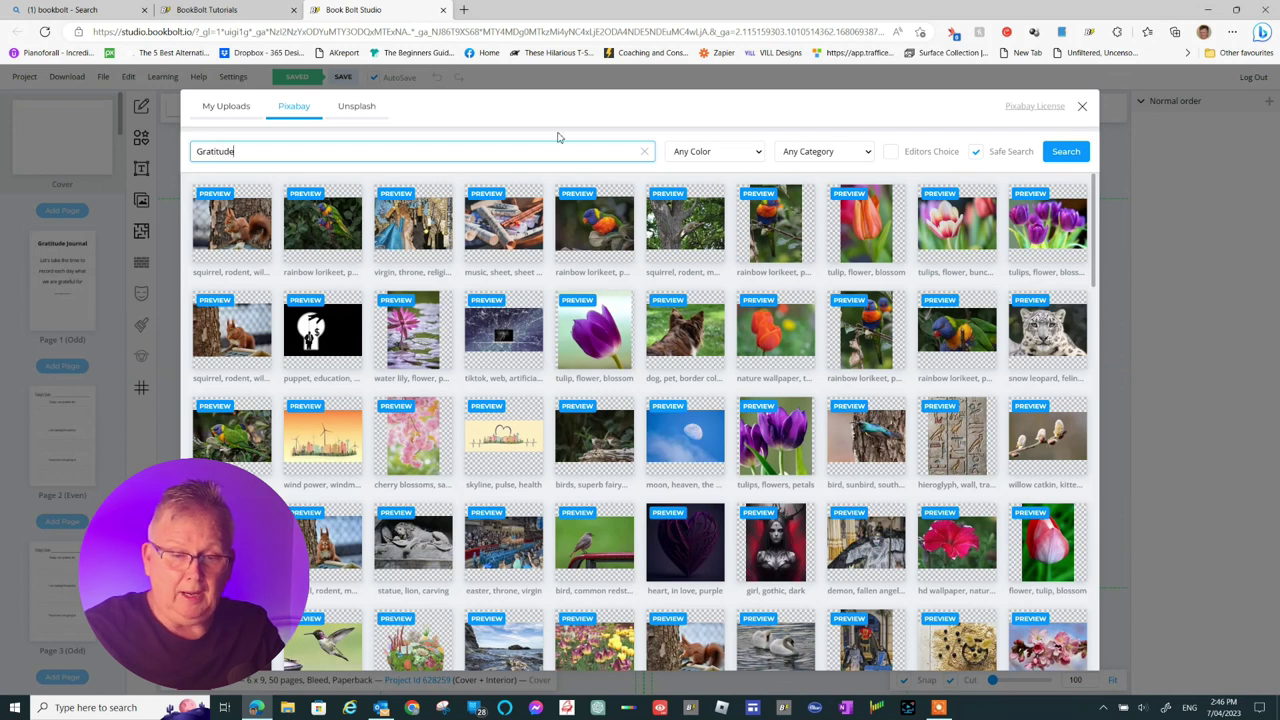
left_click(1068, 153)
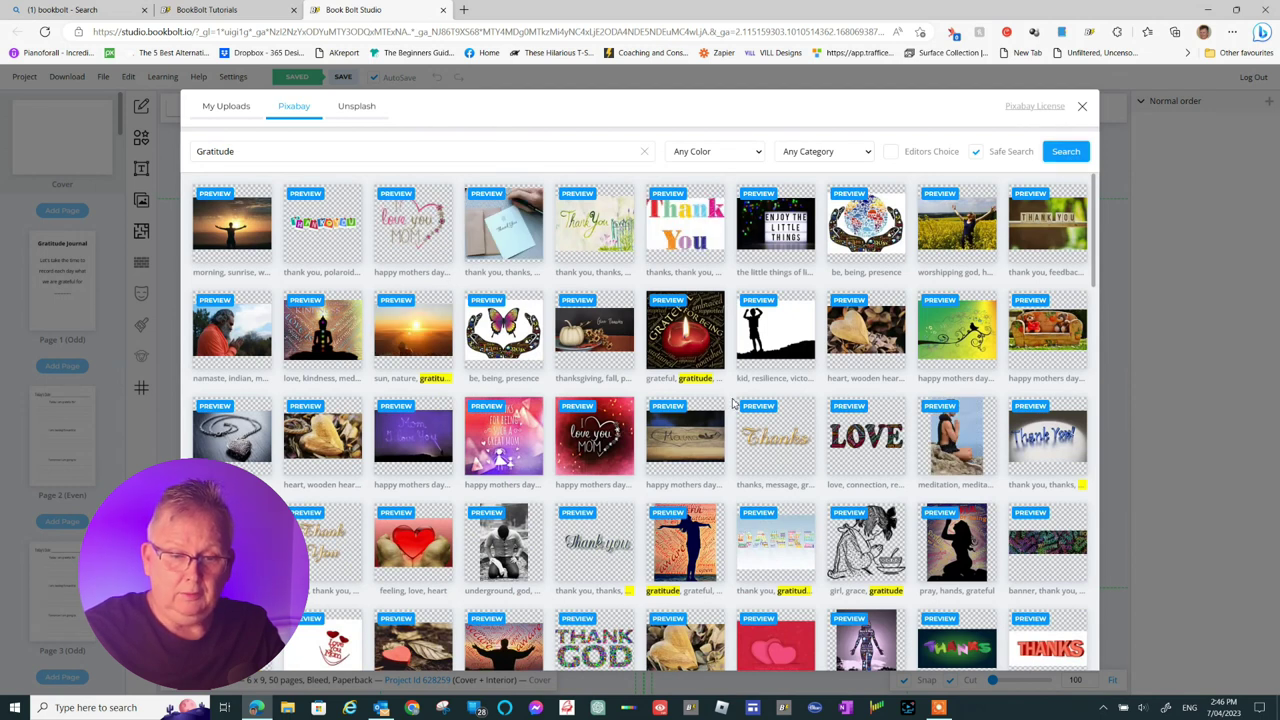
scroll(733, 403, "down", 1)
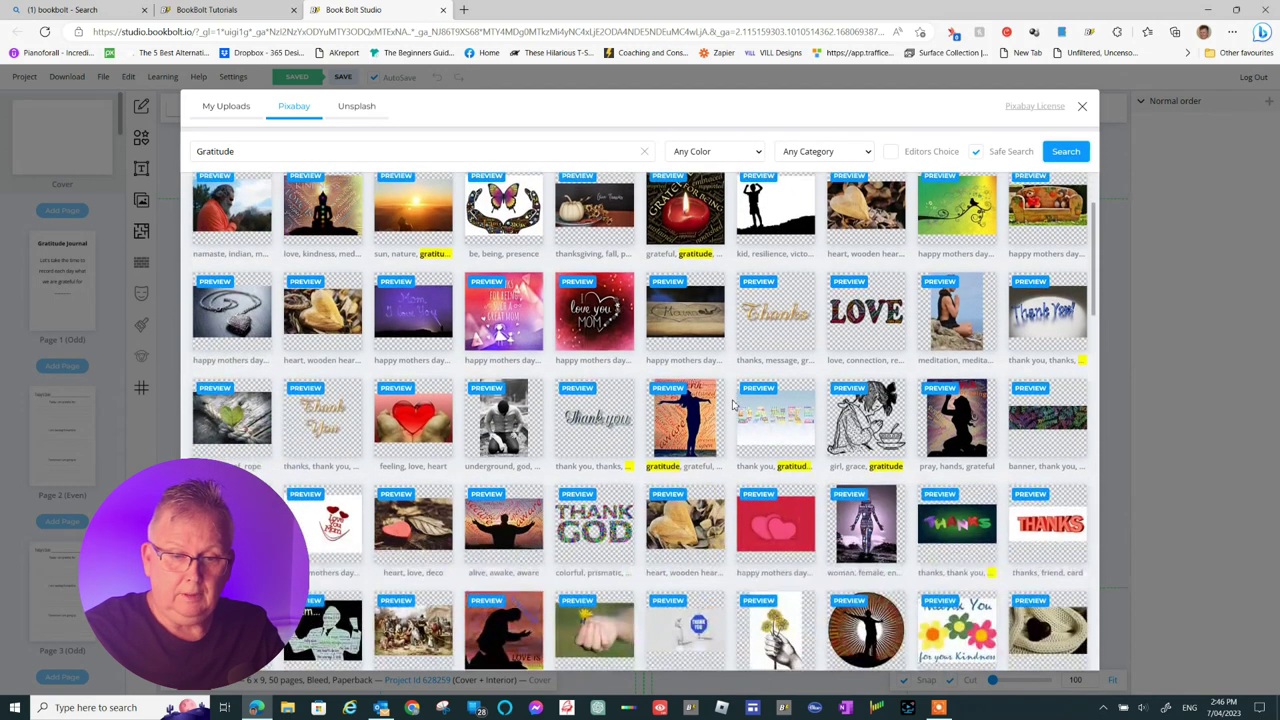
scroll(733, 403, "down", 2)
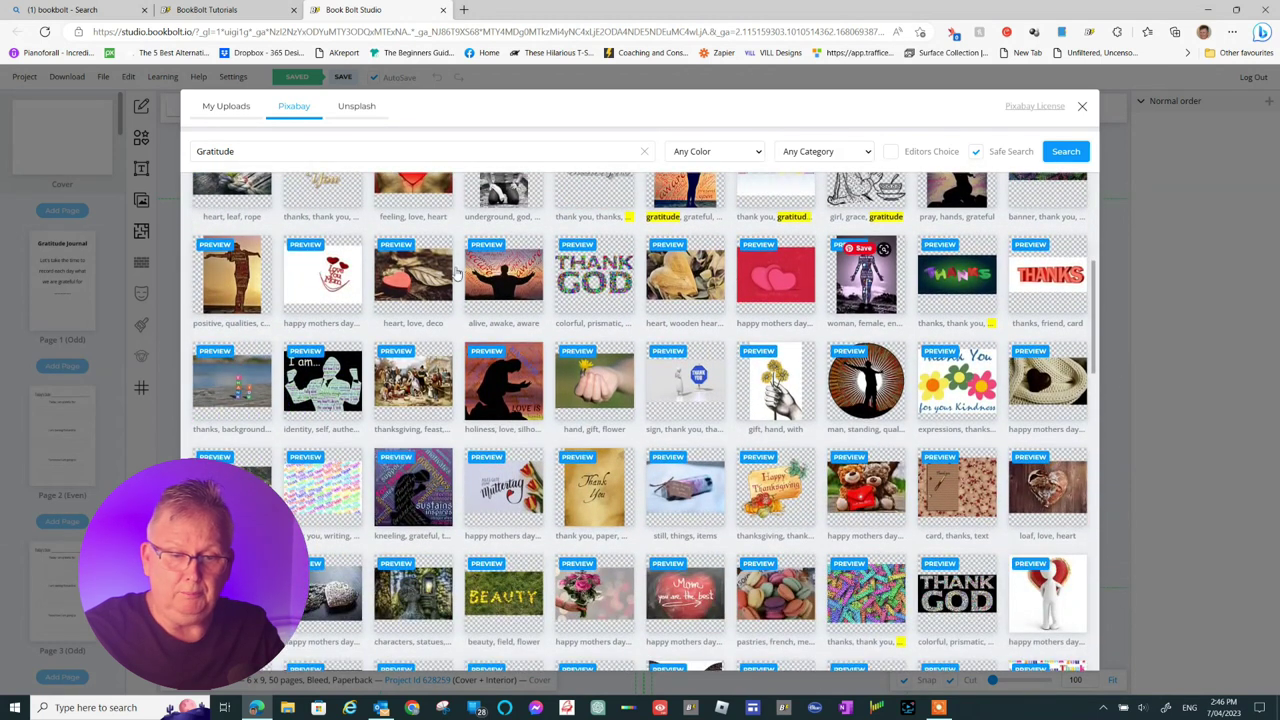
scroll(785, 445, "down", 6)
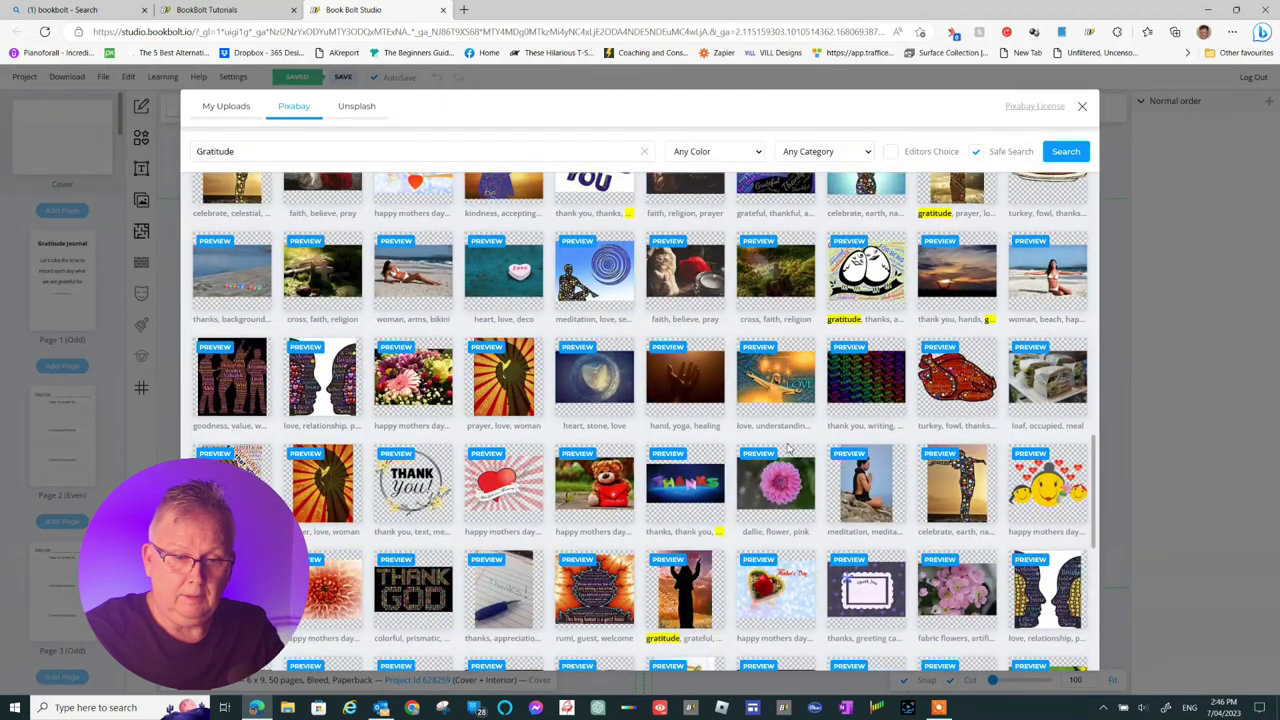
scroll(787, 447, "up", 5)
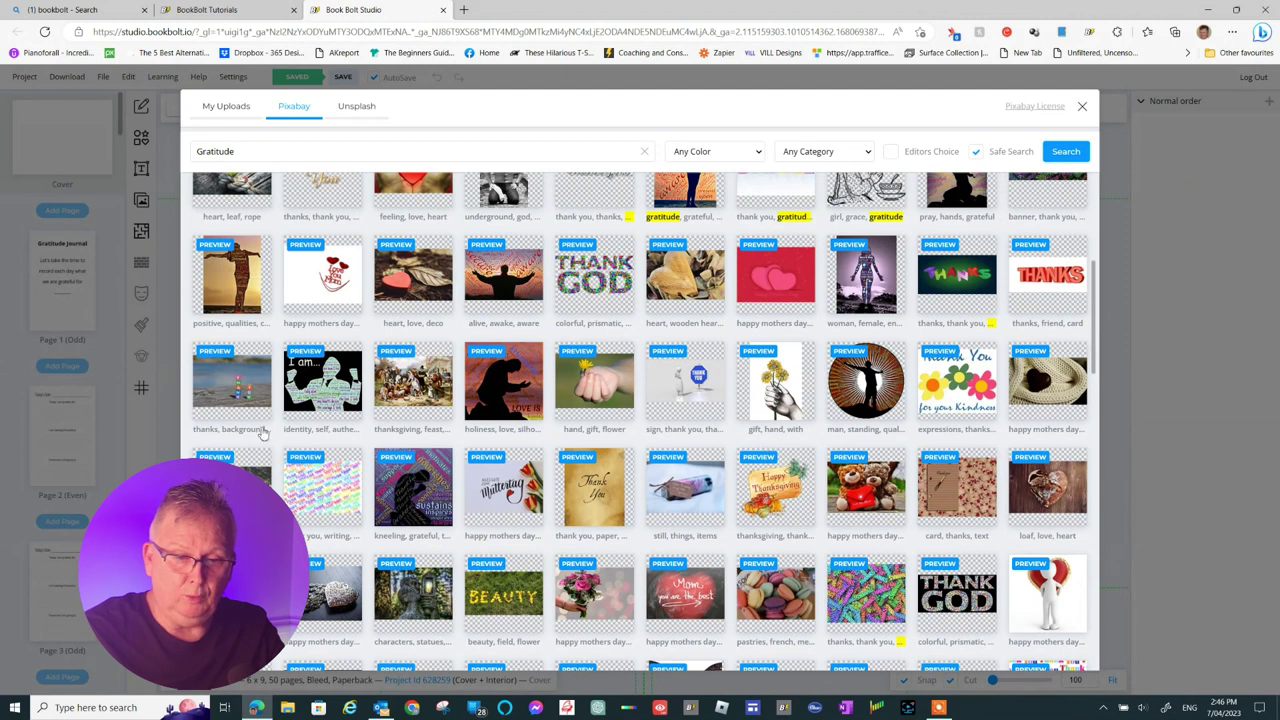
Insert the 'thanks, background' THANK YOU blocks photo and shrink it onto the front cover
left_click(220, 390)
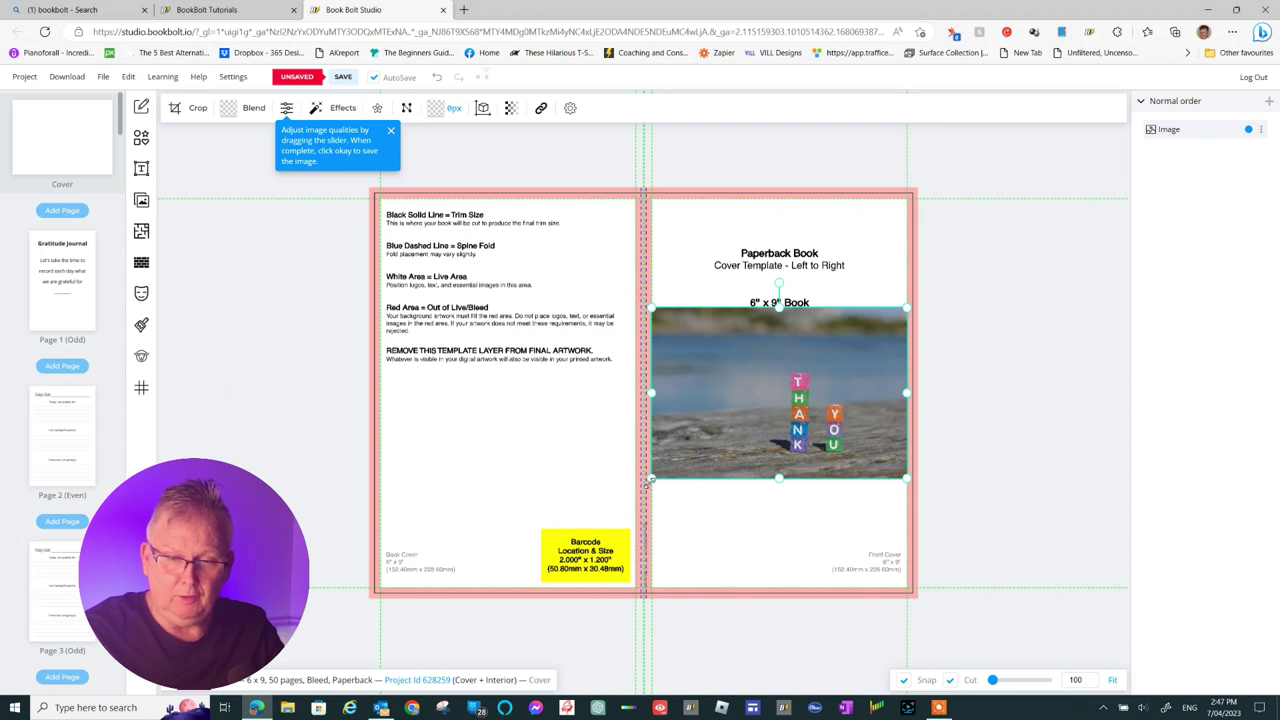
left_click_drag(664, 469, 697, 451)
left_click_drag(780, 365, 746, 382)
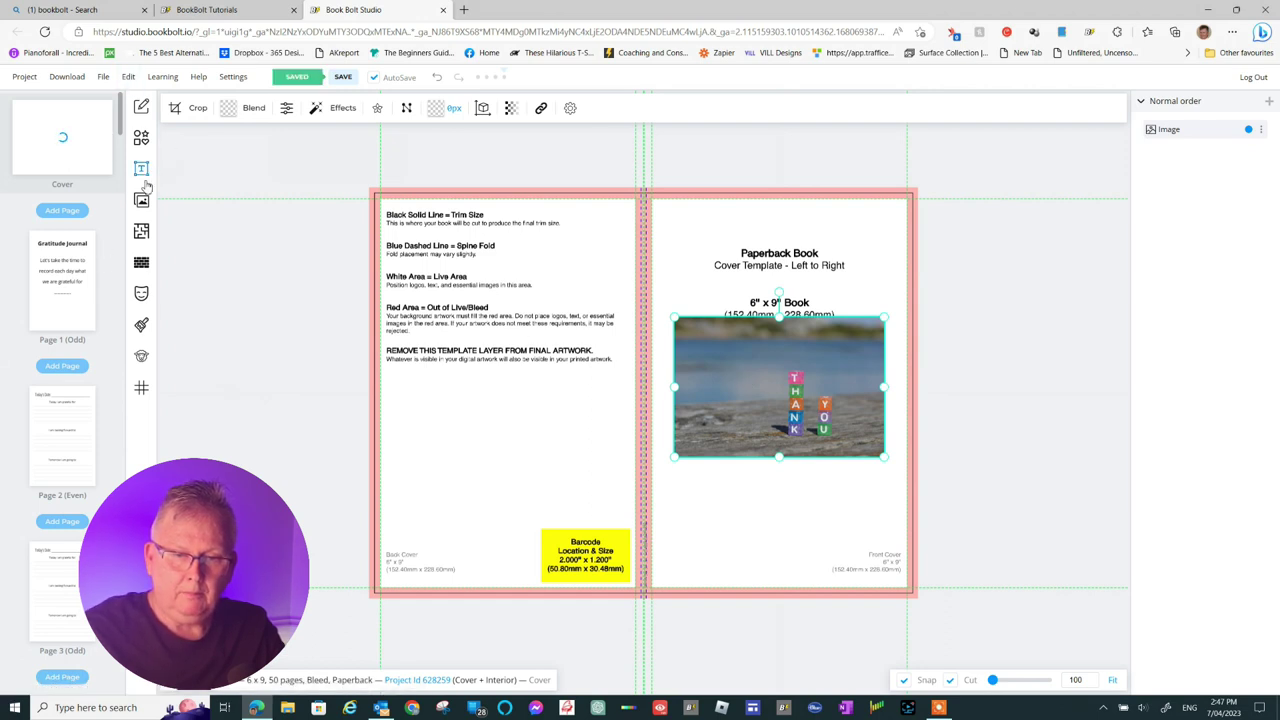
left_click(141, 138)
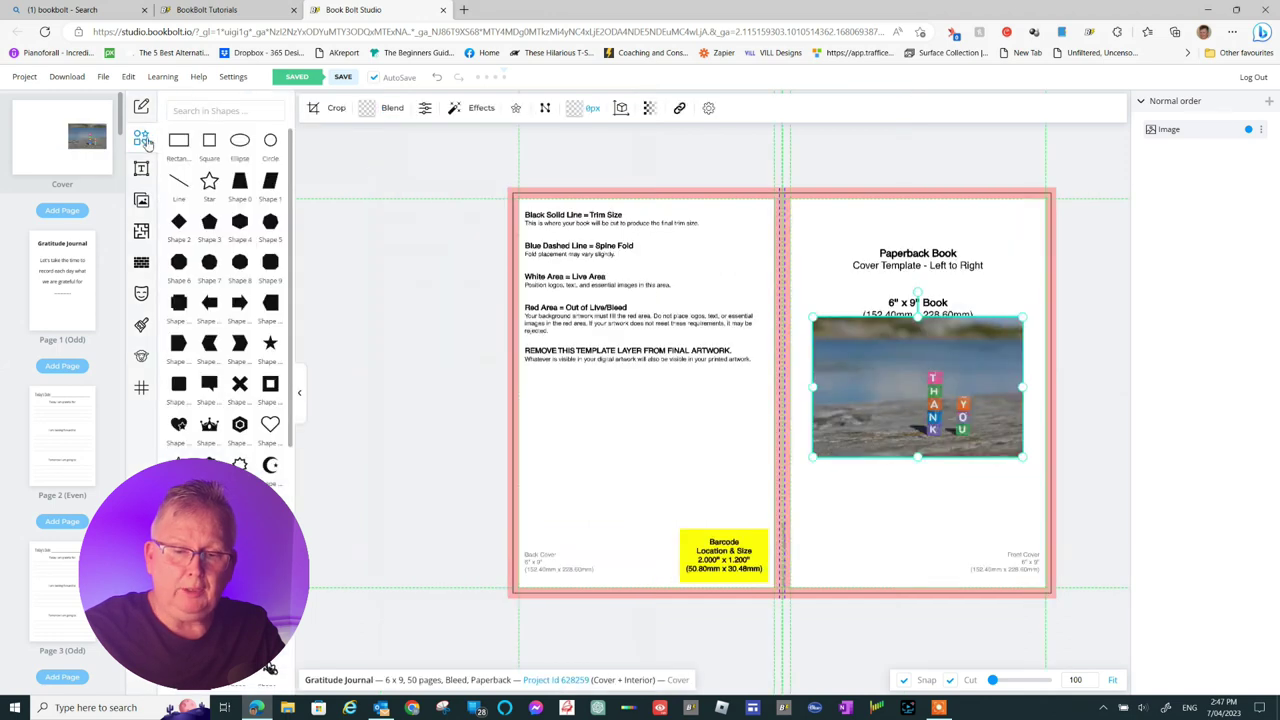
Add a full-cover lavender rectangle behind the THANK YOU photo, then nudge the photo lower
left_click(178, 141)
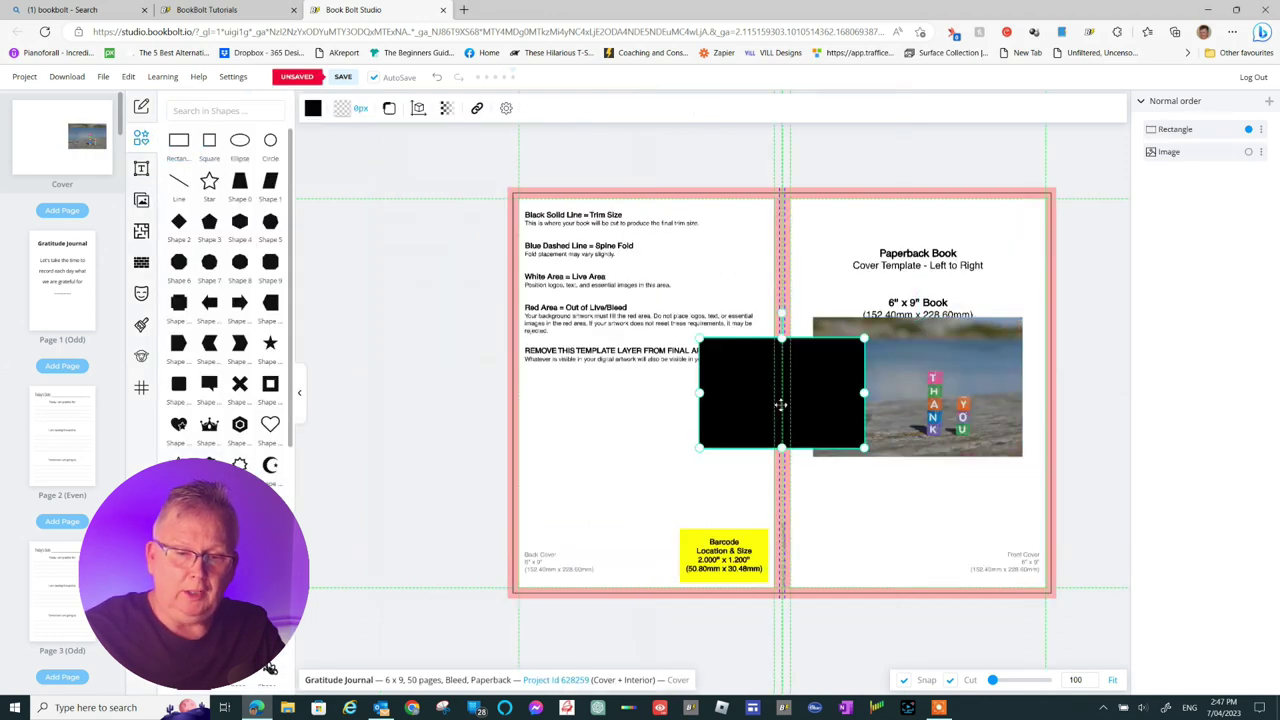
left_click_drag(780, 403, 583, 249)
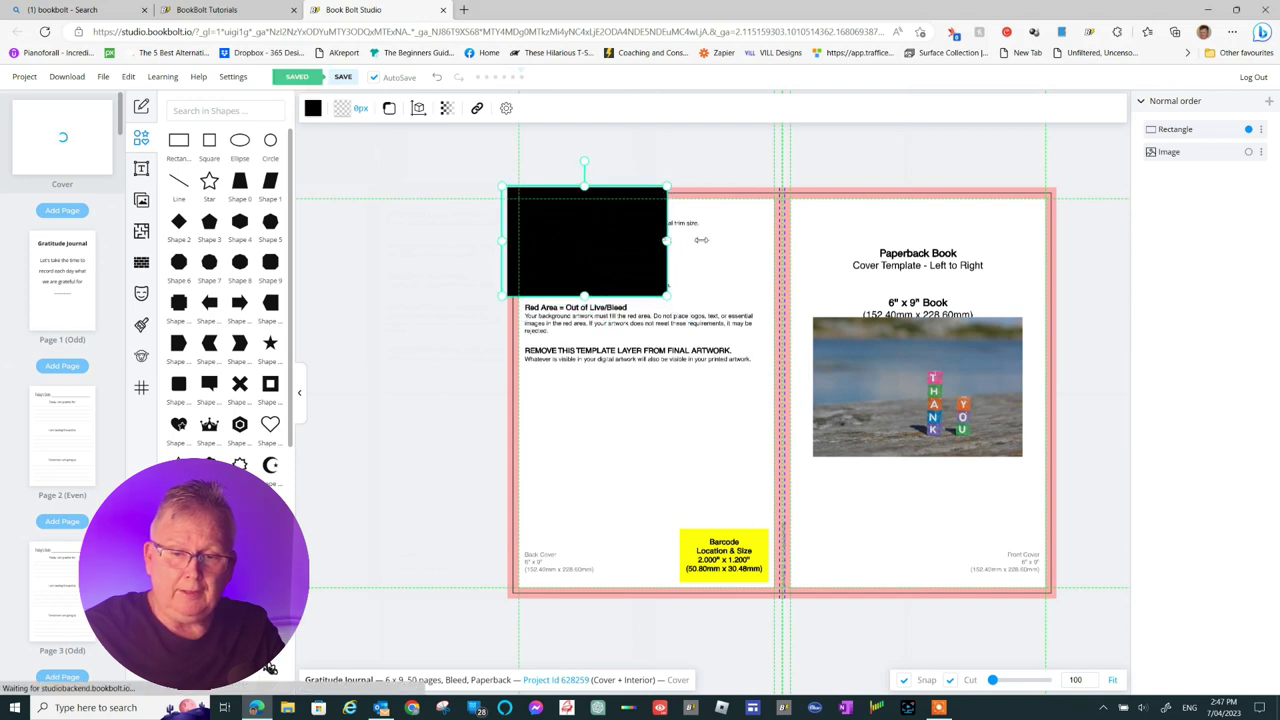
left_click_drag(701, 240, 1058, 258)
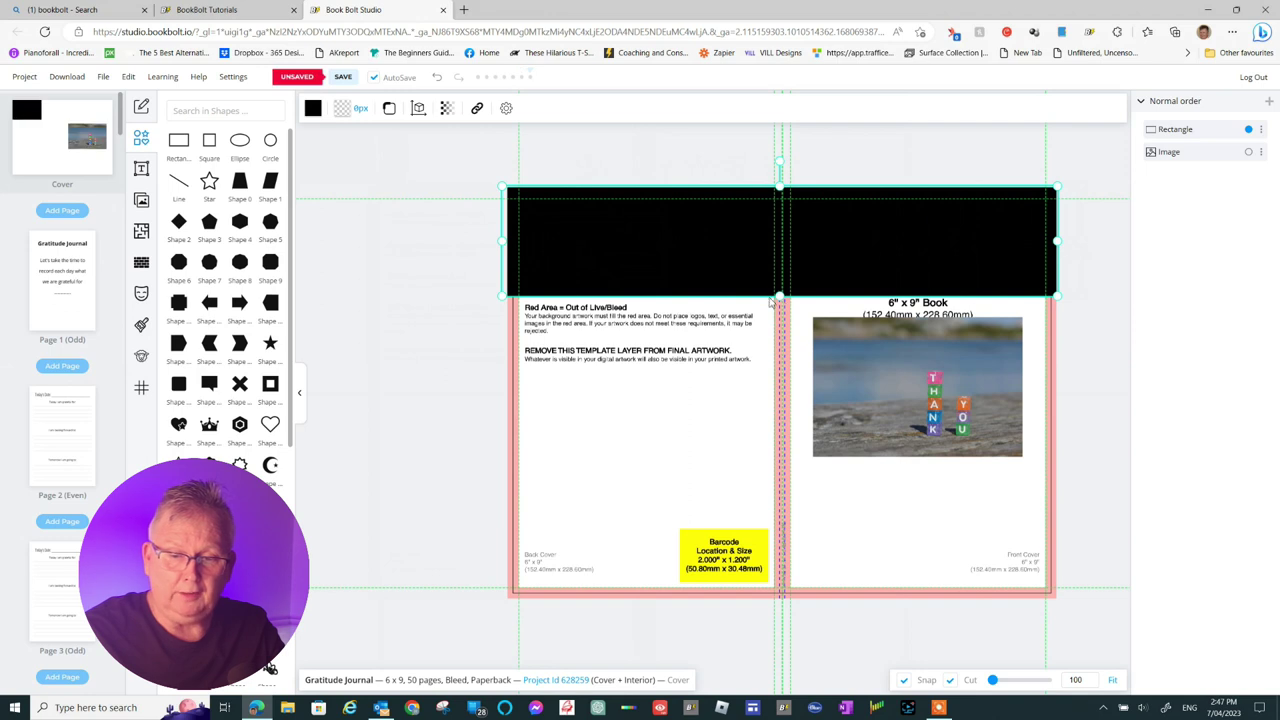
left_click_drag(779, 296, 801, 607)
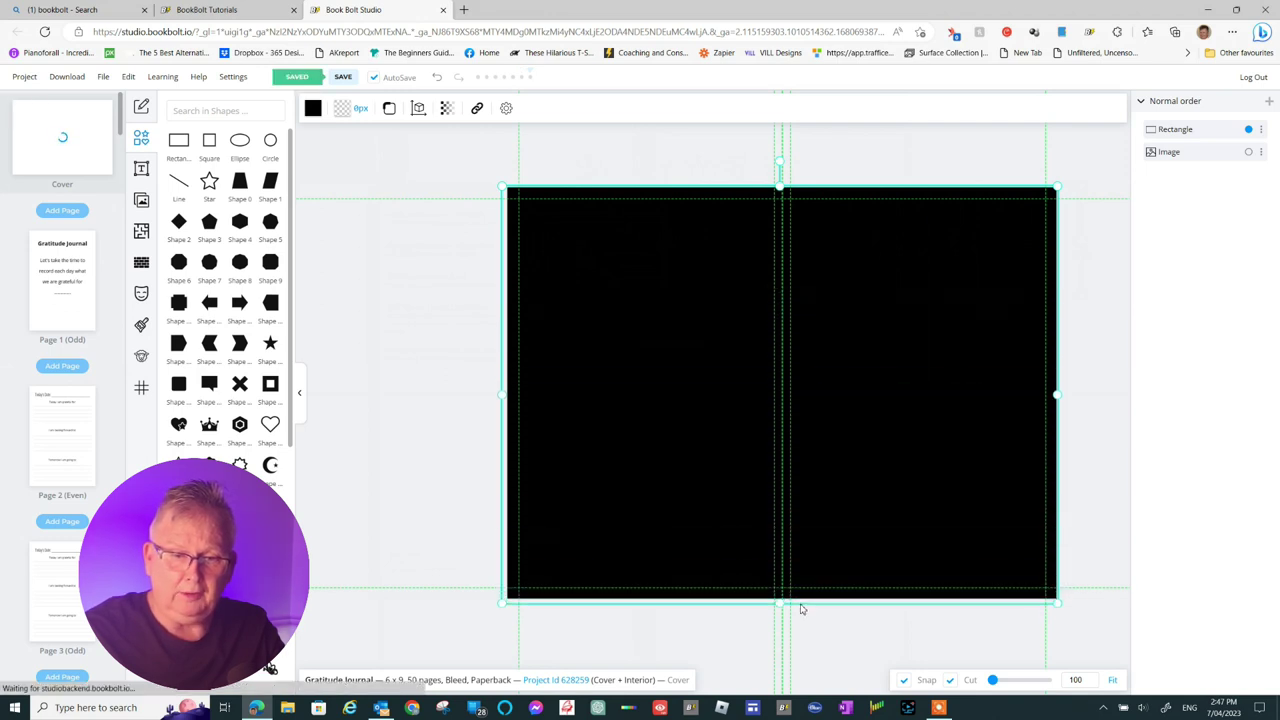
left_click(313, 109)
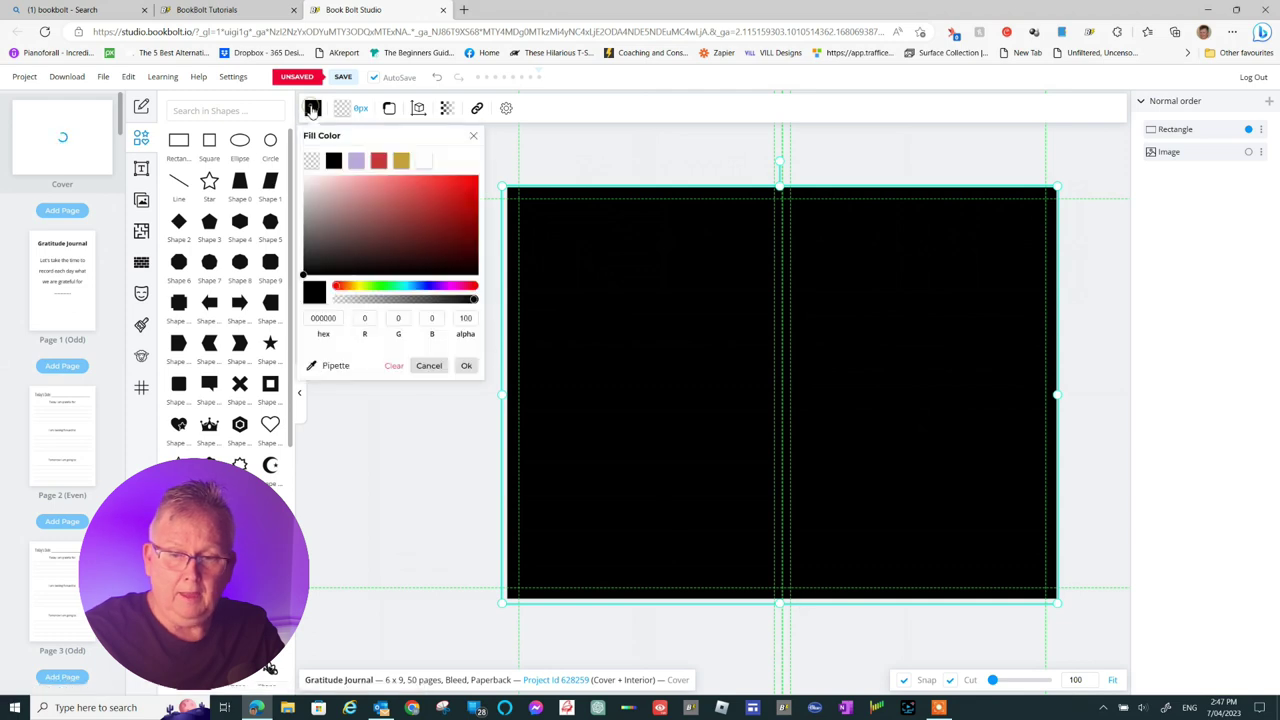
left_click(357, 164)
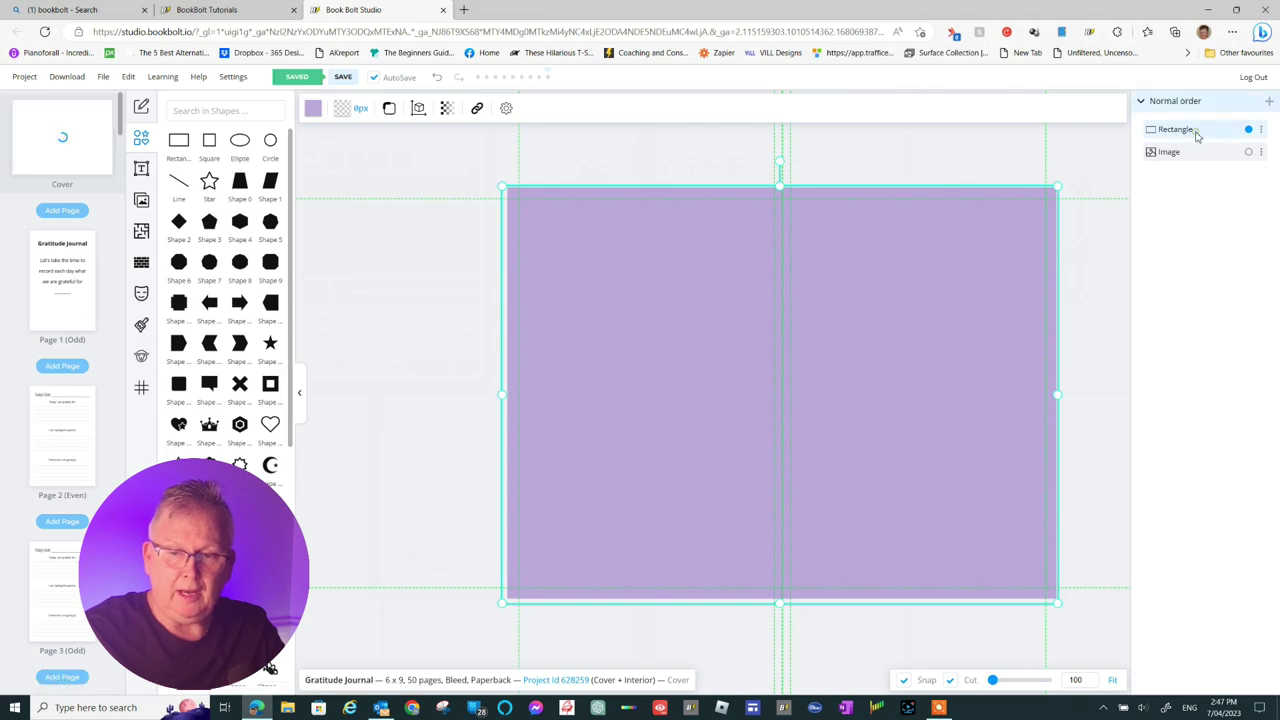
left_click_drag(1196, 129, 1199, 175)
left_click(914, 374)
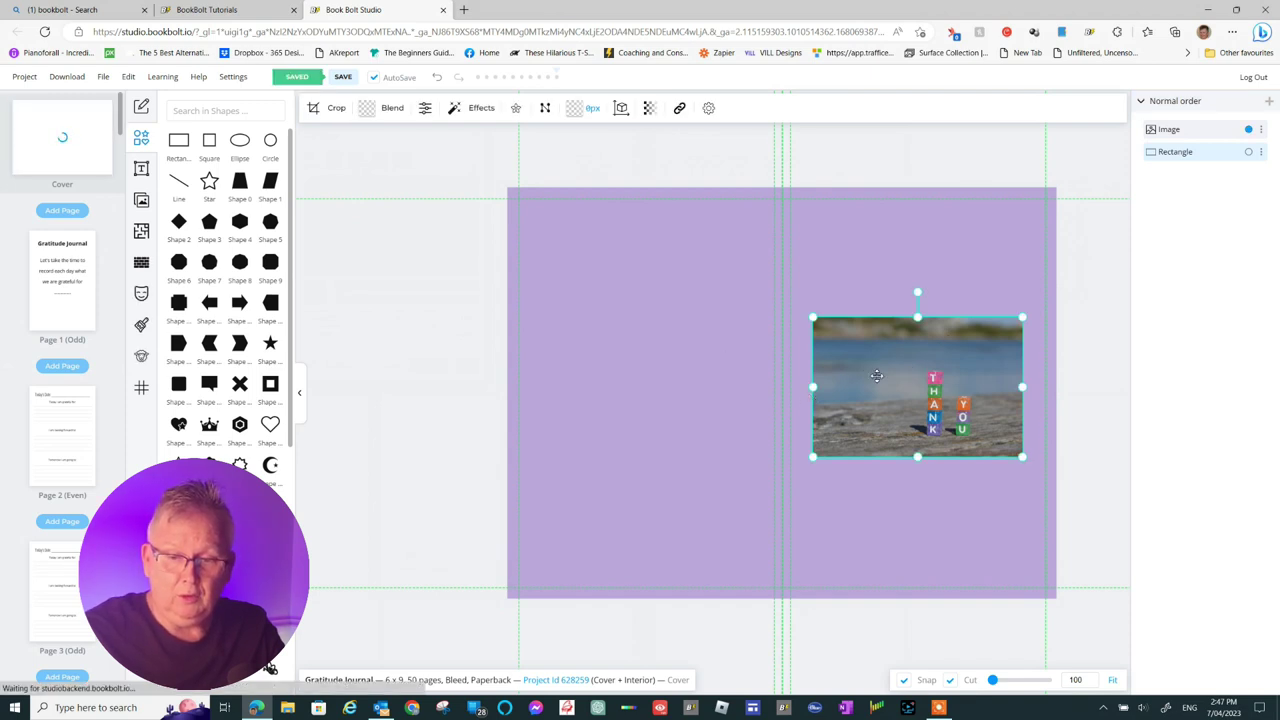
left_click_drag(876, 375, 882, 396)
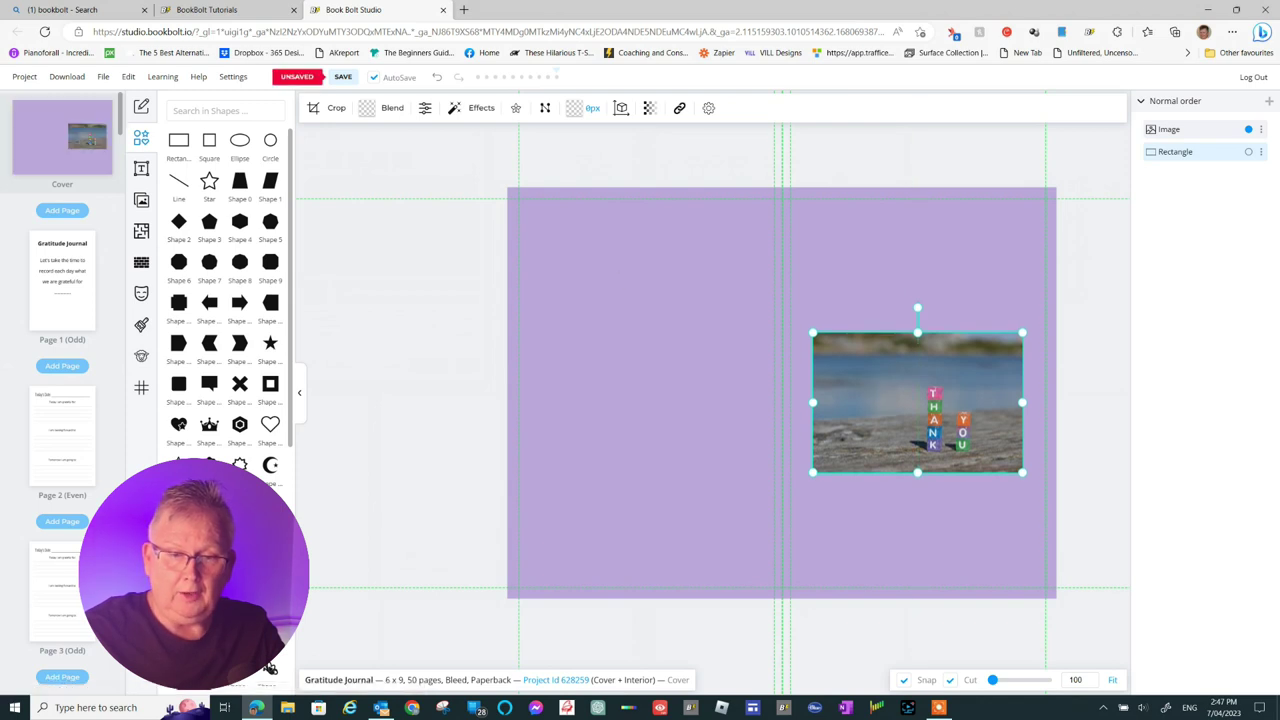
Add a heading to the cover reading 'Gratitude Journal'
left_click(141, 172)
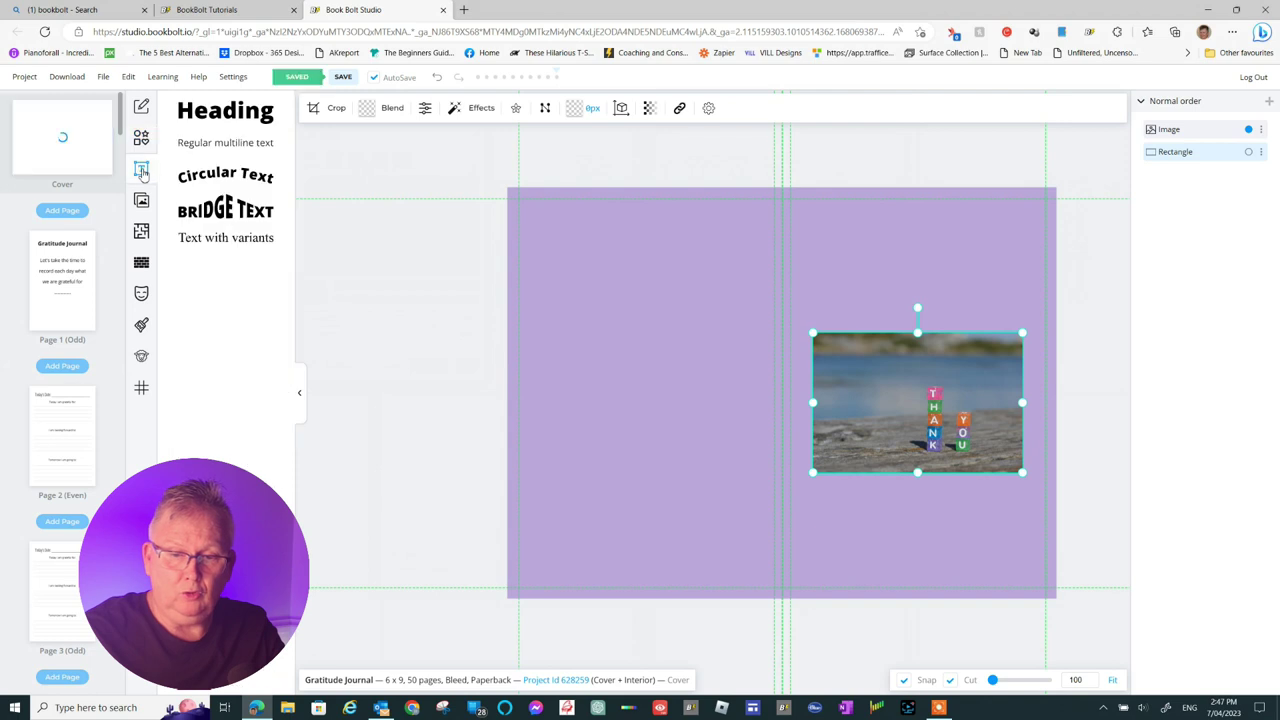
left_click(213, 113)
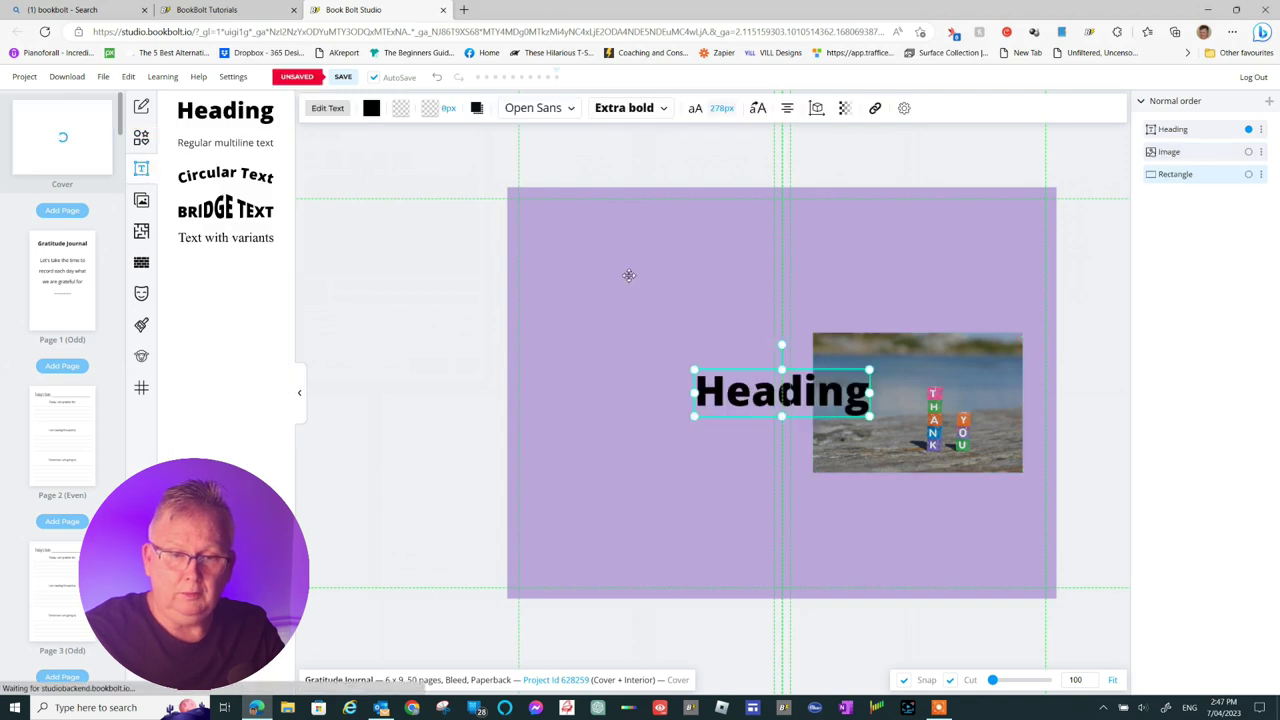
left_click(327, 108)
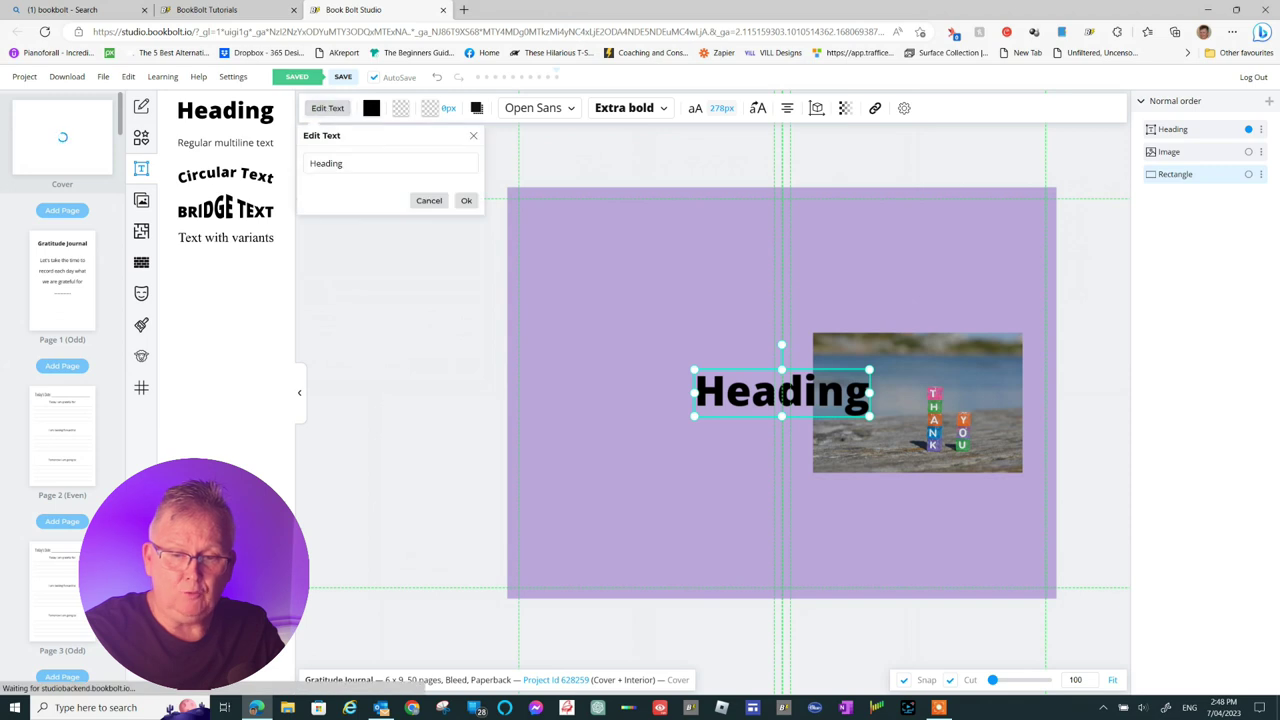
double_click(326, 163)
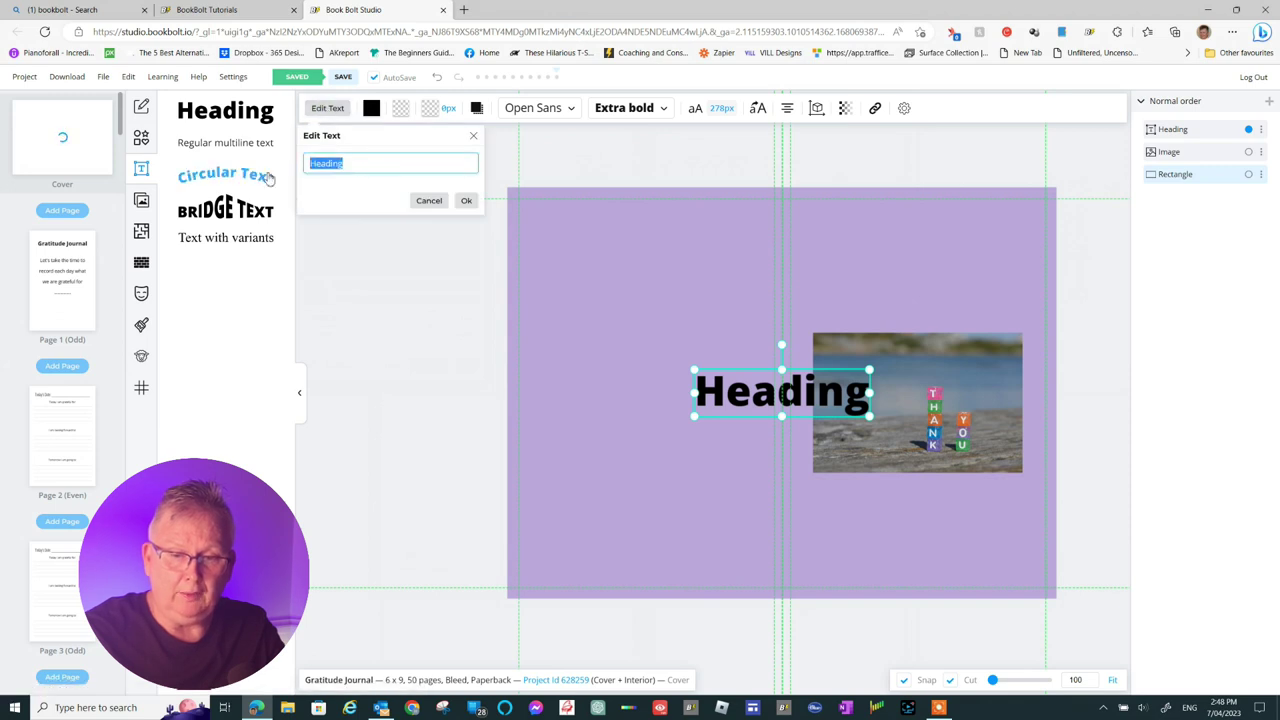
type("Gratitude J")
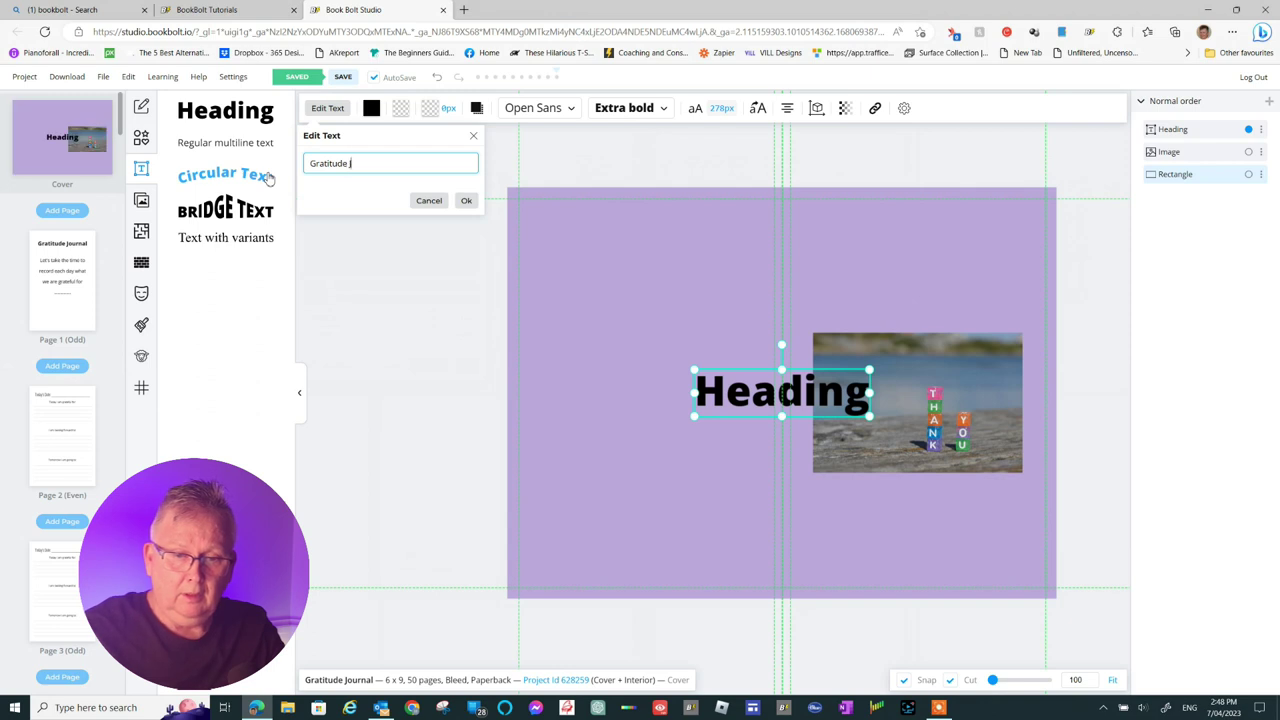
type("ournal")
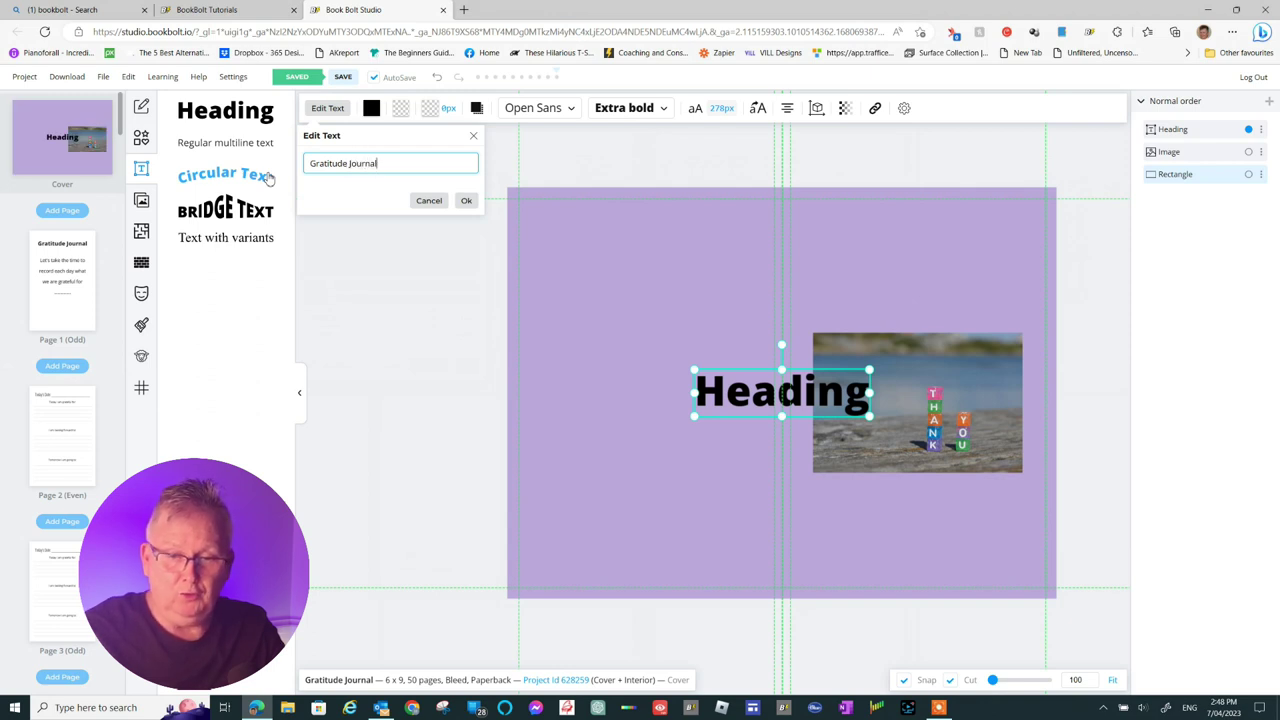
left_click(466, 201)
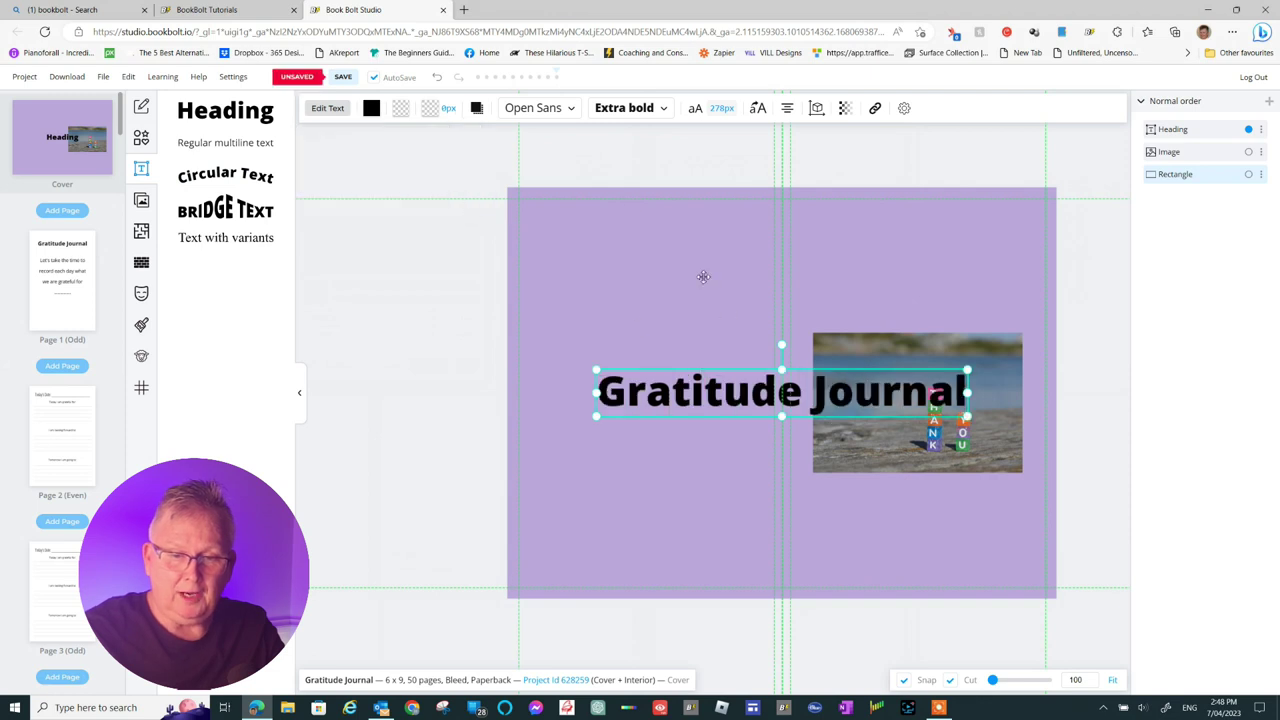
Shrink the title to 175 px and place it at the top of the front cover
left_click(695, 110)
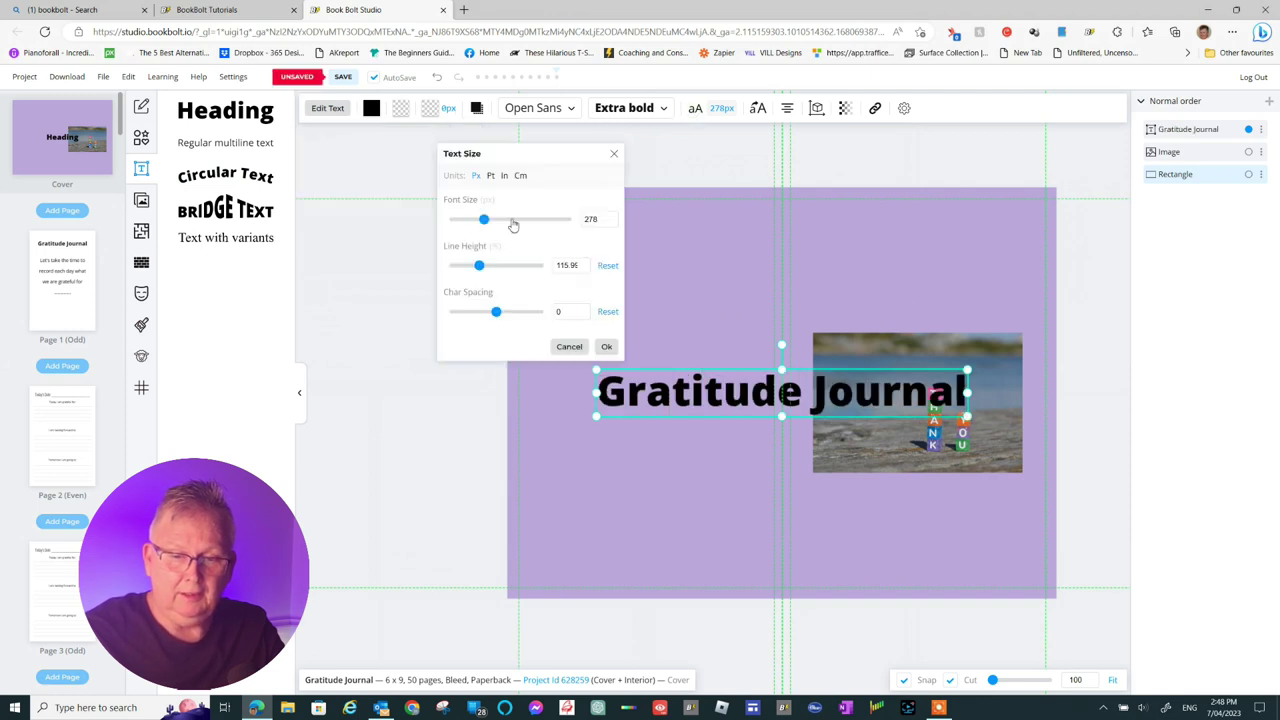
left_click_drag(486, 219, 473, 227)
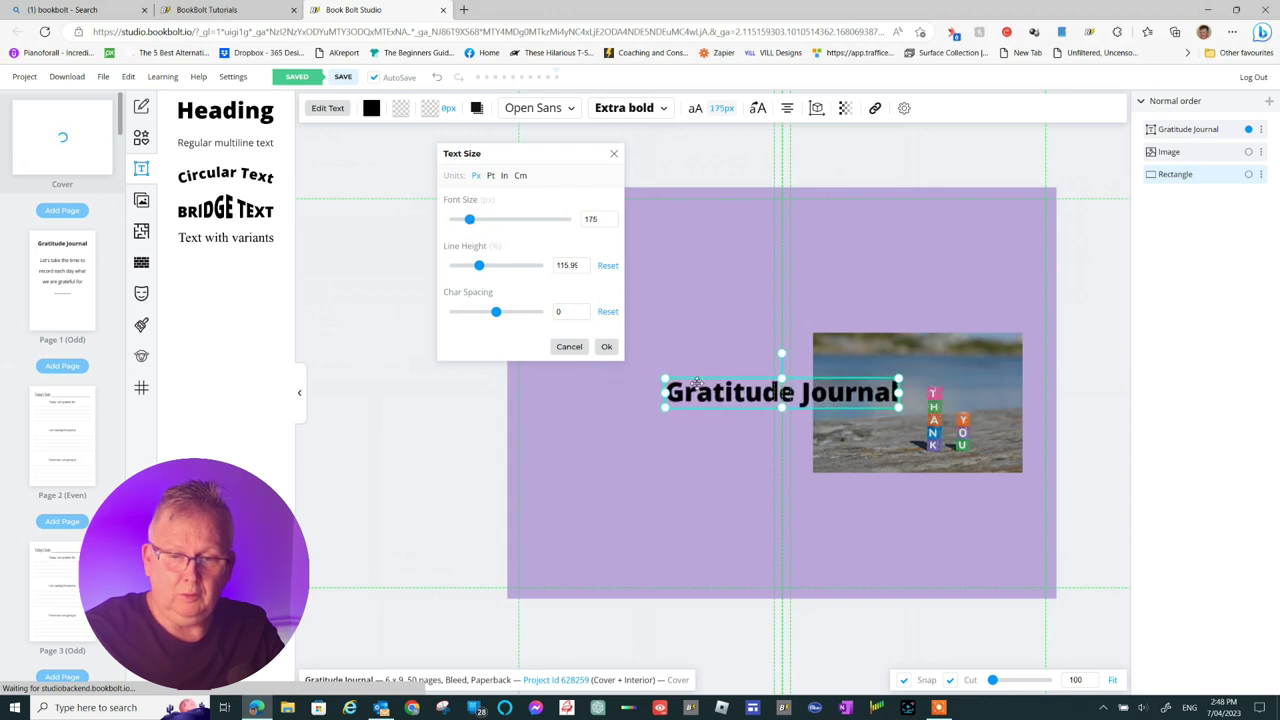
left_click_drag(743, 390, 874, 237)
left_click(606, 346)
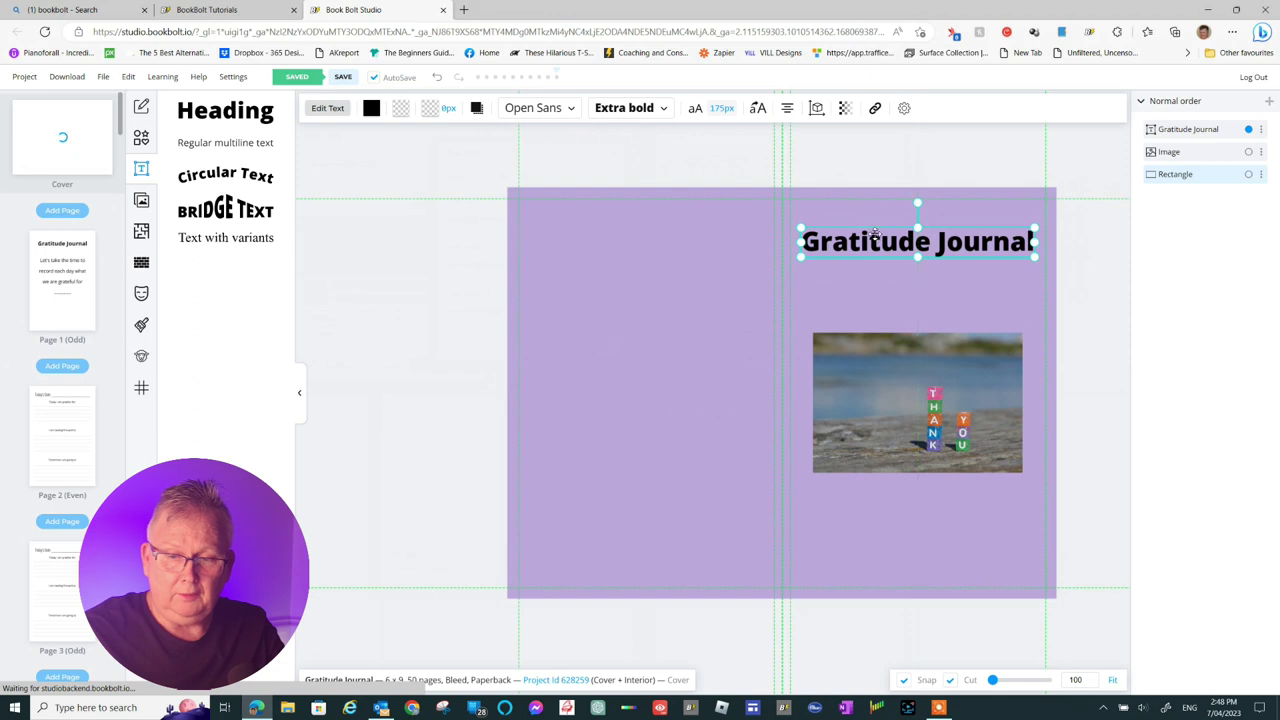
left_click(872, 236)
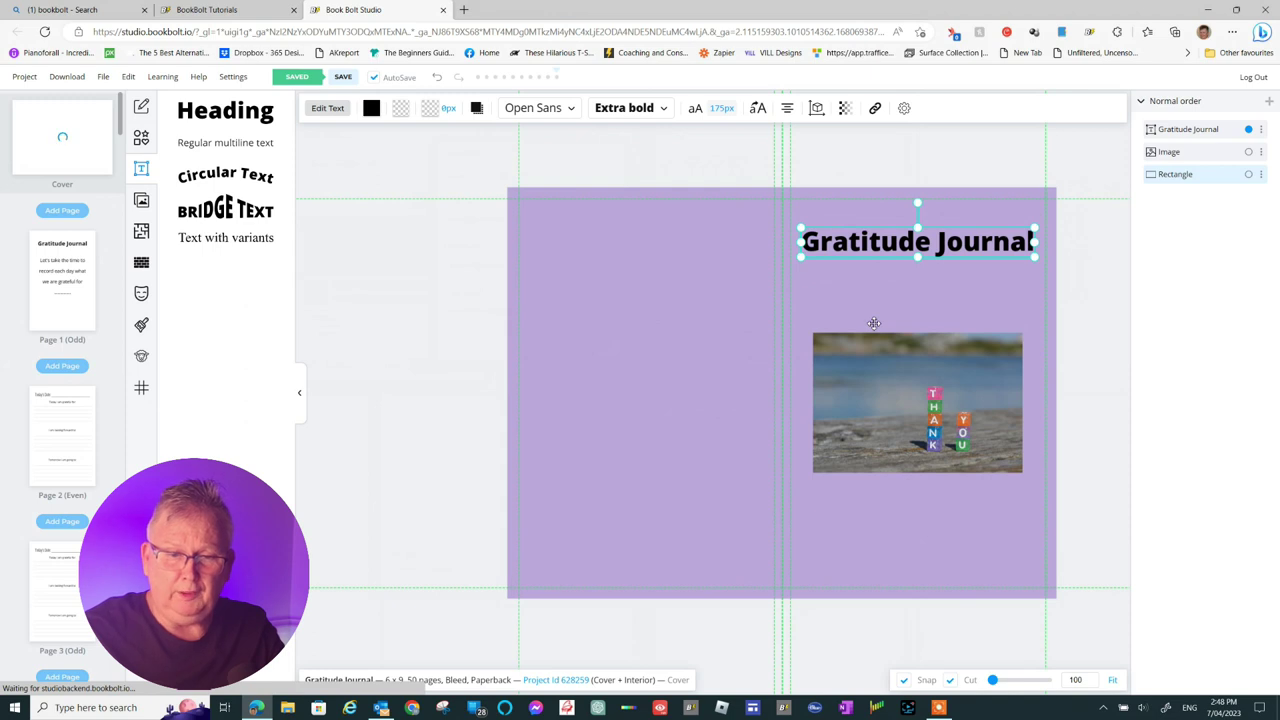
left_click(370, 110)
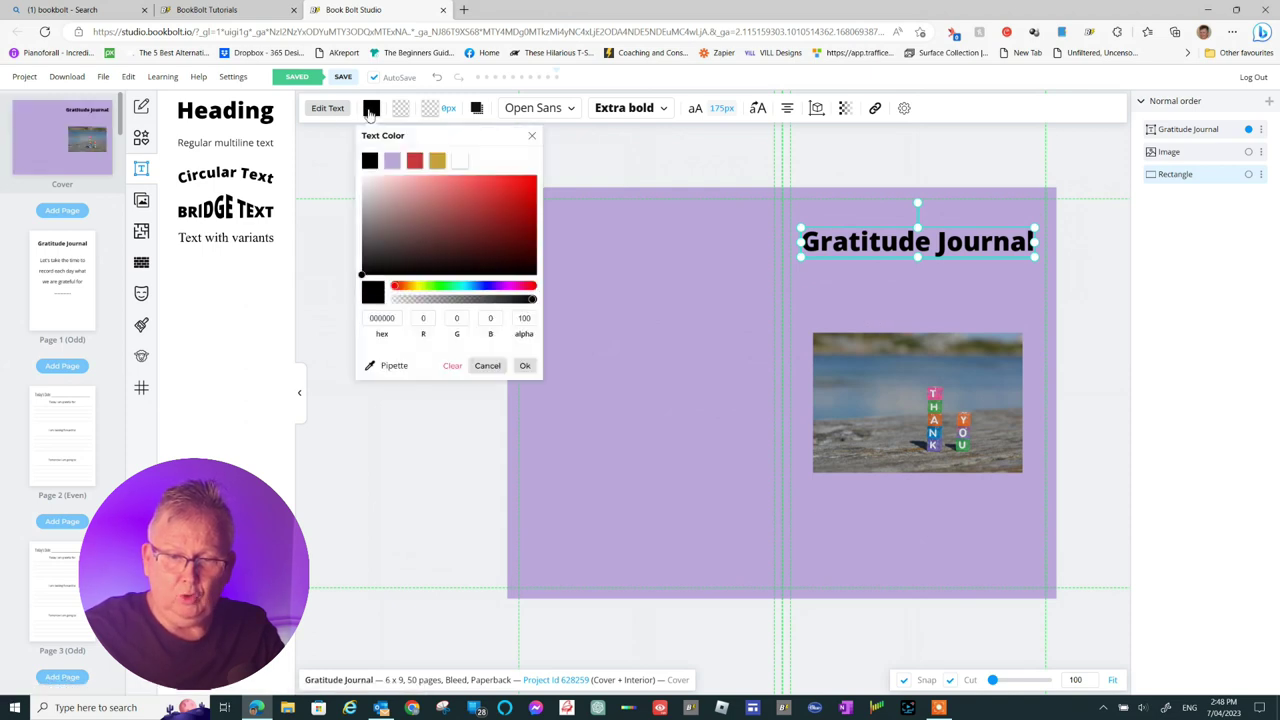
Make the Gratitude Journal title white with a 4 px black outline and stretch its box slightly taller
left_click(460, 162)
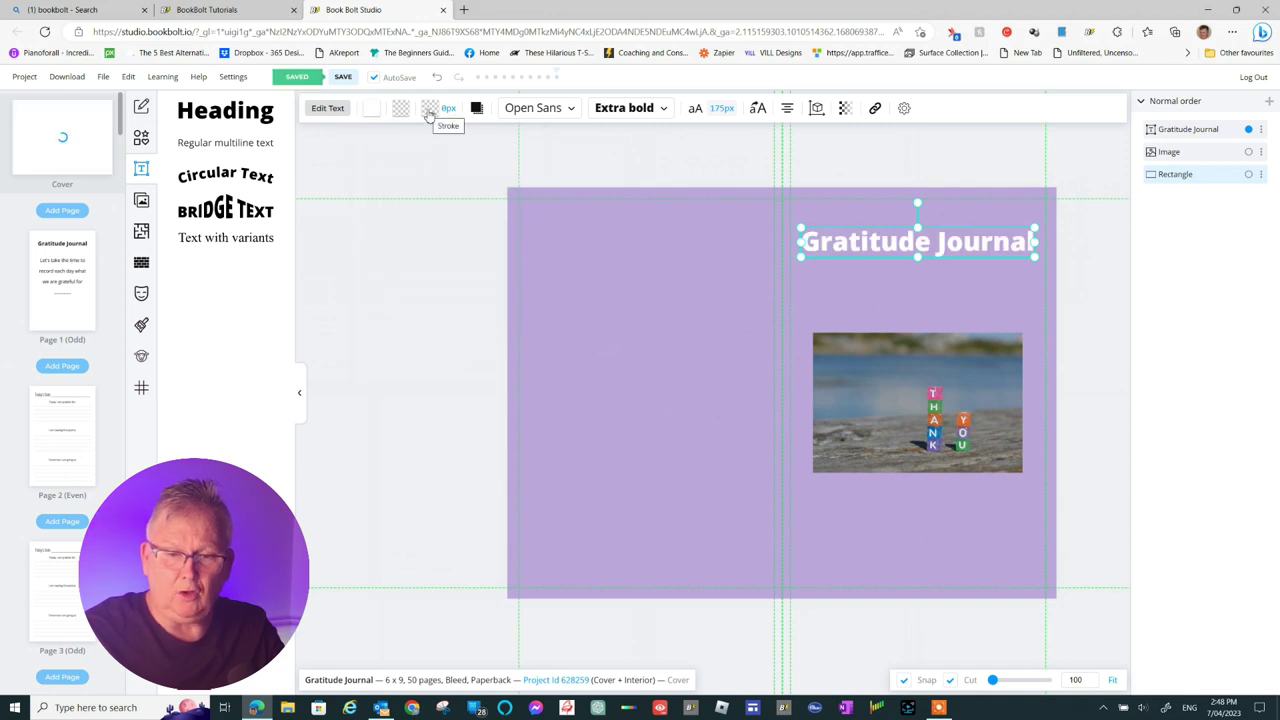
left_click(429, 112)
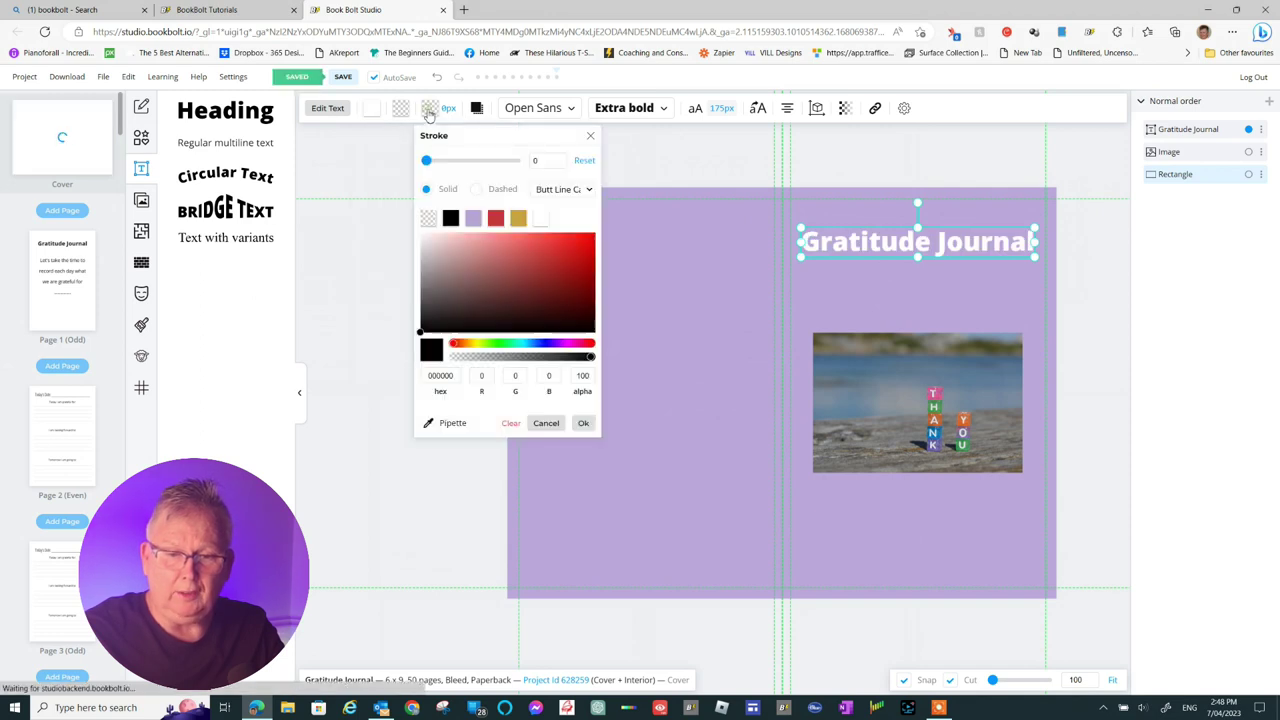
left_click(451, 220)
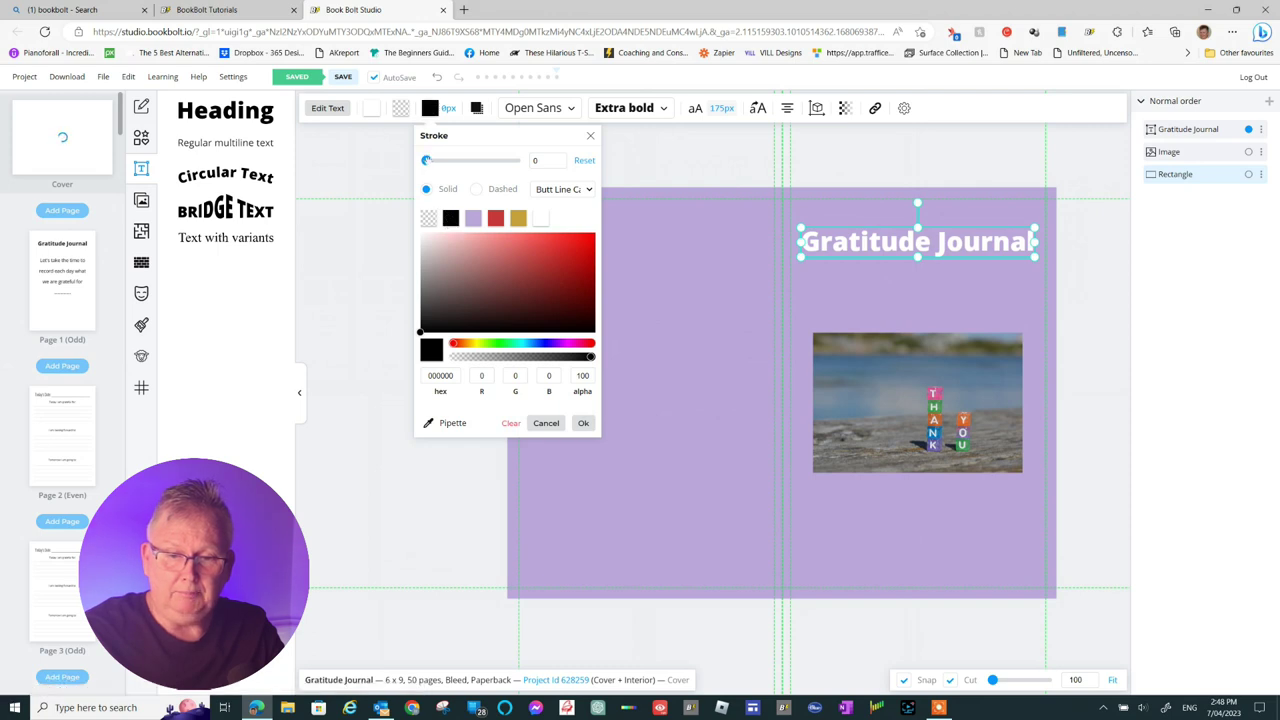
left_click_drag(426, 160, 430, 160)
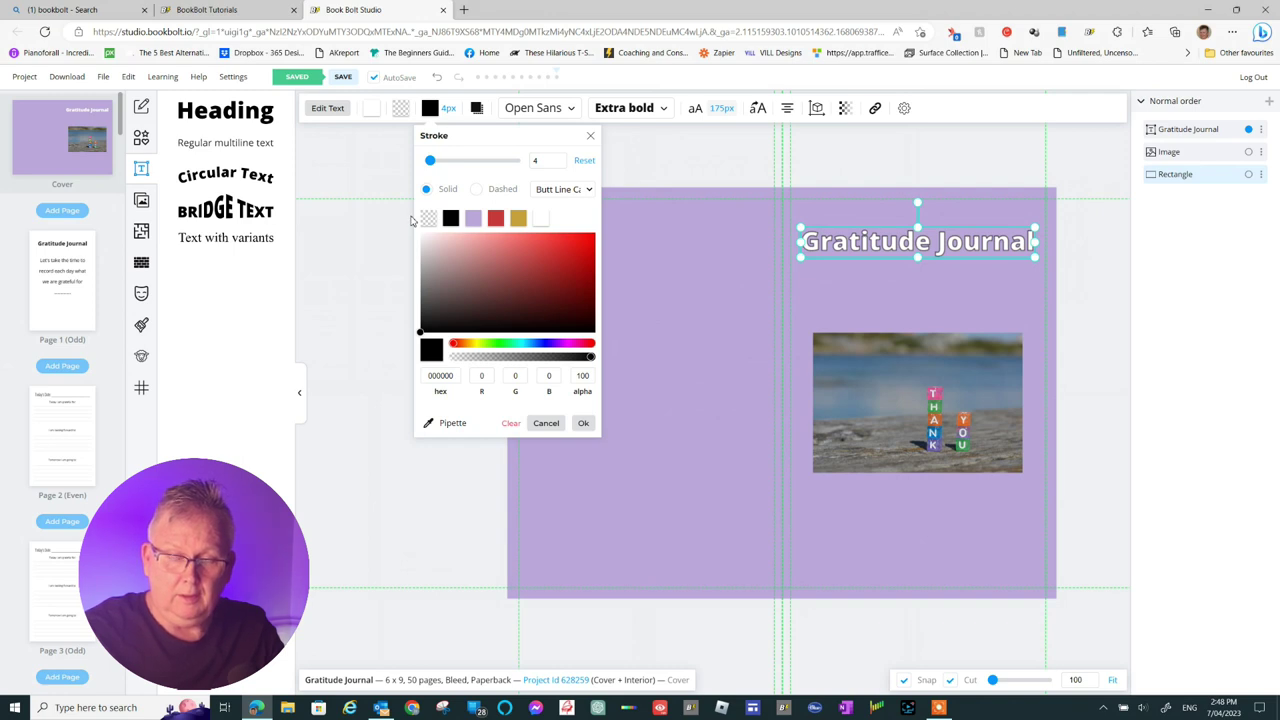
left_click(583, 424)
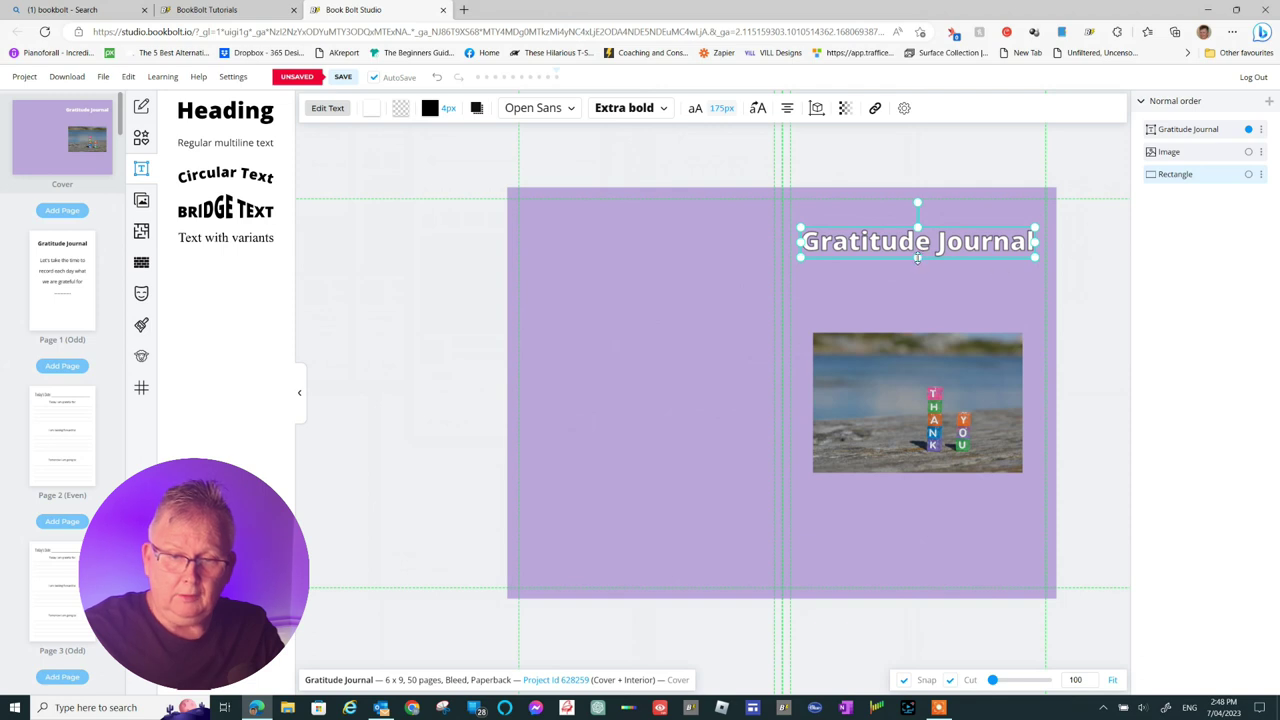
left_click_drag(917, 258, 915, 261)
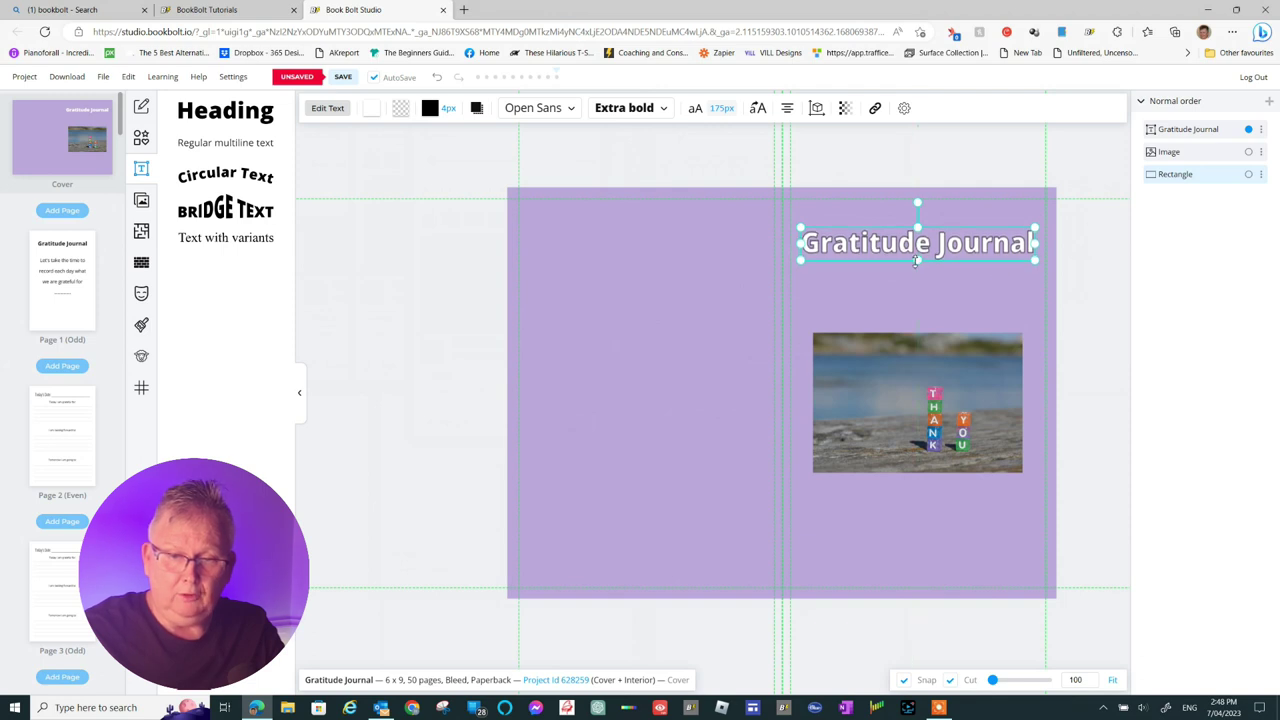
left_click(571, 110)
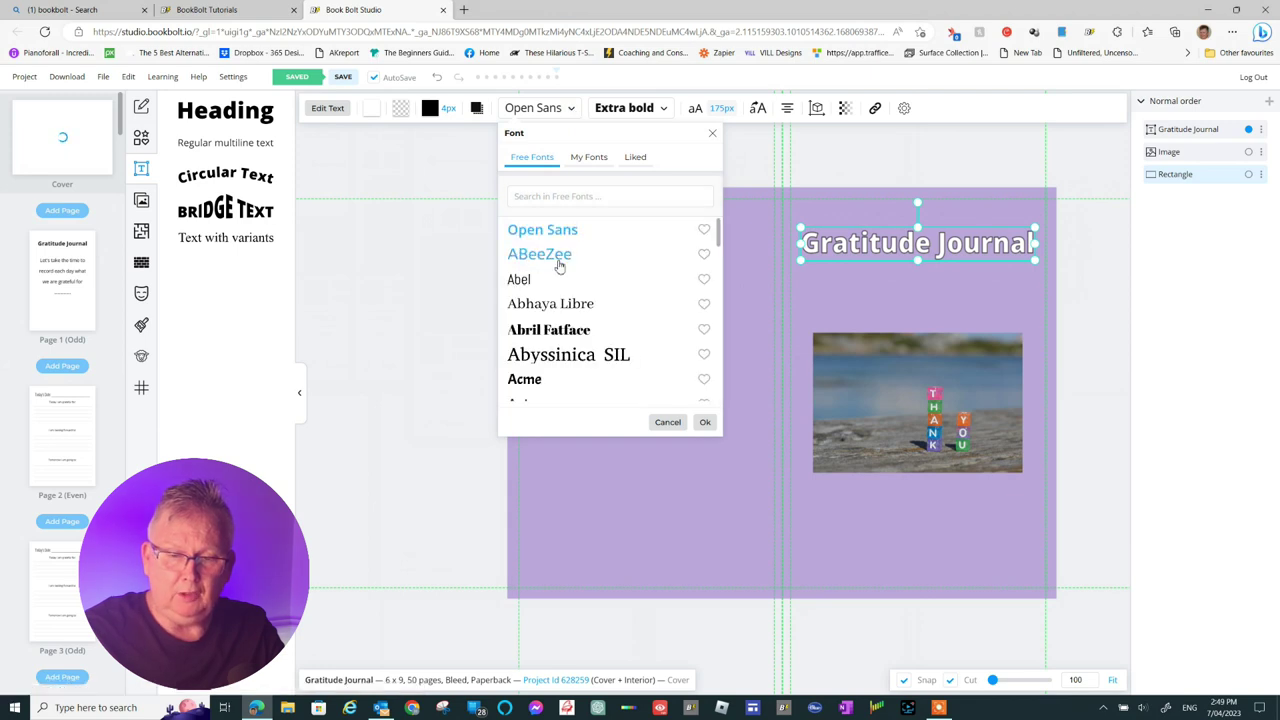
Apply the Amaranth font to the Gratitude Journal title
scroll(560, 265, "down", 4)
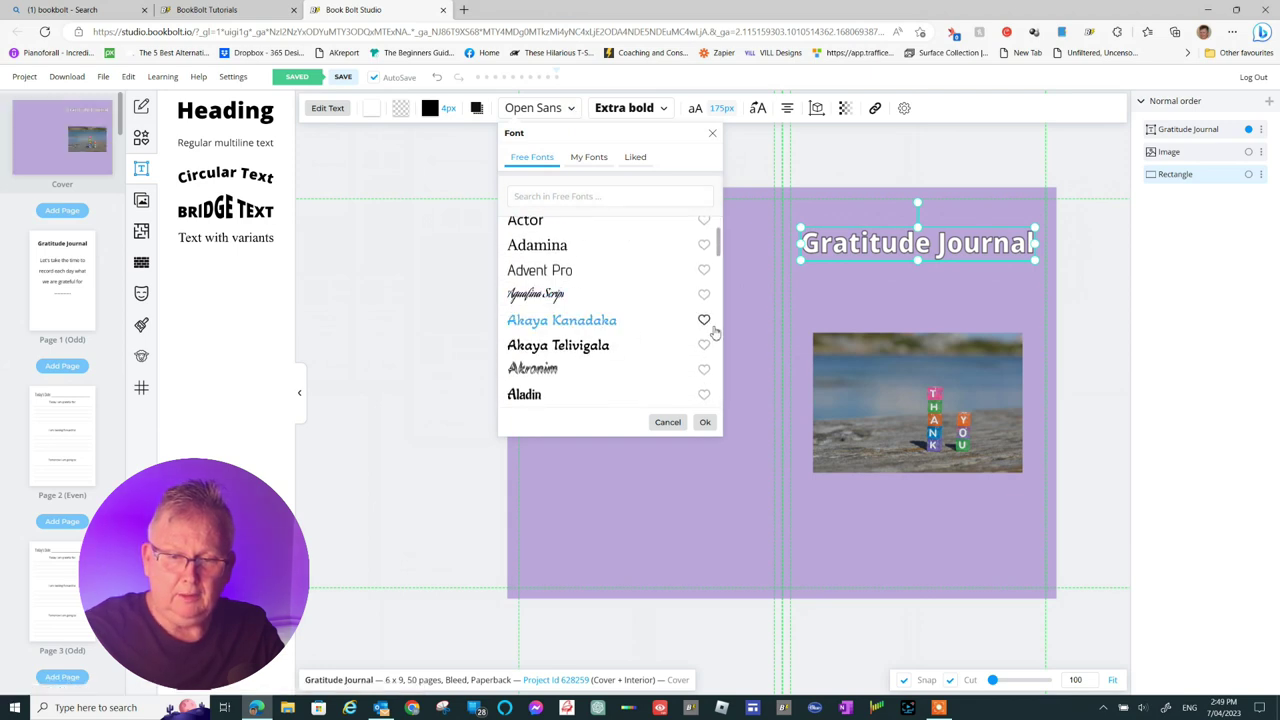
scroll(705, 328, "down", 1)
scroll(618, 305, "down", 2)
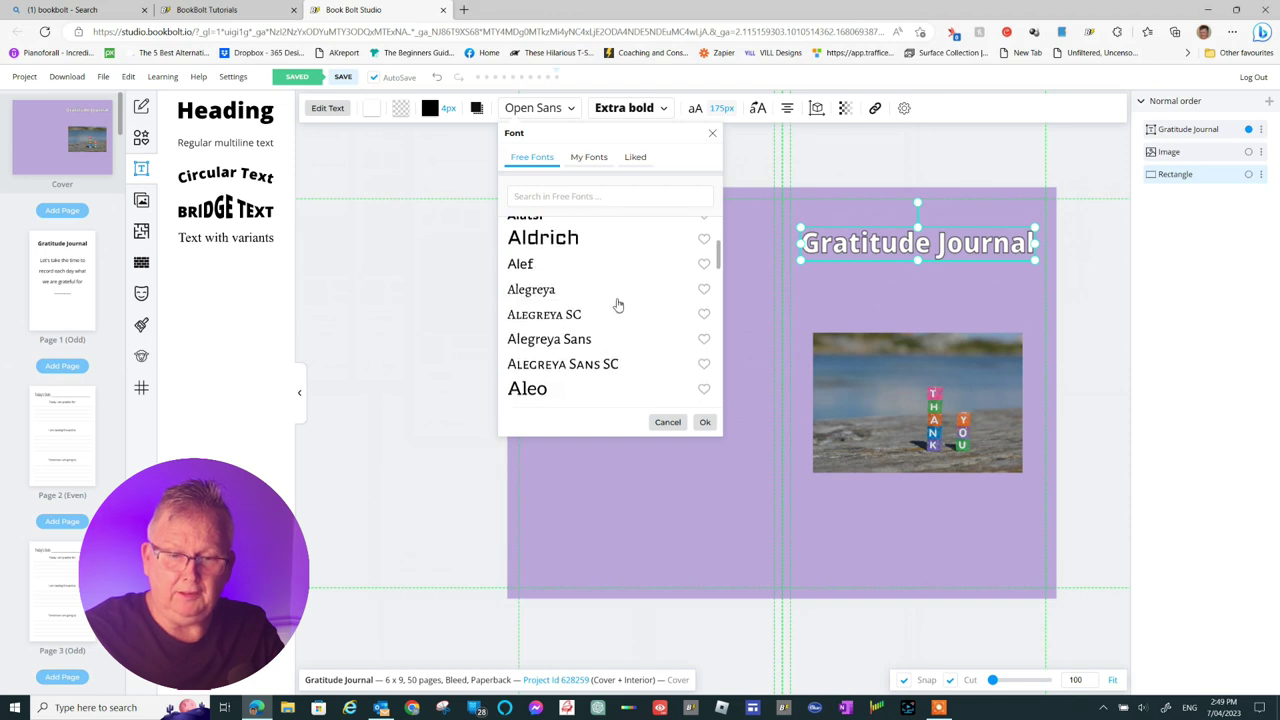
scroll(618, 305, "down", 1)
scroll(618, 305, "down", 3)
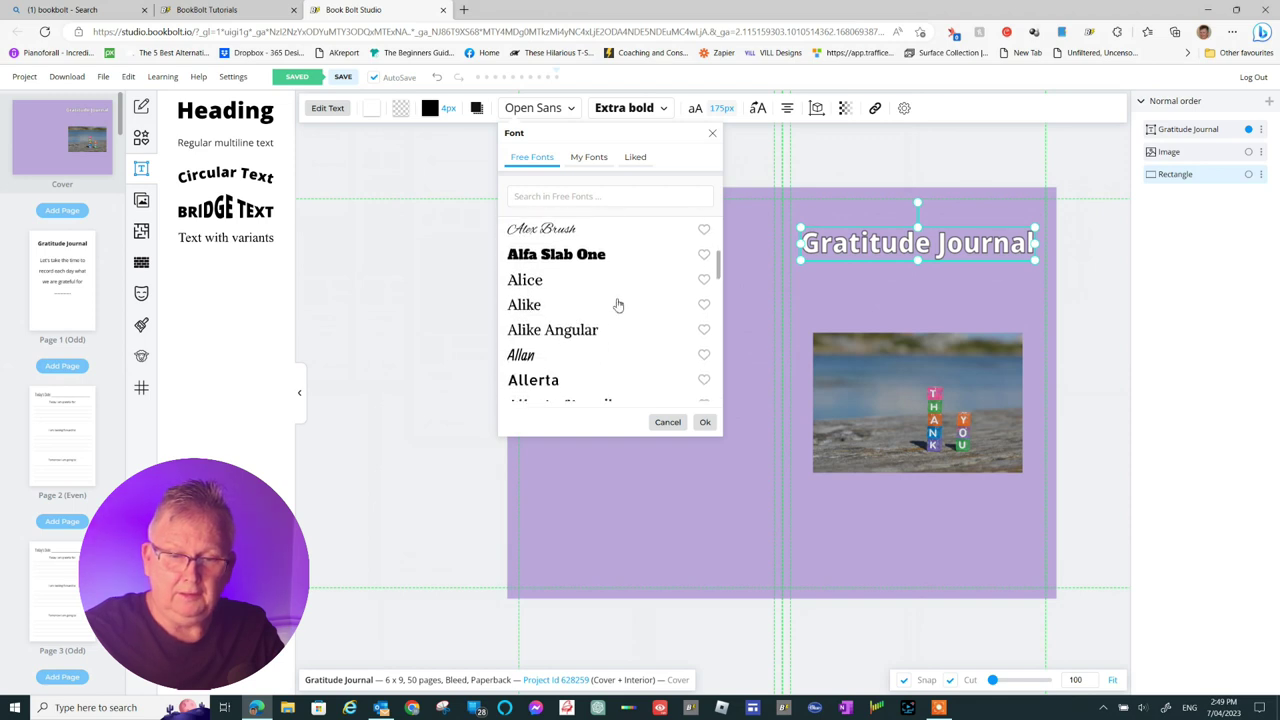
scroll(618, 305, "down", 3)
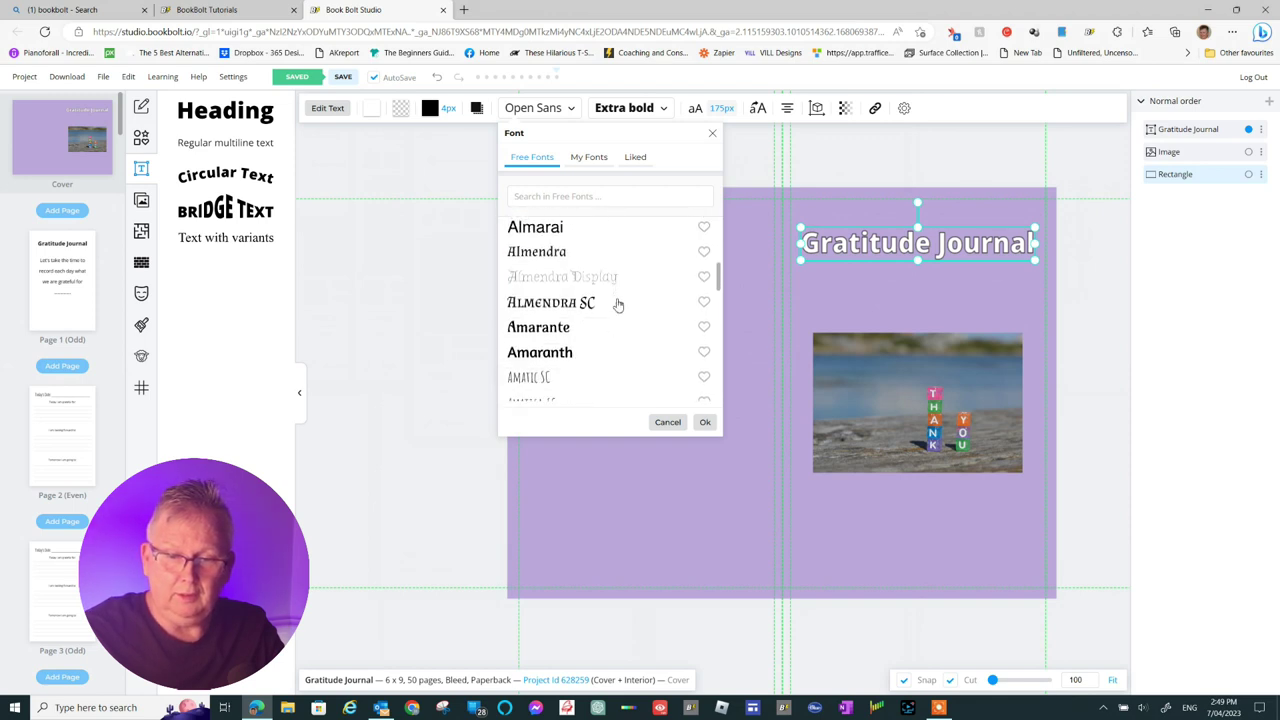
left_click(560, 305)
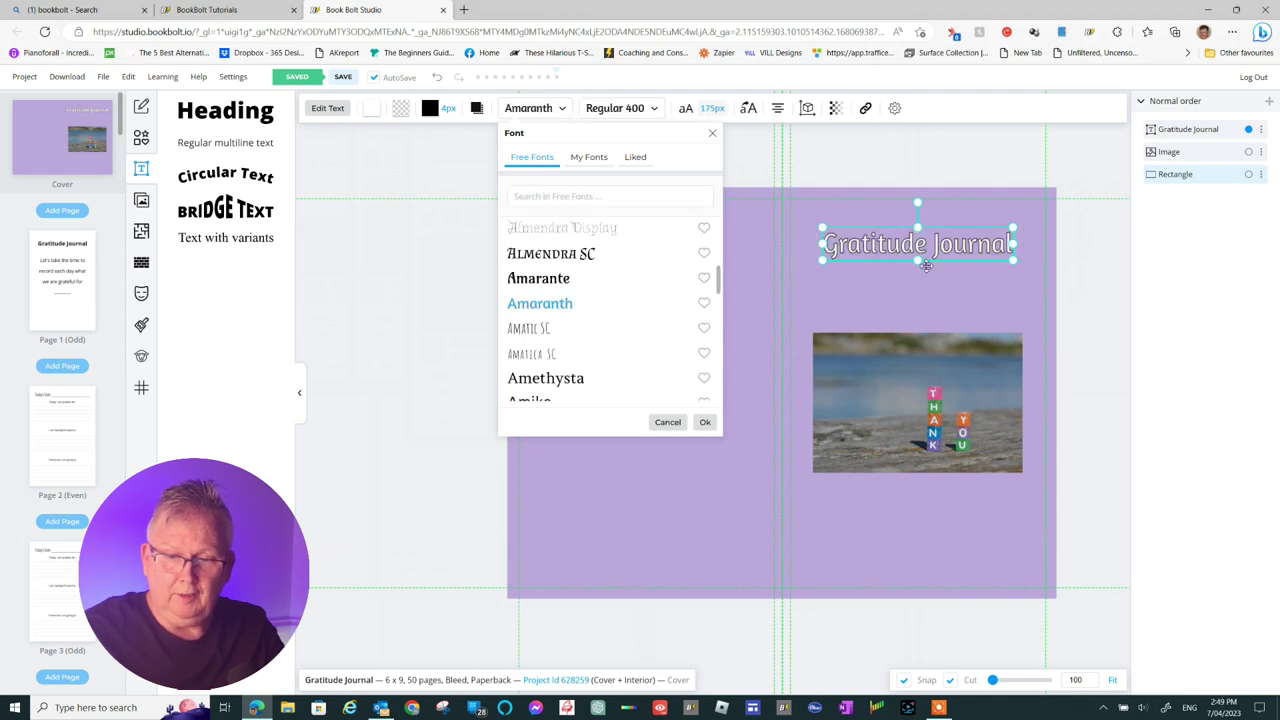
Enlarge the title box slightly and shift it right, keeping Amaranth
left_click_drag(821, 262, 802, 265)
left_click_drag(888, 237, 896, 237)
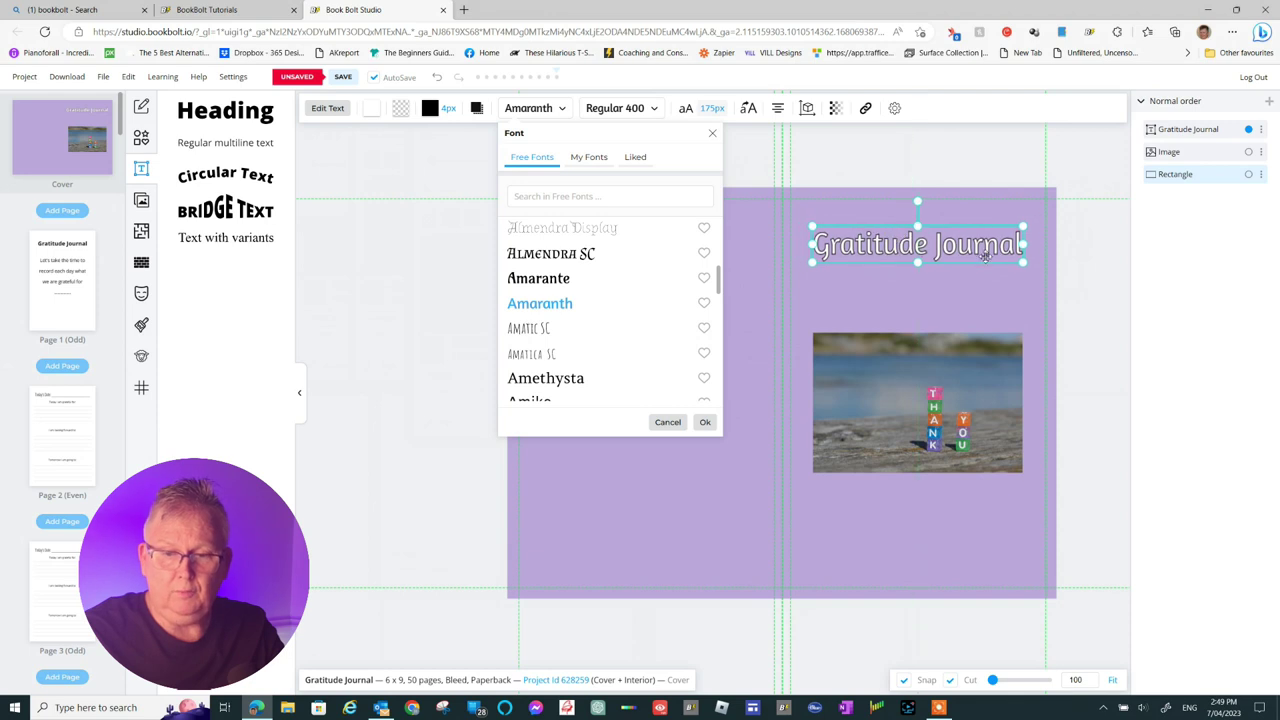
left_click_drag(1020, 263, 1027, 268)
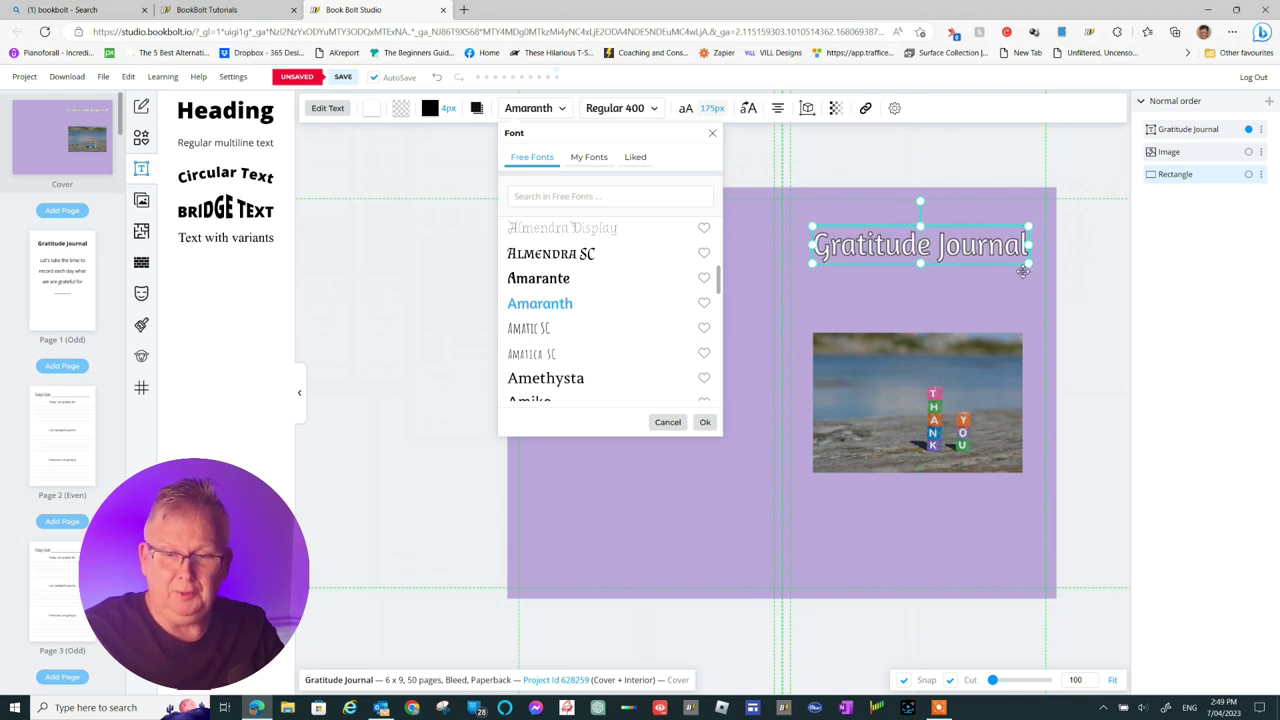
left_click(706, 423)
Move the Thank You photo to the top and enlarge it across the whole cover
left_click(850, 310)
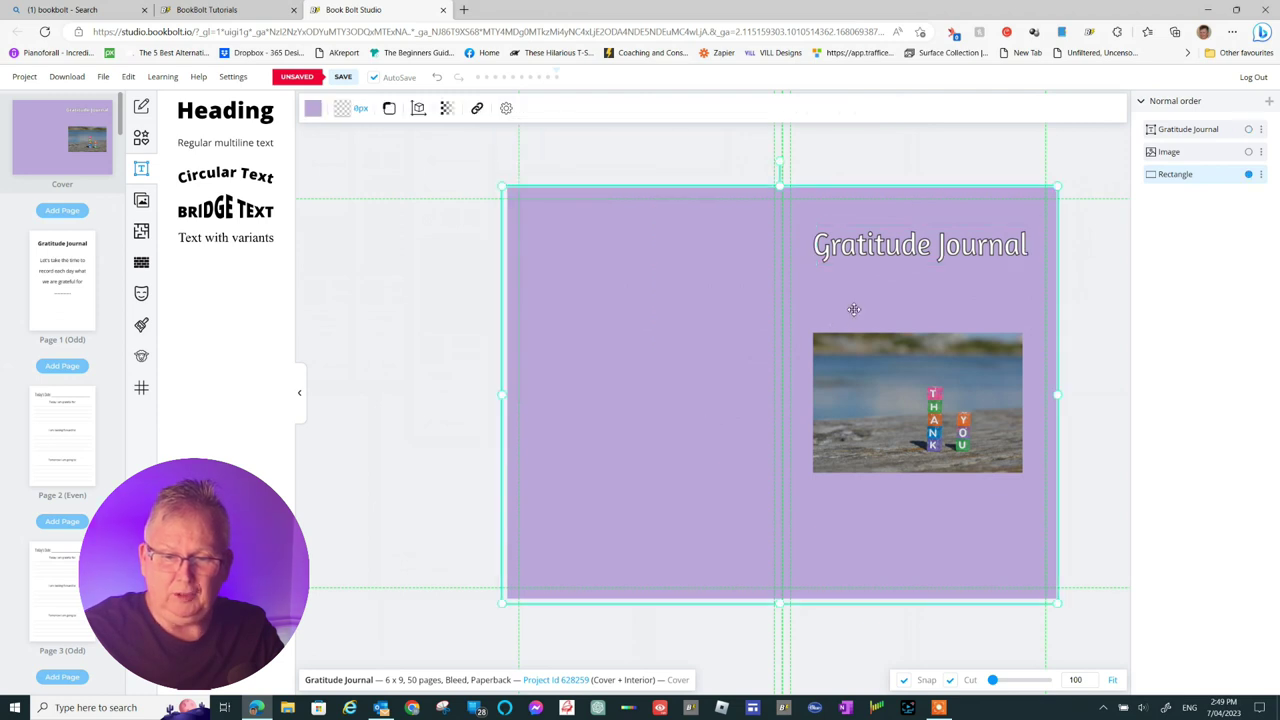
left_click(933, 373)
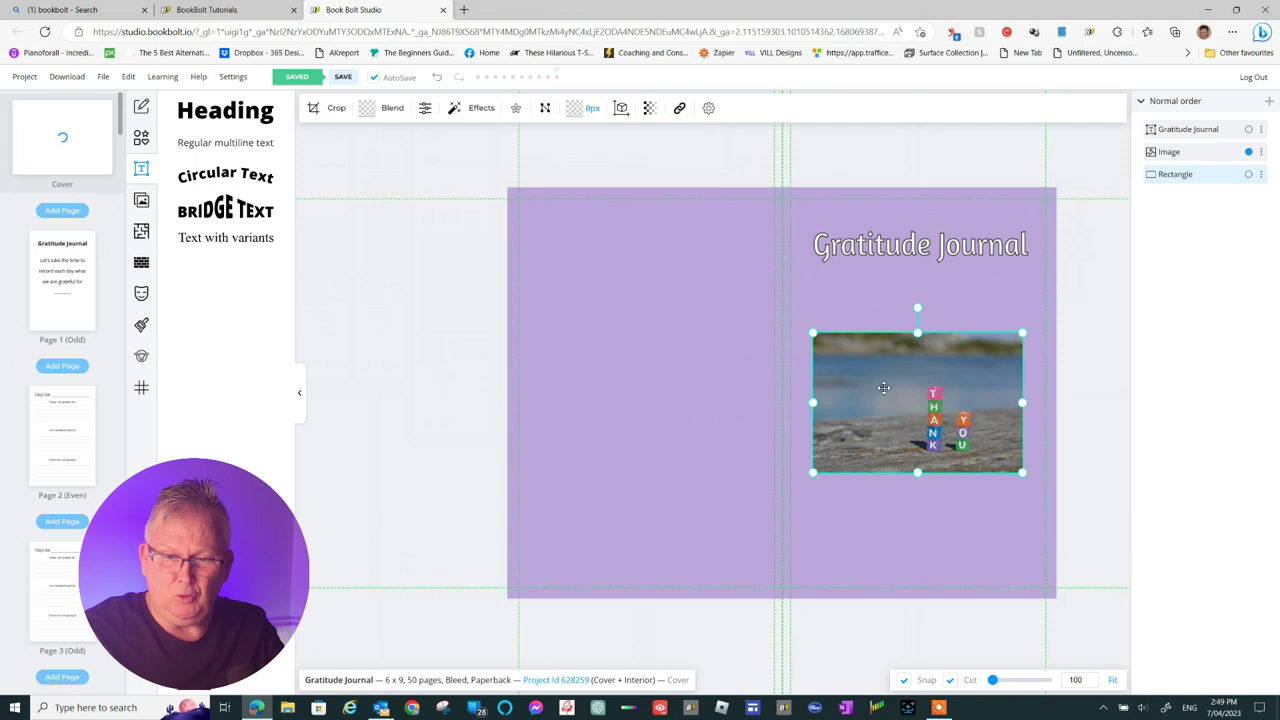
left_click_drag(884, 388, 826, 240)
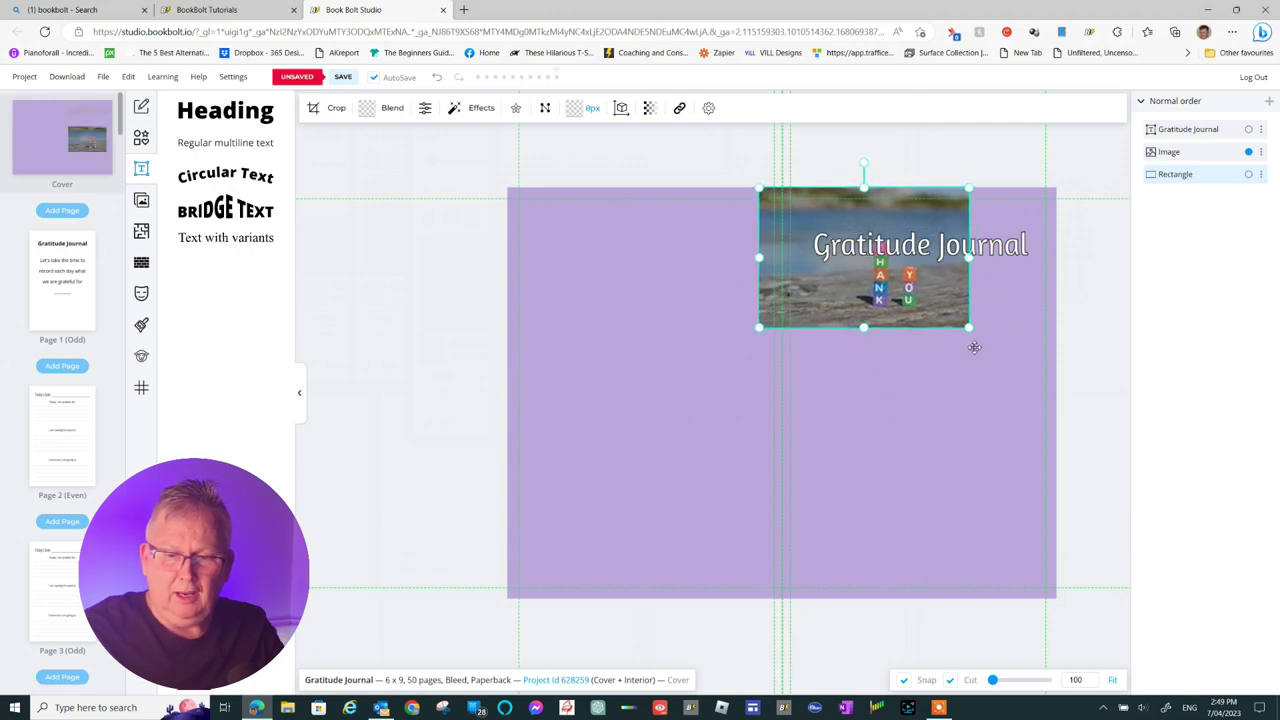
left_click_drag(978, 329, 1128, 621)
left_click_drag(1021, 451, 861, 459)
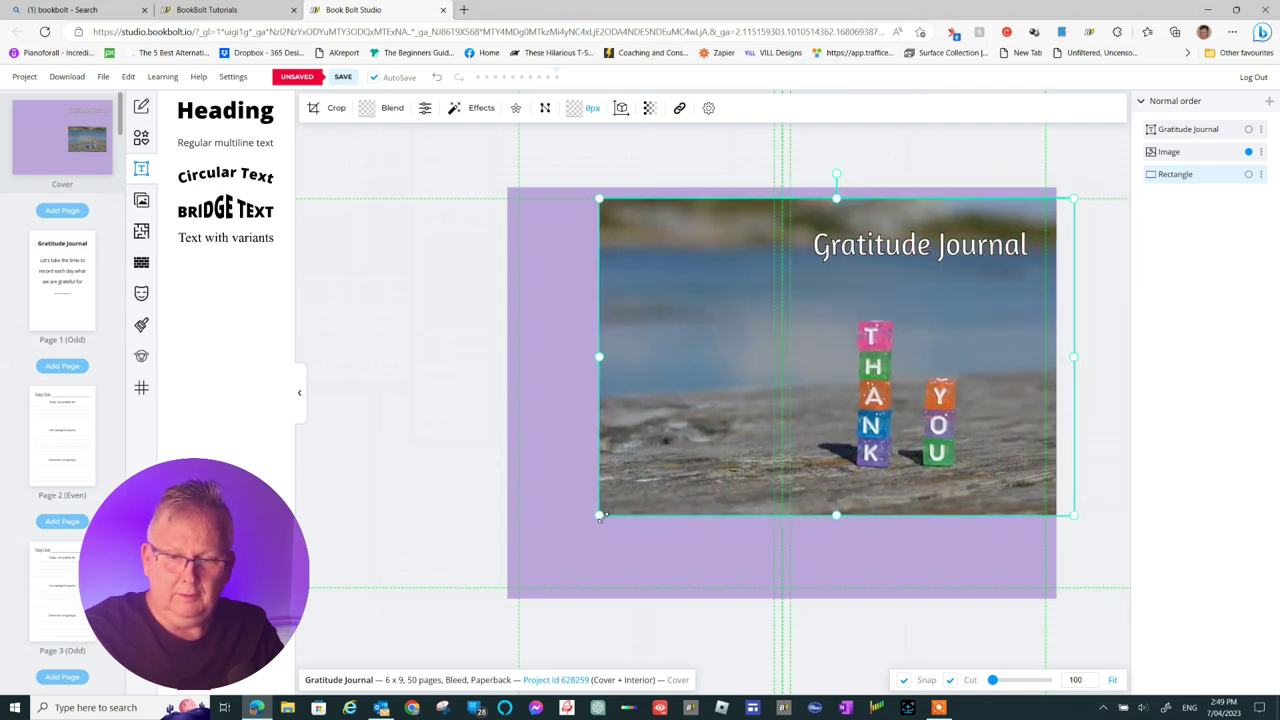
left_click_drag(599, 516, 503, 640)
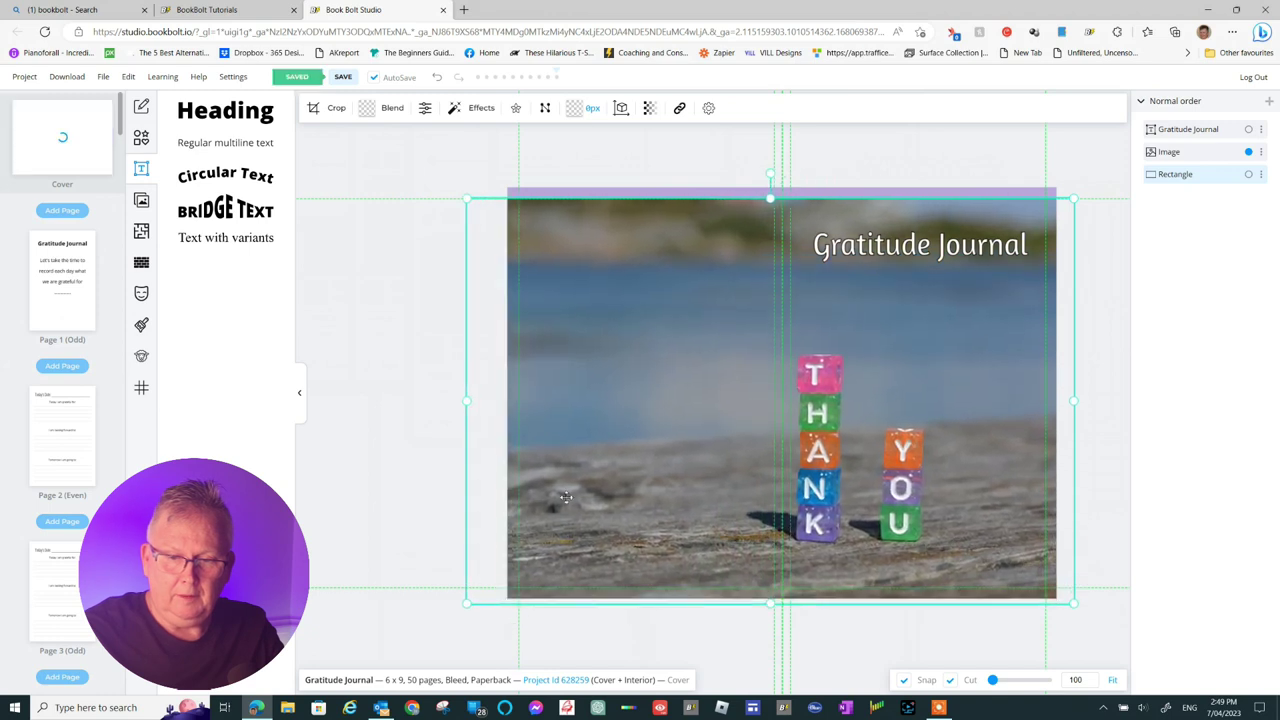
left_click_drag(586, 458, 610, 446)
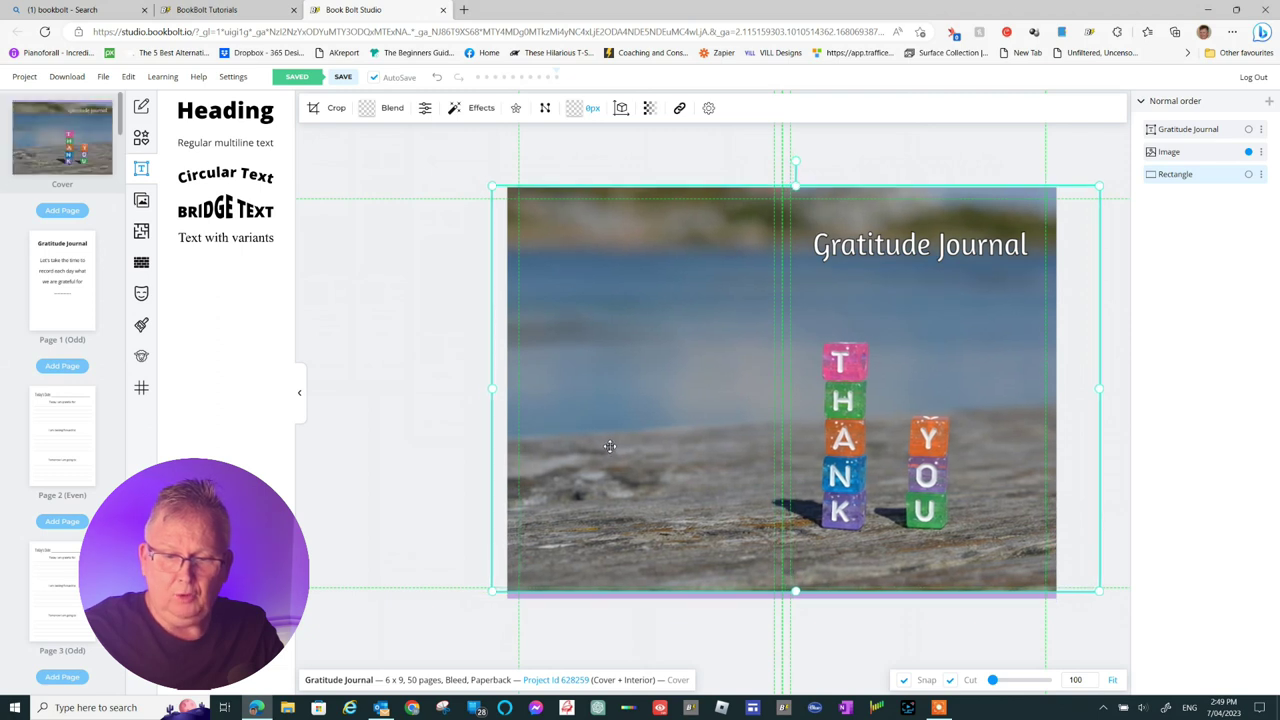
left_click_drag(609, 446, 623, 448)
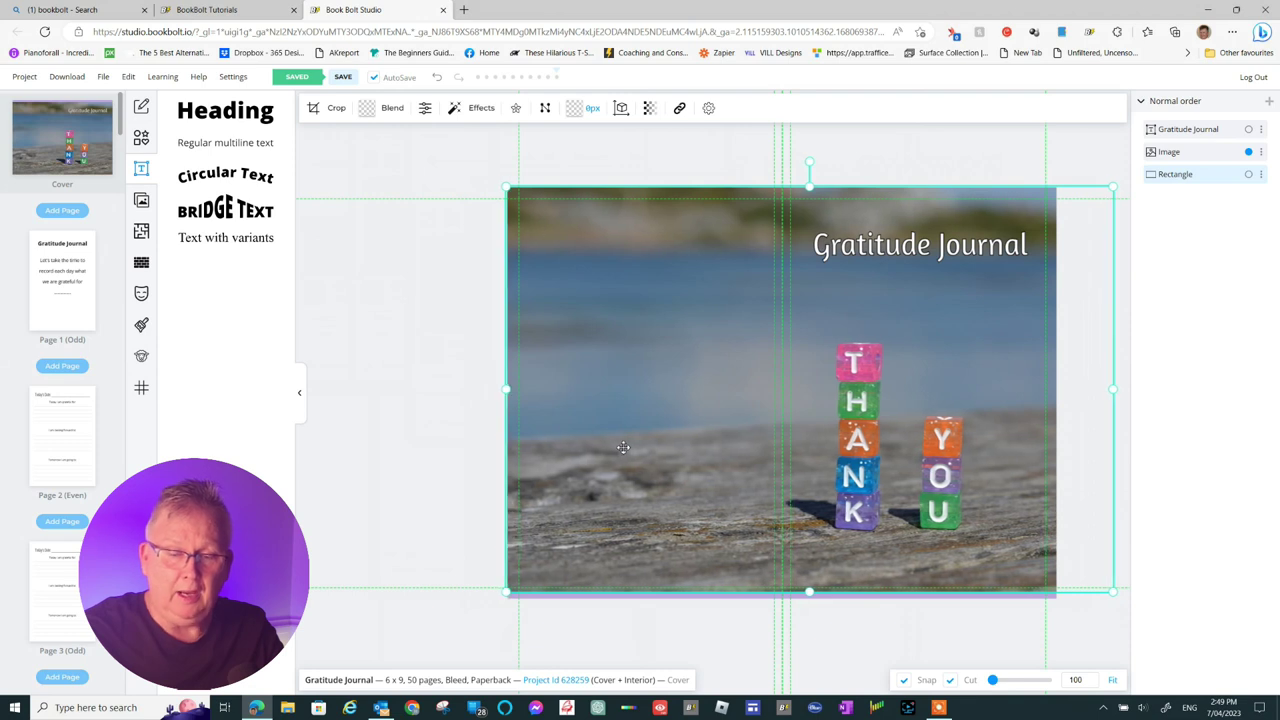
Extend the photo's top and bottom edges out to the bleed
left_click(376, 327)
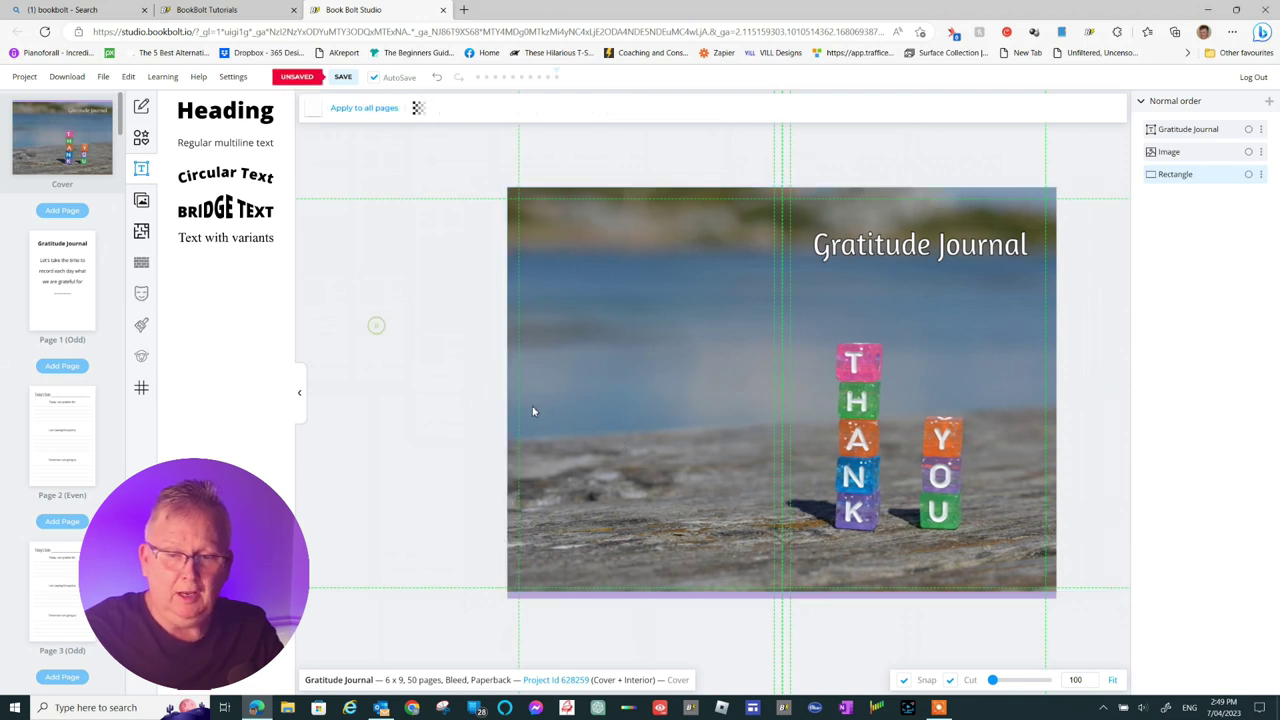
left_click(913, 540)
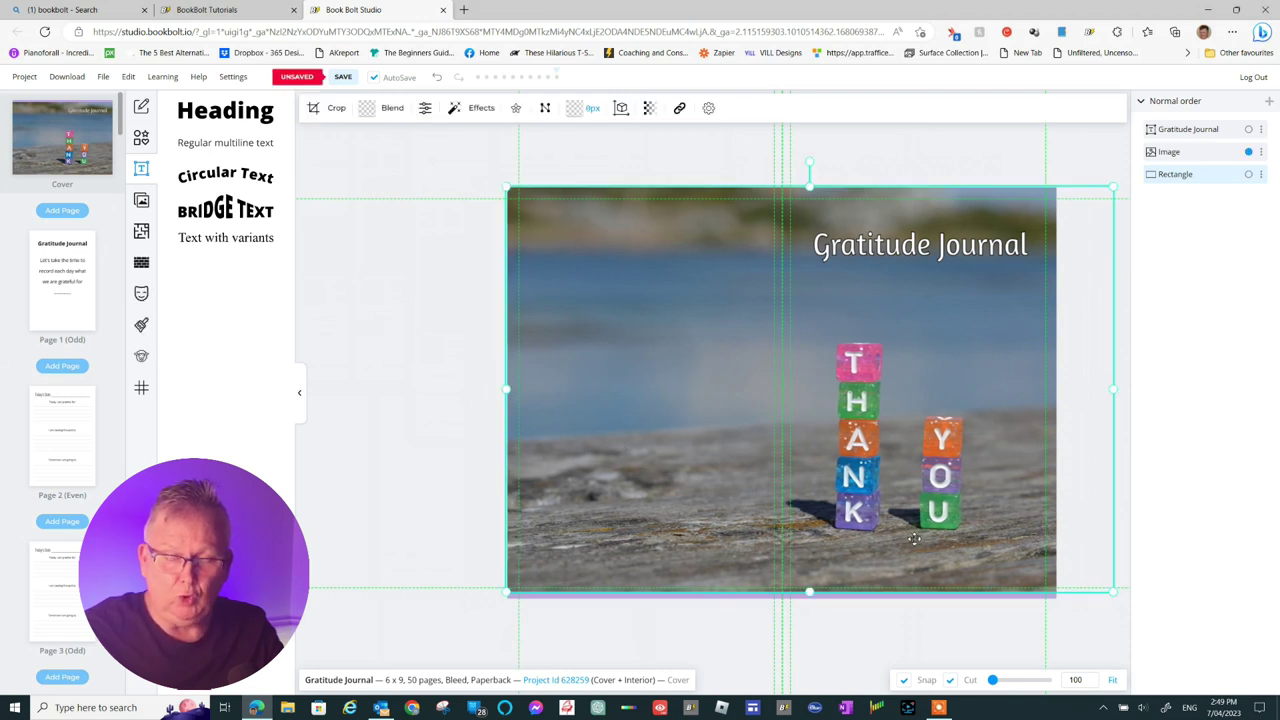
left_click_drag(913, 540, 914, 544)
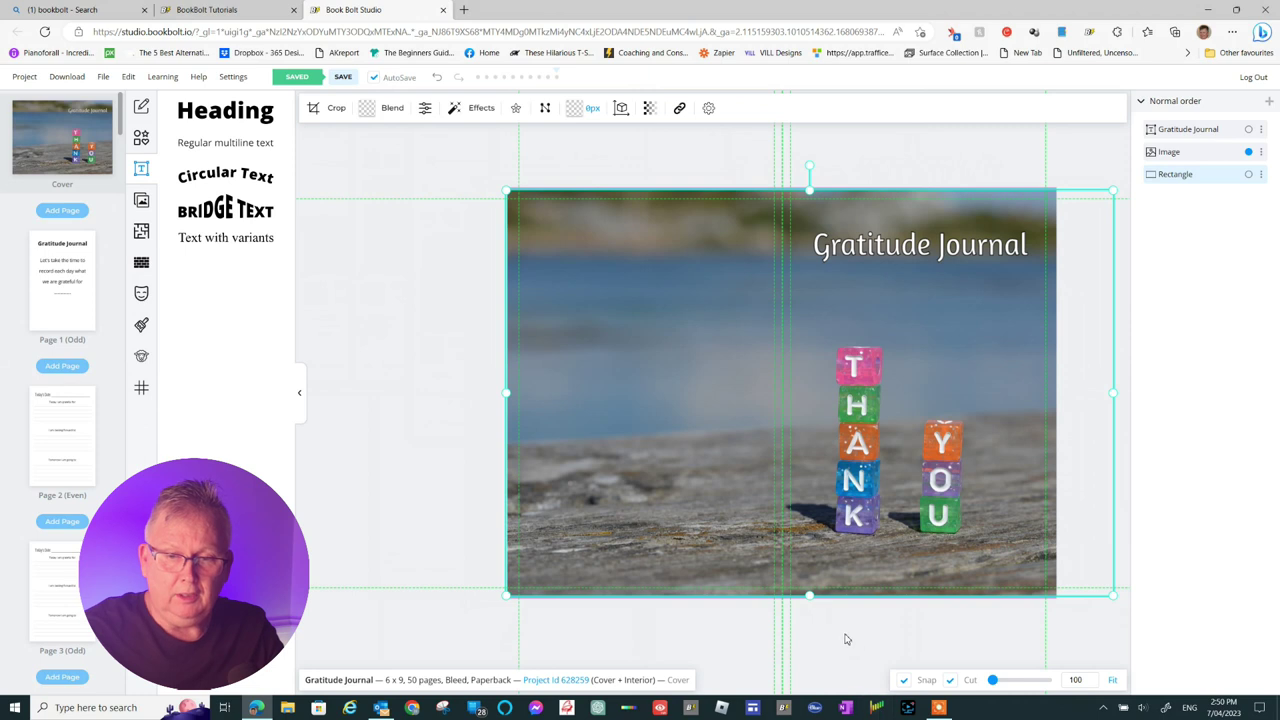
left_click_drag(810, 597, 810, 601)
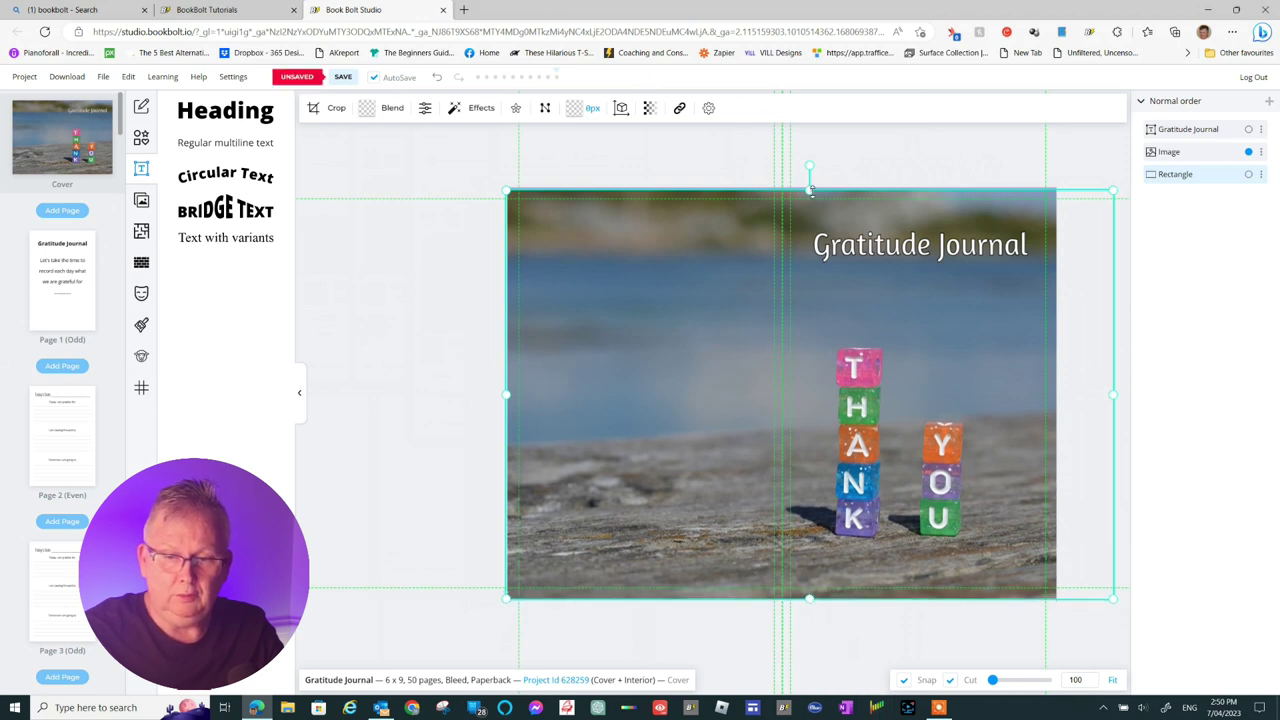
left_click_drag(810, 190, 810, 185)
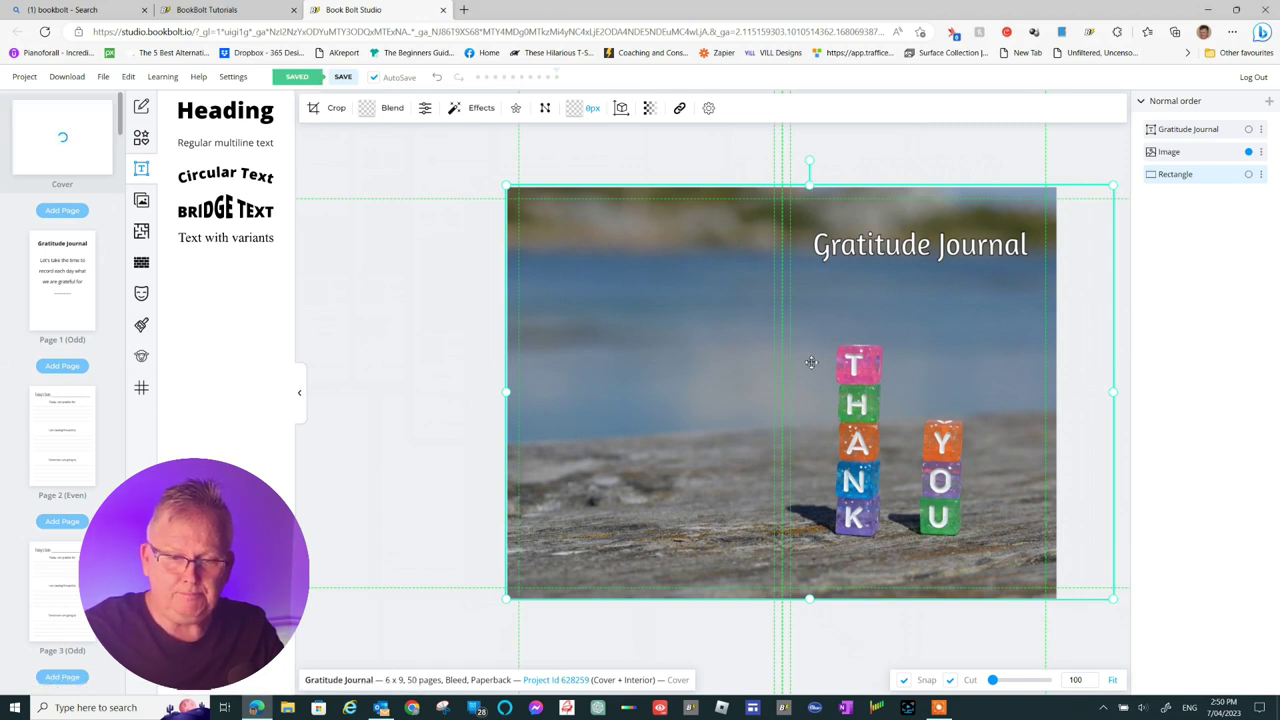
Crop the photo's left side back to the spine so the back cover stays purple
left_click(337, 108)
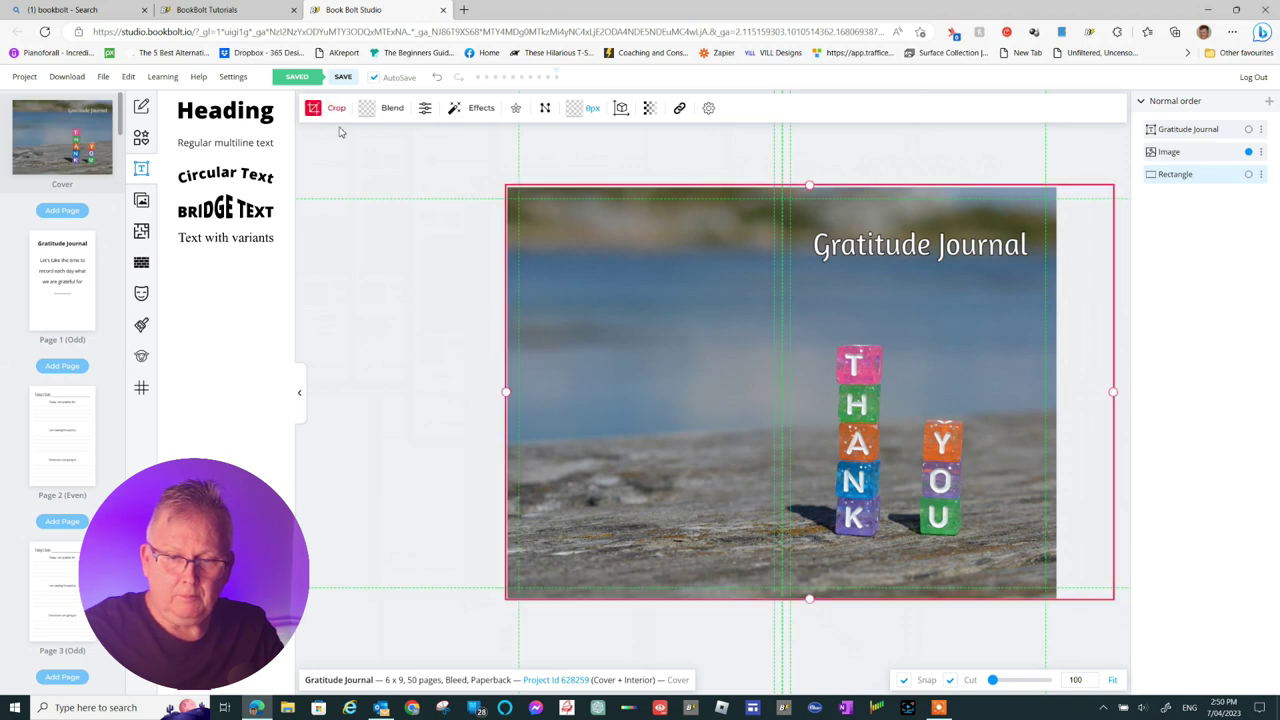
left_click_drag(508, 392, 784, 413)
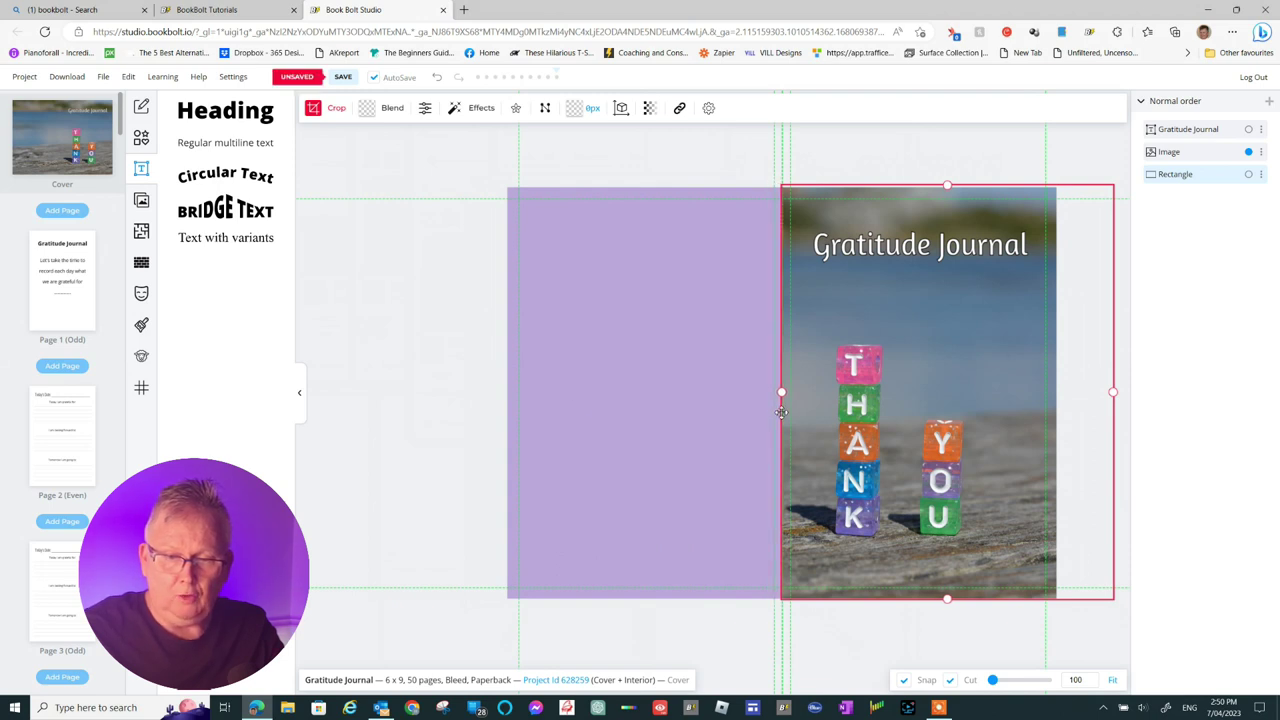
left_click(314, 110)
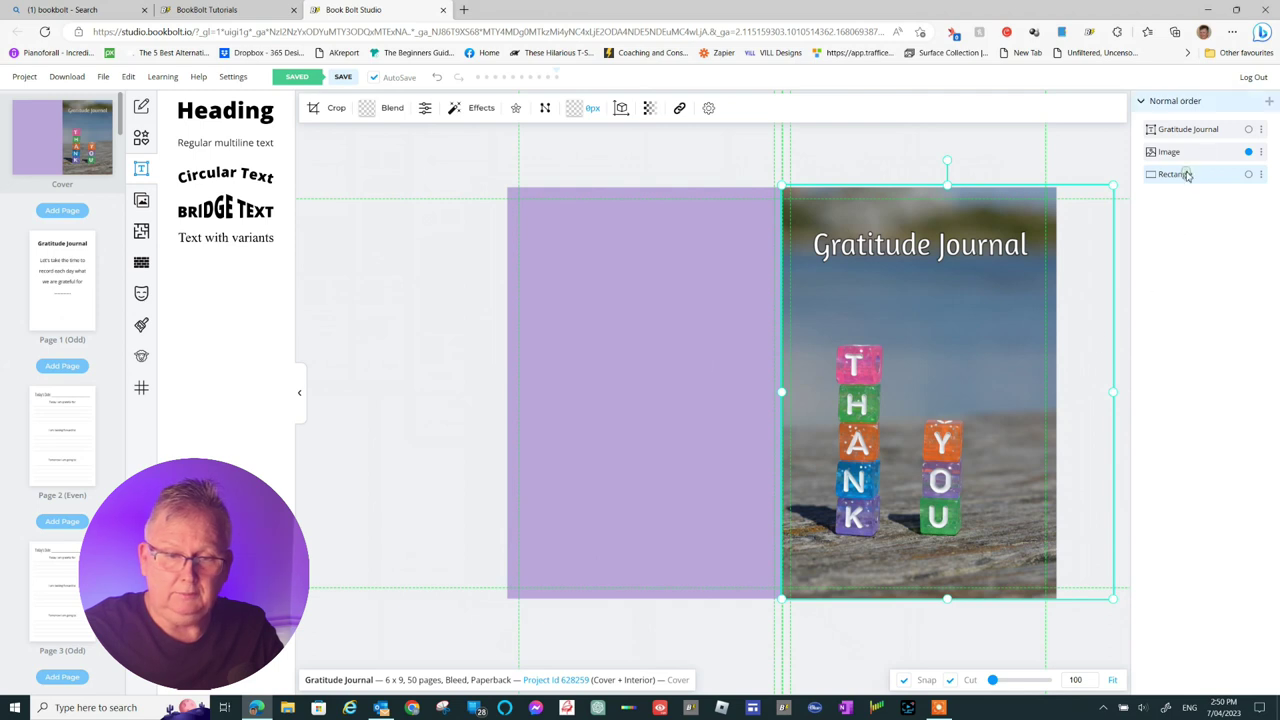
Fill the back-cover rectangle with a grey sampled from the photo
left_click(624, 330)
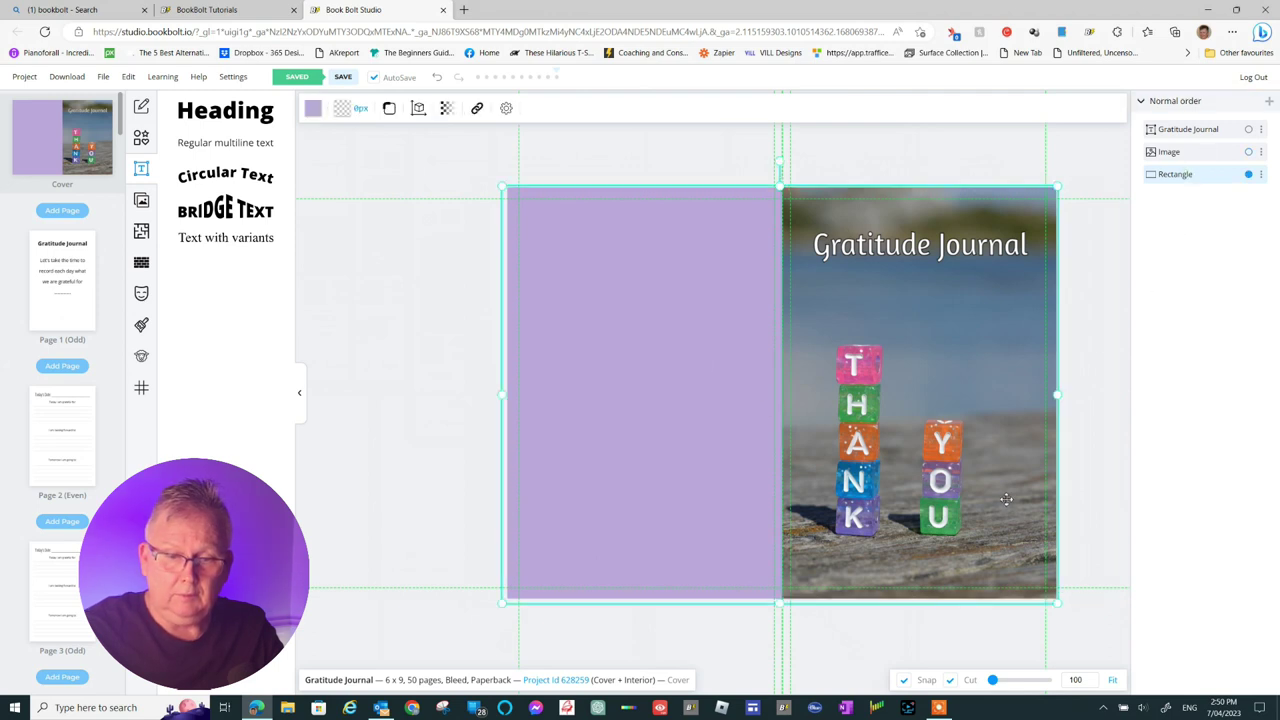
left_click(312, 108)
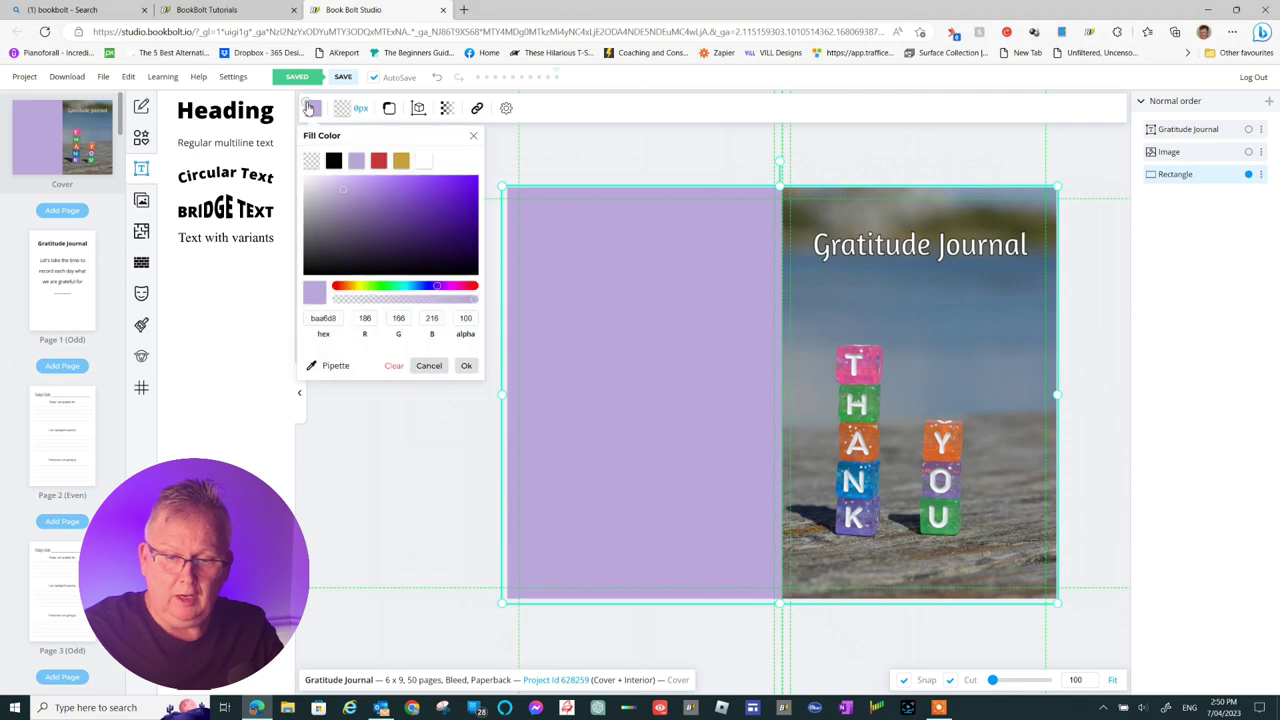
left_click(333, 366)
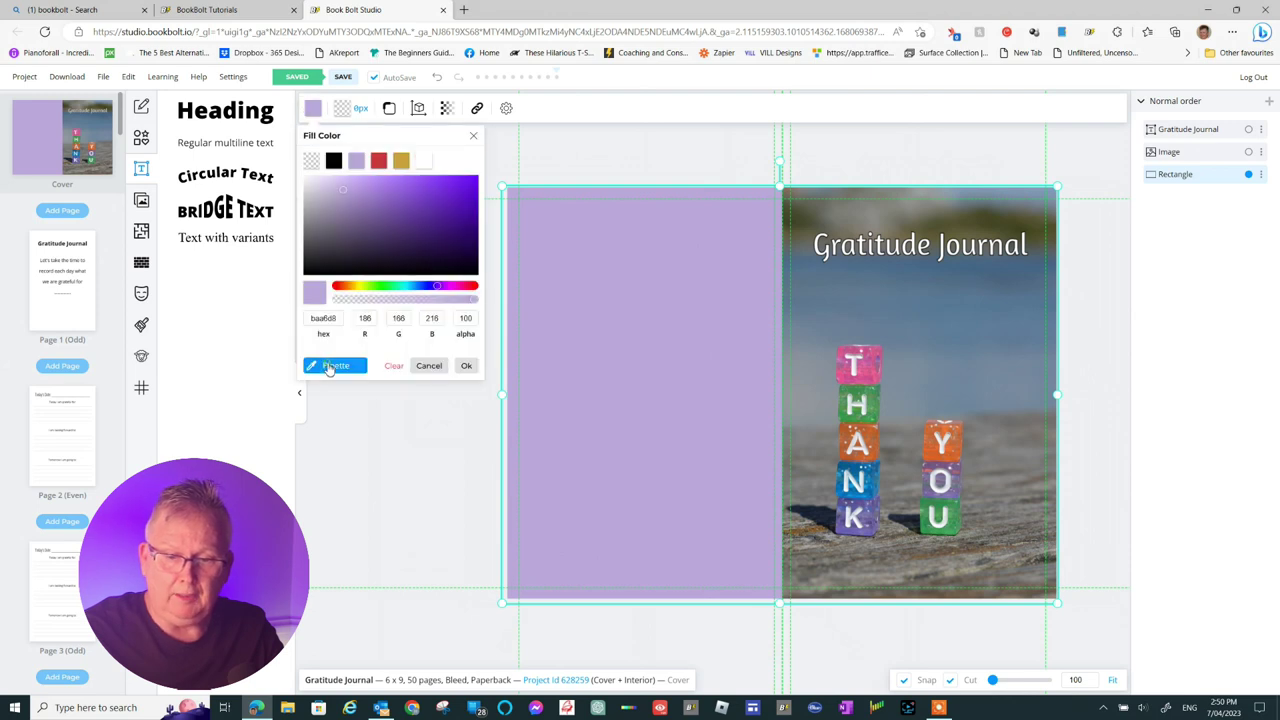
left_click(829, 557)
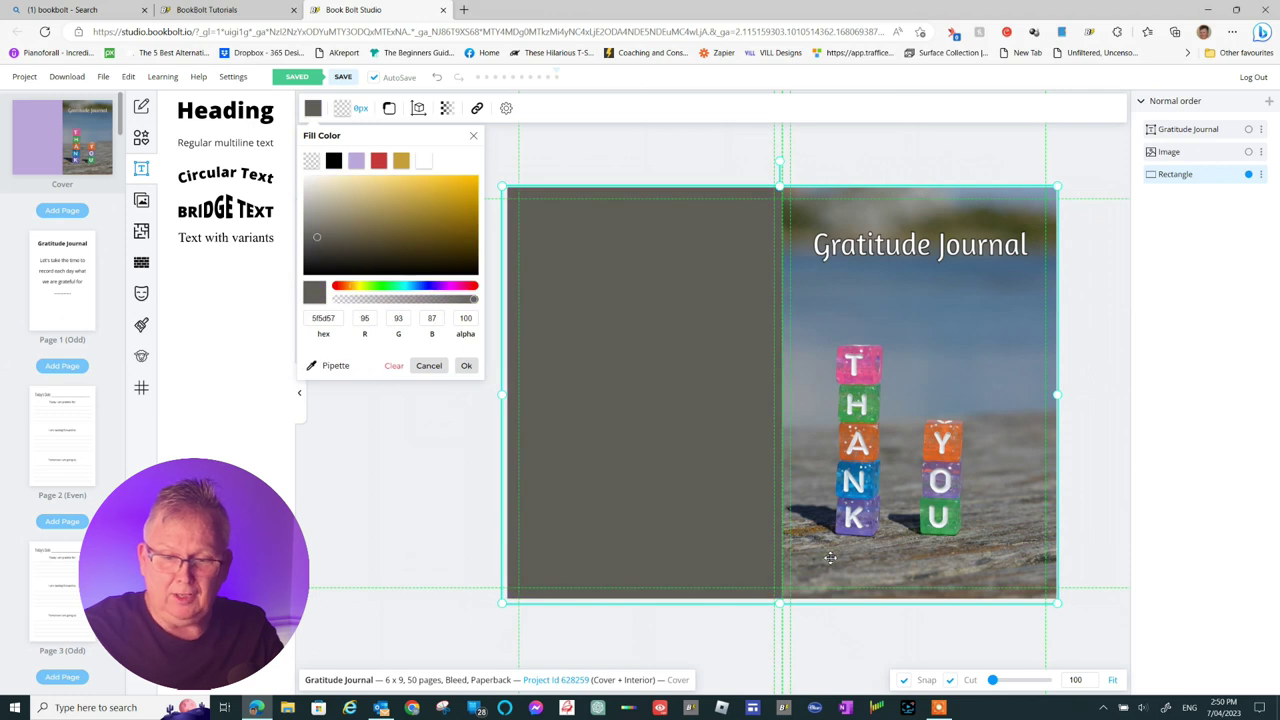
left_click(466, 365)
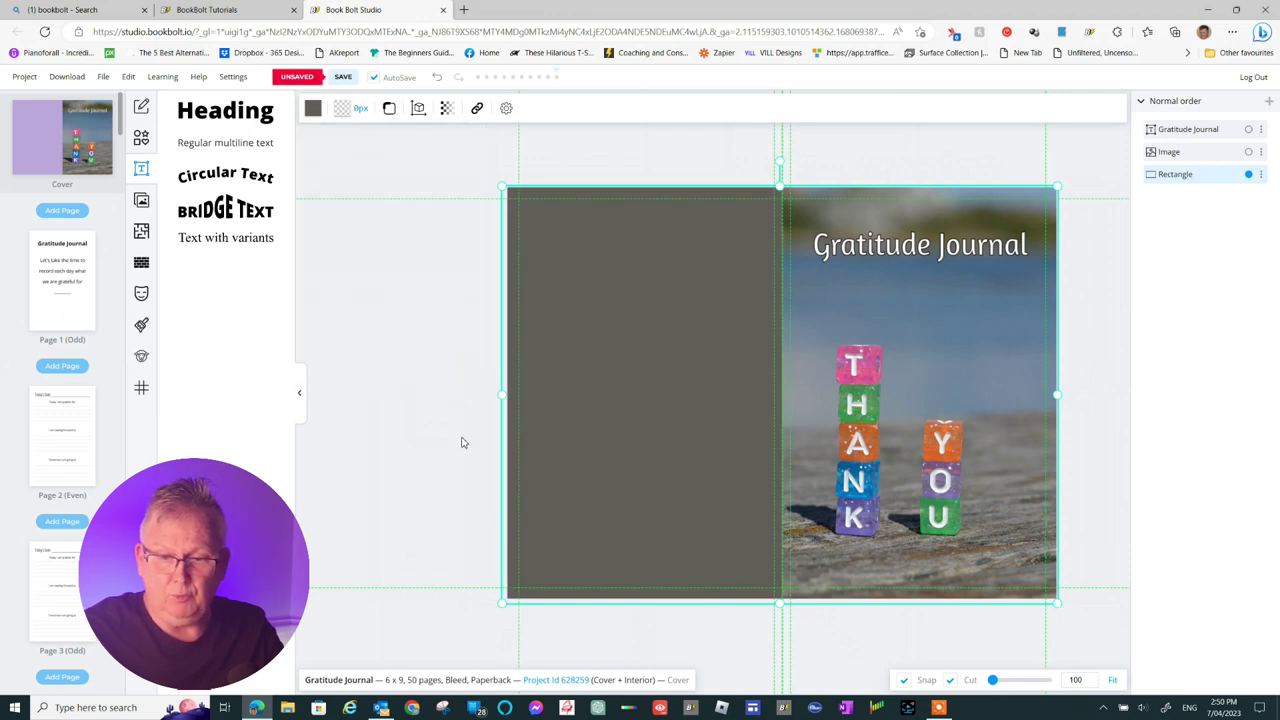
left_click(461, 440)
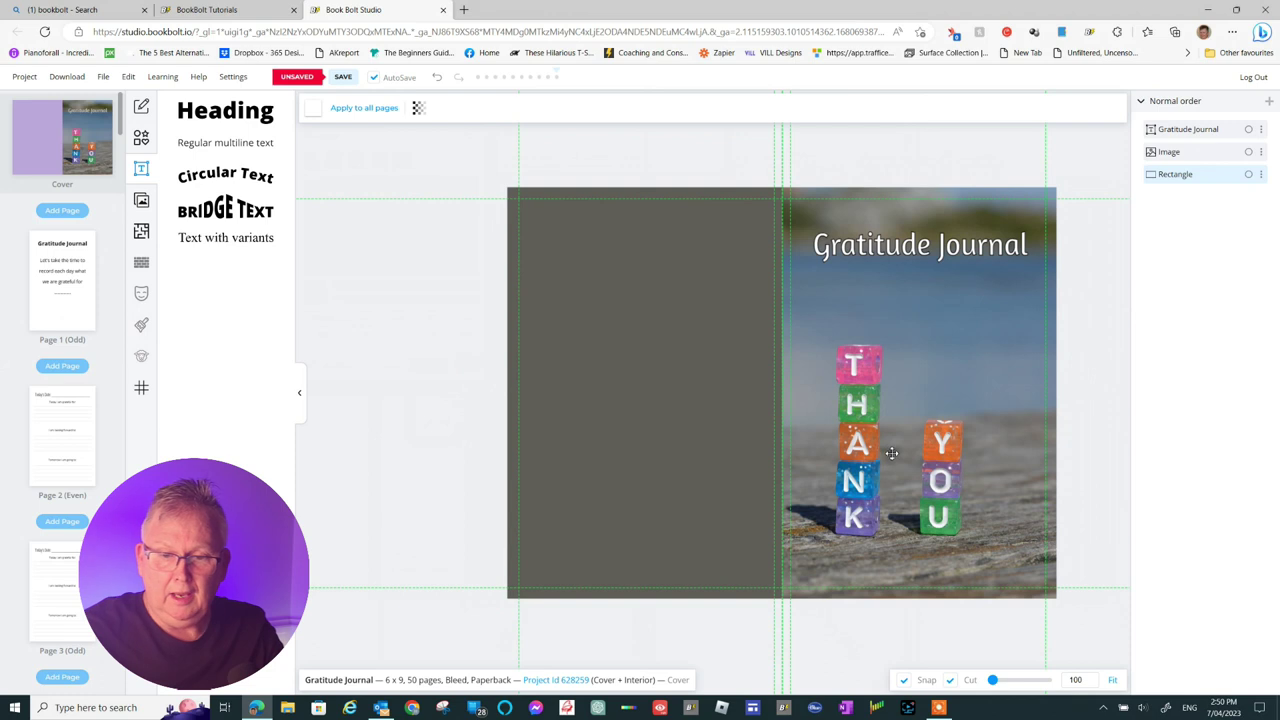
Move the Gratitude Journal title slightly lower on the cover
left_click(914, 250)
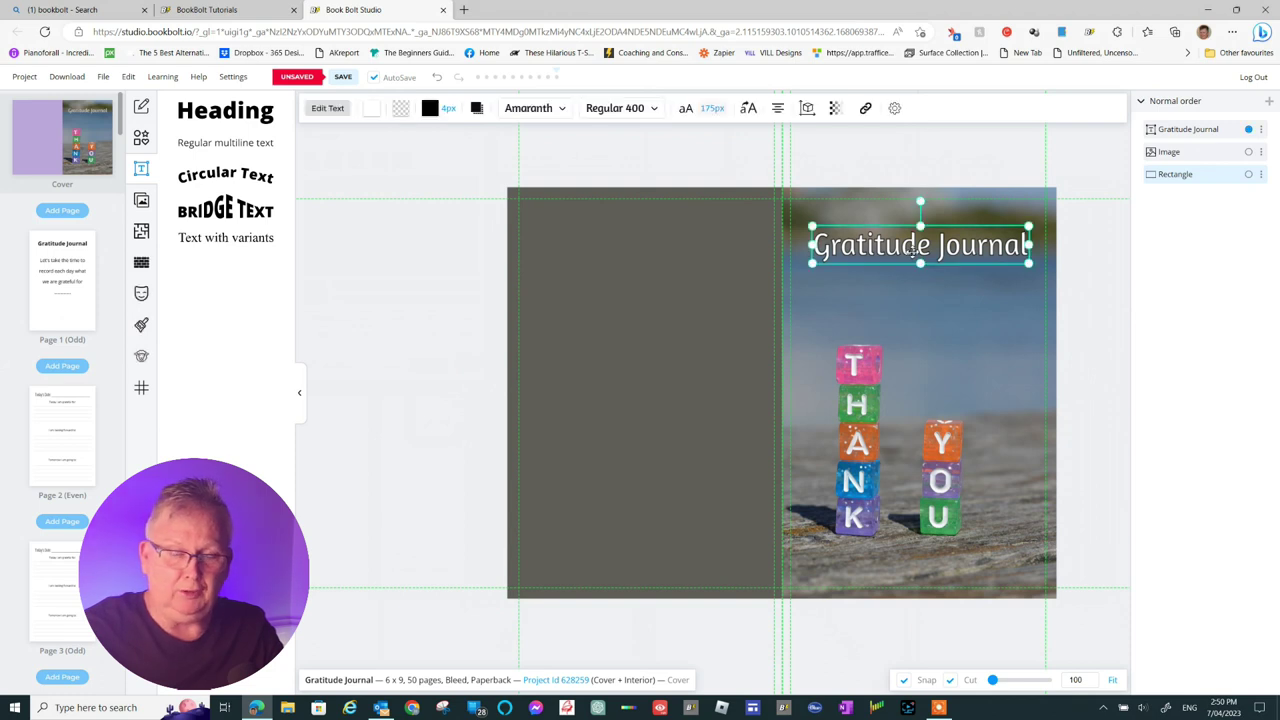
left_click_drag(914, 250, 914, 294)
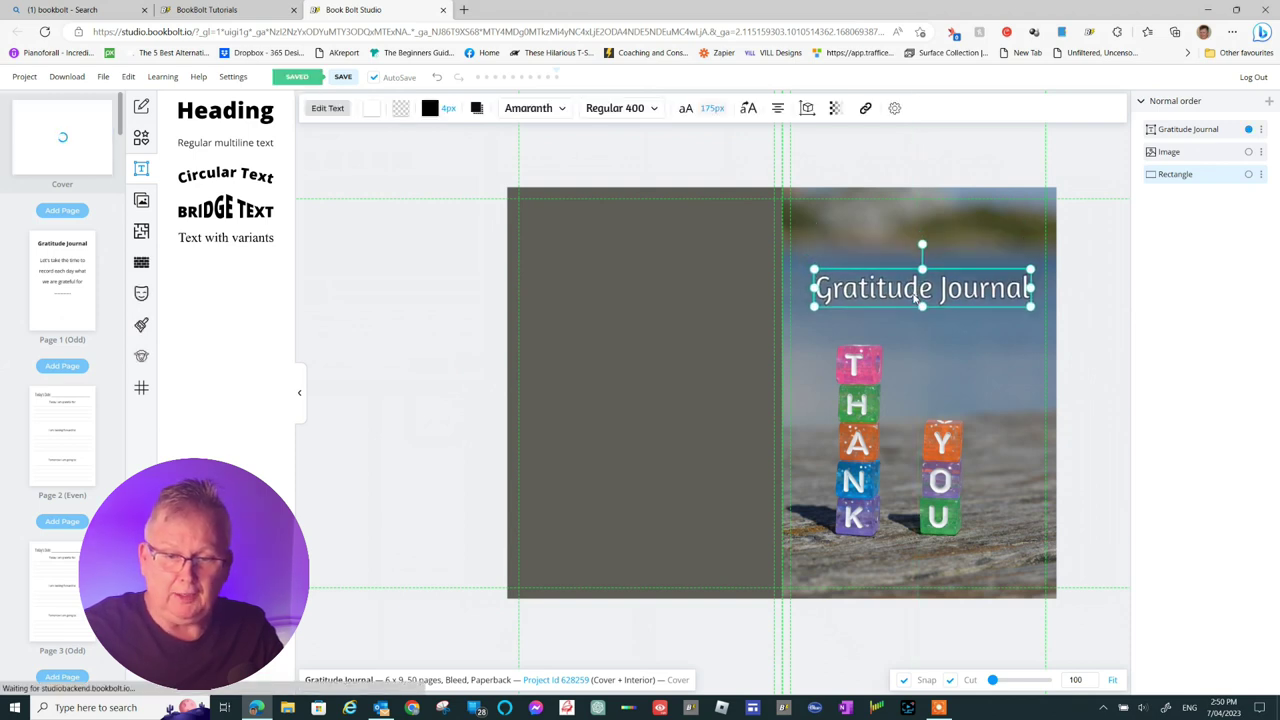
left_click(446, 286)
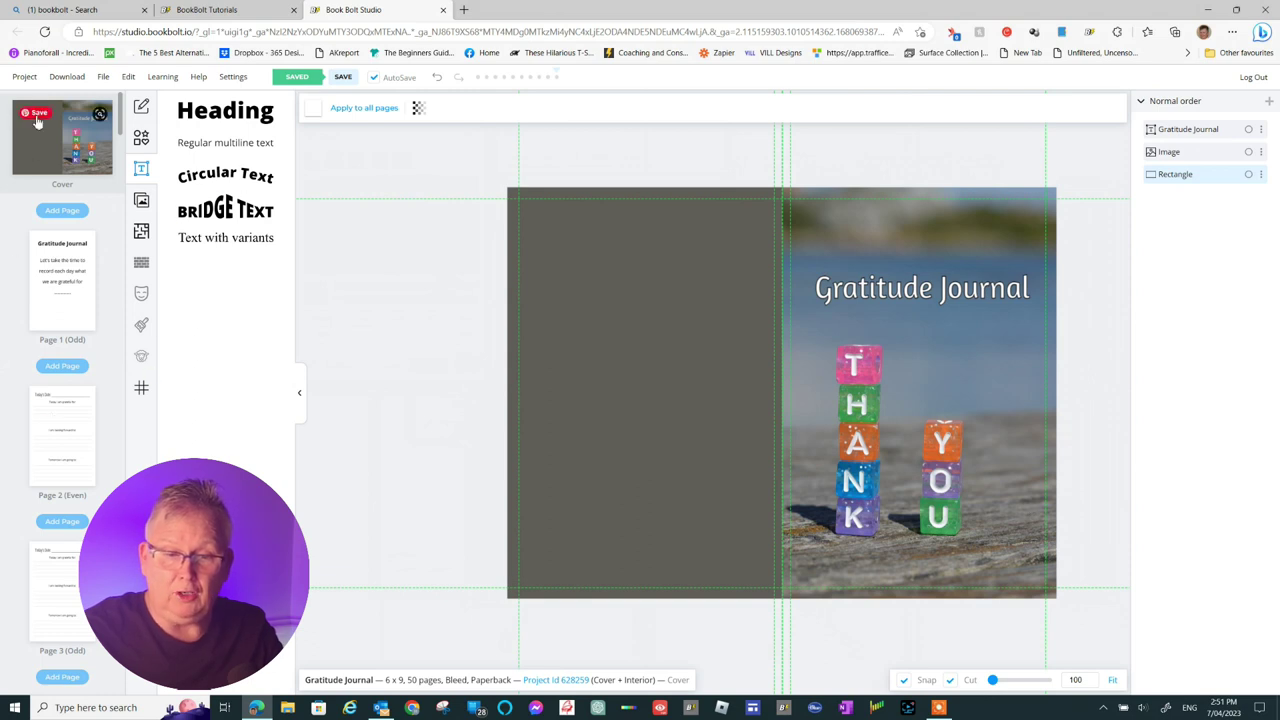
scroll(71, 335, "down", 6)
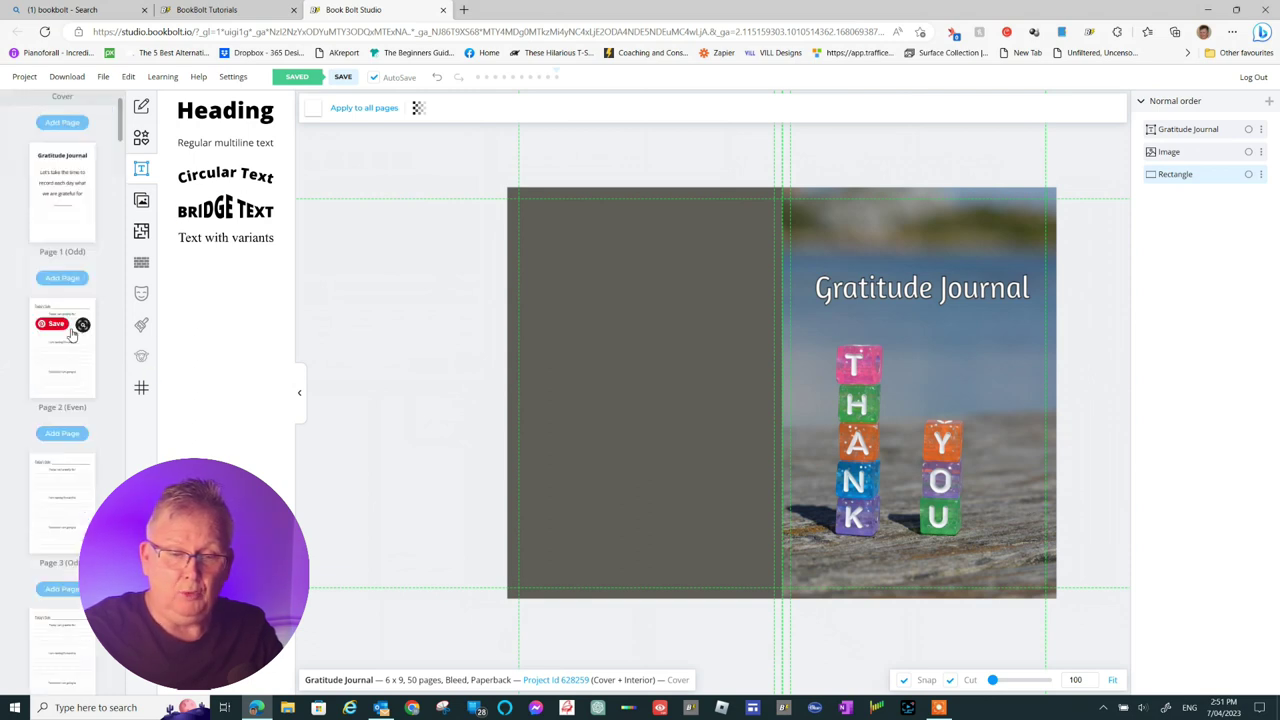
scroll(71, 335, "down", 7)
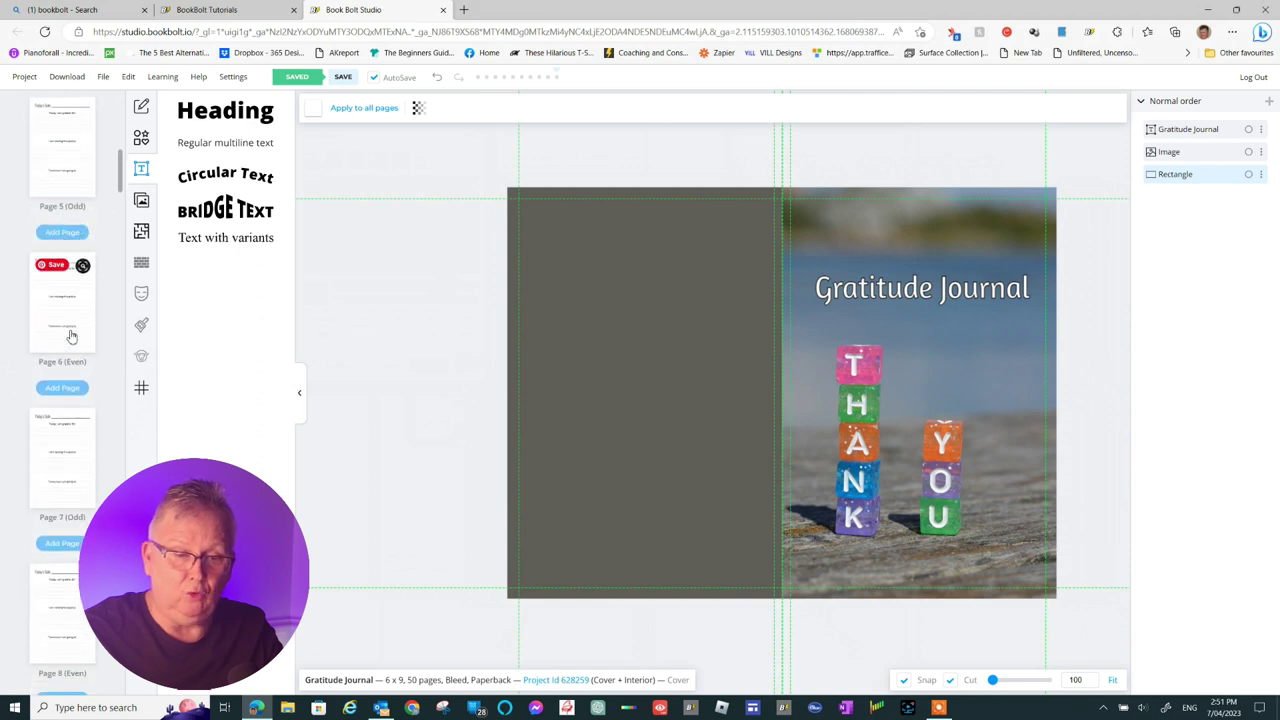
left_click_drag(120, 232, 120, 540)
left_click_drag(120, 600, 118, 703)
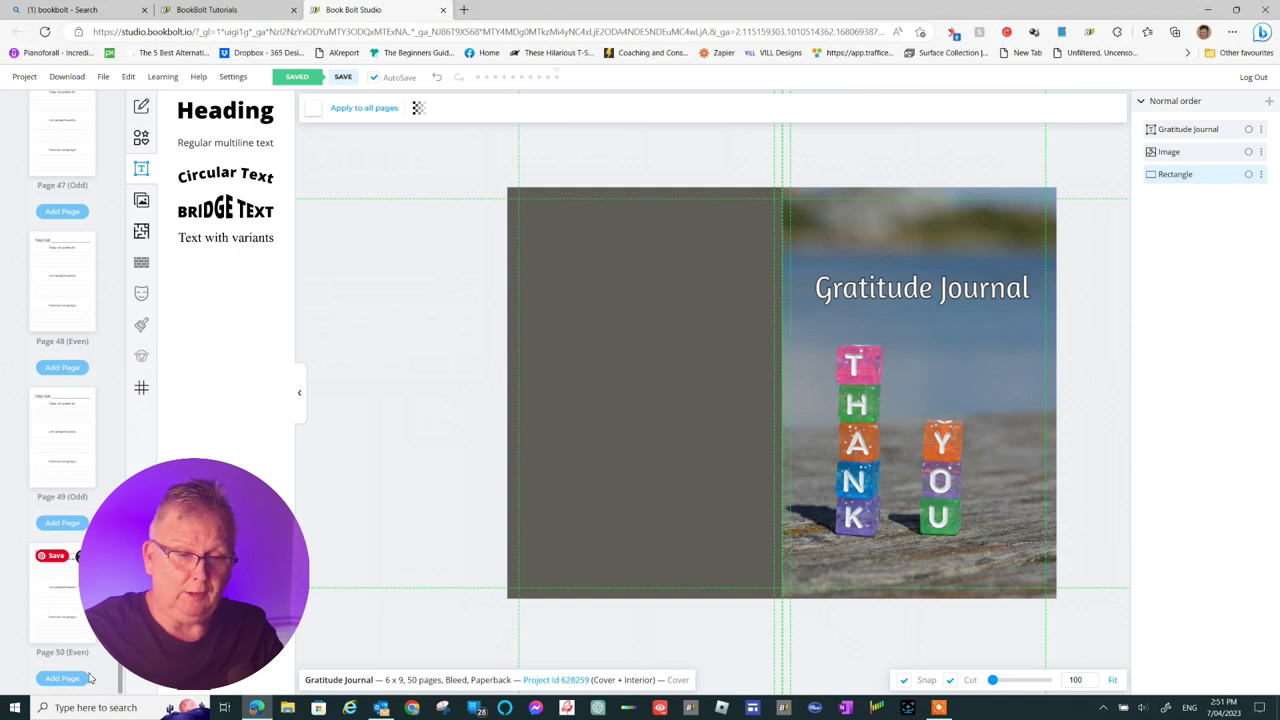
left_click_drag(118, 665, 120, 105)
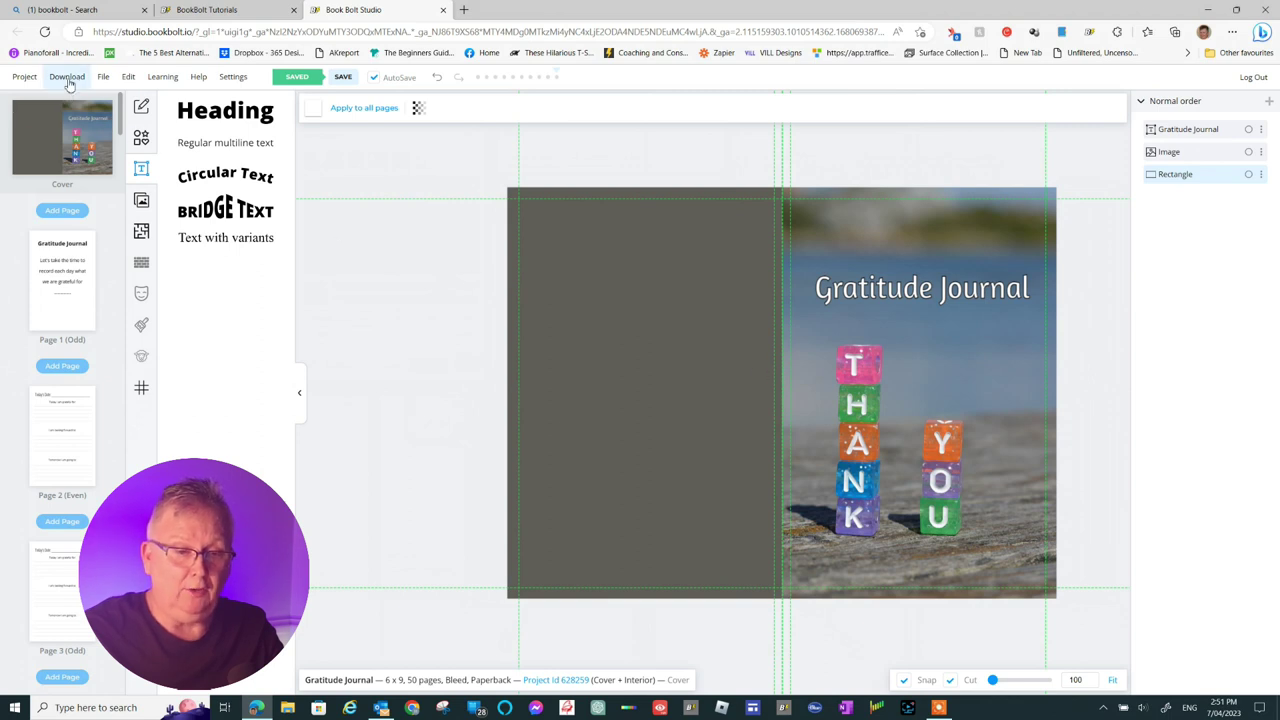
Download the current project as CMYK for printed books, producing Gratitude_Journal (CMYK).zip
left_click(67, 80)
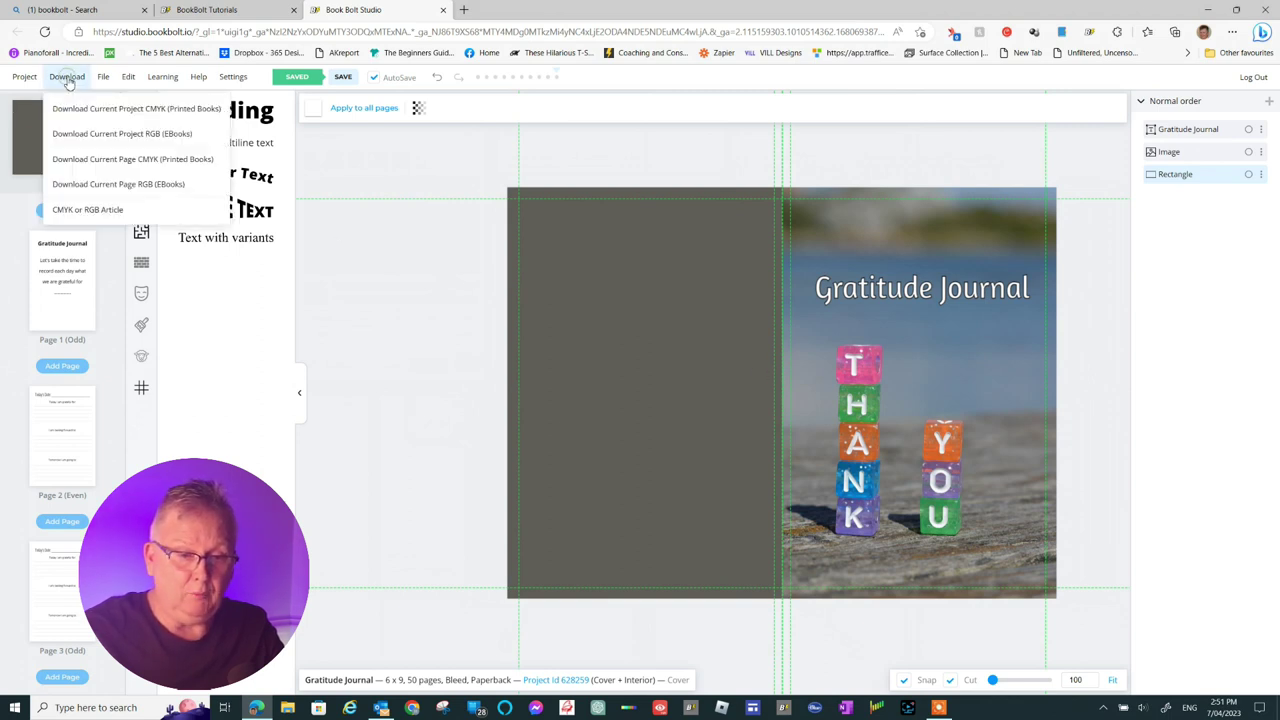
left_click(140, 110)
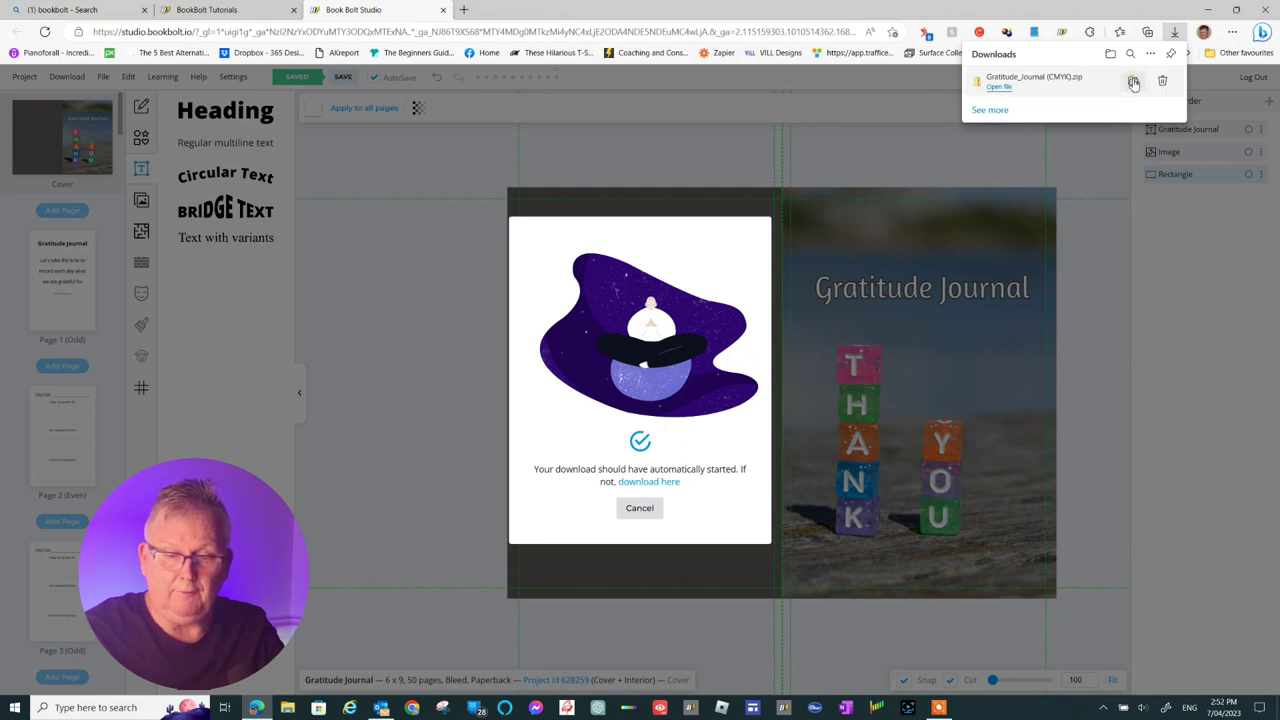
Extract Gratitude_Journal (CMYK).zip to its suggested folder from the Downloads folder
left_click(1133, 82)
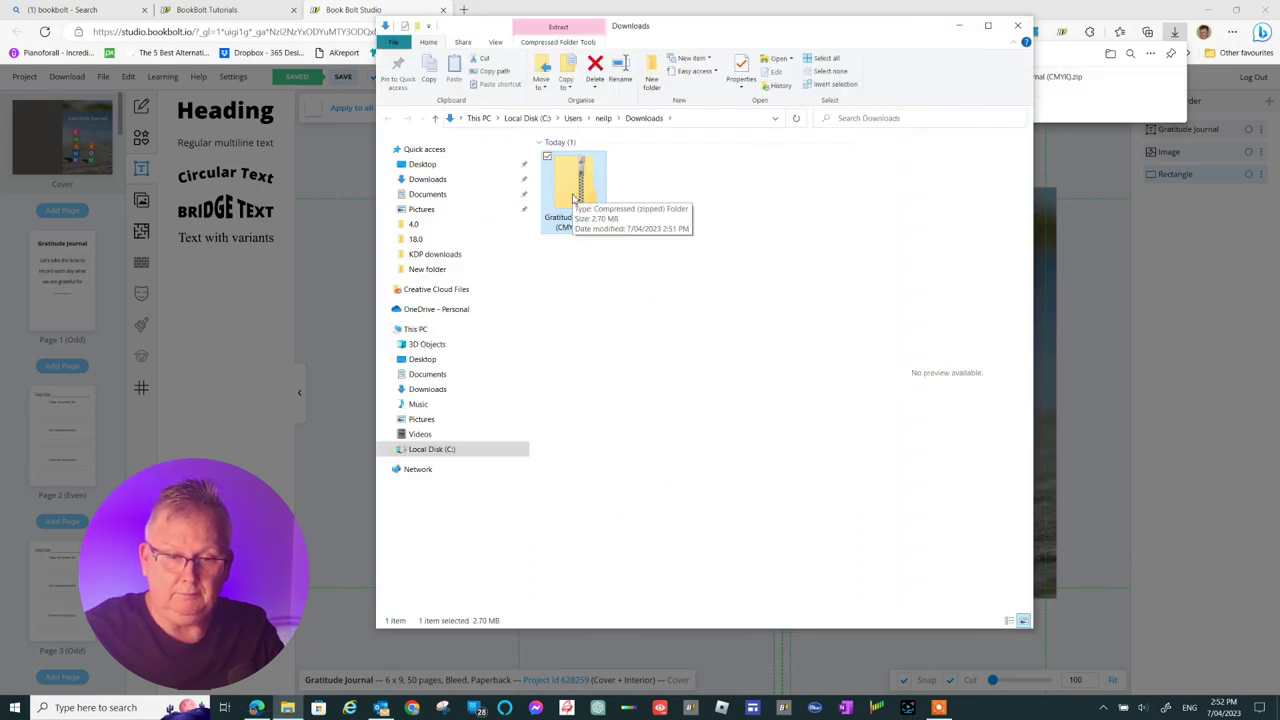
right_click(572, 199)
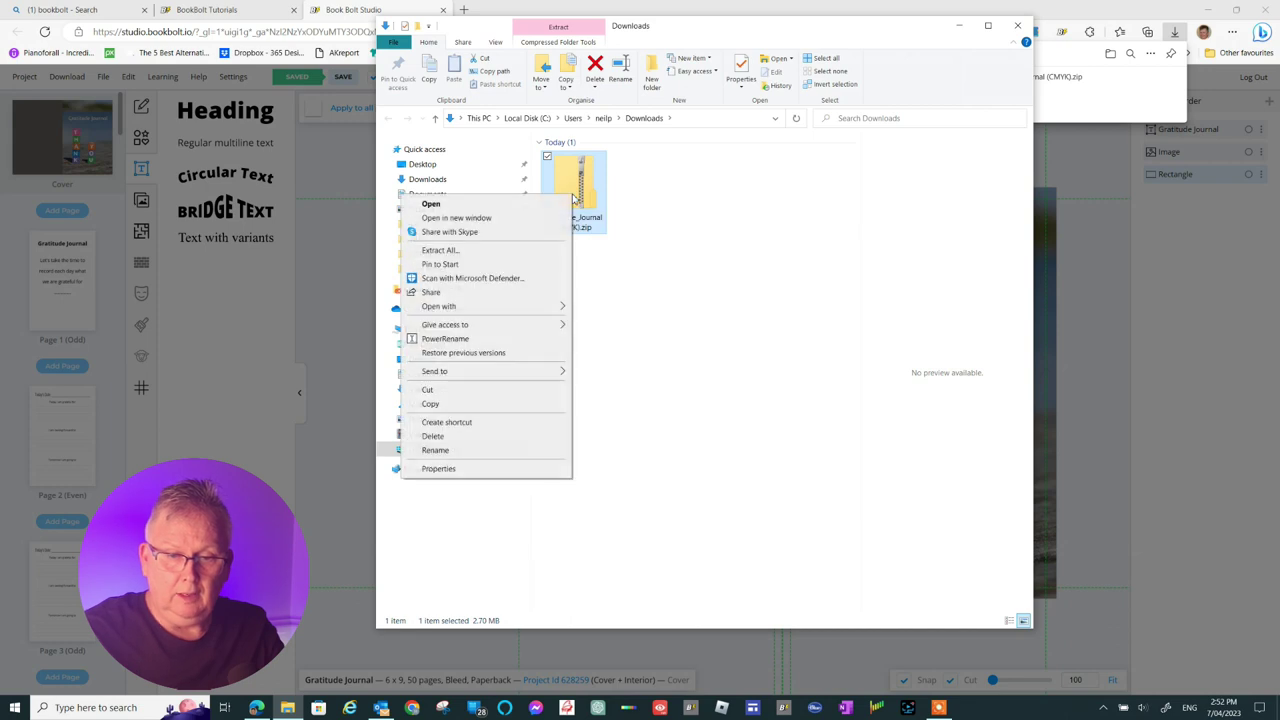
left_click(531, 250)
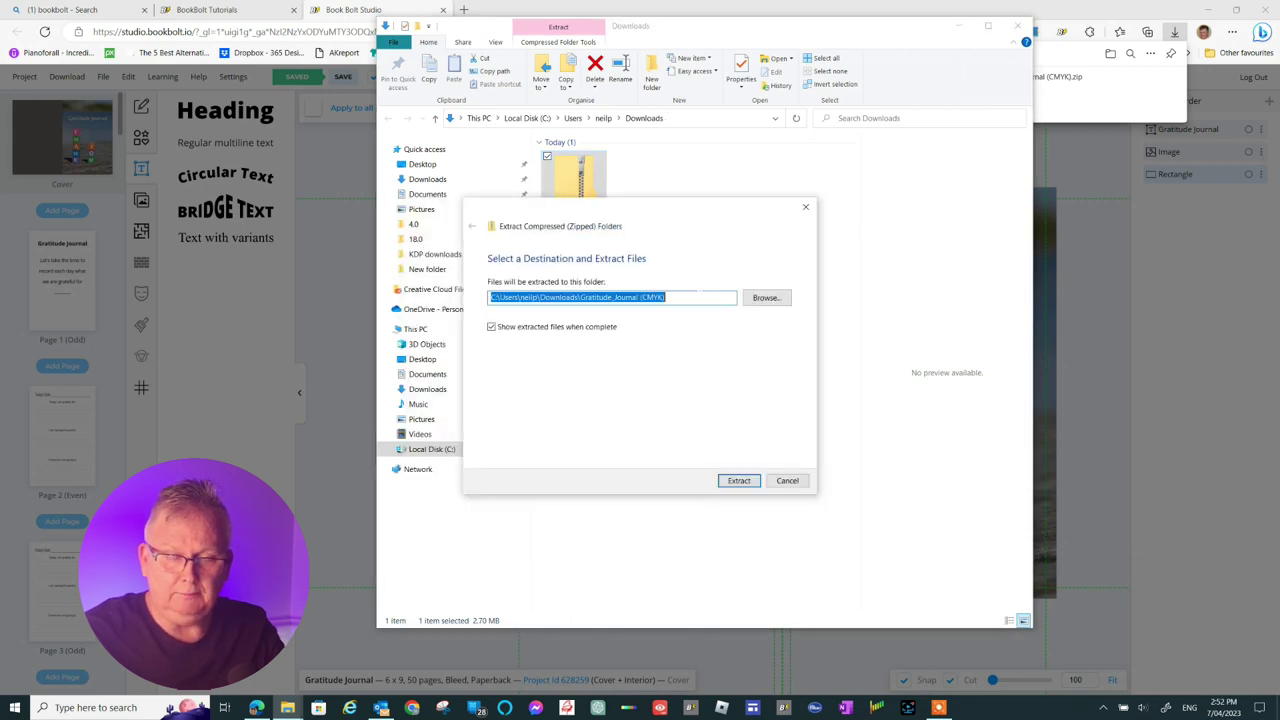
left_click(743, 480)
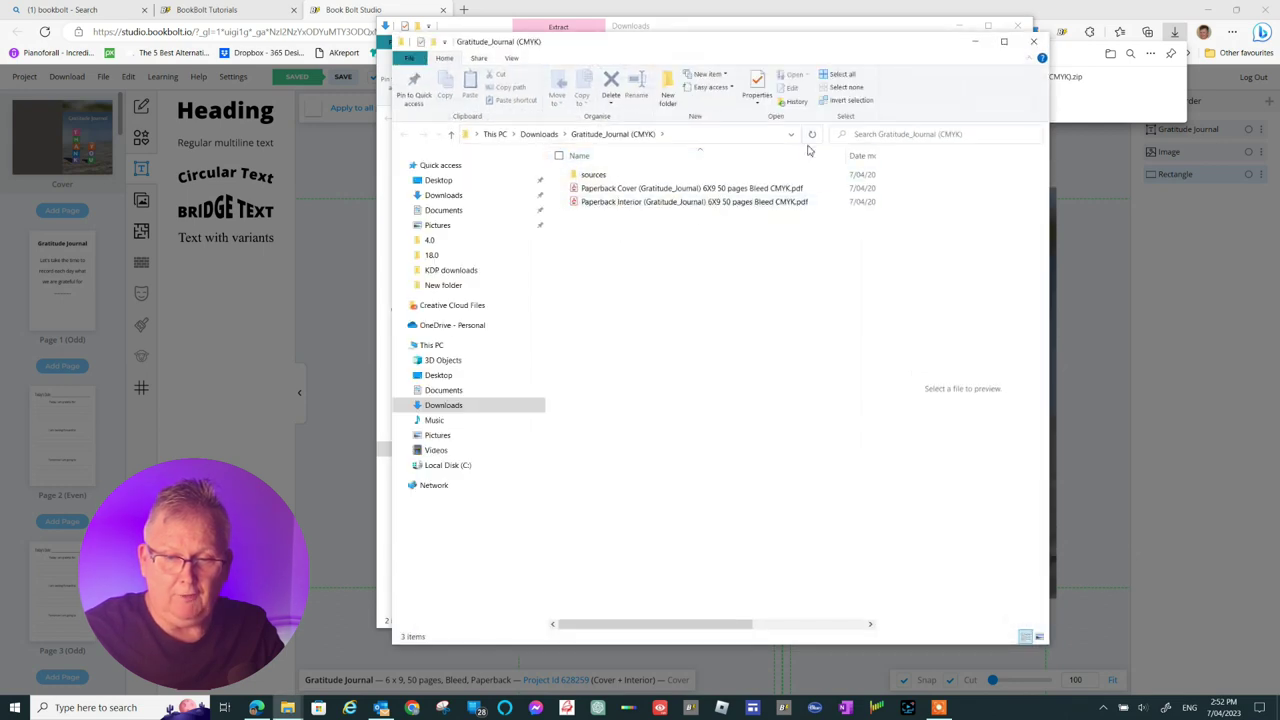
Preview the Paperback Interior PDF's pages in a widened pane, then the Paperback Cover PDF
left_click(660, 205)
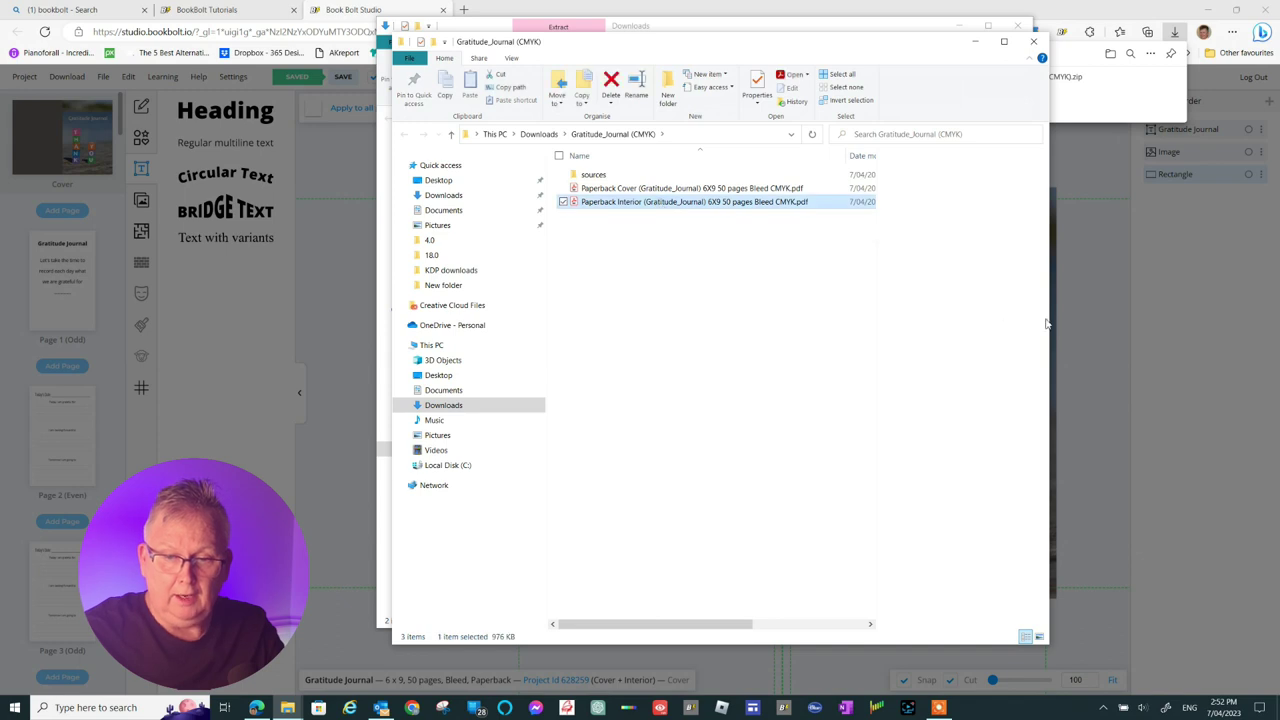
left_click_drag(1052, 318, 1165, 318)
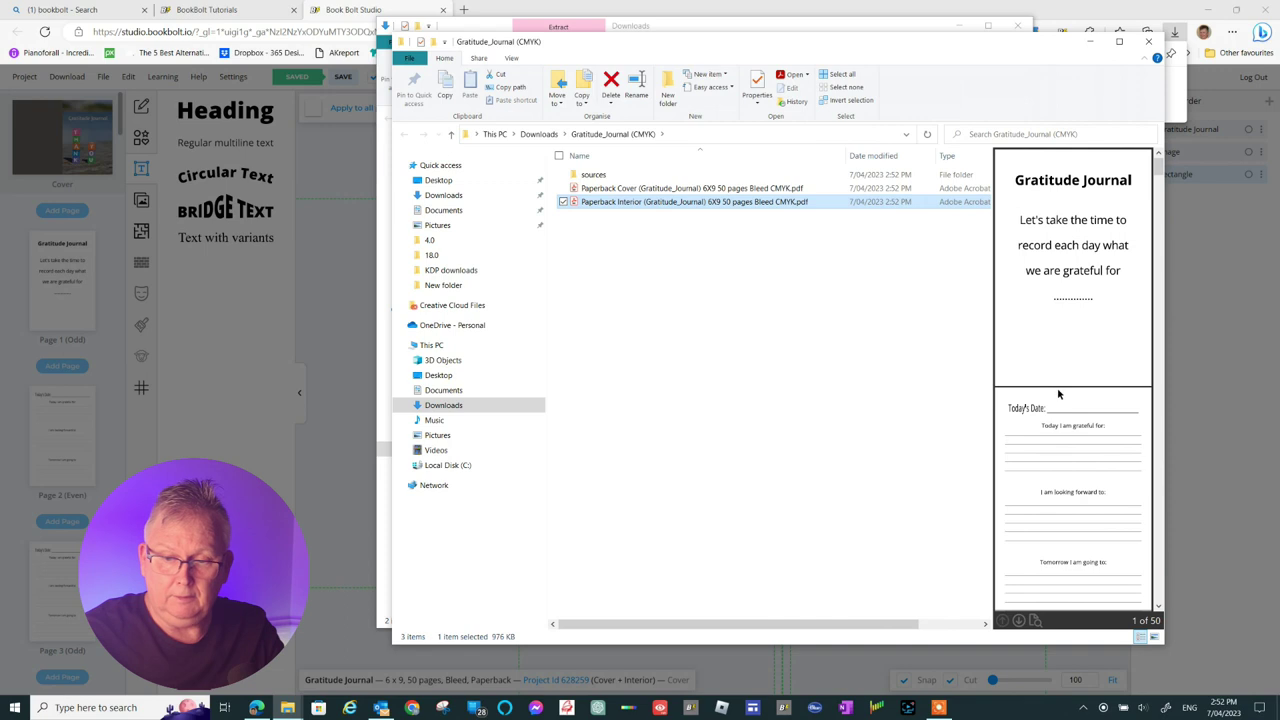
scroll(1059, 394, "down", 10)
scroll(1059, 394, "down", 20)
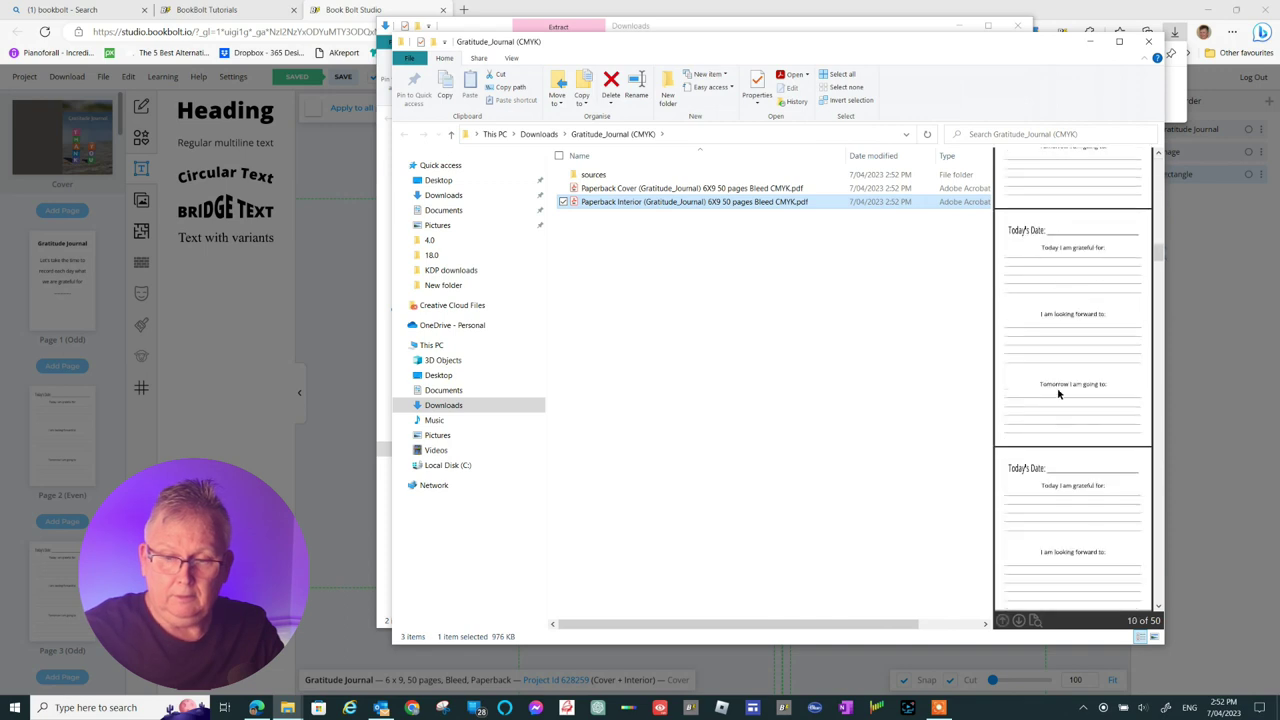
scroll(1059, 394, "down", 10)
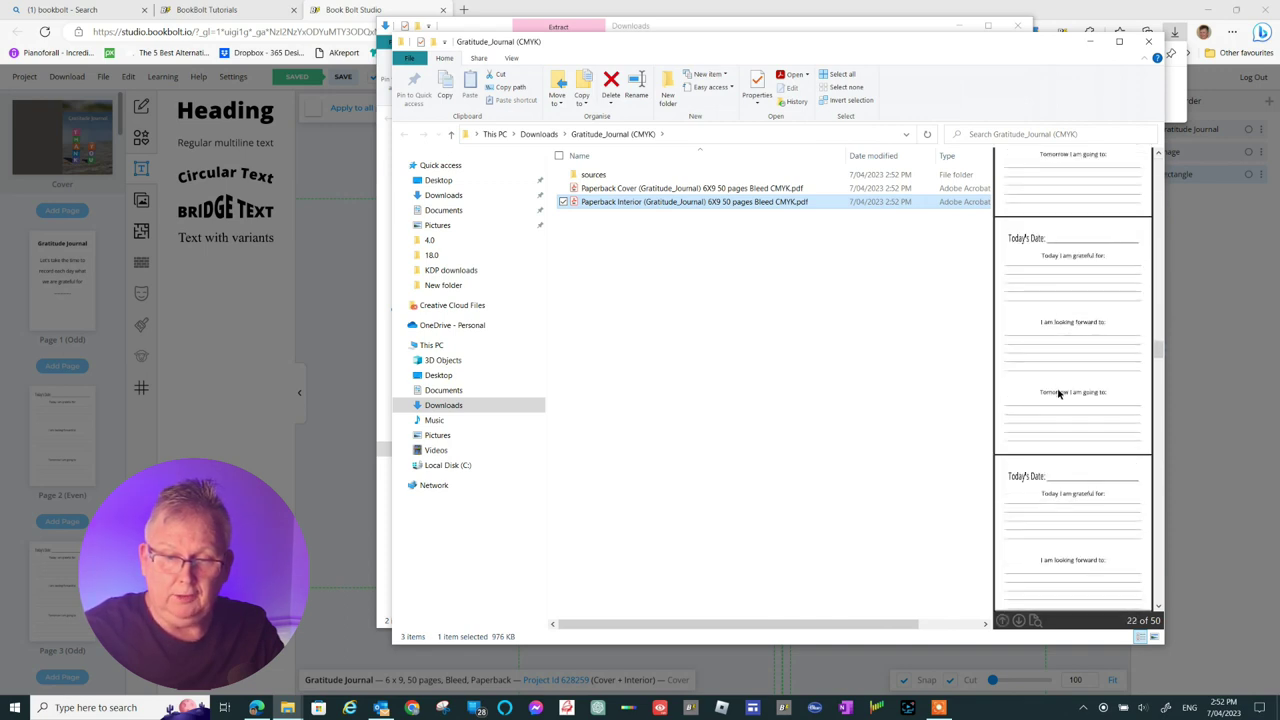
scroll(1059, 394, "down", 8)
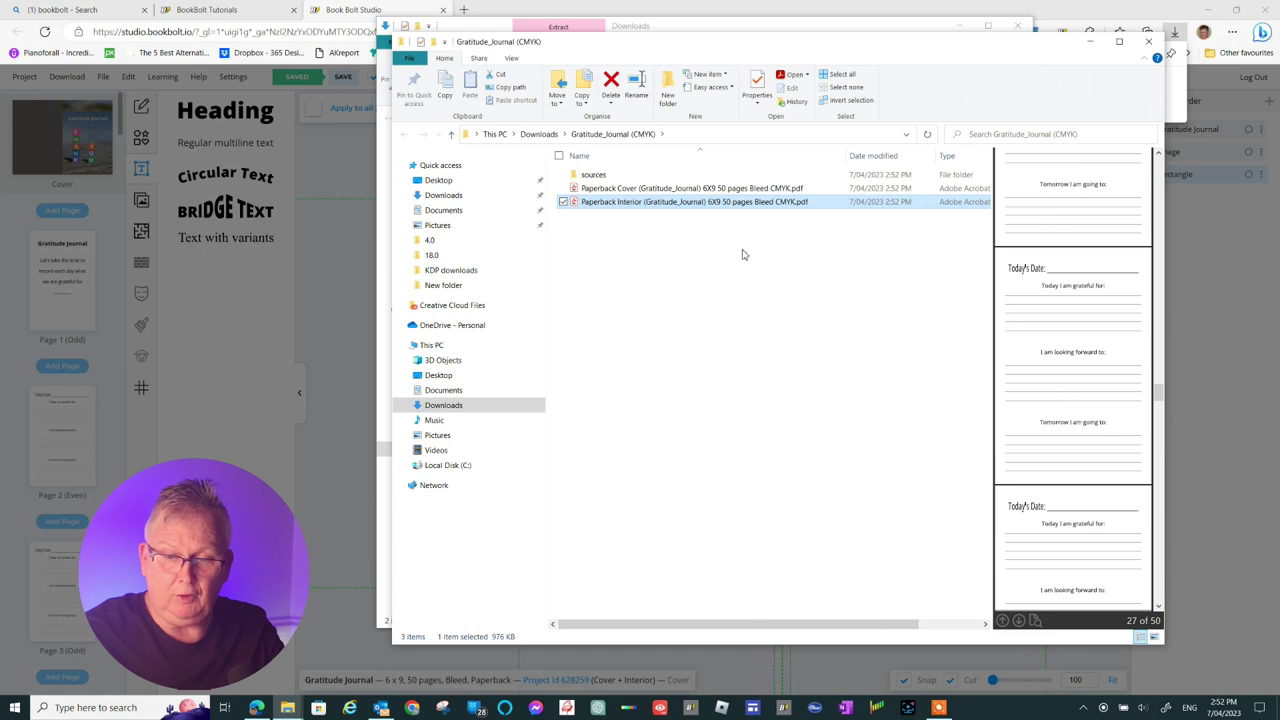
left_click(636, 189)
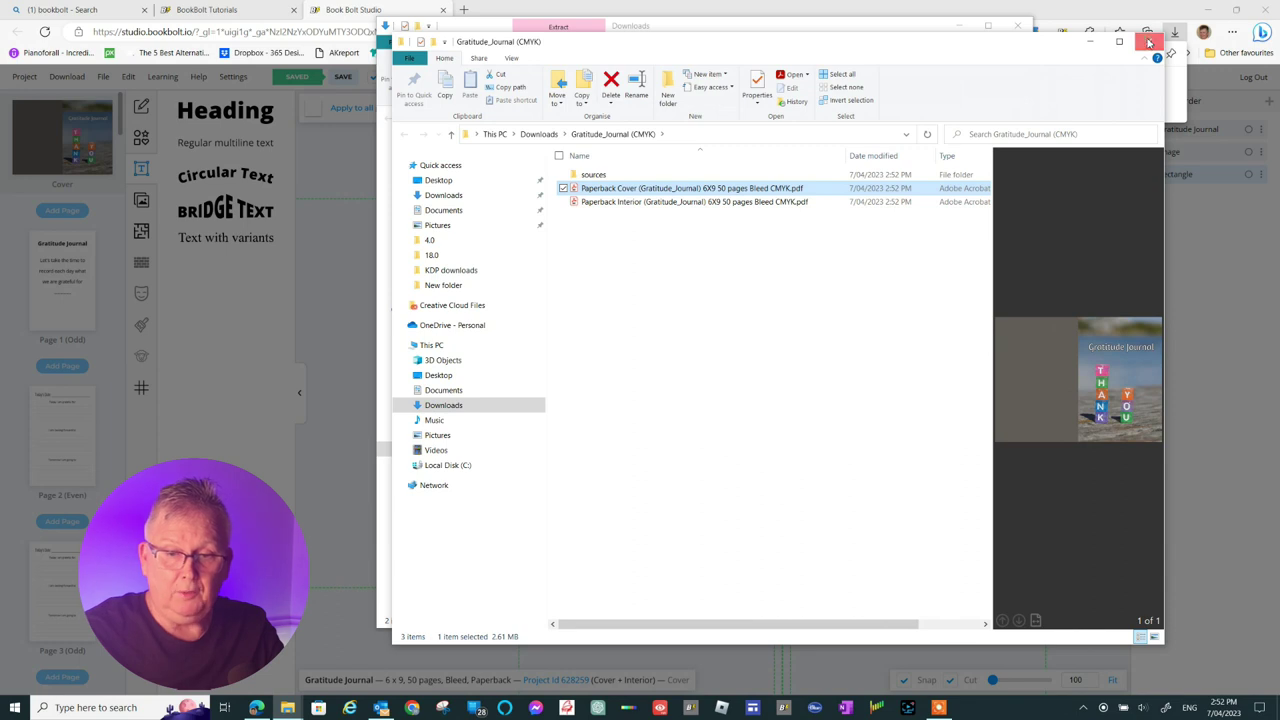
left_click(1150, 42)
Close the Downloads folder window to return to Book Bolt Studio
left_click(1017, 25)
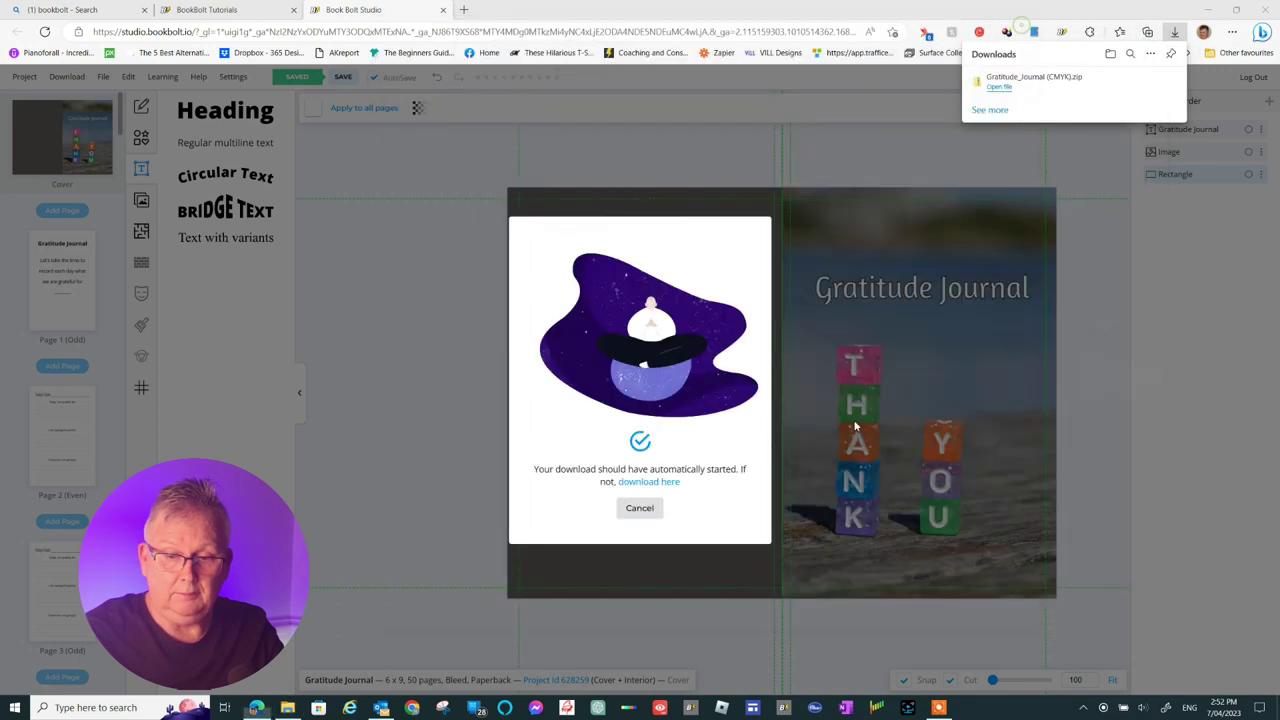